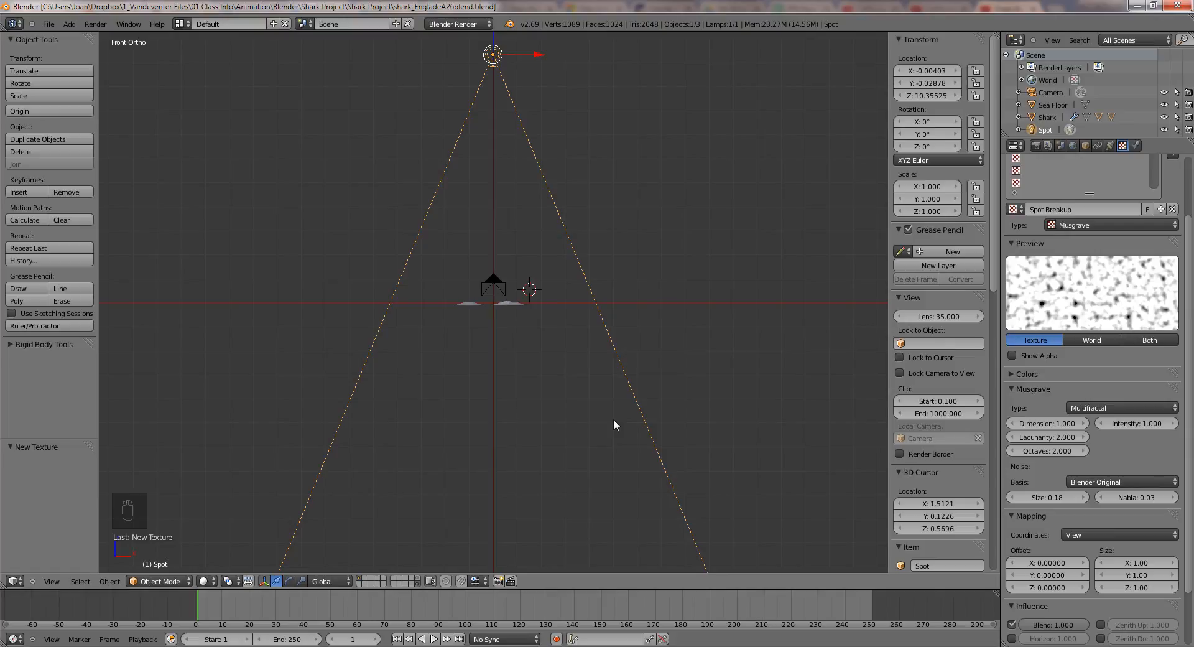
Step: Show the shark's layer together with the sea floor and spot light layer in front view
{"action": "left_click", "coordinate": [613, 421]}
{"action": "key", "text": "KP_1"}
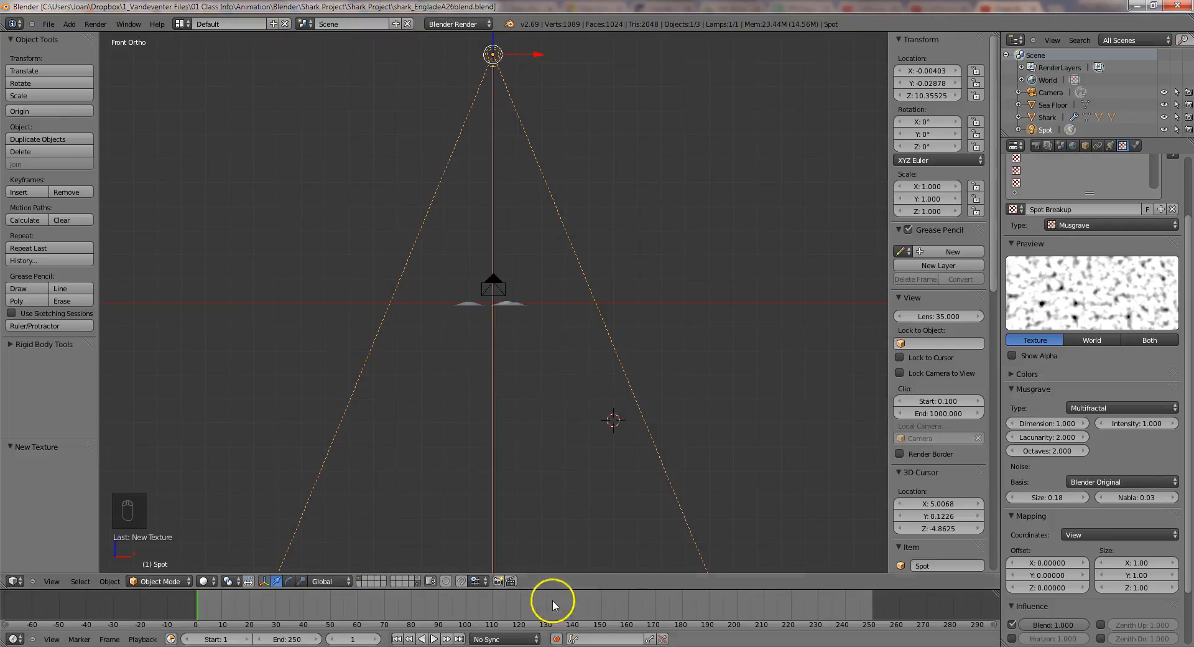
{"action": "left_click", "coordinate": [417, 581], "text": "shift"}
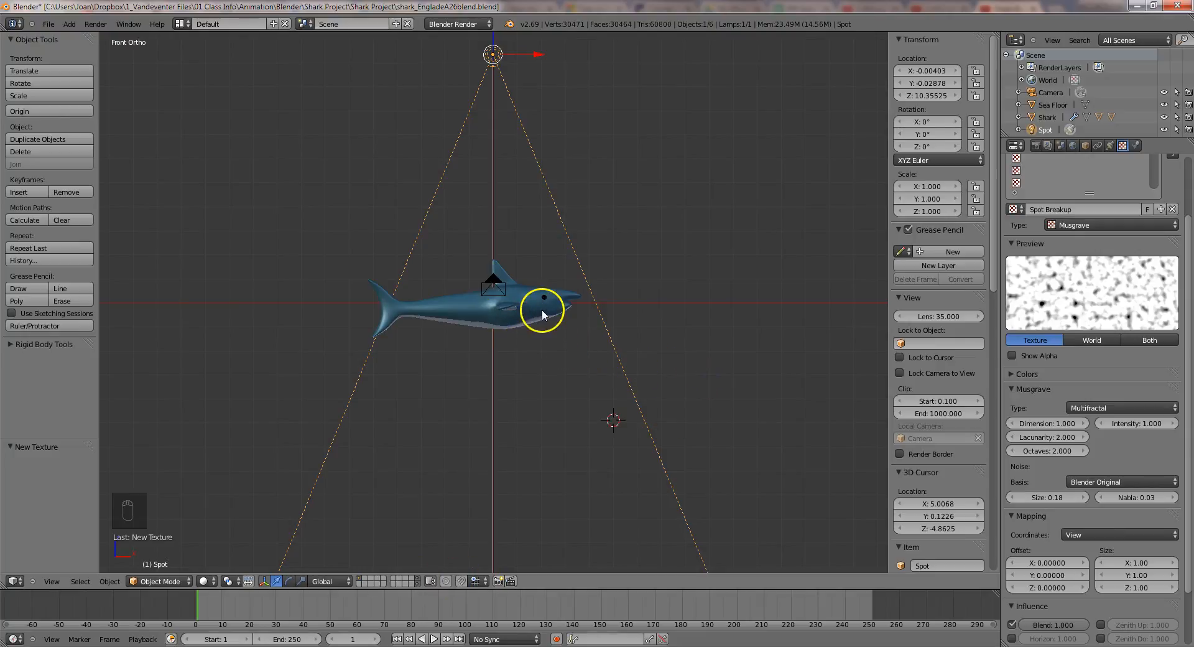
Step: Select the shark body together with its left and right eyes
{"action": "middle_click_drag", "start_coordinate": [541, 309], "coordinate": [466, 309]}
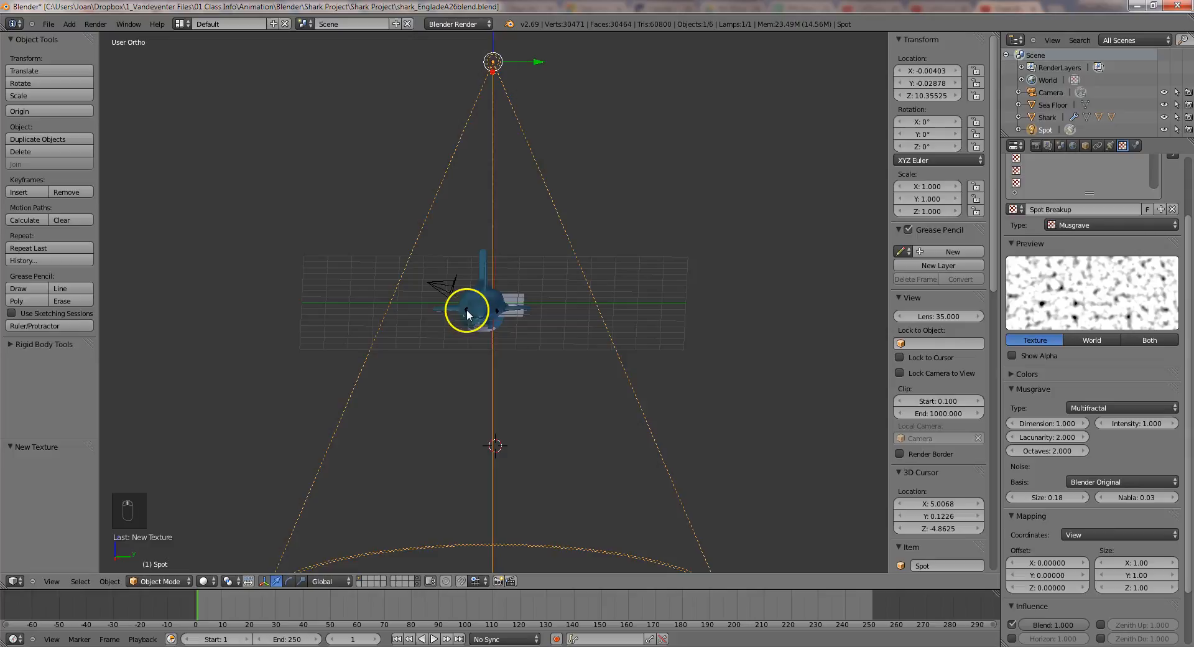
{"action": "left_click", "coordinate": [466, 309]}
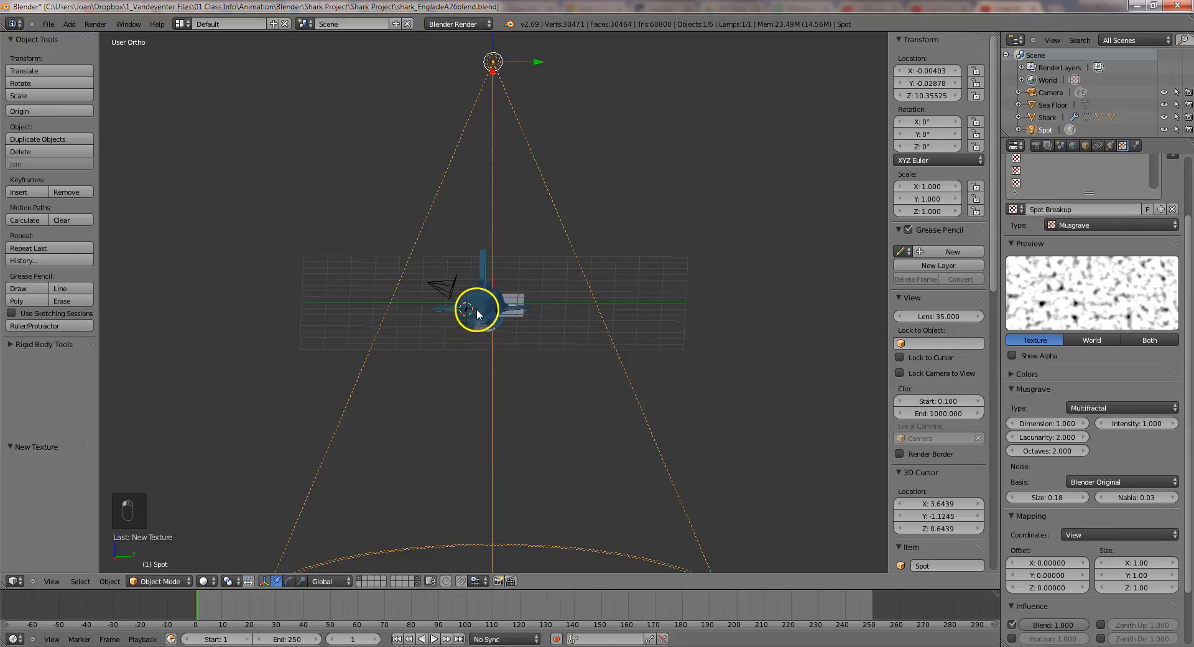
{"action": "scroll", "coordinate": [476, 311], "scroll_direction": "up", "scroll_amount": 3}
{"action": "right_click", "coordinate": [448, 315]}
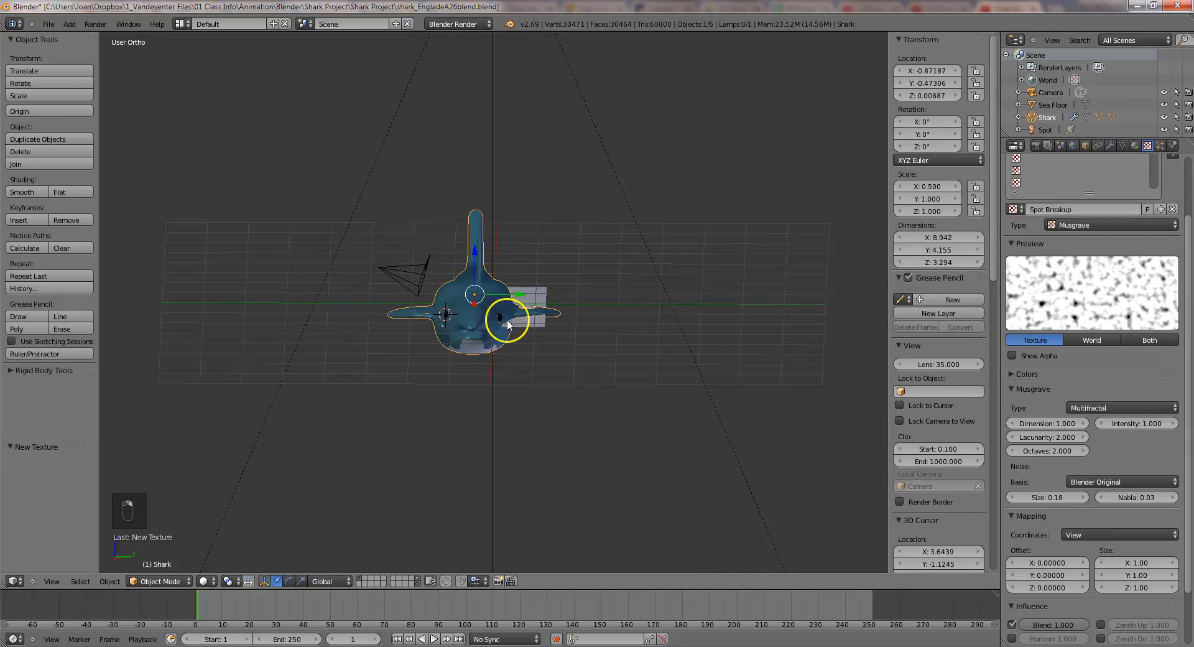
{"action": "right_click", "coordinate": [501, 318]}
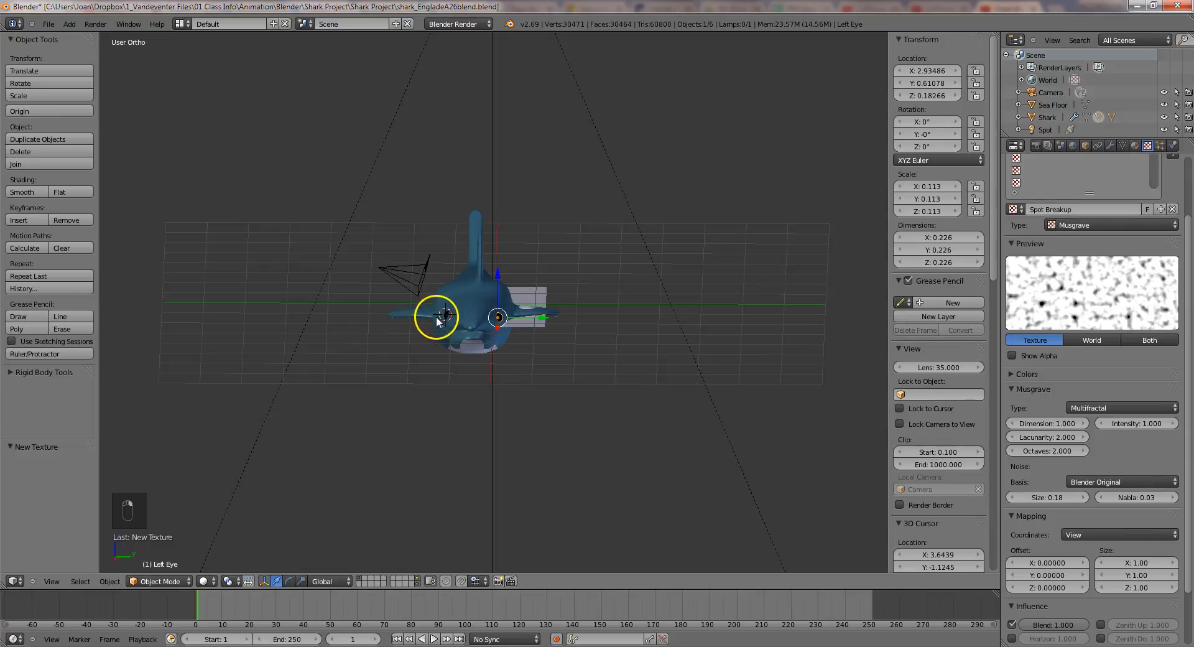
{"action": "right_click", "coordinate": [445, 312]}
{"action": "right_click", "coordinate": [476, 297], "text": "shift"}
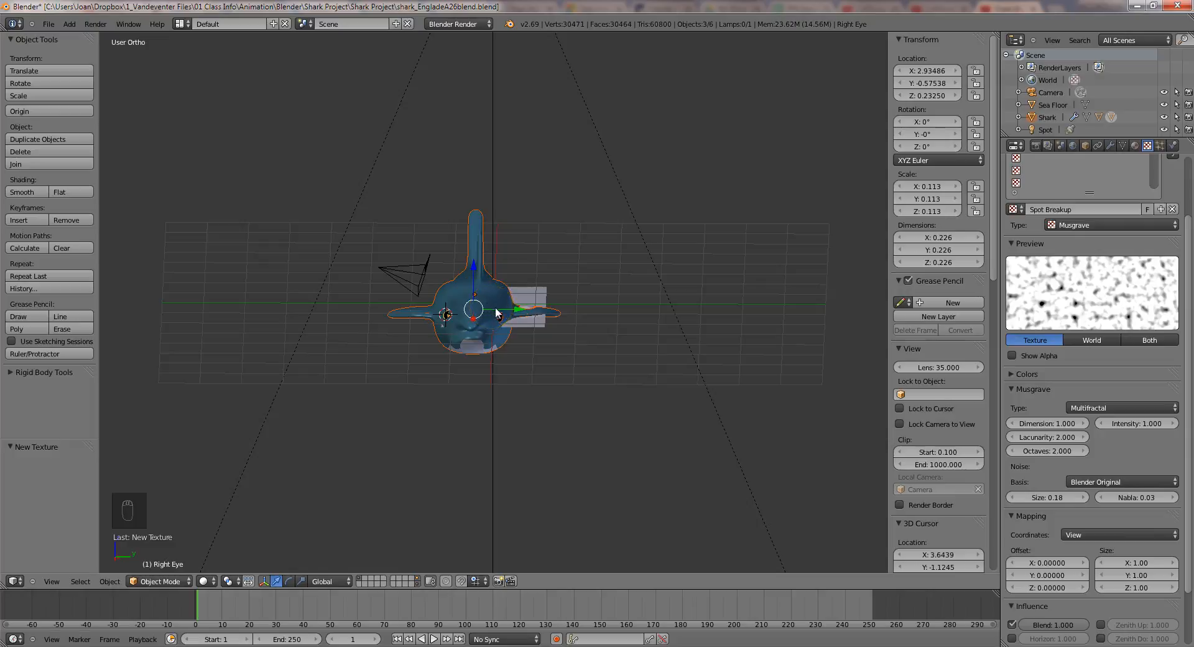
Step: Scale the shark and its eyes down in three passes, by factors of 0.22, 0.595 and 0.649, to suit the sea floor
{"action": "key", "text": "s"}
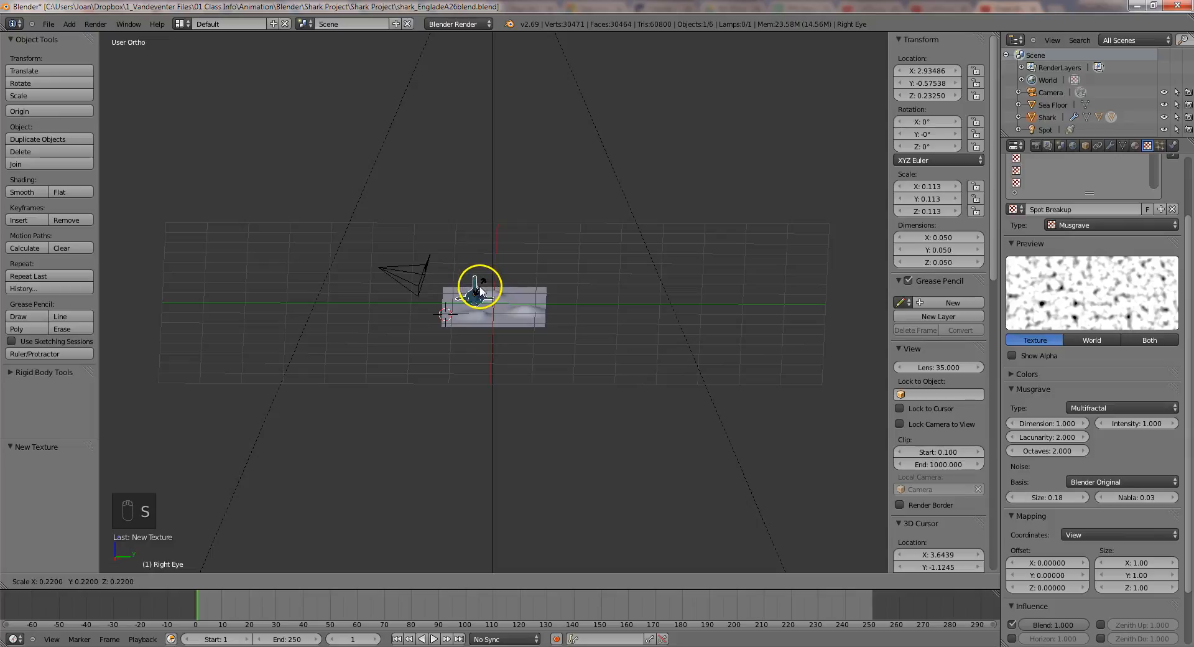
{"action": "left_click", "coordinate": [480, 287]}
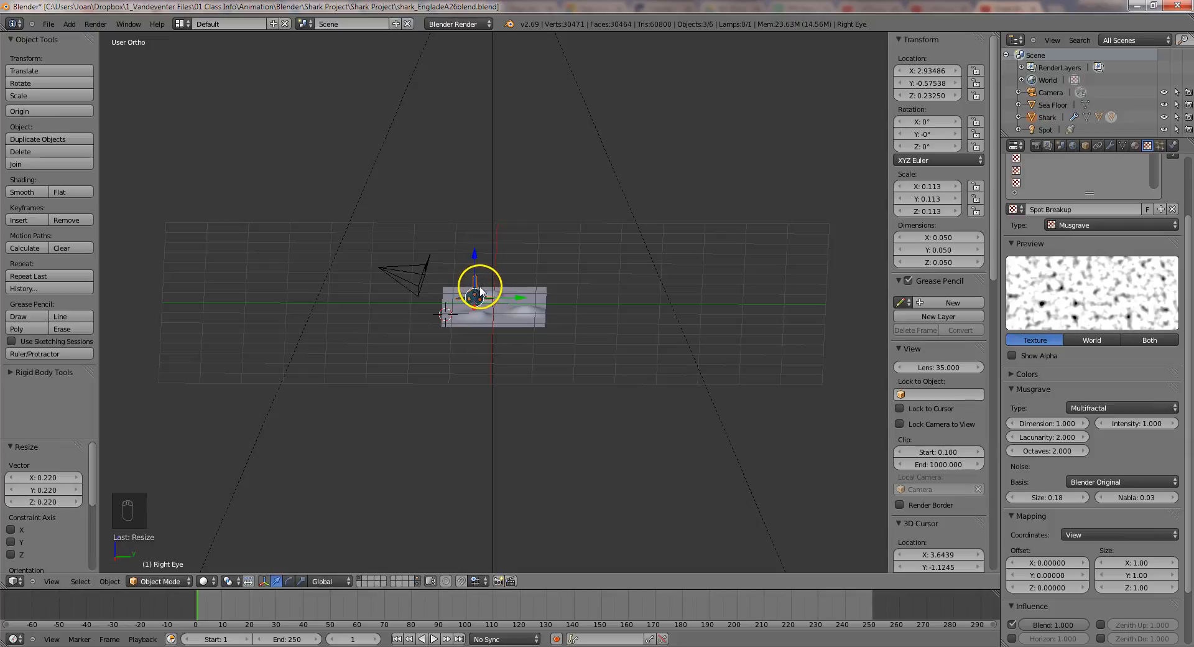
{"action": "scroll", "coordinate": [551, 298], "scroll_direction": "up", "scroll_amount": 1}
{"action": "middle_click_drag", "start_coordinate": [551, 298], "coordinate": [670, 301]}
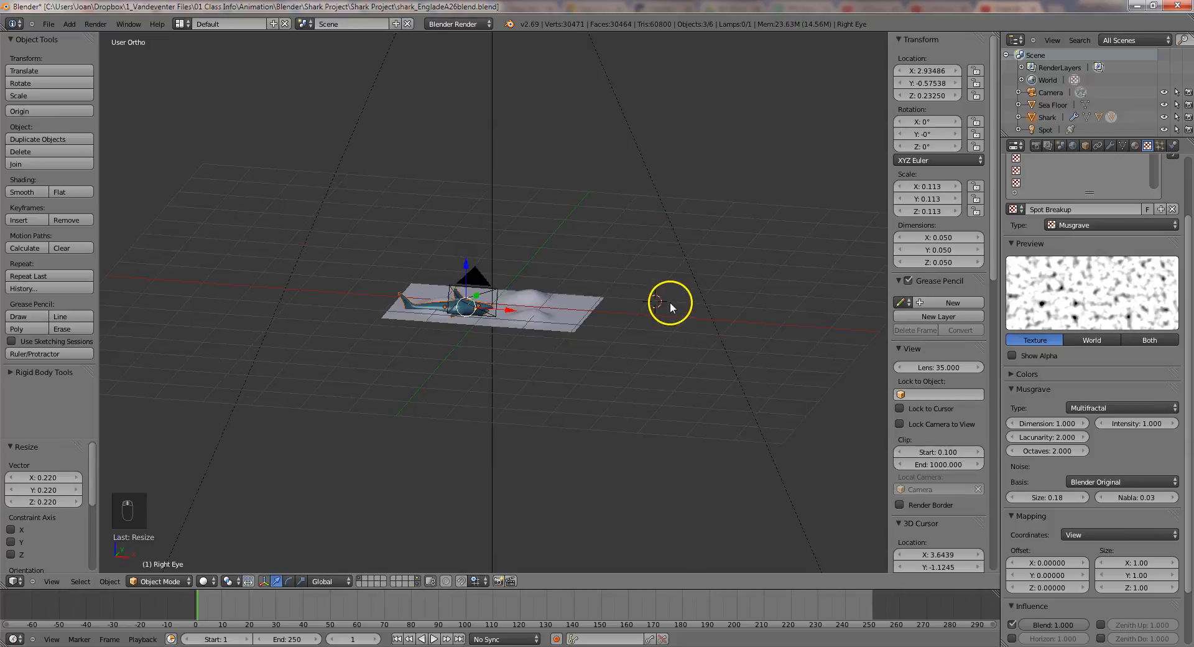
{"action": "key", "text": "KP_1"}
{"action": "scroll", "coordinate": [627, 294], "scroll_direction": "up", "scroll_amount": 8}
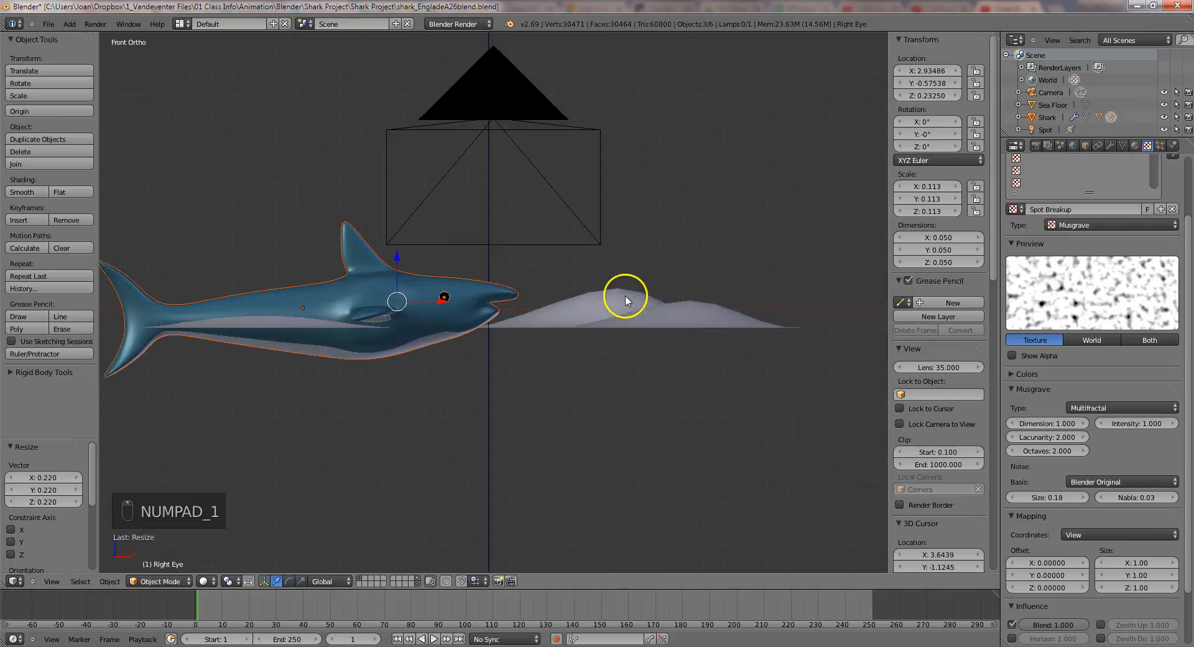
{"action": "key", "text": "s"}
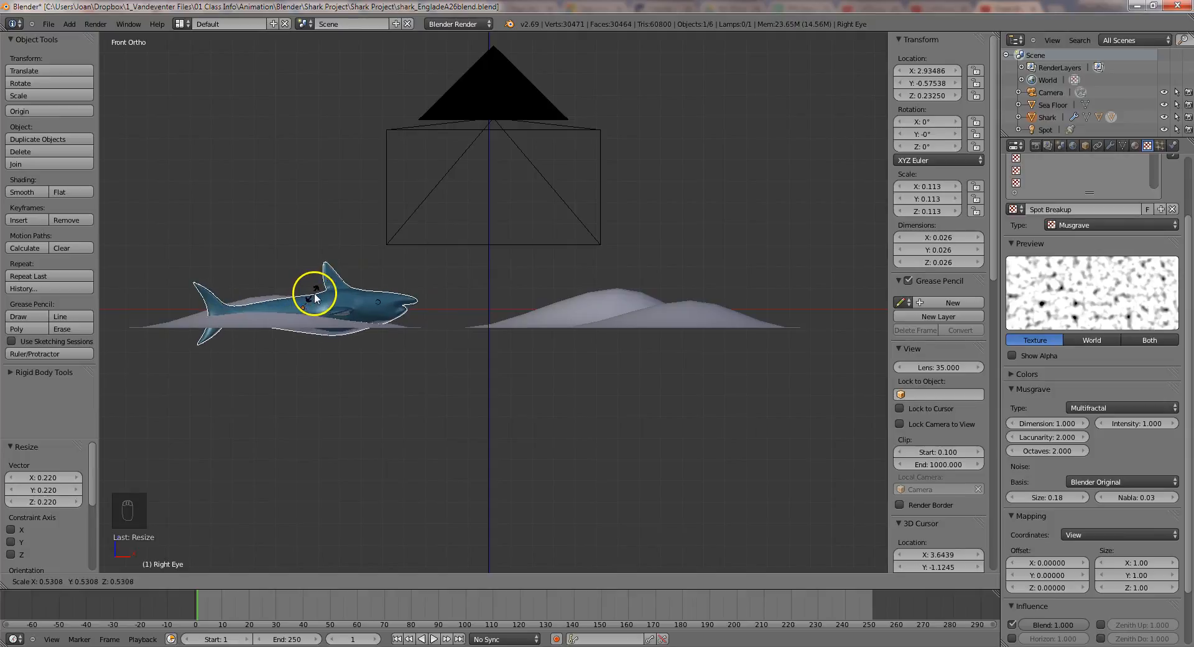
{"action": "left_click", "coordinate": [315, 293]}
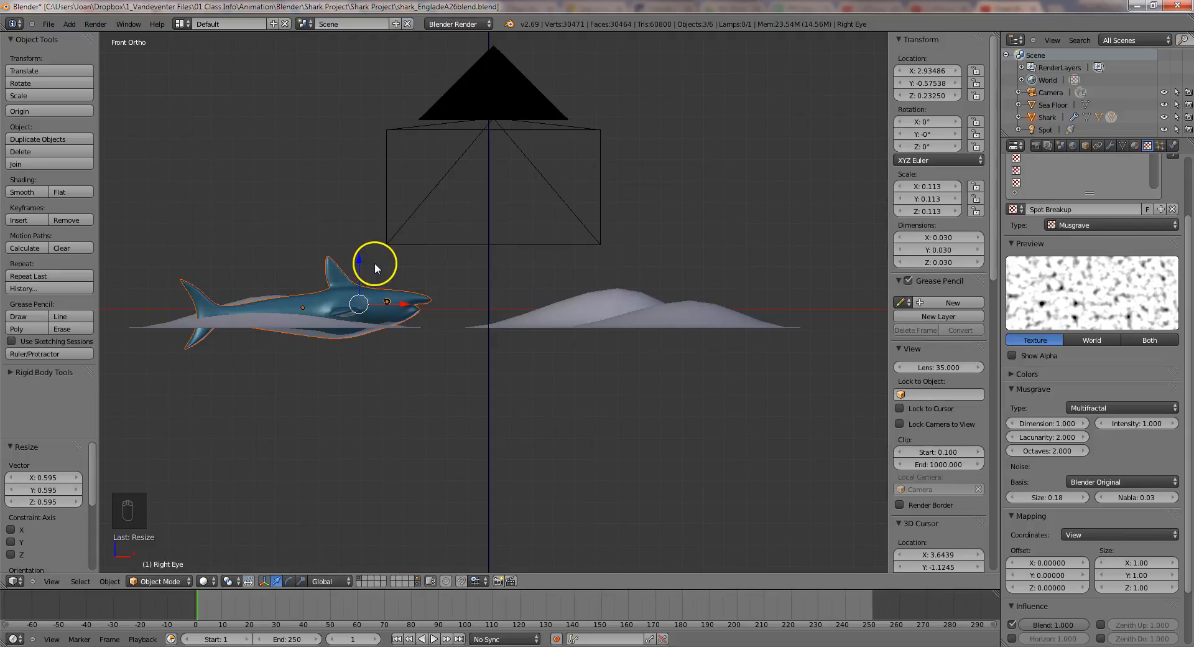
{"action": "key", "text": "s"}
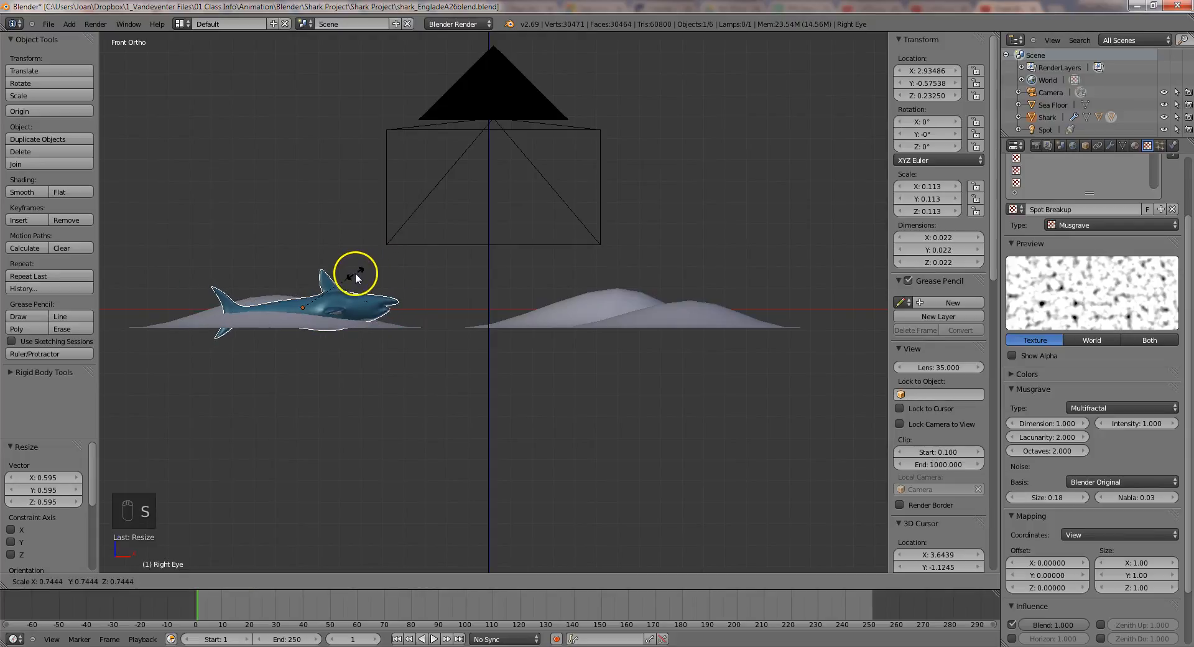
{"action": "left_click", "coordinate": [349, 277]}
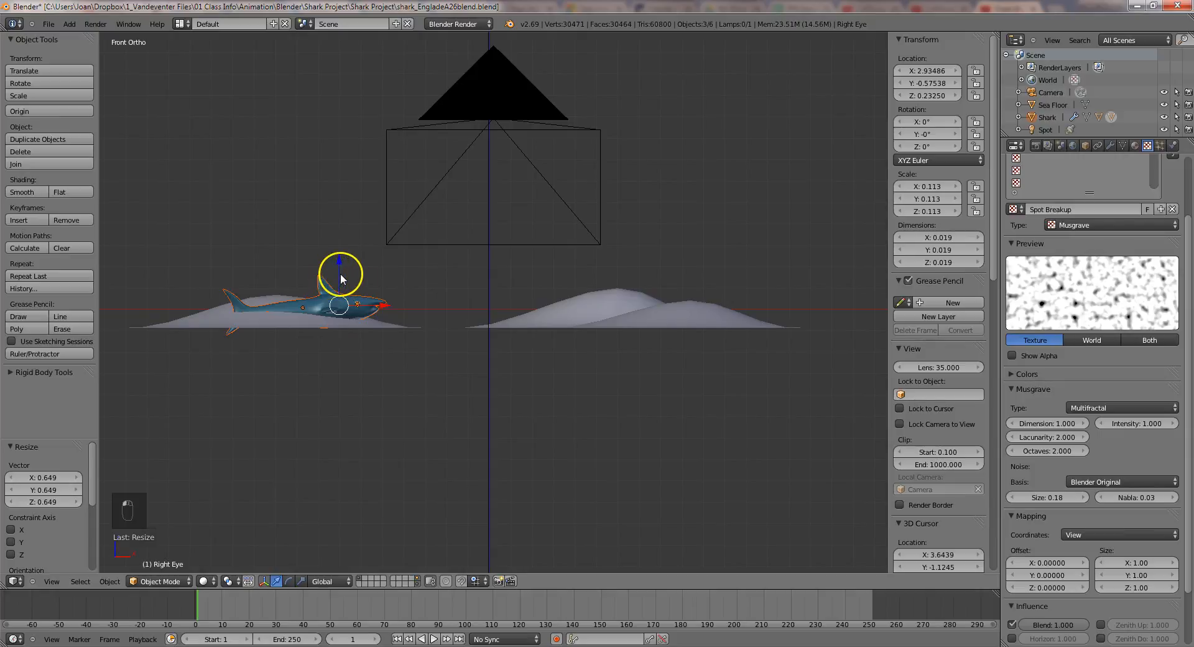
Step: Move the shark and its eyes about 0.27 up along Z and about 0.5 along X, above the sea floor
{"action": "key", "text": "g"}
{"action": "key", "text": "z"}
{"action": "left_click", "coordinate": [352, 203]}
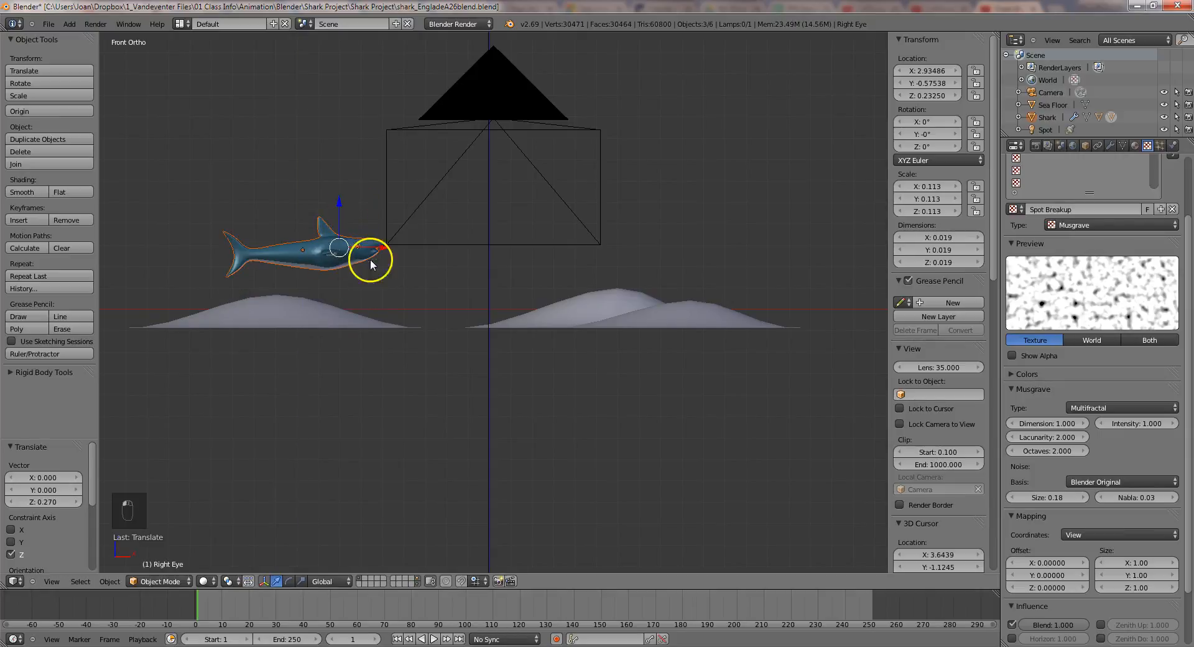
{"action": "key", "text": "g"}
{"action": "key", "text": "x"}
{"action": "left_click", "coordinate": [485, 245]}
Step: Scale the shark and its eyes down once more by a factor of about 0.852 and inspect them up close
{"action": "mouse_move", "coordinate": [485, 246]}
{"action": "middle_mouse_down"}
{"action": "mouse_move", "coordinate": [511, 341]}
{"action": "mouse_move", "coordinate": [488, 298]}
{"action": "mouse_move", "coordinate": [401, 291]}
{"action": "mouse_move", "coordinate": [381, 261]}
{"action": "mouse_move", "coordinate": [446, 253]}
{"action": "mouse_move", "coordinate": [520, 280]}
{"action": "mouse_move", "coordinate": [464, 290]}
{"action": "mouse_move", "coordinate": [413, 266]}
{"action": "mouse_move", "coordinate": [354, 275]}
{"action": "mouse_move", "coordinate": [476, 272]}
{"action": "mouse_move", "coordinate": [491, 255]}
{"action": "mouse_move", "coordinate": [492, 266]}
{"action": "middle_mouse_up"}
{"action": "right_click", "coordinate": [491, 266]}
{"action": "key", "text": "s"}
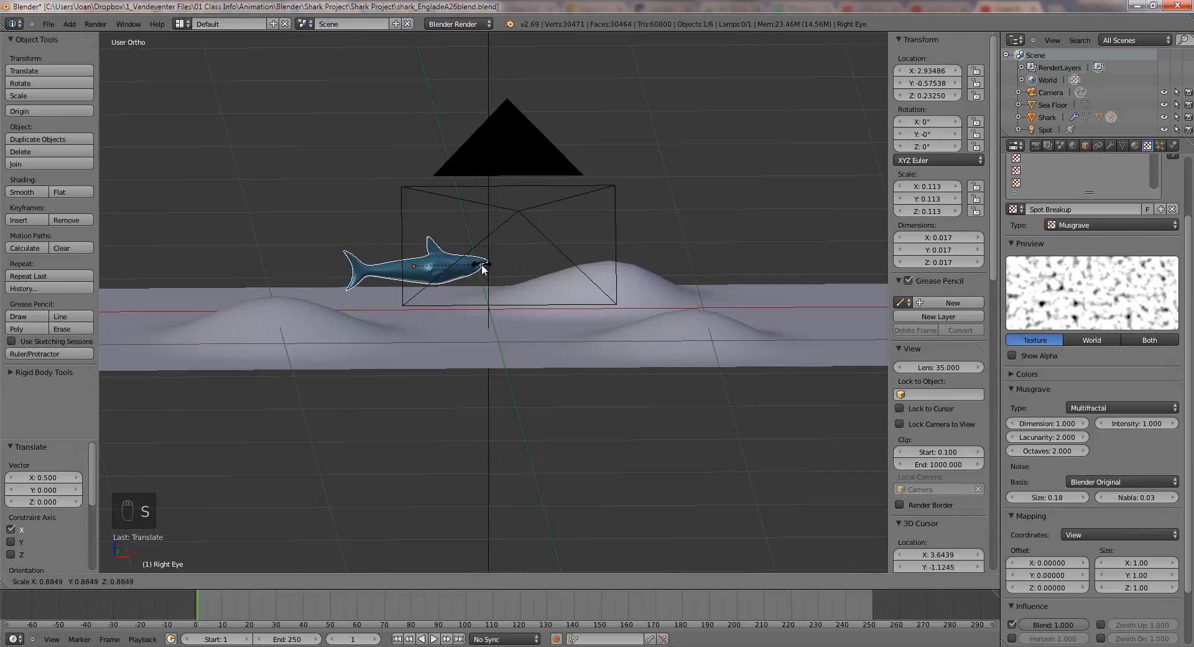
{"action": "left_click", "coordinate": [484, 268]}
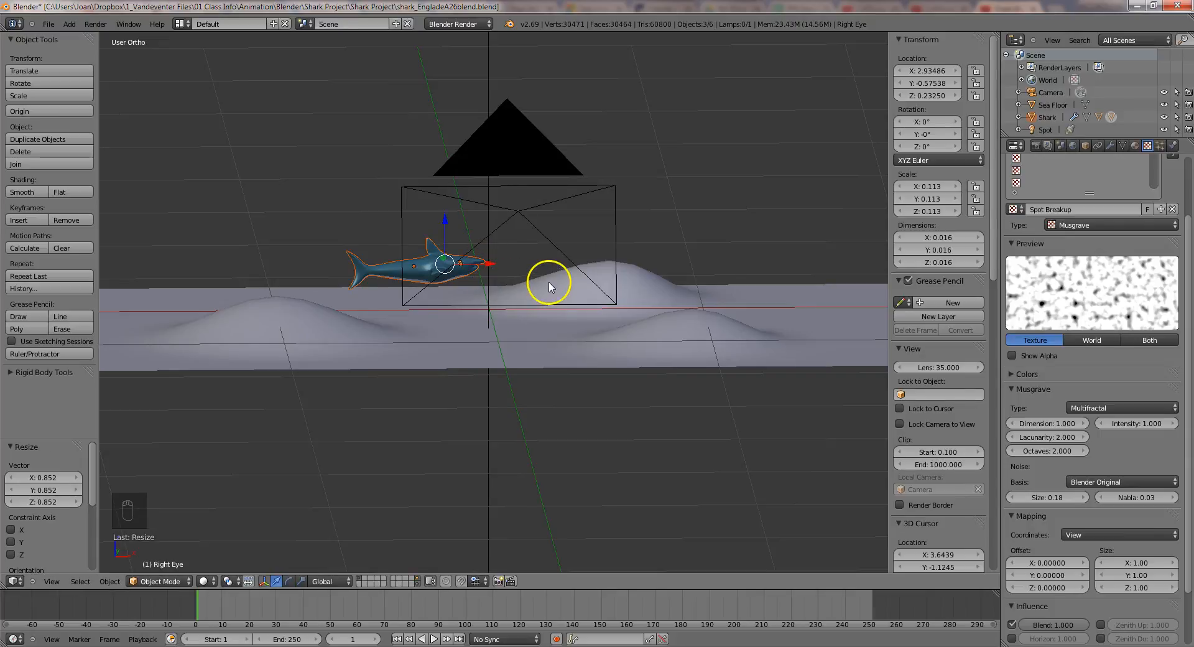
{"action": "scroll", "coordinate": [548, 286], "scroll_direction": "up", "scroll_amount": 4}
{"action": "middle_click_drag", "start_coordinate": [552, 288], "coordinate": [579, 293]}
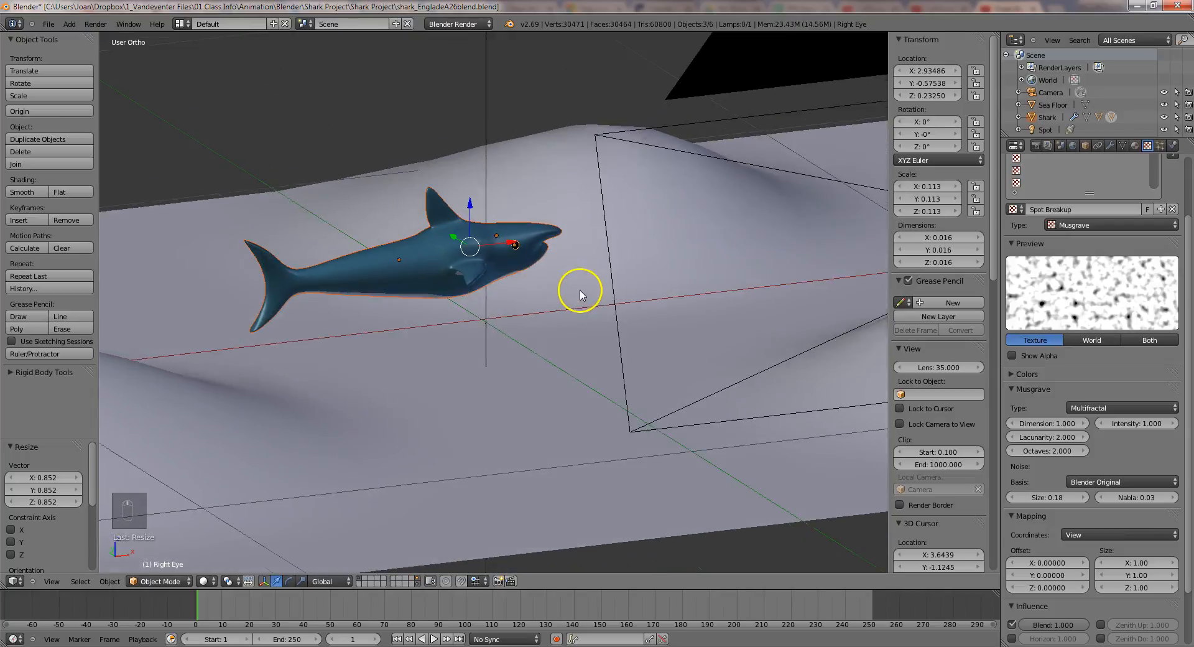
{"action": "scroll", "coordinate": [533, 309], "scroll_direction": "up", "scroll_amount": 2}
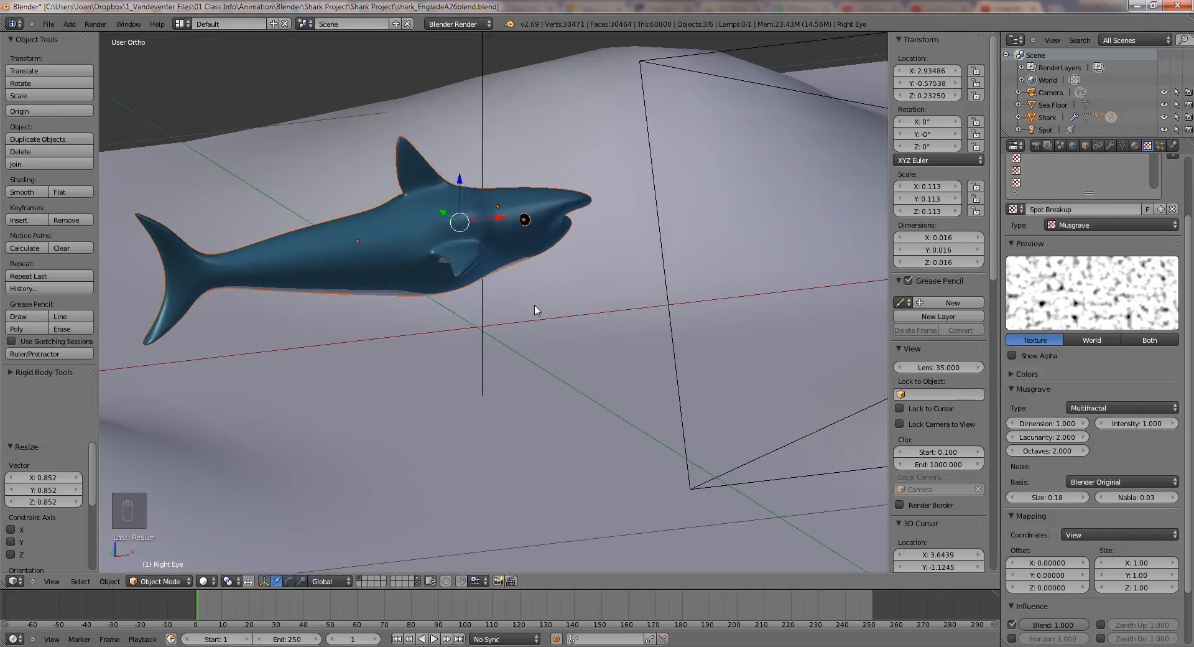
Step: Apply the Subdivision Surface modifier on the shark body alone and display the scene in wireframe
{"action": "left_click", "coordinate": [1110, 147]}
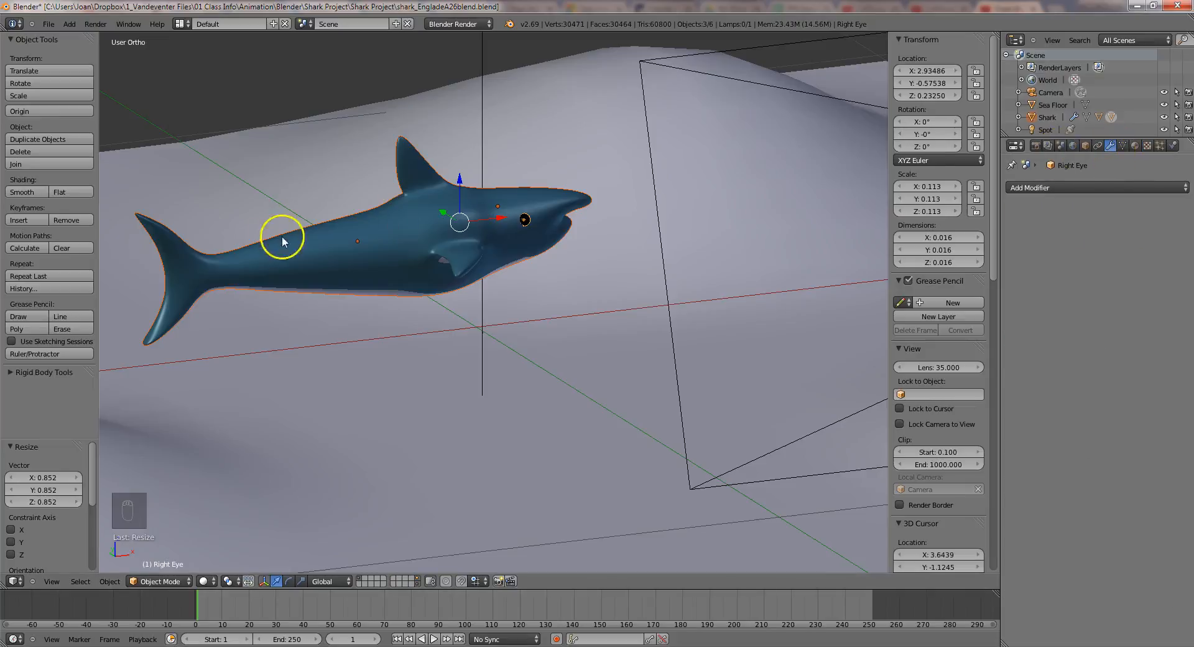
{"action": "left_click", "coordinate": [476, 348]}
{"action": "right_click", "coordinate": [467, 348]}
{"action": "key", "text": "a"}
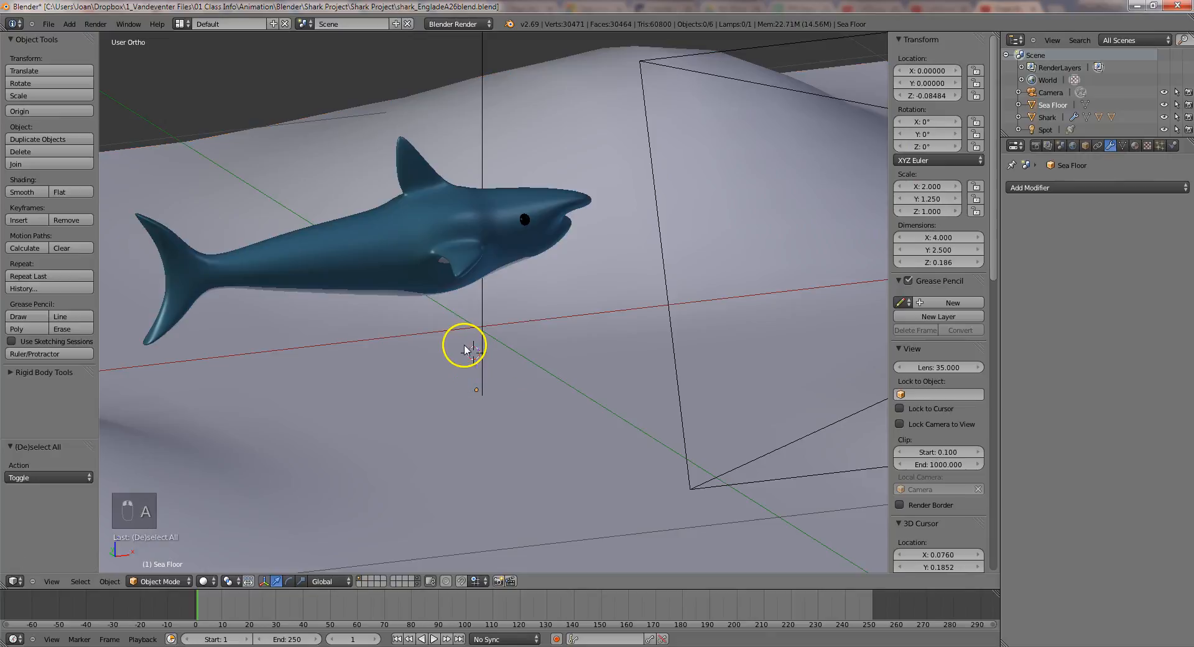
{"action": "right_click", "coordinate": [390, 258]}
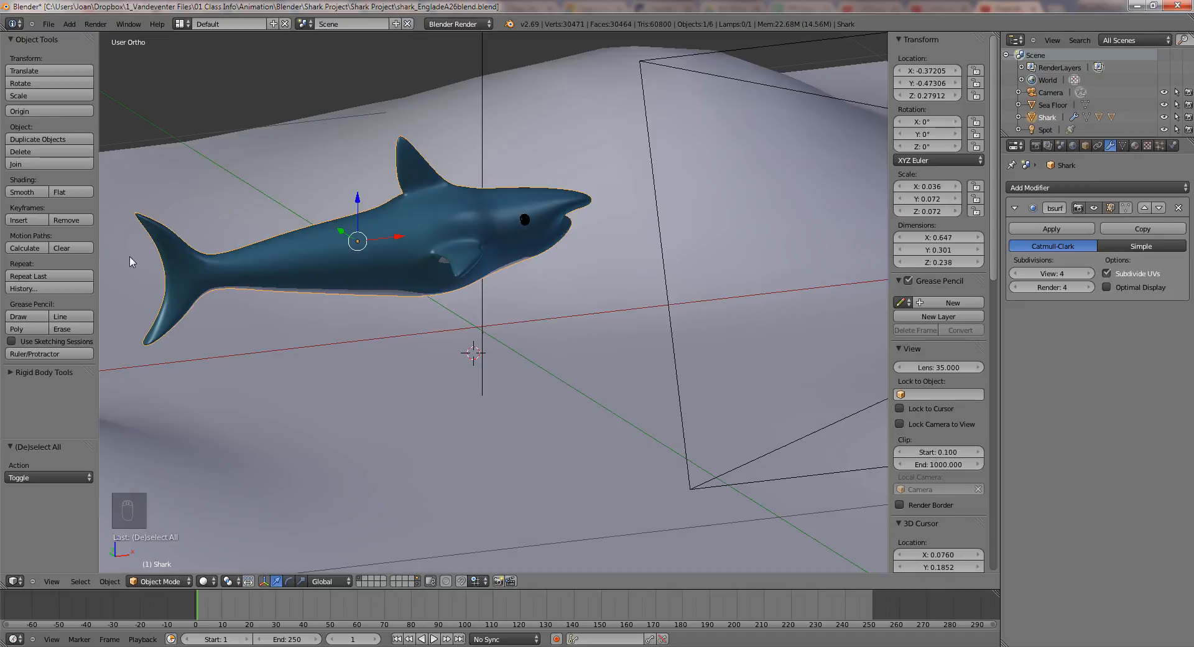
{"action": "left_click", "coordinate": [1052, 229]}
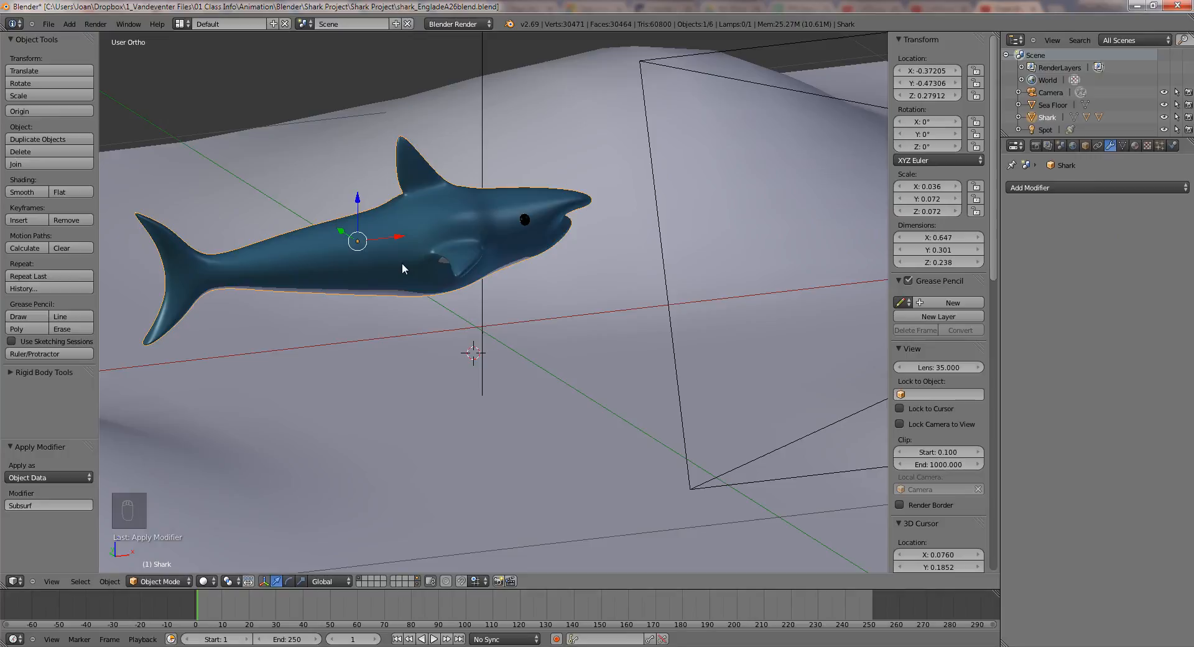
{"action": "key", "text": "z"}
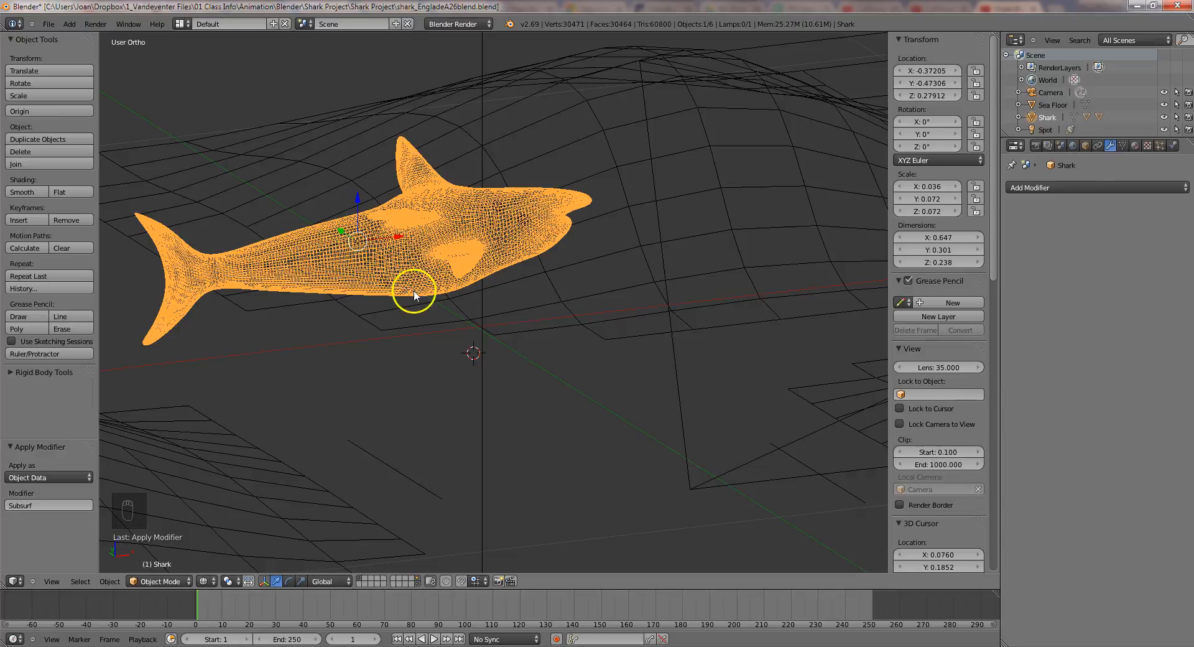
Step: Save the project as a new file named shark_EngladeA29blend.blend
{"action": "left_click", "coordinate": [45, 25]}
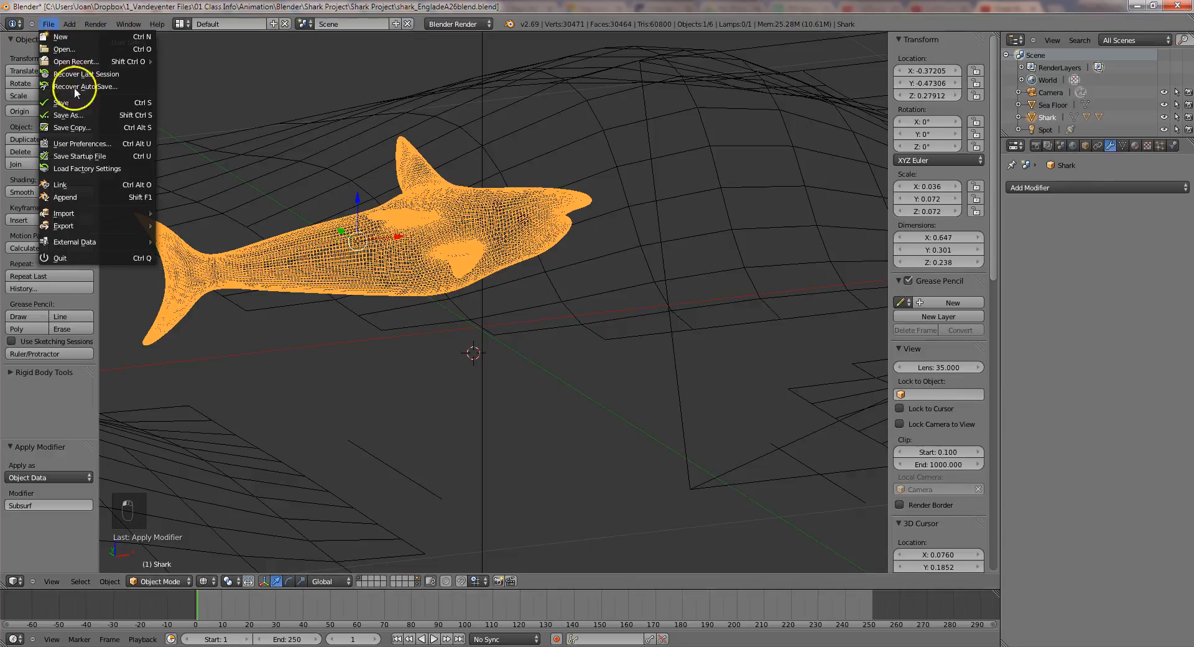
{"action": "left_click", "coordinate": [76, 115]}
{"action": "left_click", "coordinate": [217, 68]}
{"action": "left_click", "coordinate": [217, 68]}
{"action": "key", "text": "BackSpace"}
{"action": "type", "text": "9blend.blend"}
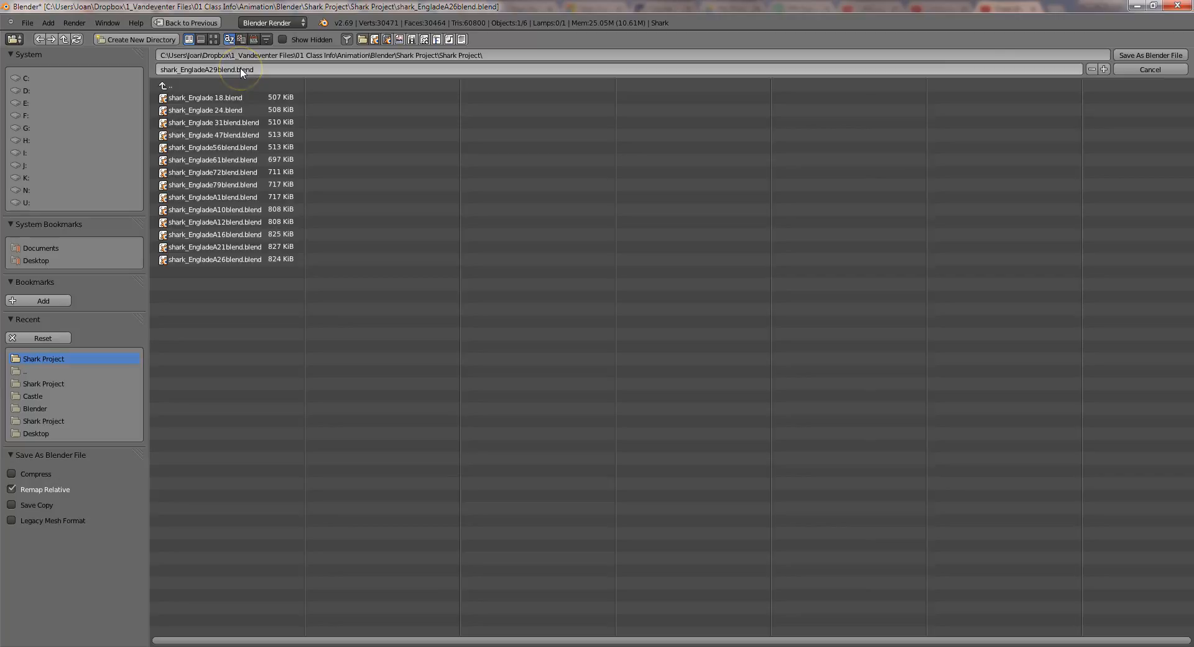
{"action": "key", "text": "Return"}
{"action": "key", "text": "Return"}
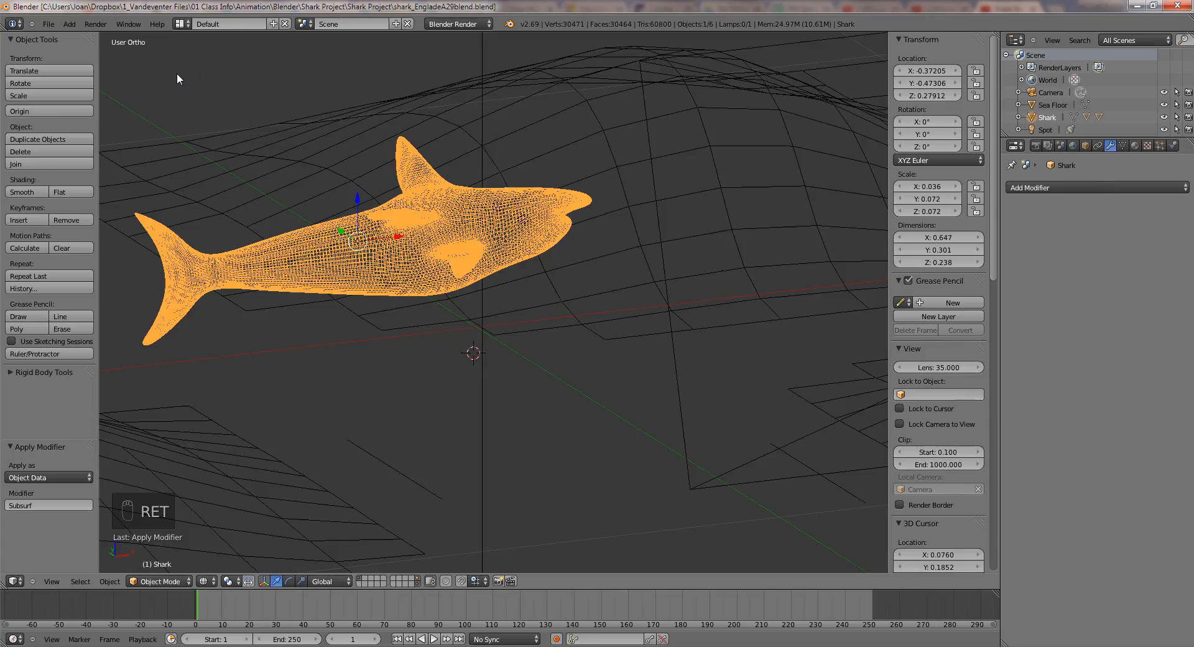
Step: Put the shark mesh in Edit Mode with all vertices deselected
{"action": "key", "text": "Tab"}
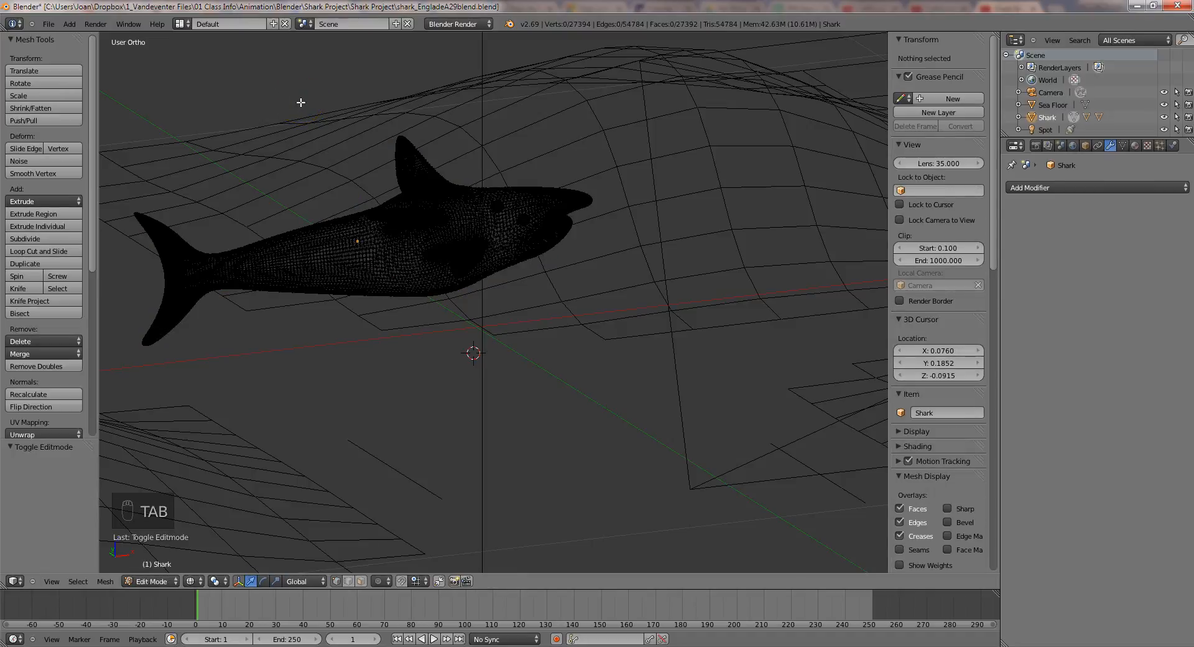
{"action": "key", "text": "a"}
{"action": "key", "text": "a"}
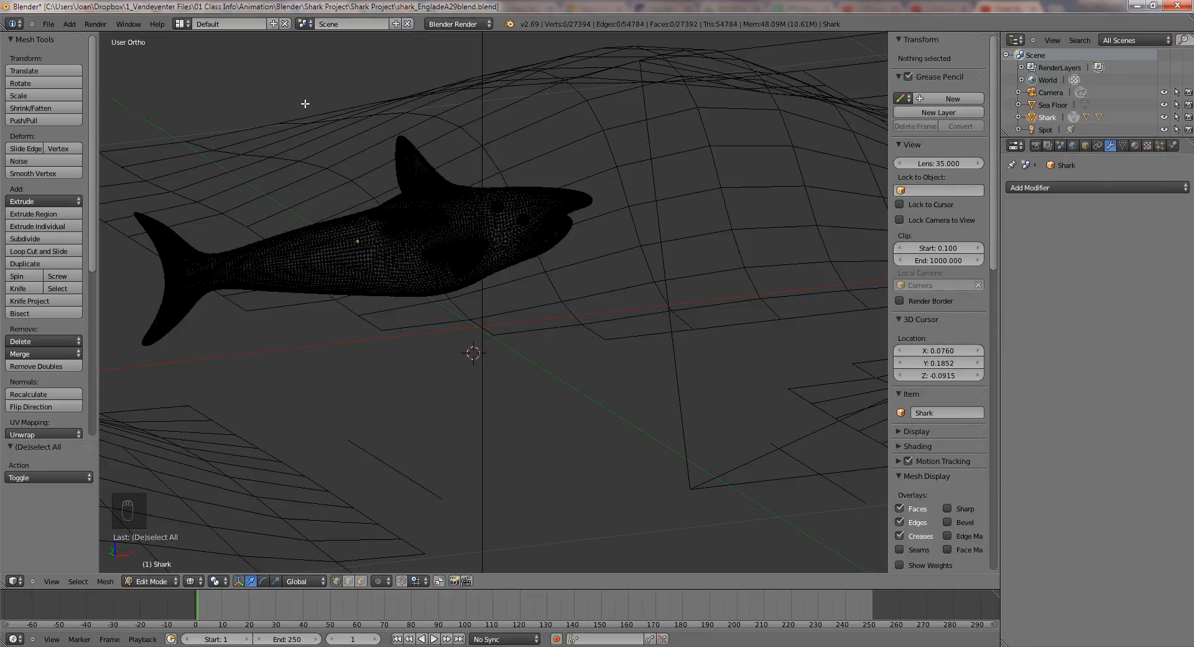
Step: Place the 3D cursor inside the shark's body near the tail in front view, at about X -0.513, Z 0.264
{"action": "key", "text": "KP_1"}
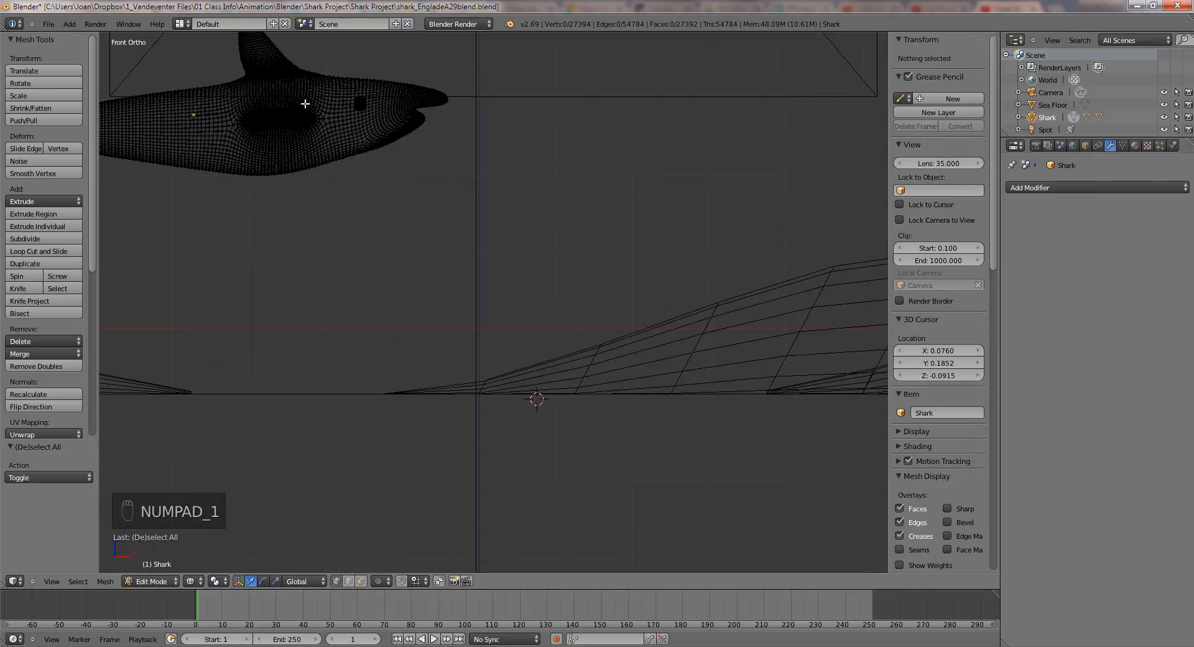
{"action": "scroll", "coordinate": [285, 82], "scroll_direction": "up", "scroll_amount": 2}
{"action": "scroll", "coordinate": [288, 89], "scroll_direction": "down", "scroll_amount": 3}
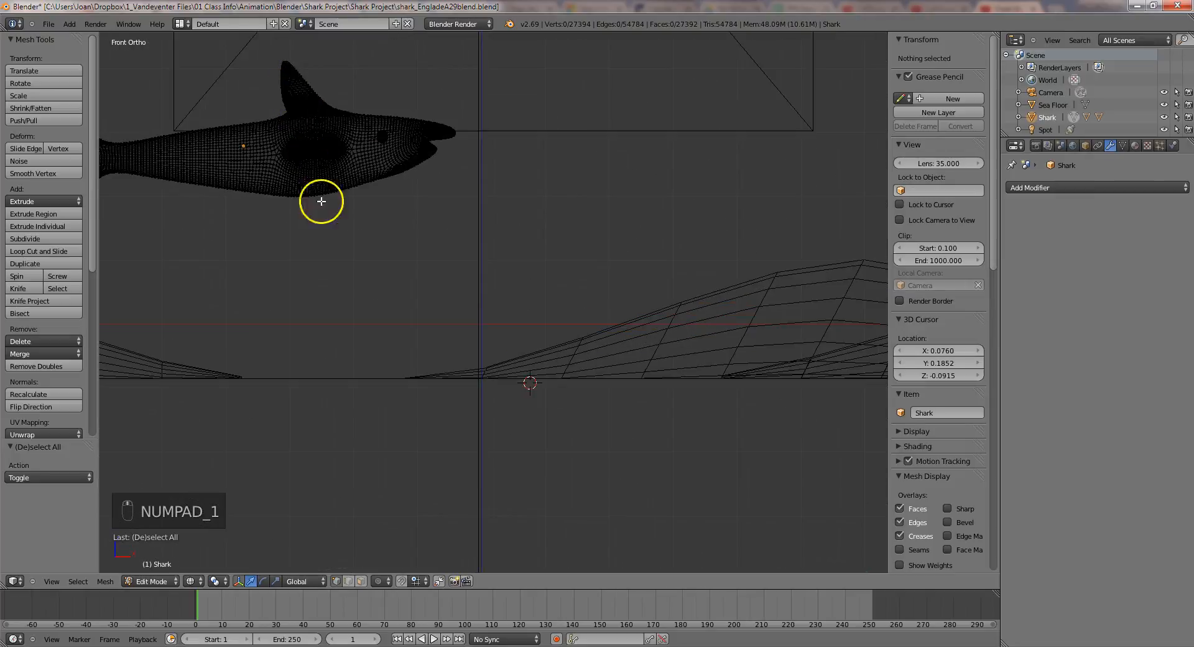
{"action": "middle_click_drag", "start_coordinate": [323, 253], "coordinate": [385, 268], "text": "shift"}
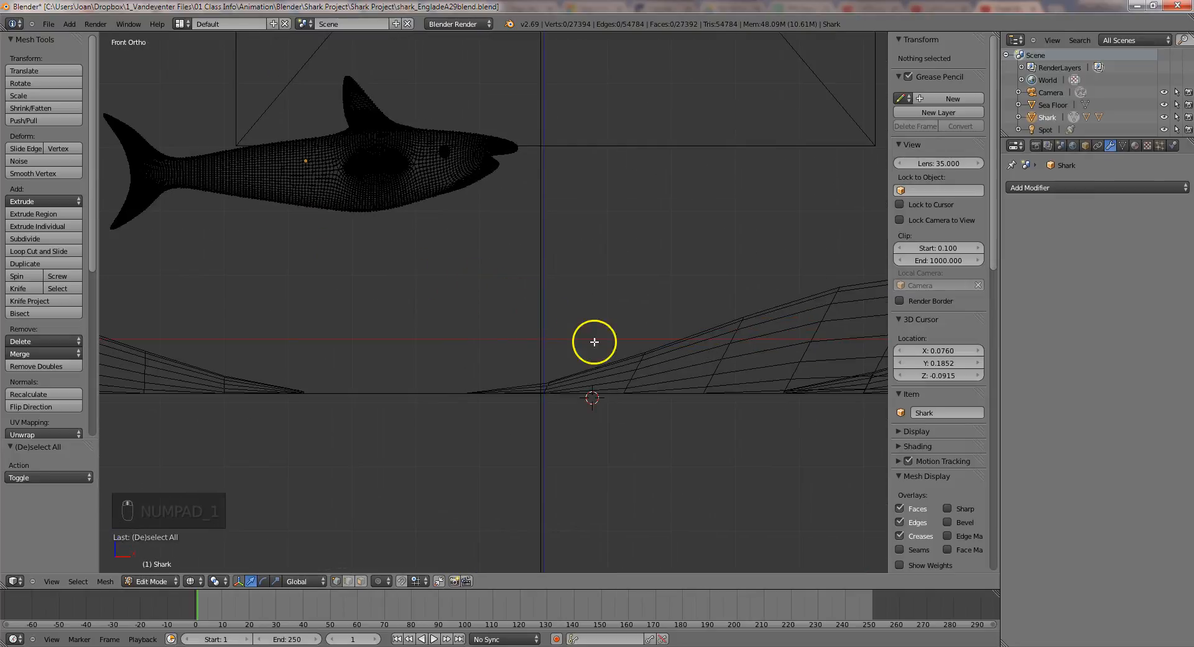
{"action": "middle_click_drag", "start_coordinate": [457, 296], "coordinate": [532, 362], "text": "shift"}
{"action": "scroll", "coordinate": [532, 362], "scroll_direction": "up", "scroll_amount": 3}
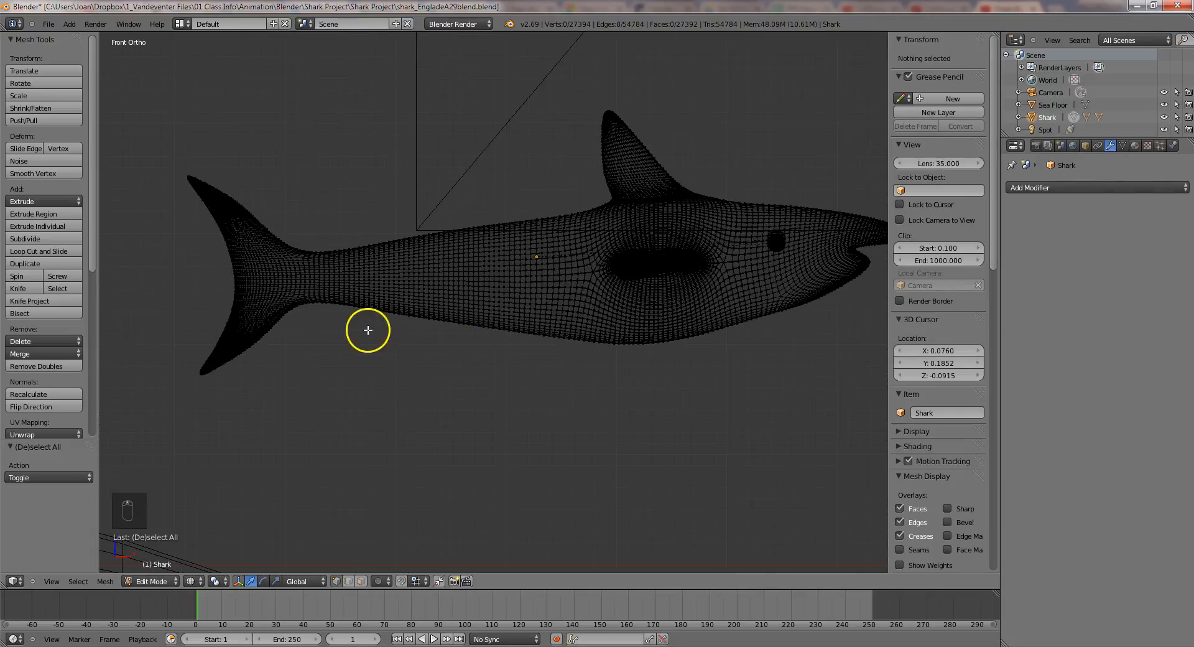
{"action": "left_click", "coordinate": [380, 274]}
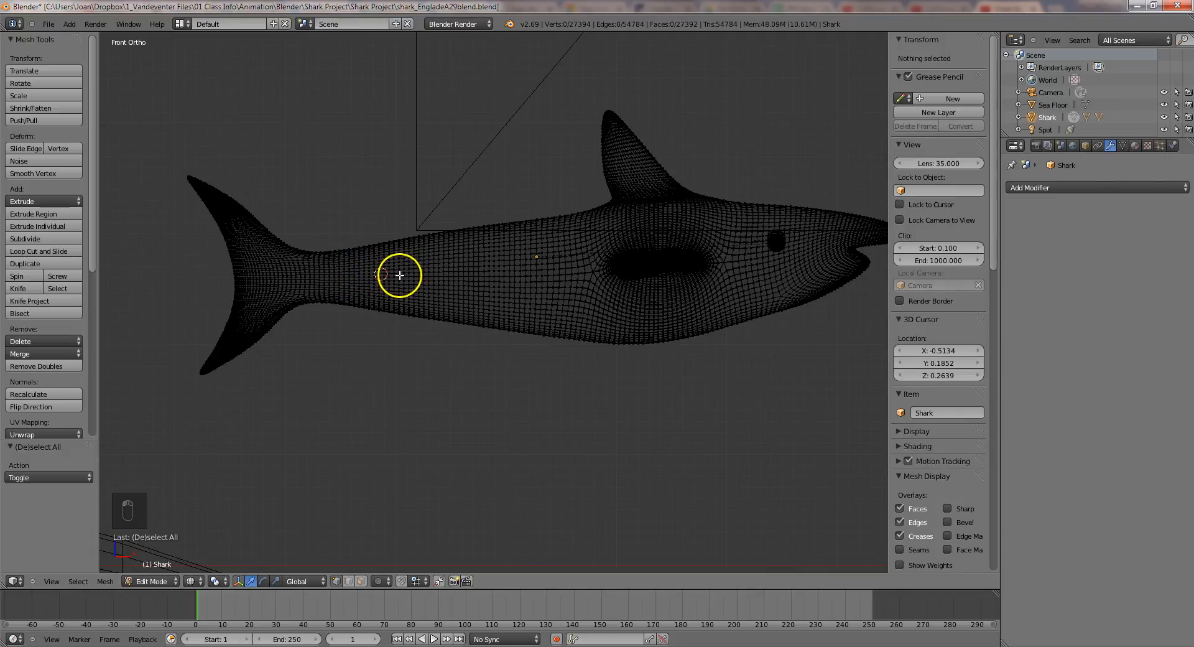
{"action": "left_click", "coordinate": [395, 275]}
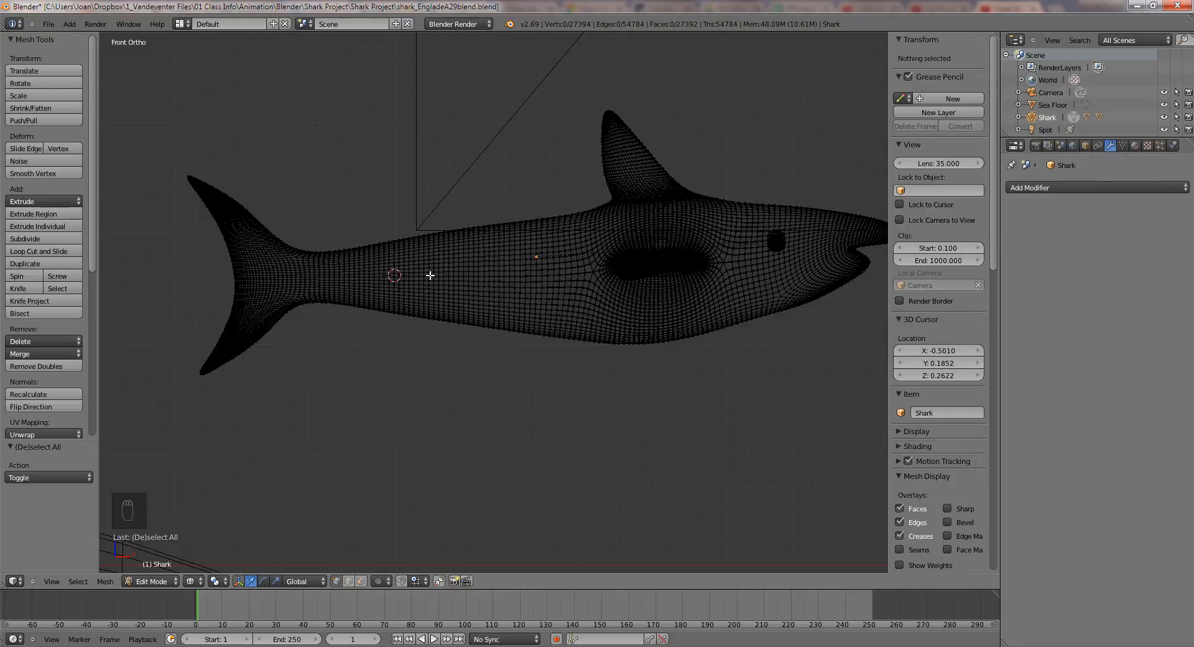
{"action": "key", "text": "shift+a"}
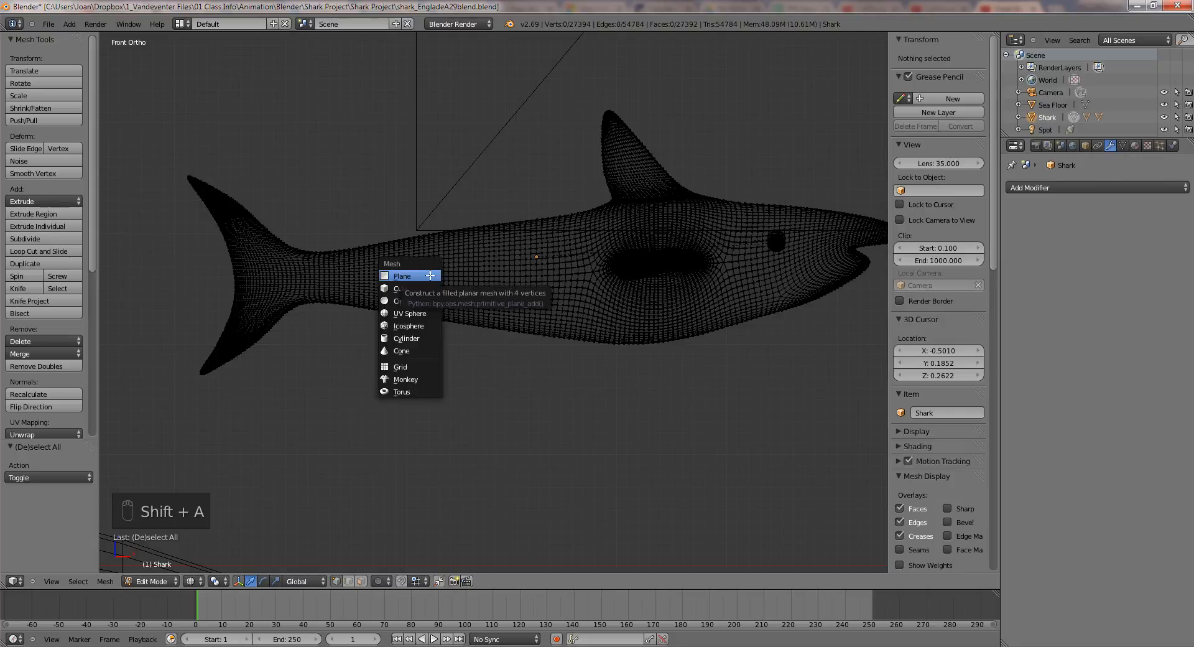
{"action": "left_click", "coordinate": [337, 459]}
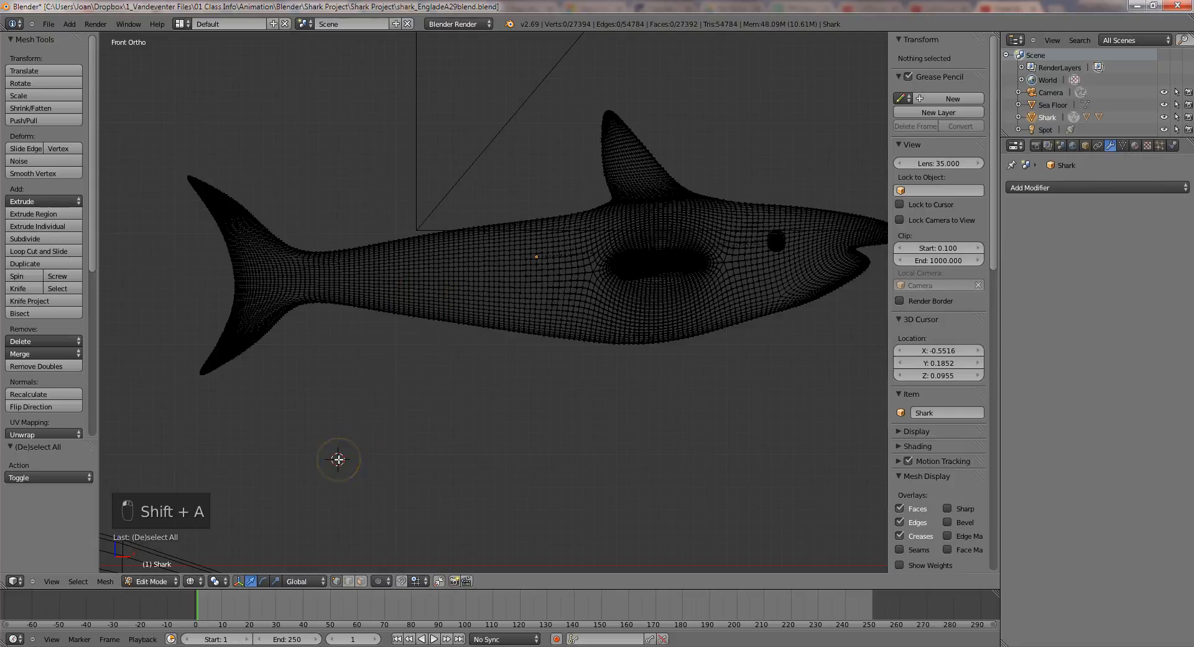
Step: Return the shark to Object Mode and deselect all objects
{"action": "key", "text": "Tab"}
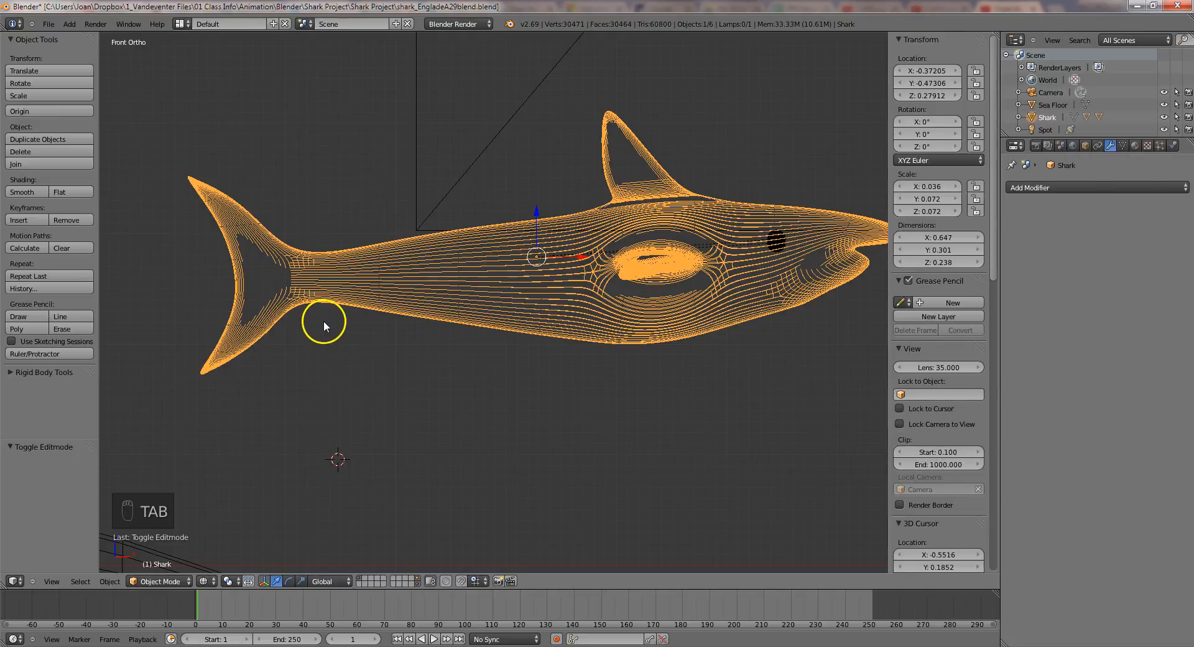
{"action": "key", "text": "Tab"}
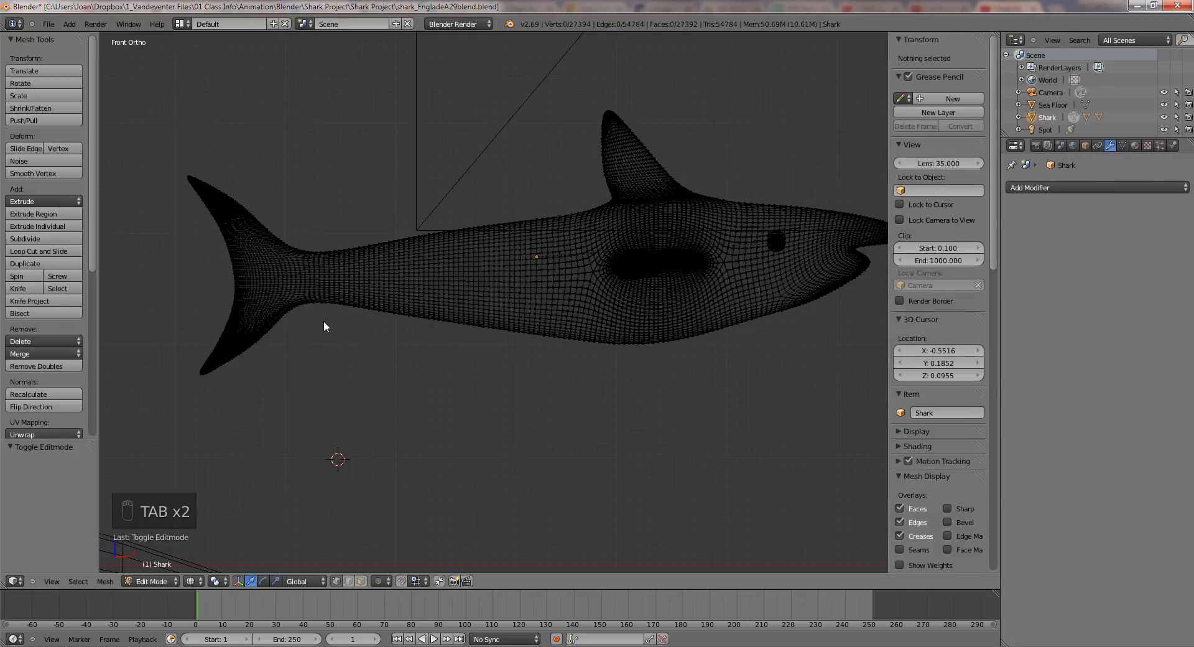
{"action": "key", "text": "Tab"}
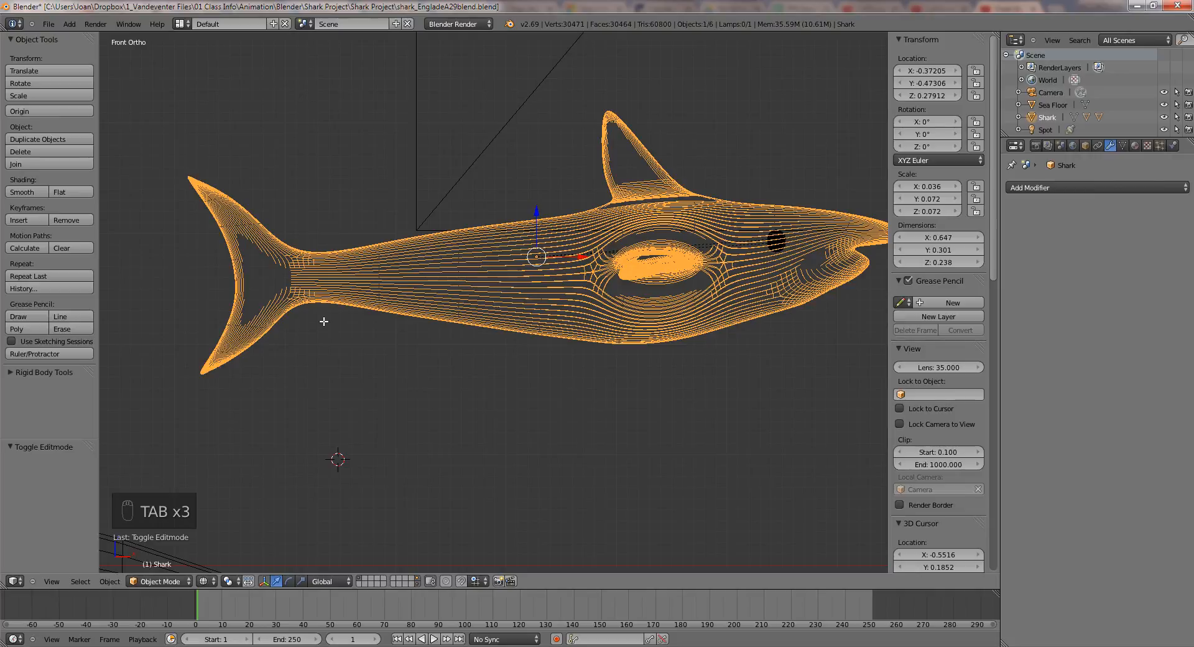
{"action": "key", "text": "a"}
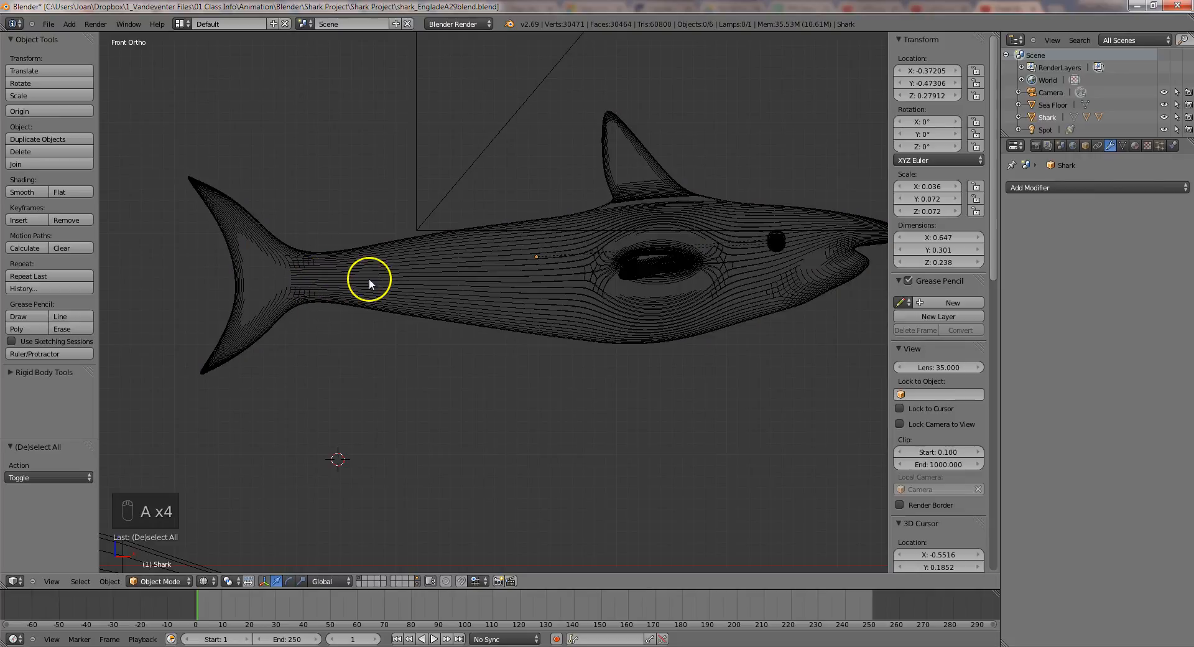
Step: Add a single-bone armature inside the shark near the tail, at about X -0.498, Z 0.261
{"action": "left_click", "coordinate": [398, 276]}
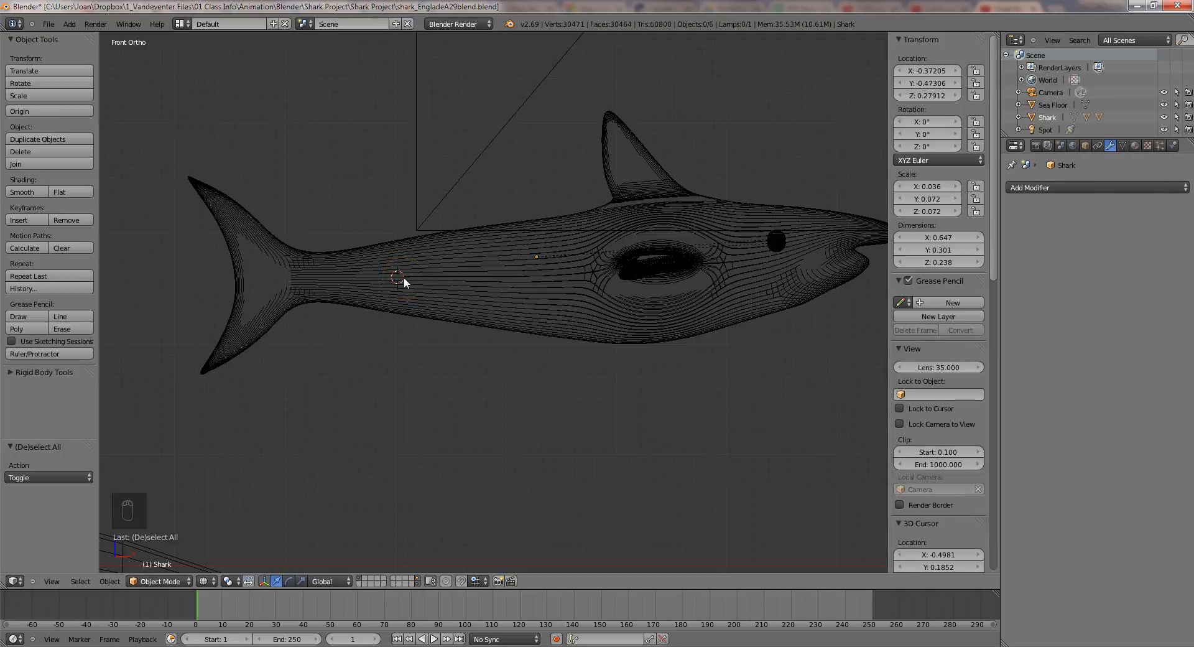
{"action": "key", "text": "shift+a"}
{"action": "mouse_move", "coordinate": [403, 277]}
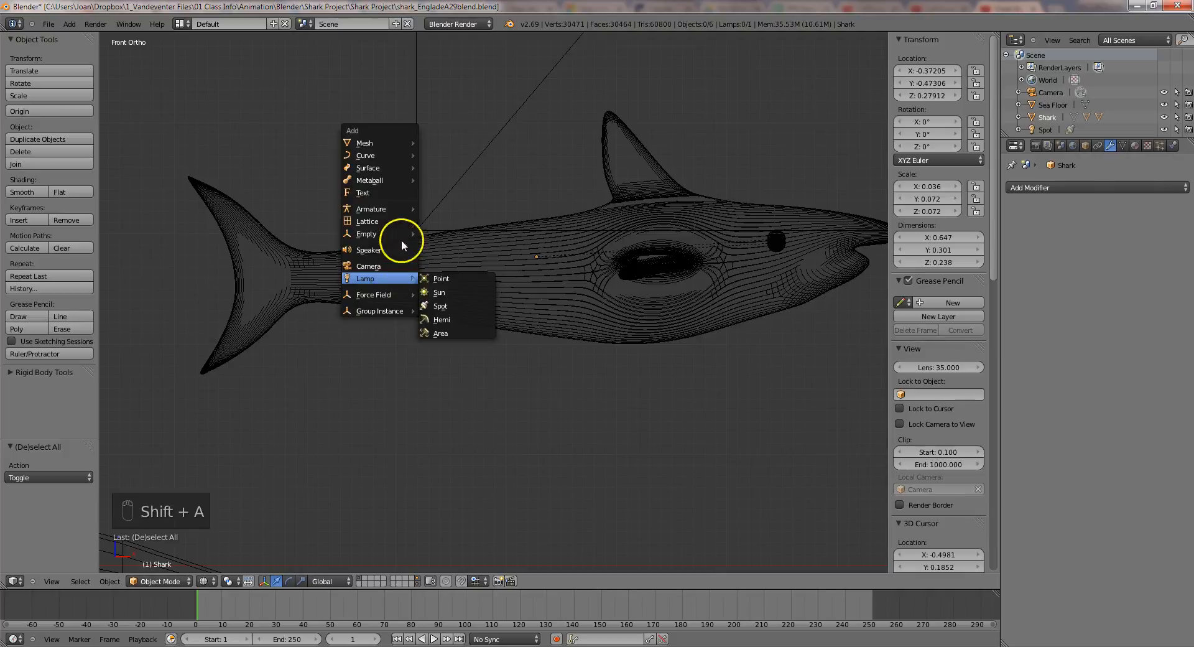
{"action": "mouse_move", "coordinate": [381, 208]}
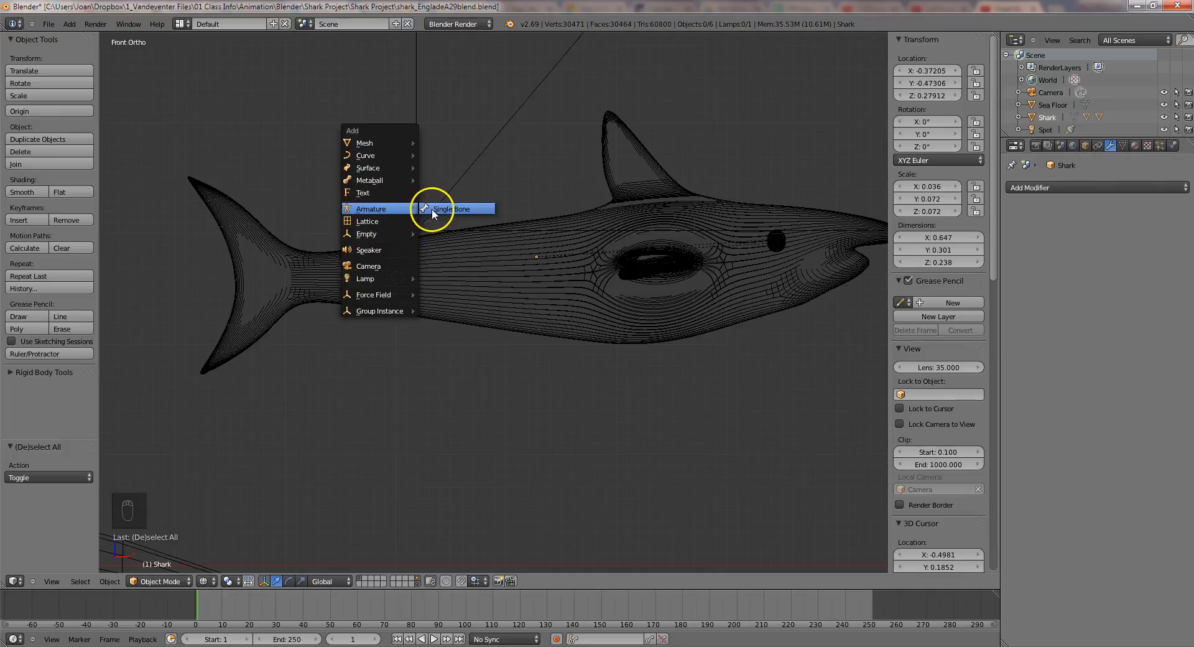
{"action": "left_click", "coordinate": [448, 209]}
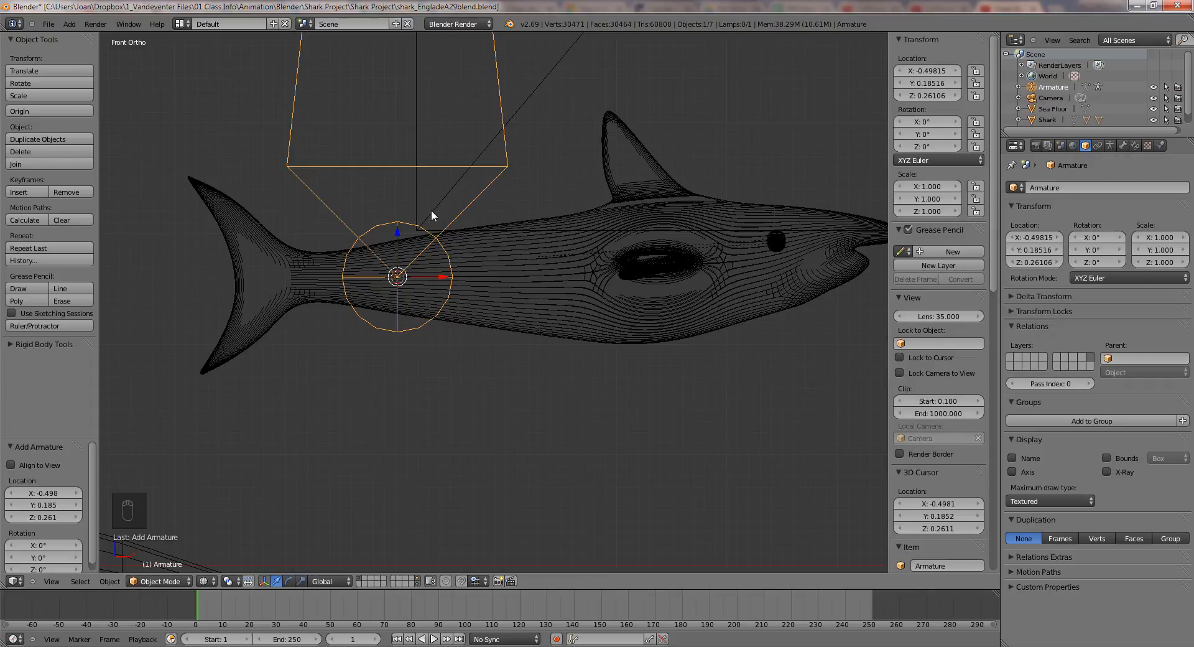
Step: Scale the armature down to about 0.086 and set its Y rotation to -90° so it points toward the tail fin
{"action": "key", "text": "s"}
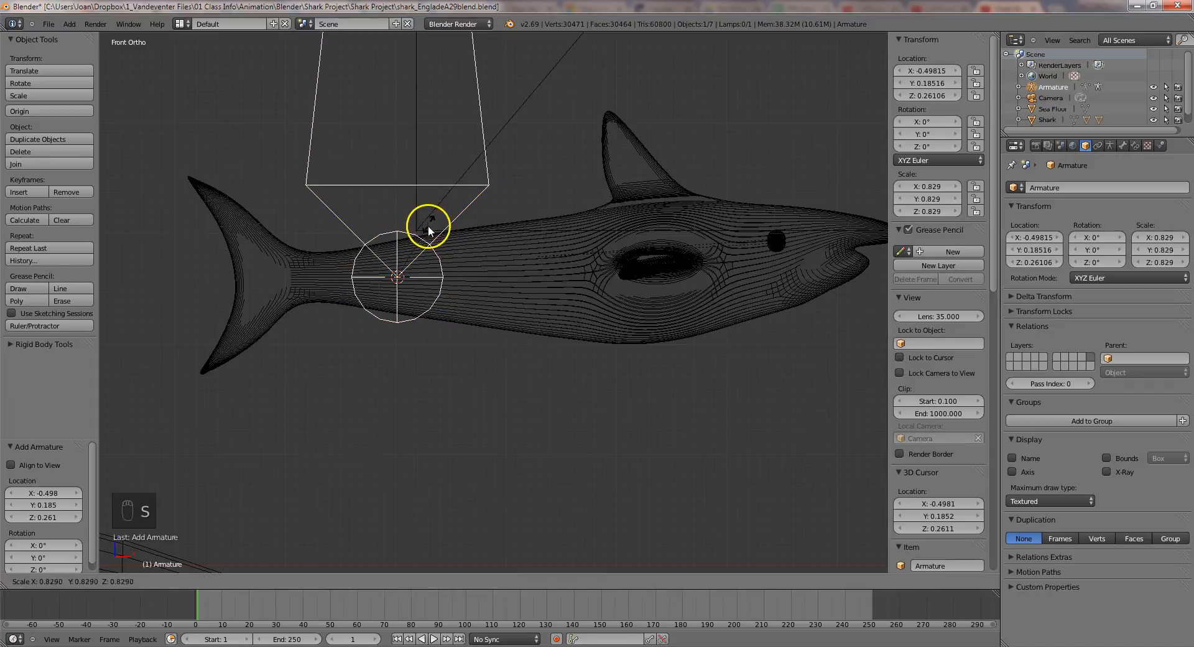
{"action": "left_click", "coordinate": [404, 275]}
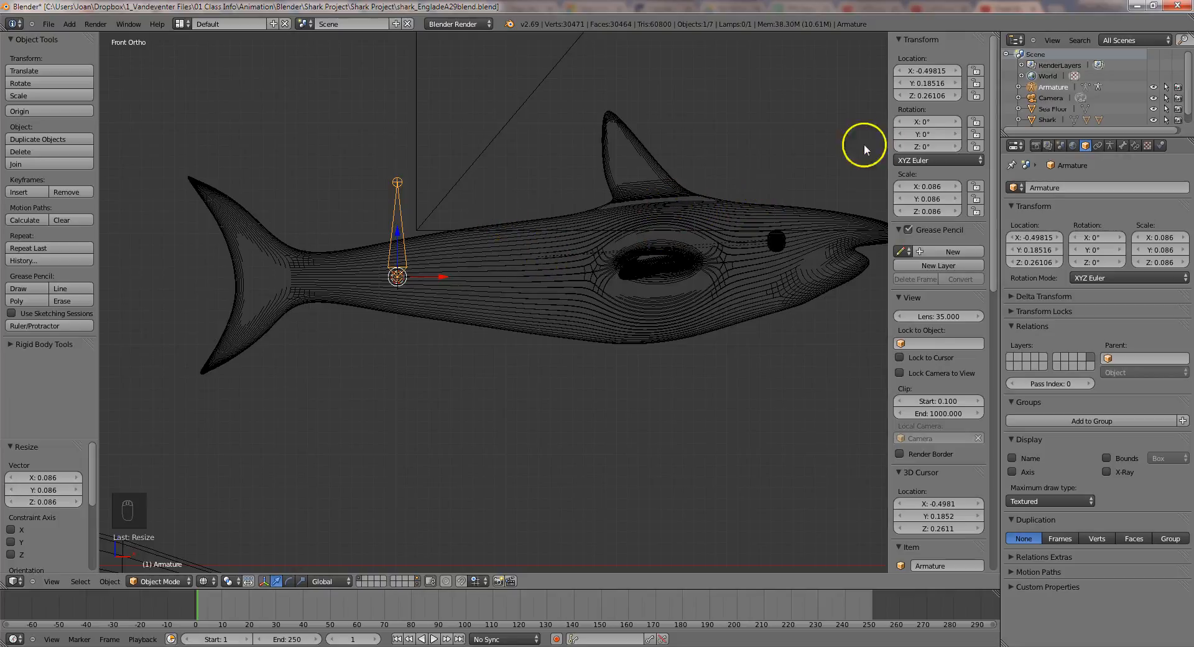
{"action": "left_click", "coordinate": [908, 134]}
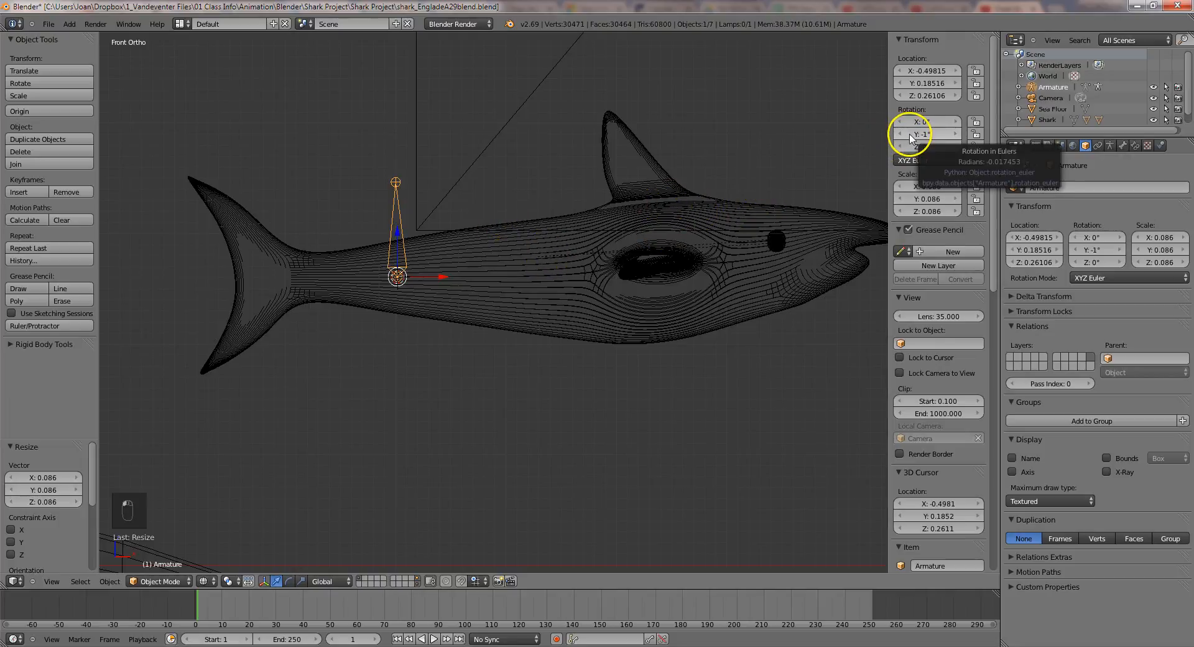
{"action": "left_click", "coordinate": [918, 135]}
{"action": "key", "text": "BackSpace"}
{"action": "type", "text": "-90"}
{"action": "key", "text": "Return"}
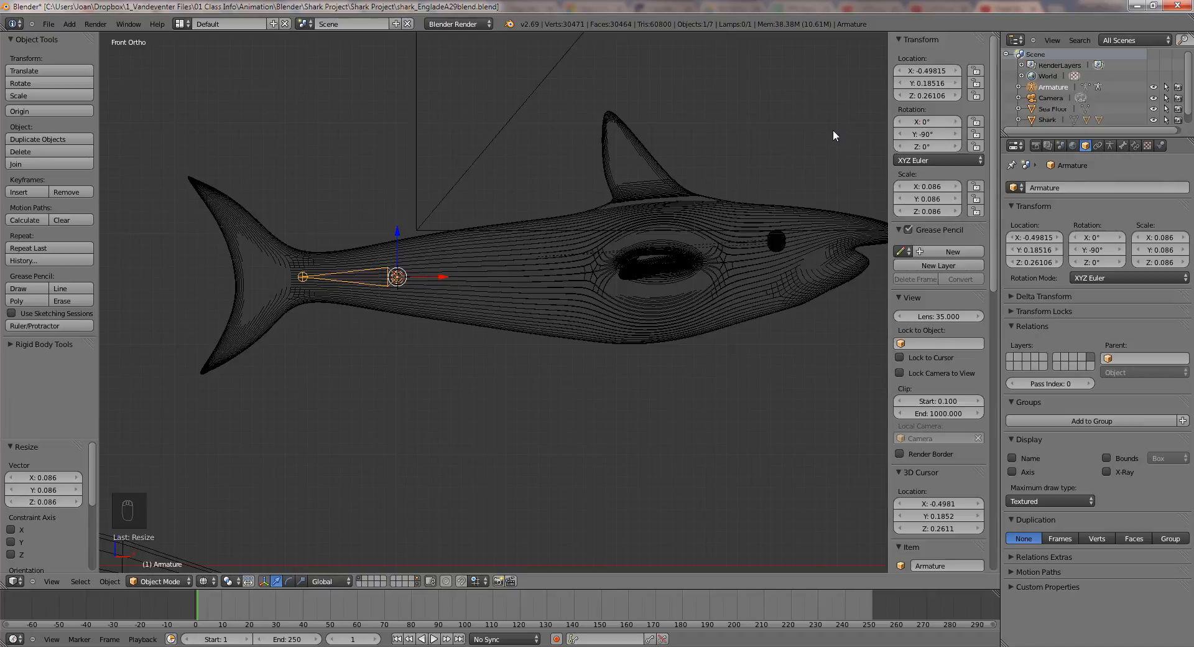
Step: In Edit Mode, move the bone's tip about -0.005 along X and extrude a second bone about 0.053 long into the tail fin
{"action": "key", "text": "Tab"}
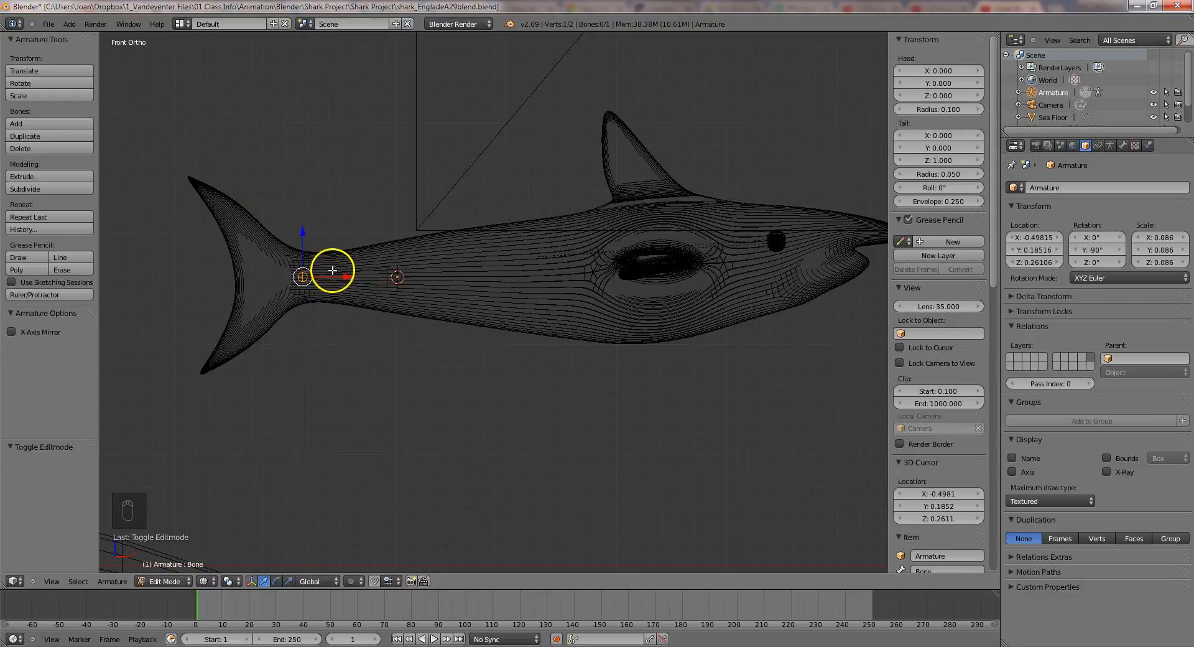
{"action": "left_click_drag", "start_coordinate": [346, 276], "coordinate": [341, 276]}
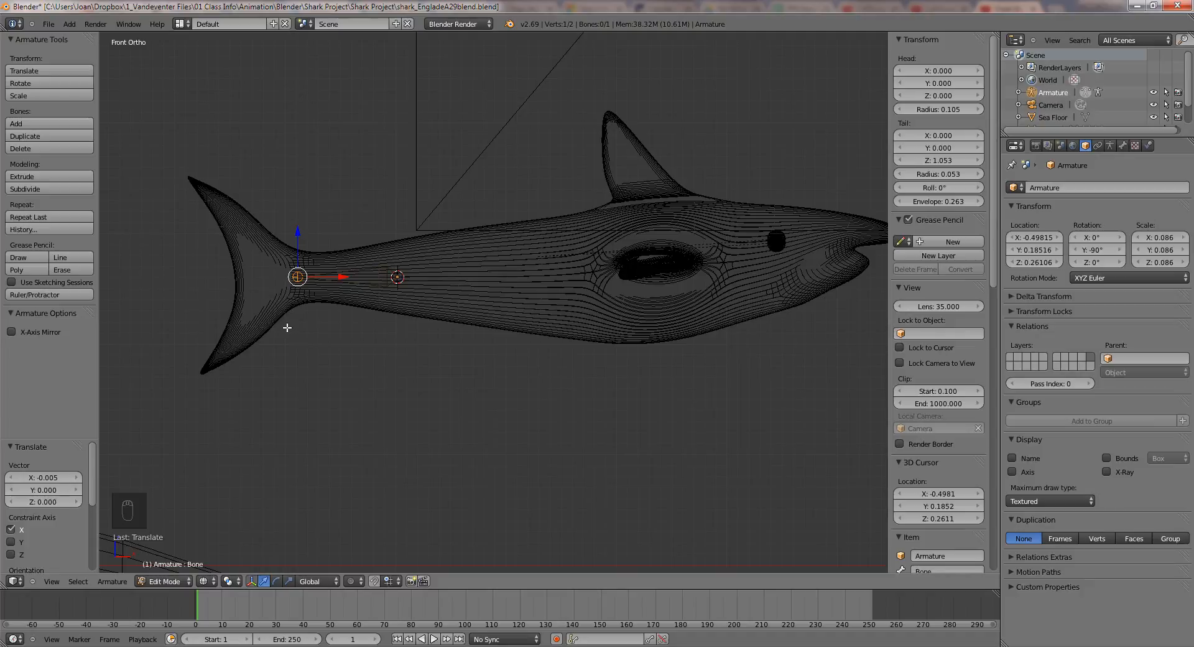
{"action": "key", "text": "e"}
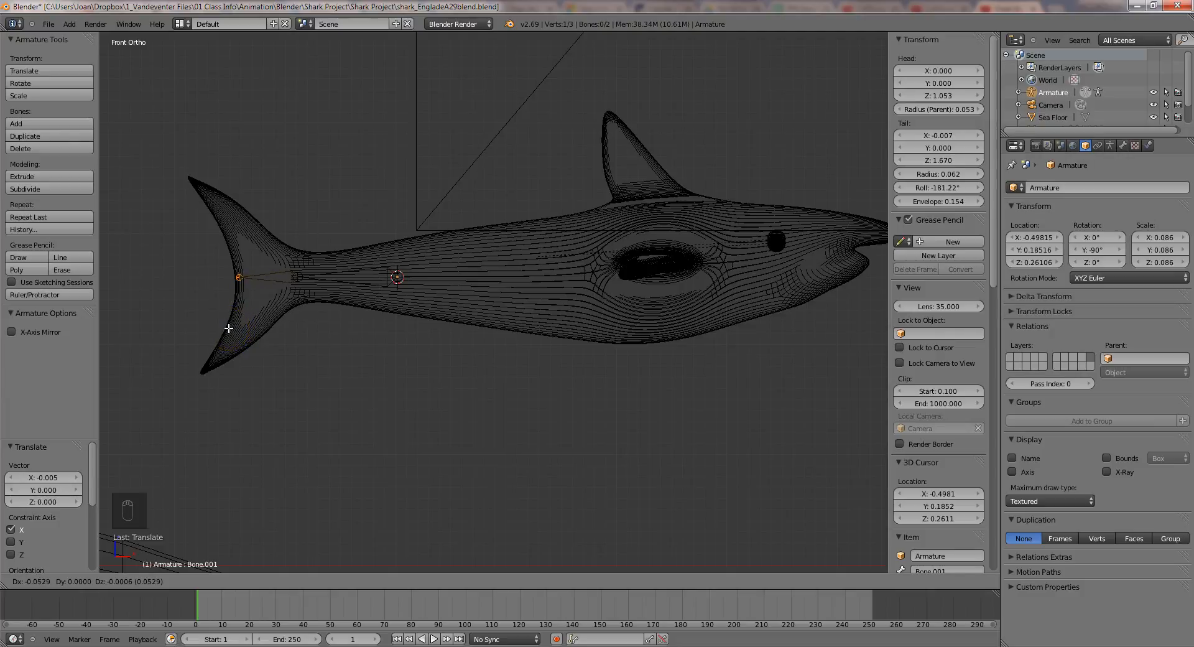
{"action": "left_click", "coordinate": [228, 329]}
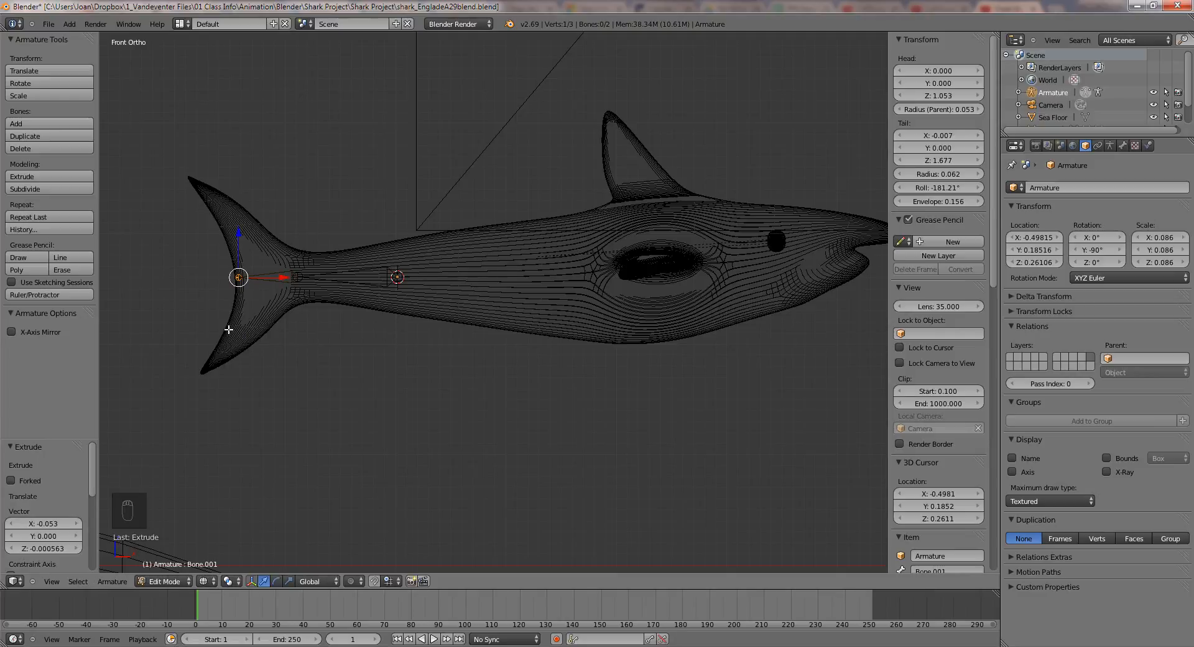
{"action": "key", "text": "a"}
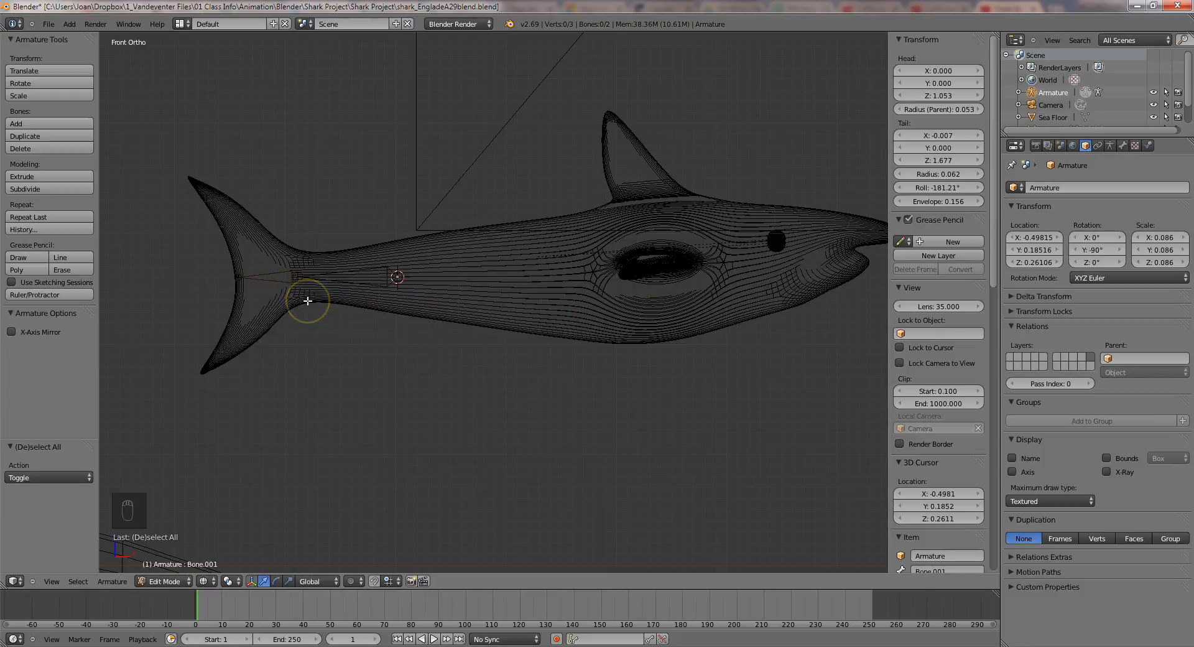
Step: Turn on the Names and X-Ray display options for the armature and leave all its bones deselected
{"action": "left_click", "coordinate": [1110, 147]}
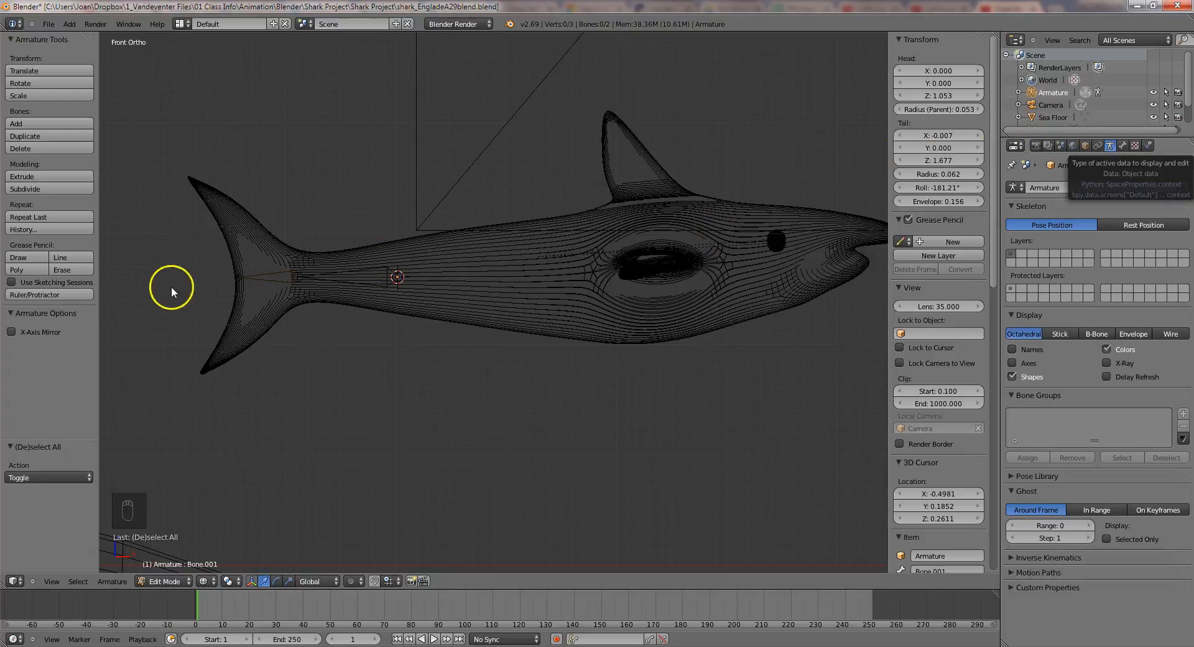
{"action": "left_click", "coordinate": [274, 277]}
{"action": "right_click", "coordinate": [274, 277]}
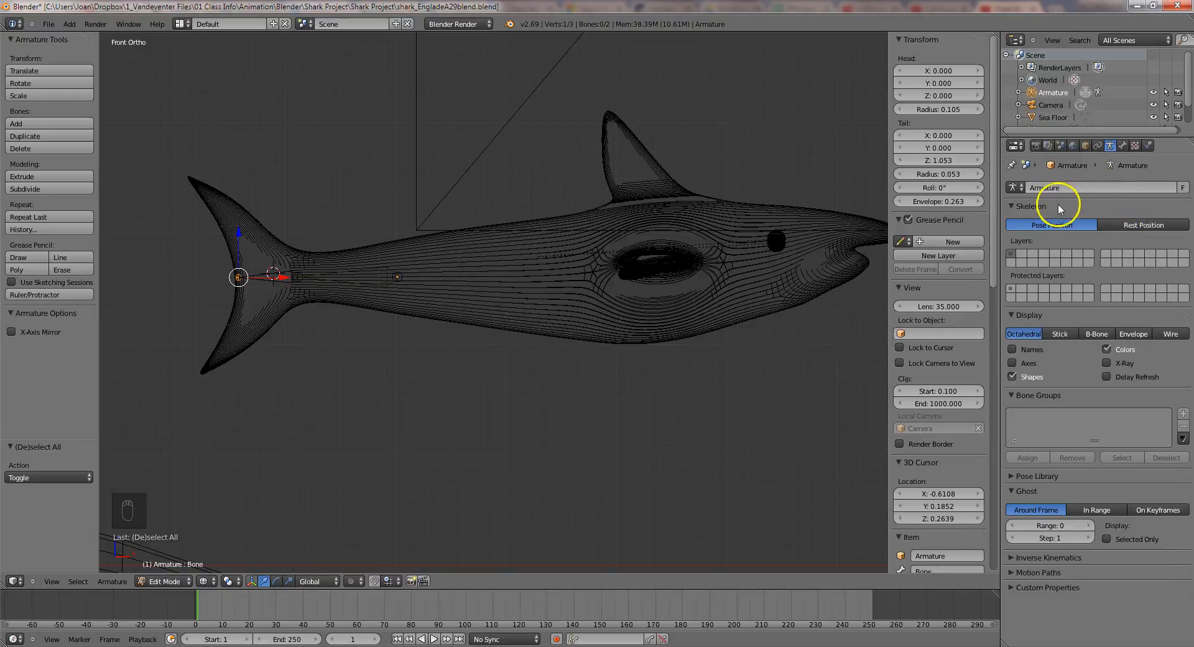
{"action": "left_click", "coordinate": [1011, 349]}
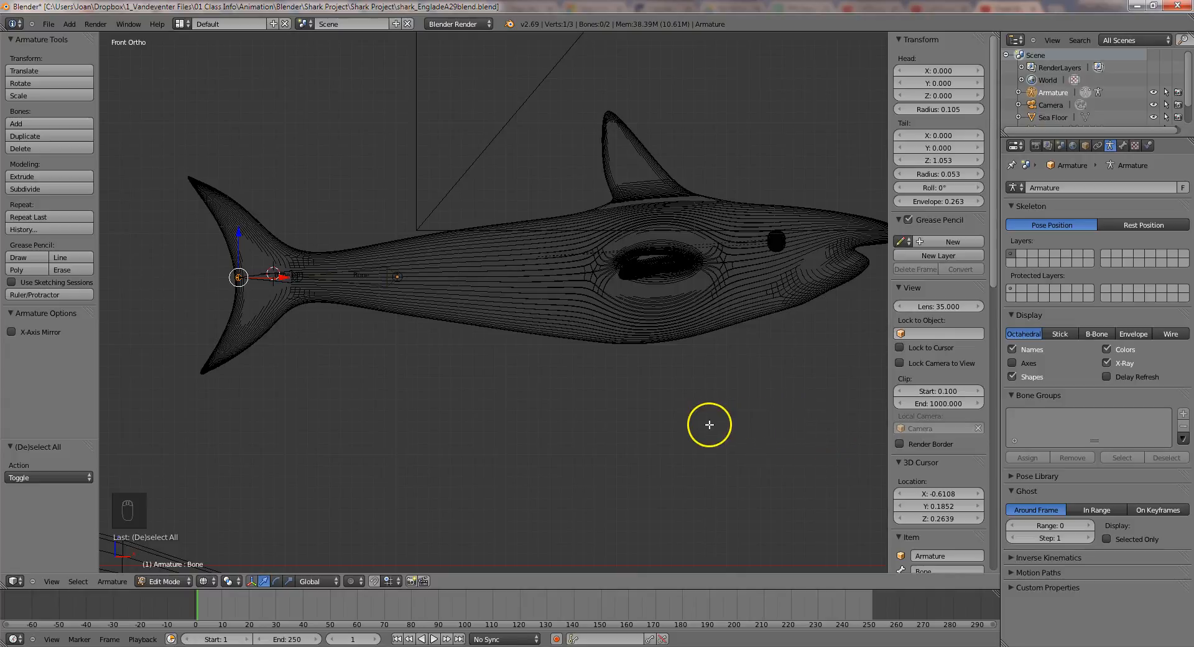
{"action": "key", "text": "a"}
{"action": "left_click", "coordinate": [331, 367]}
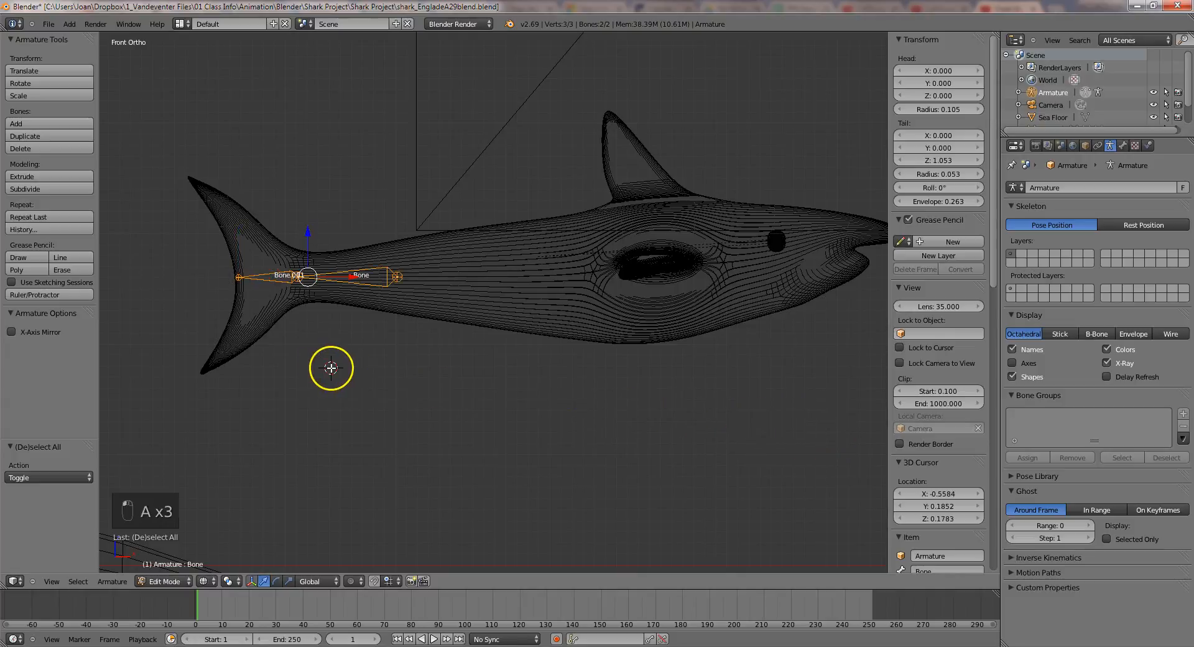
{"action": "key", "text": "a"}
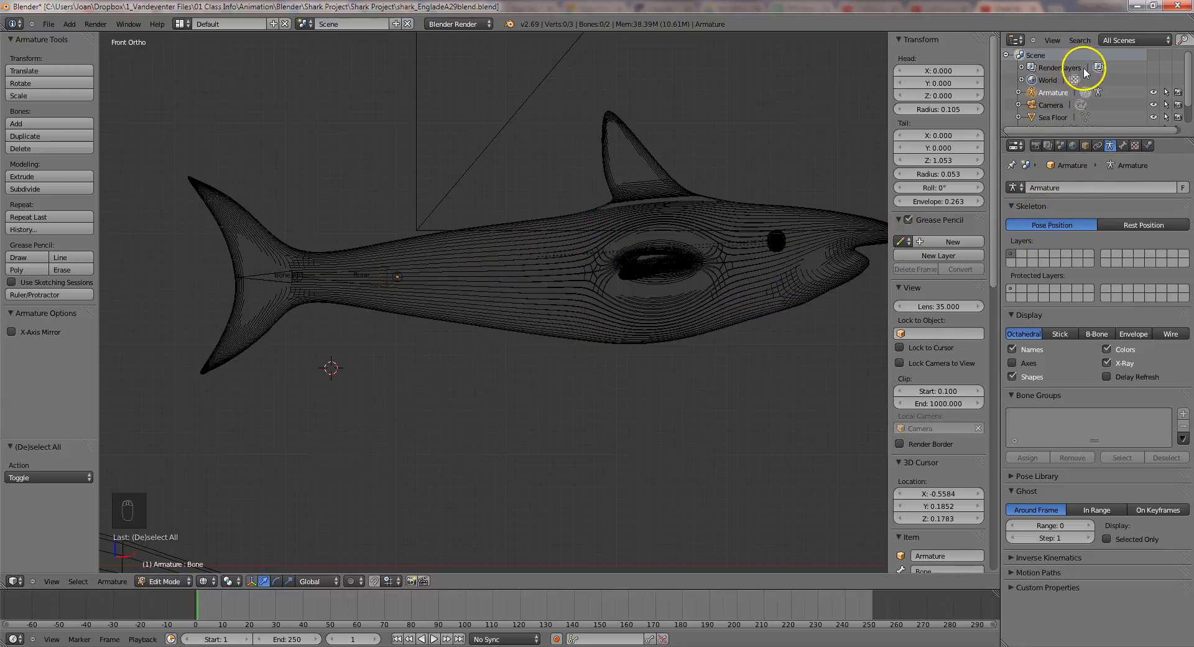
Step: Put the shark mesh in Edit Mode and add a vertex group named Bone.001
{"action": "scroll", "coordinate": [1172, 87], "scroll_direction": "down", "scroll_amount": 2}
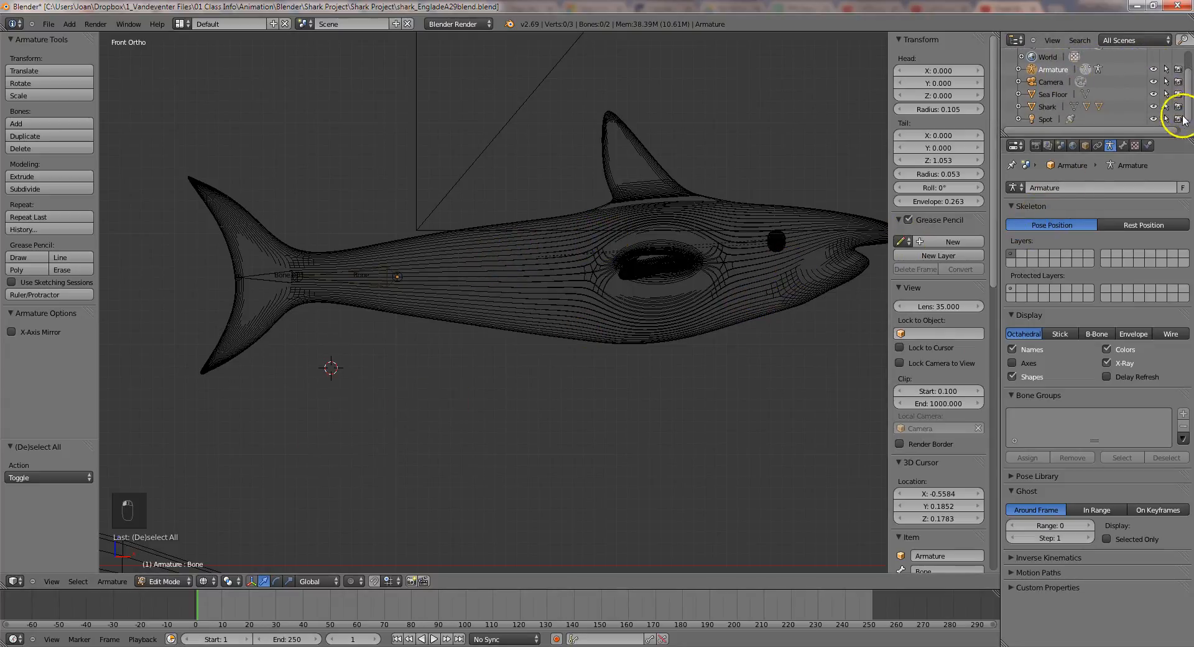
{"action": "left_click", "coordinate": [1047, 107]}
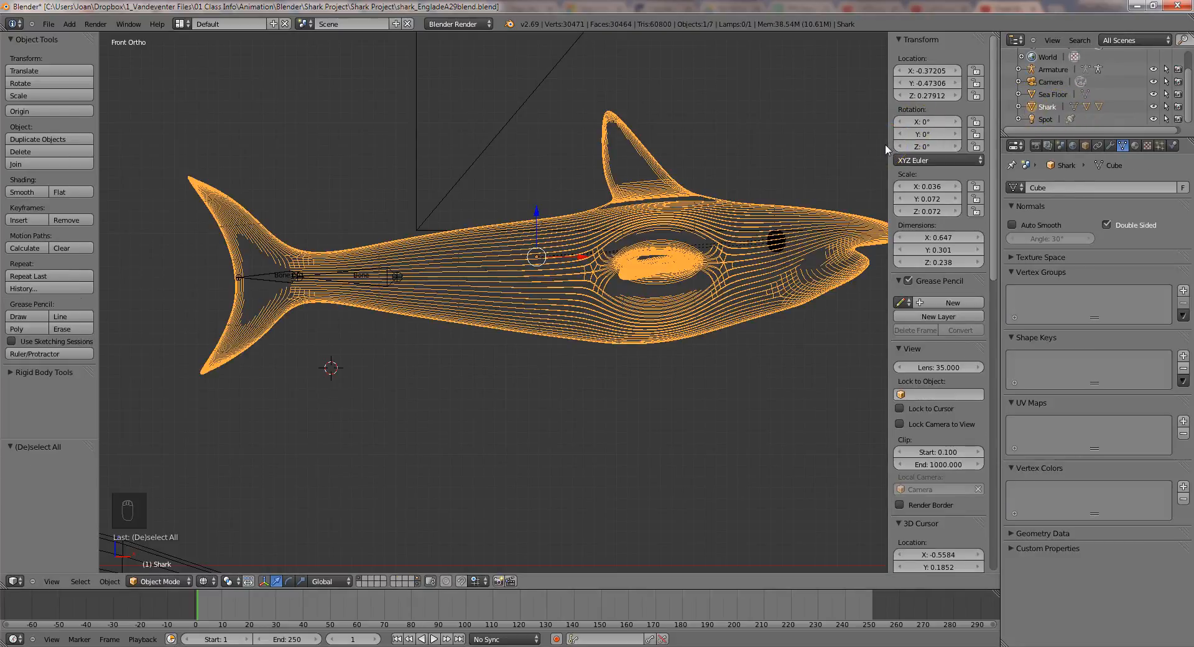
{"action": "key", "text": "Tab"}
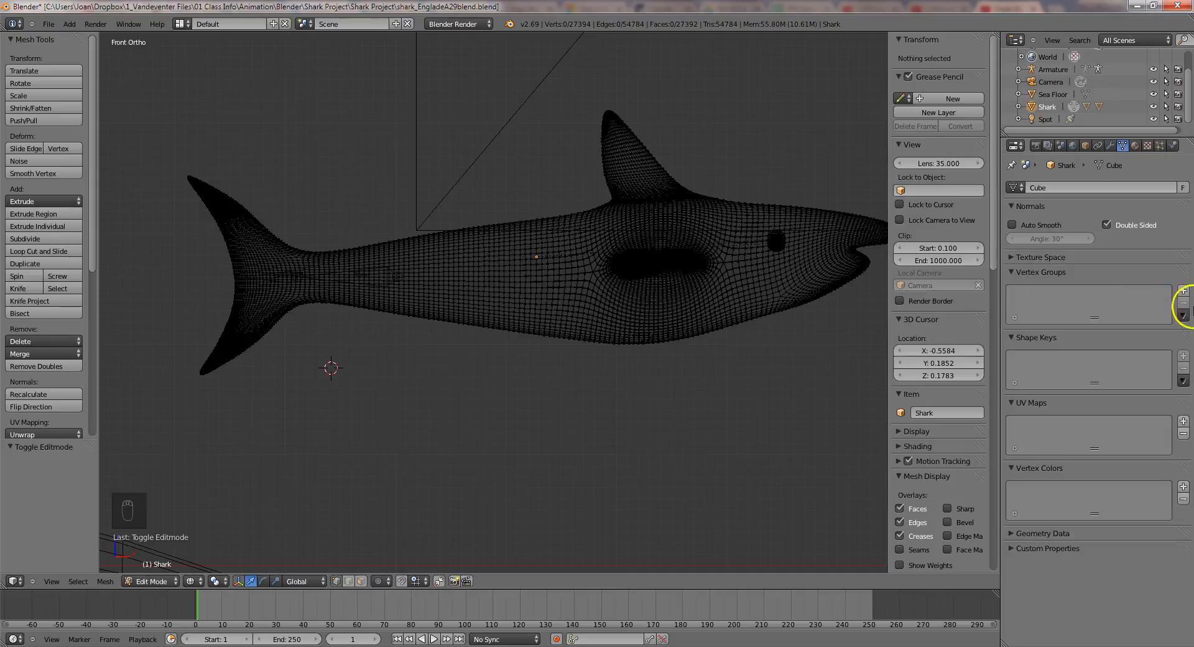
{"action": "left_click", "coordinate": [1182, 291]}
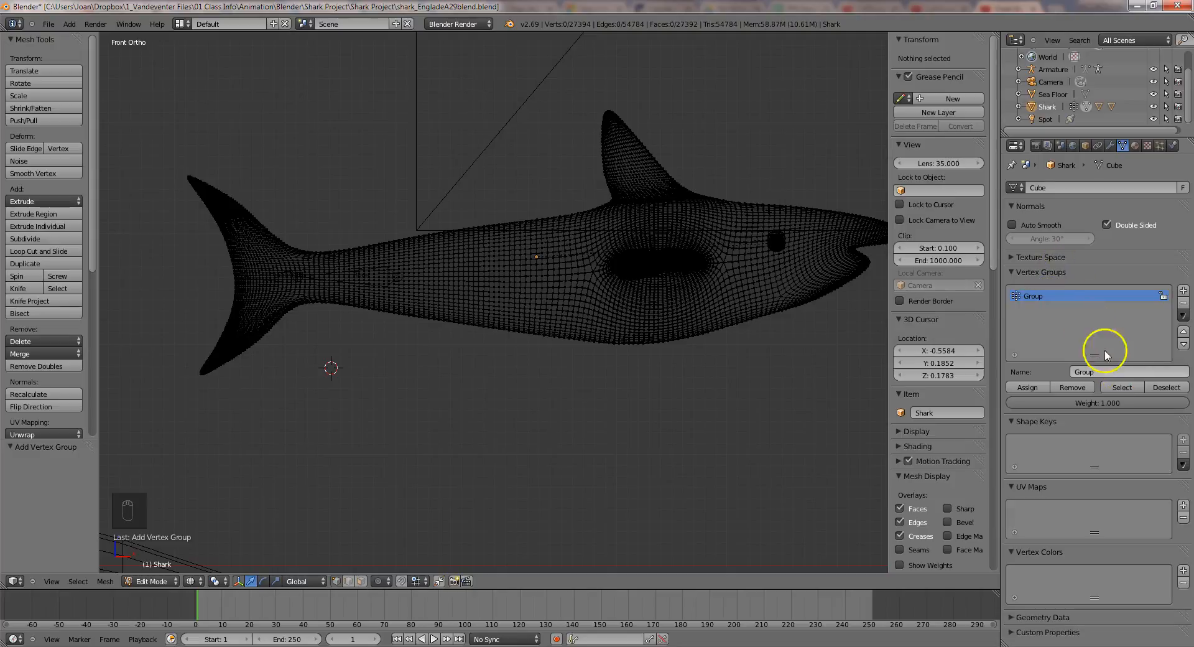
{"action": "left_click", "coordinate": [1094, 371]}
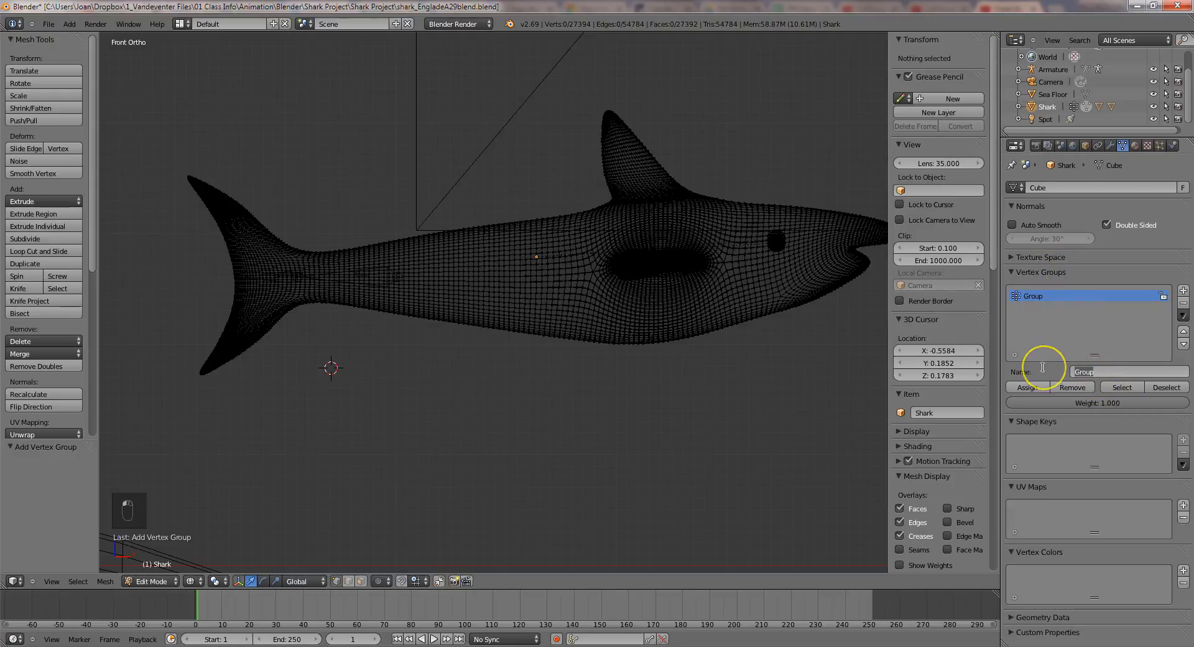
{"action": "type", "text": "Bone.001"}
{"action": "key", "text": "Return"}
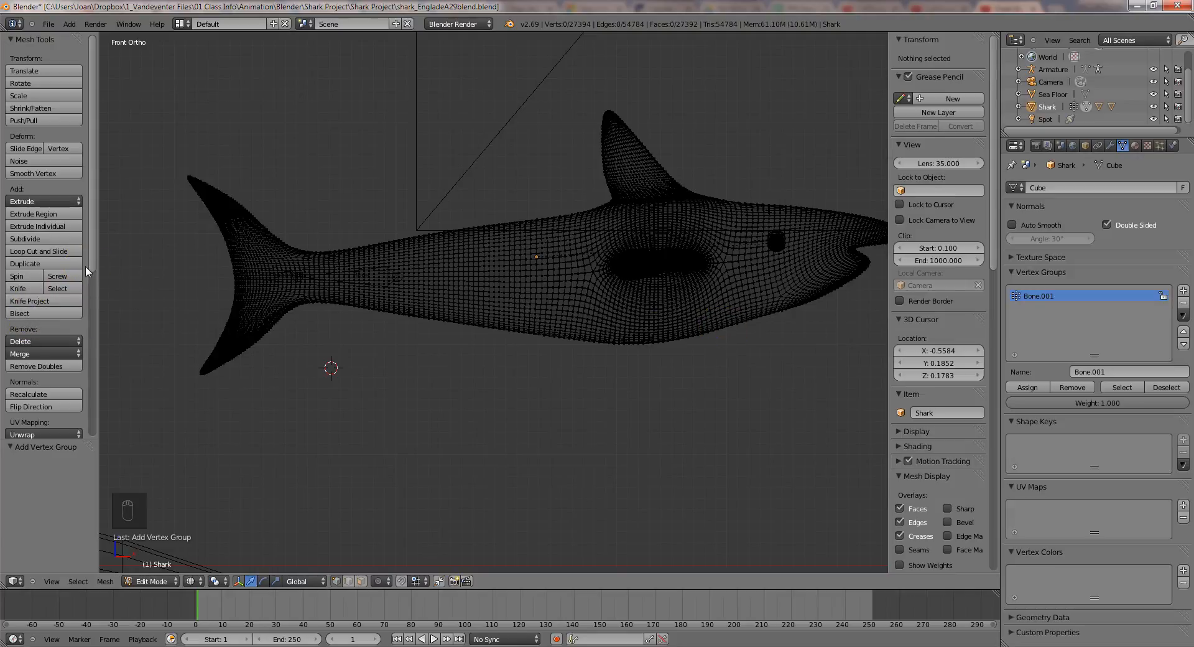
Step: Assign the vertices of the whole tail fin to the Bone.001 vertex group, and deselect them
{"action": "key", "text": "b"}
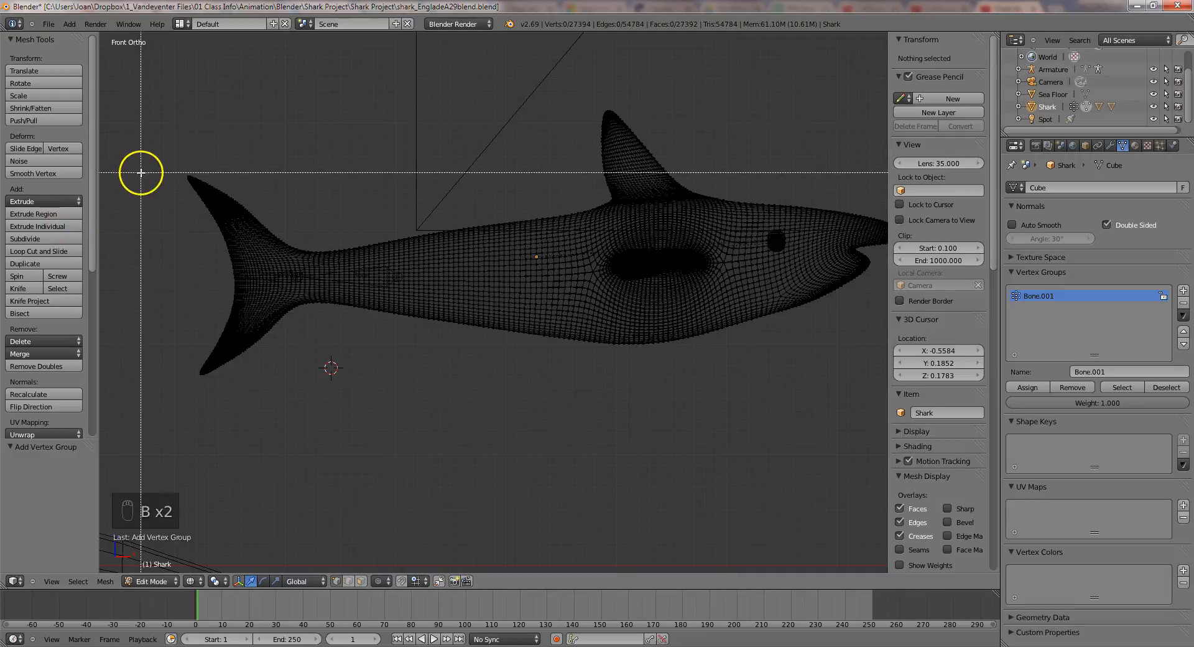
{"action": "left_click_drag", "start_coordinate": [166, 164], "coordinate": [303, 379]}
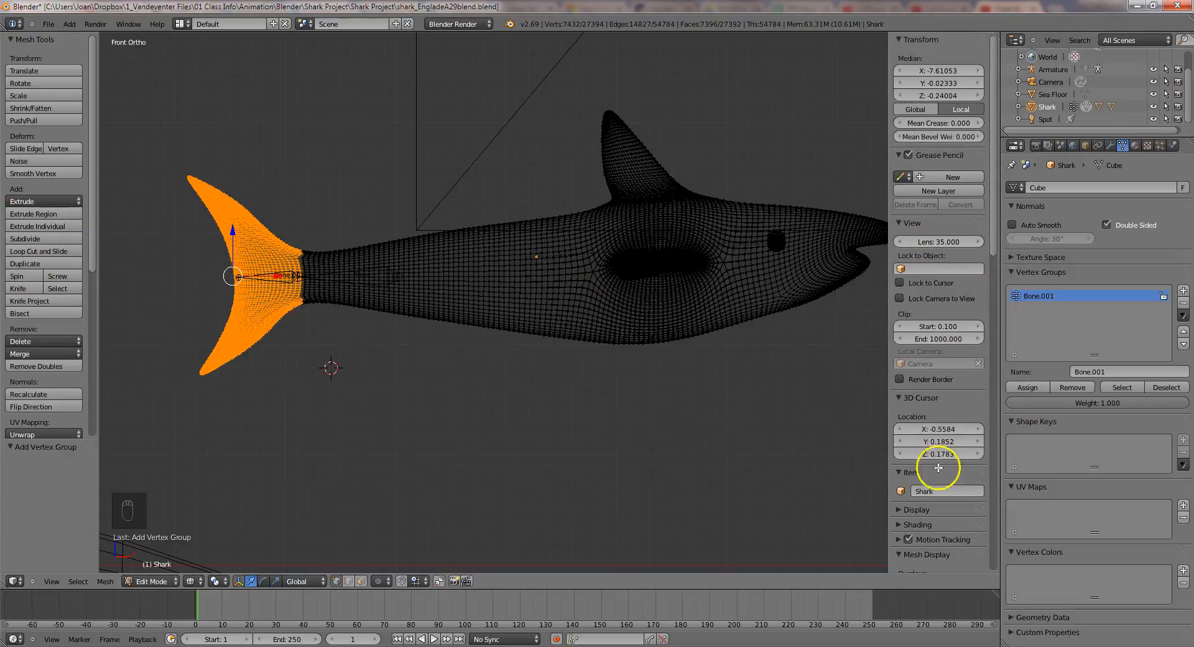
{"action": "left_click", "coordinate": [1026, 387]}
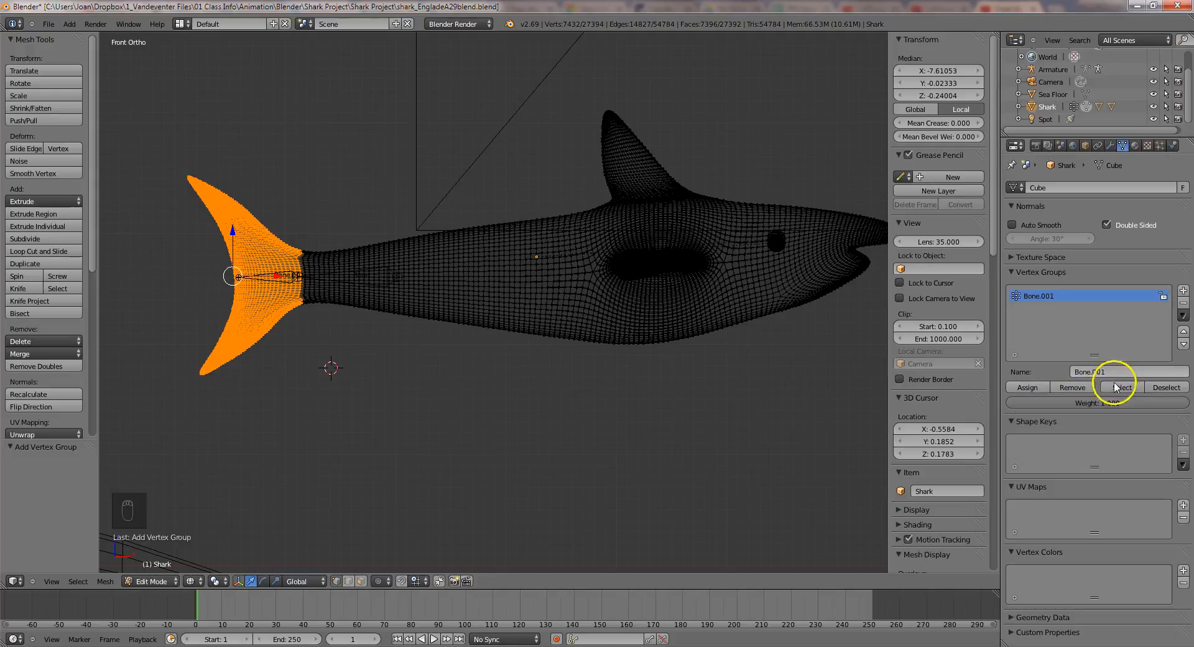
{"action": "left_click", "coordinate": [1161, 387]}
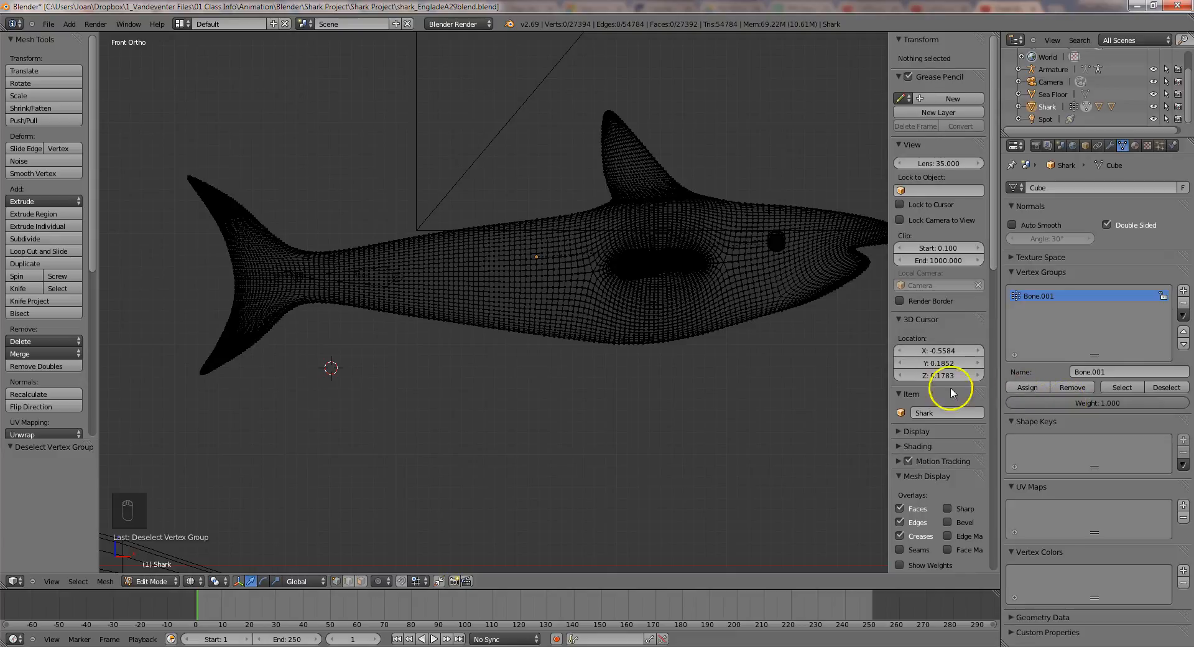
Step: Return the shark to Object Mode, deselected and displayed with solid shading instead of wireframe
{"action": "key", "text": "Tab"}
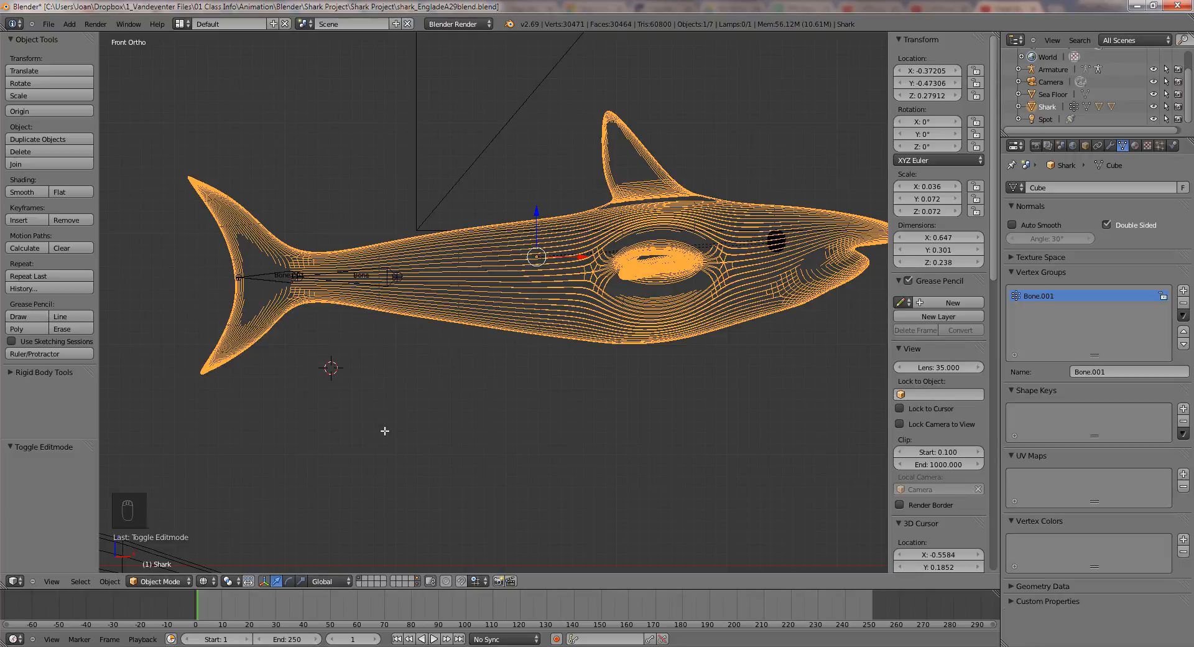
{"action": "key", "text": "a"}
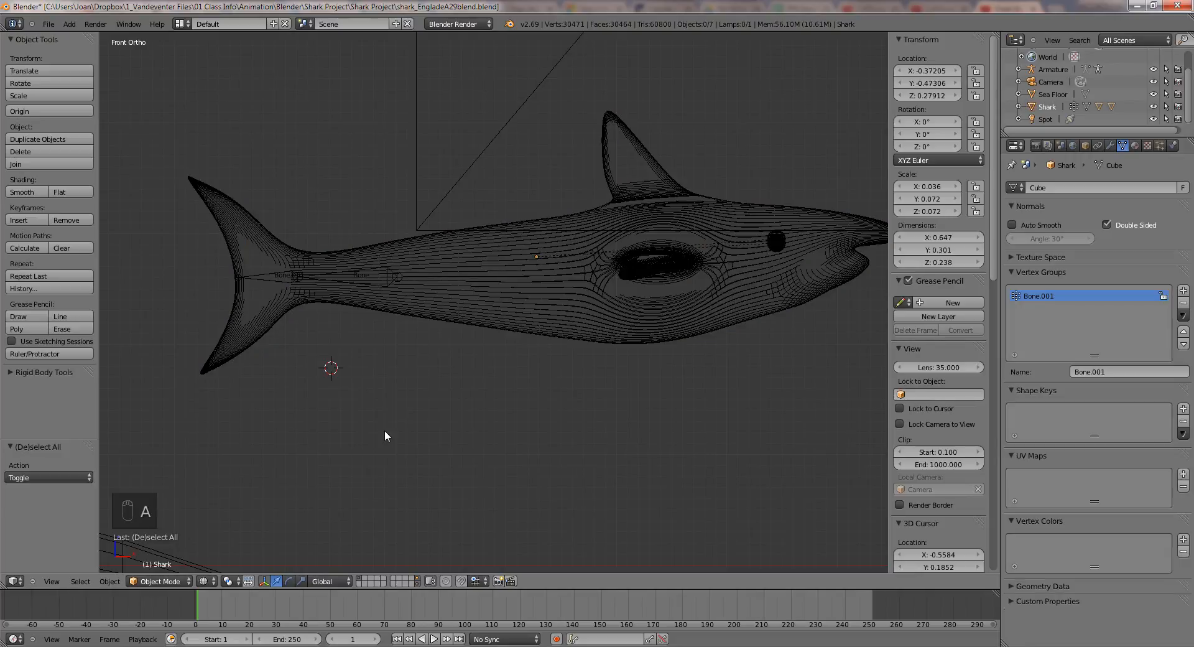
{"action": "key", "text": "z"}
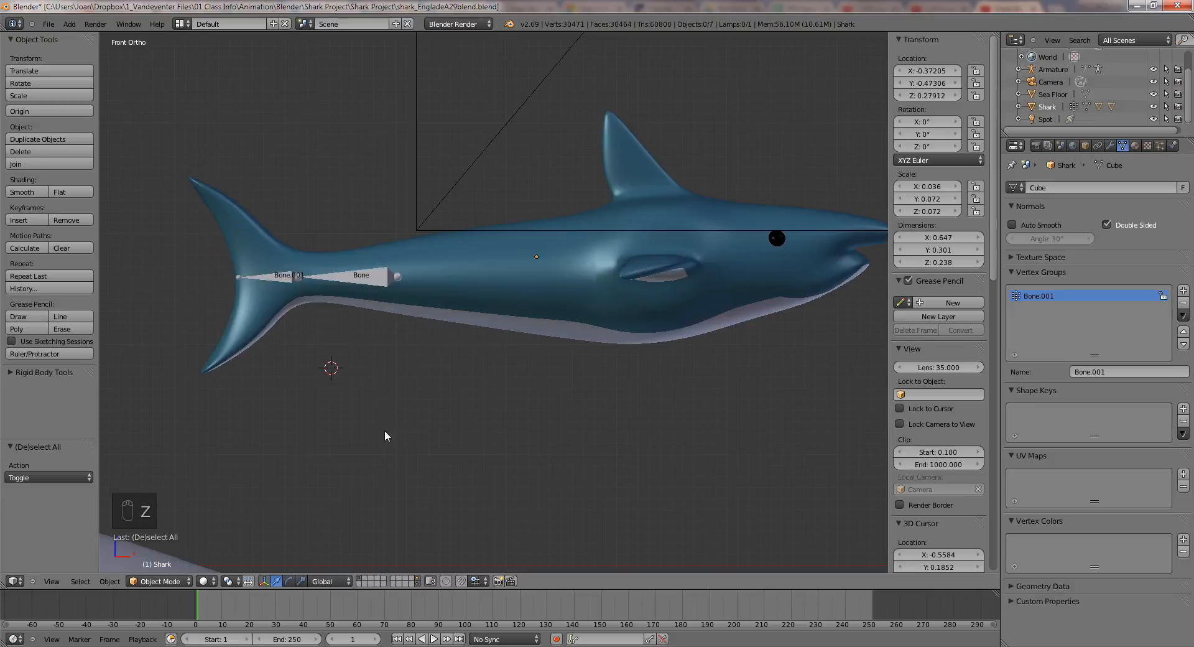
Step: Select the shark body and add an Armature modifier to it
{"action": "scroll", "coordinate": [345, 368], "scroll_direction": "up", "scroll_amount": 3}
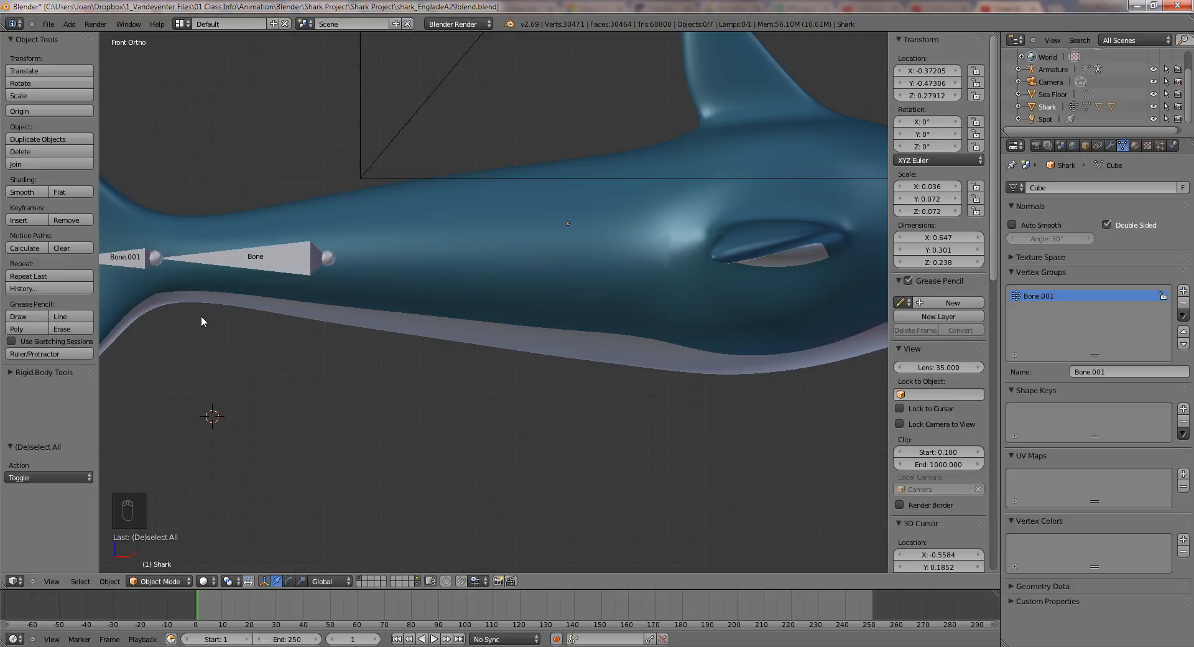
{"action": "right_click", "coordinate": [416, 271]}
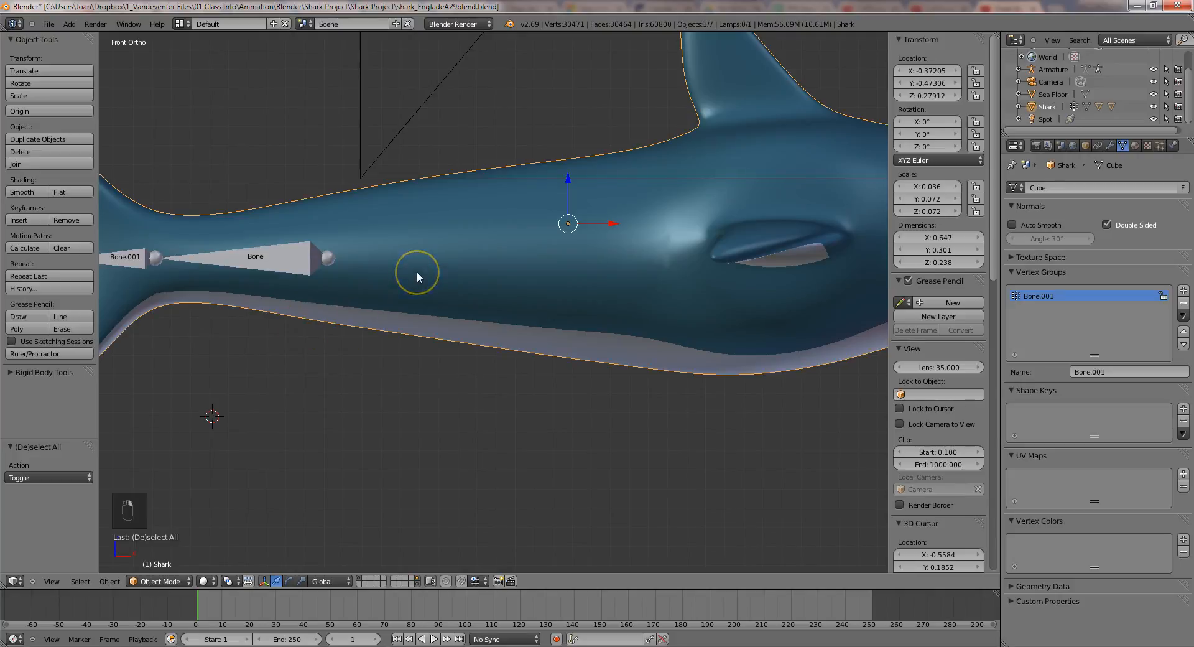
{"action": "right_click", "coordinate": [456, 301]}
{"action": "left_click", "coordinate": [1109, 146]}
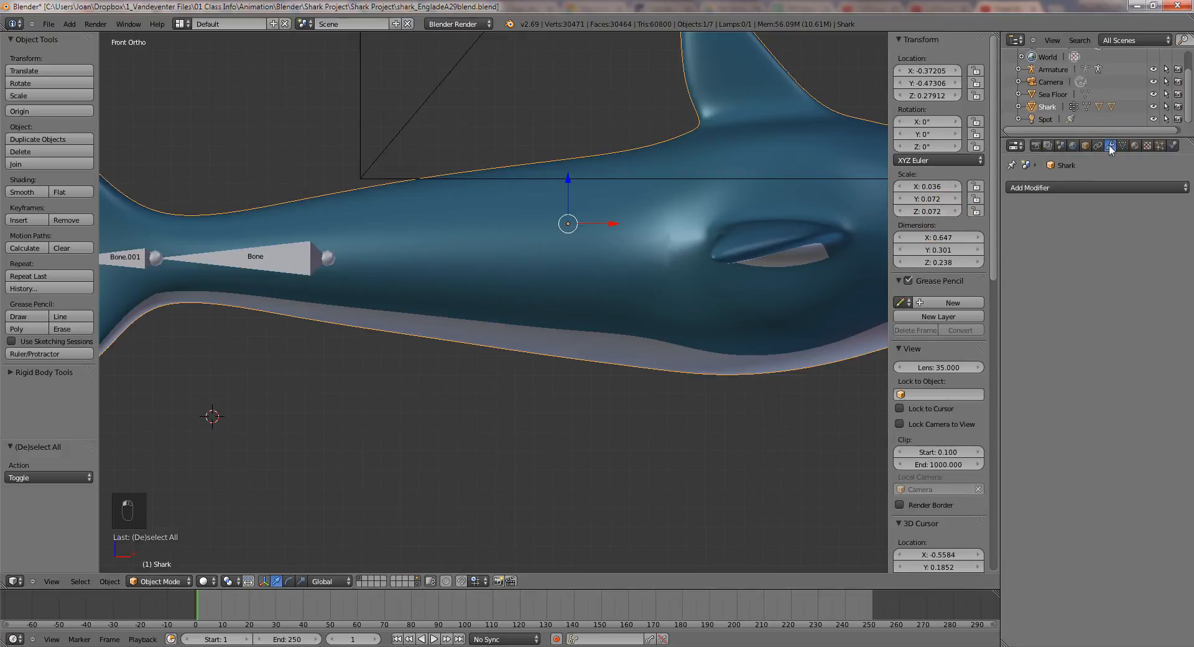
{"action": "left_click", "coordinate": [1116, 186]}
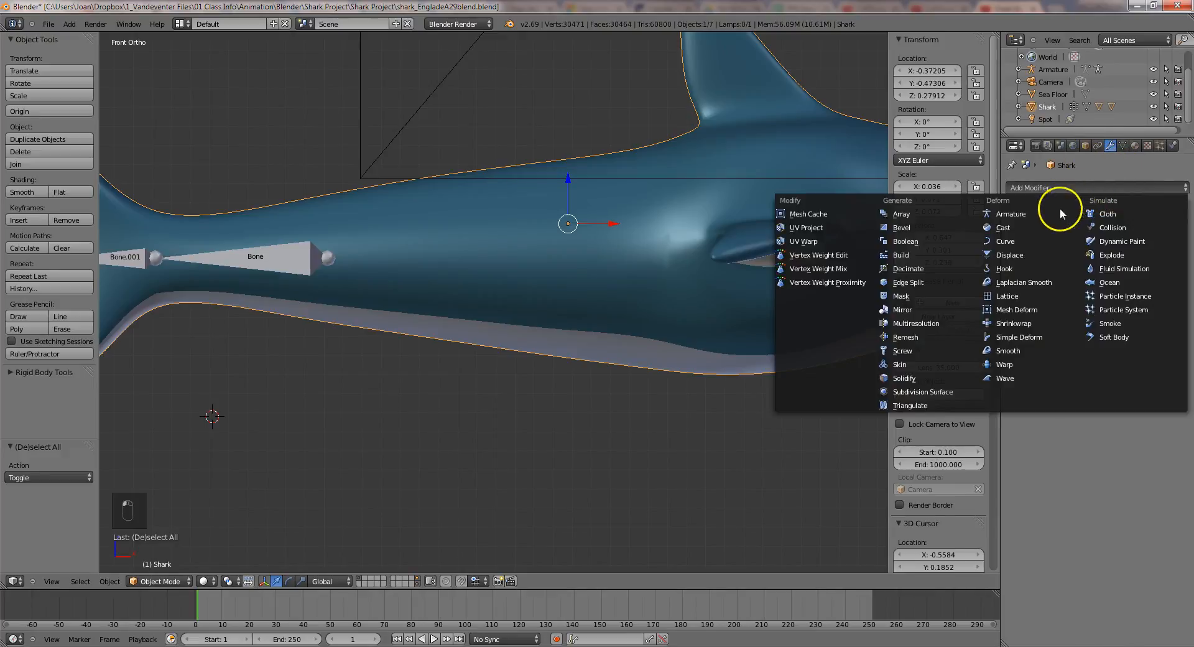
{"action": "left_click", "coordinate": [1011, 214]}
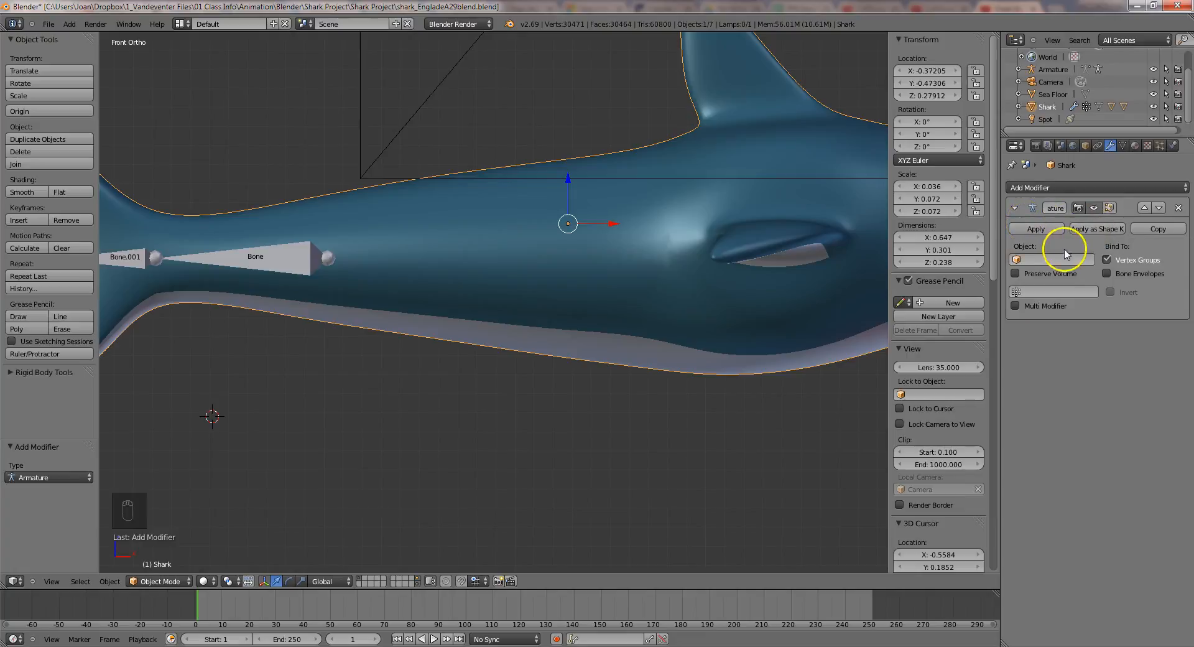
Step: Set the modifier's object to Armature, bind it to Bone Envelopes as well, and deselect the shark
{"action": "left_click", "coordinate": [1029, 259]}
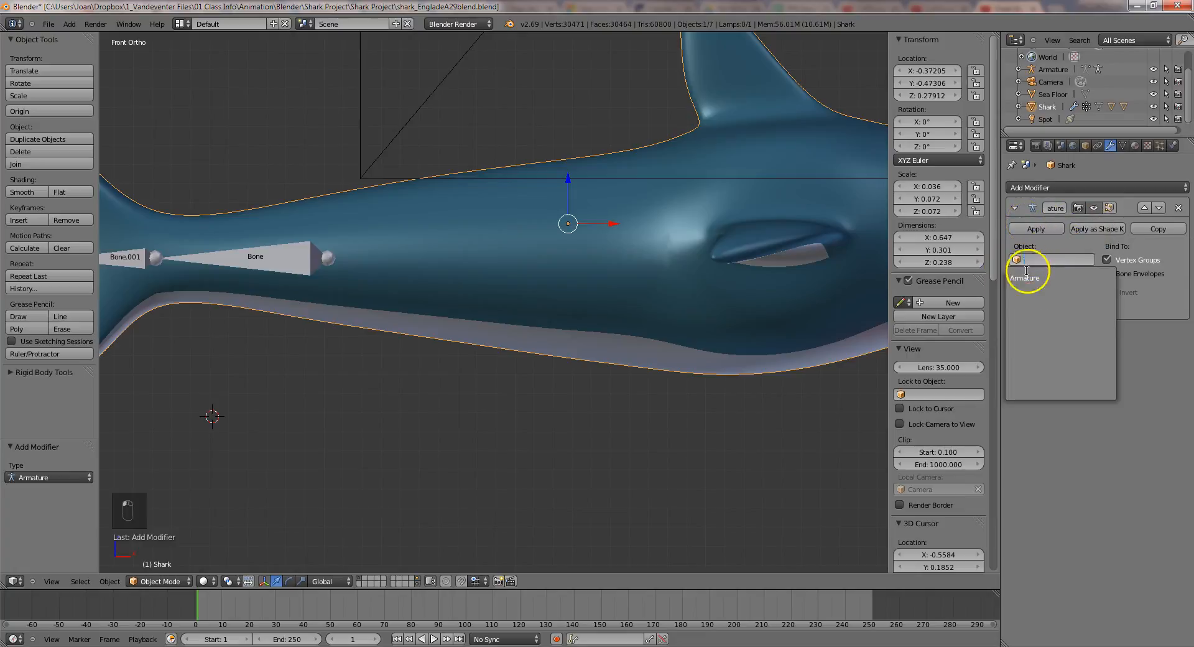
{"action": "left_click", "coordinate": [1026, 279]}
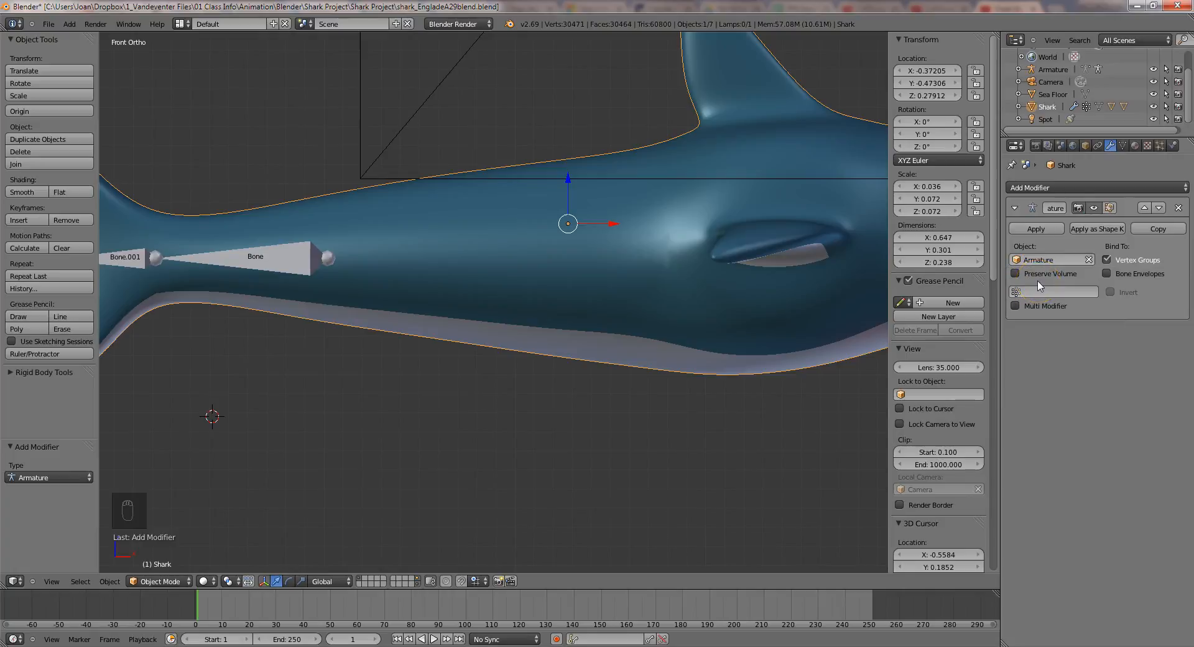
{"action": "left_click", "coordinate": [1106, 272]}
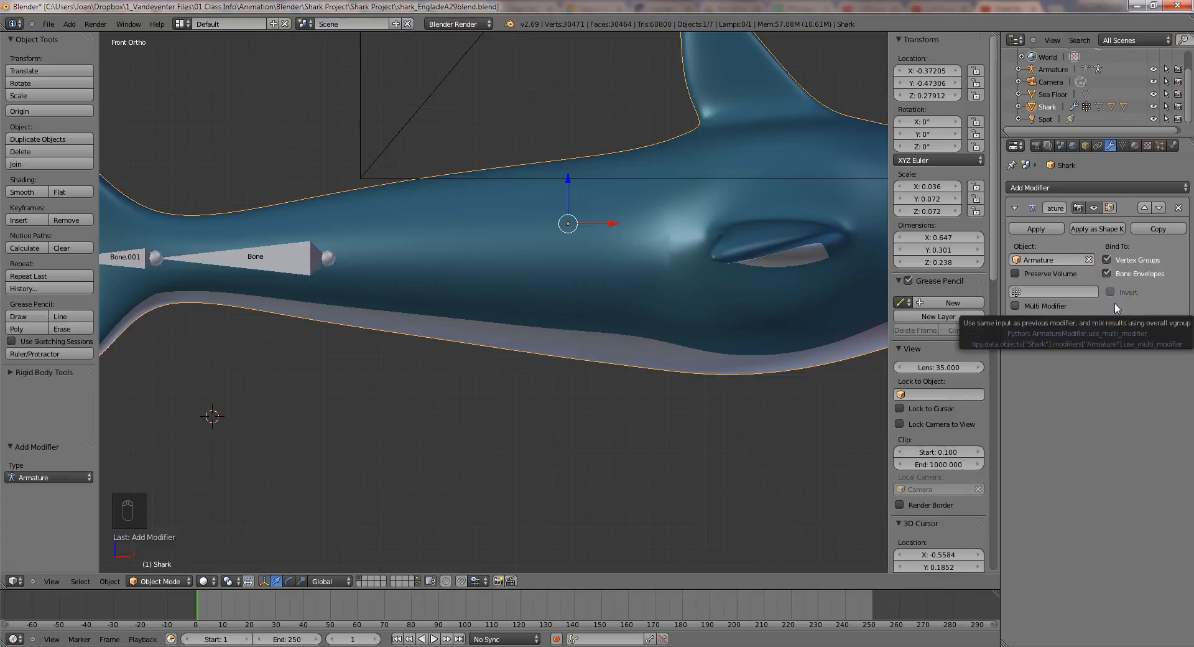
{"action": "key", "text": "a"}
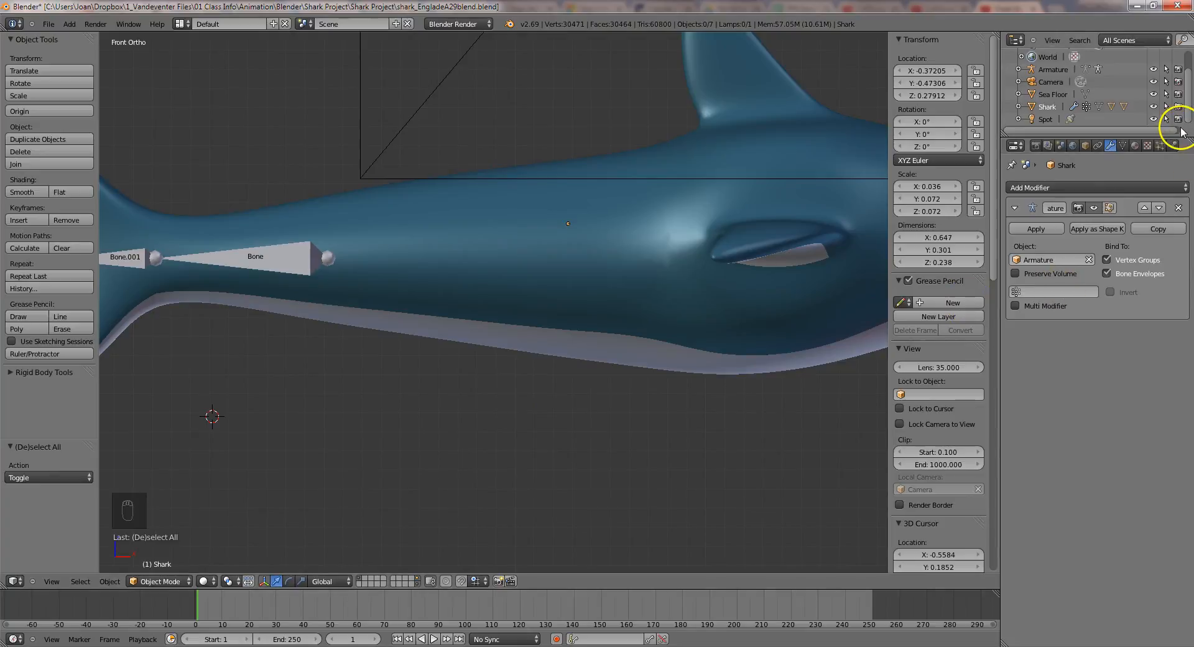
Step: Select the armature object and put it in Edit Mode
{"action": "scroll", "coordinate": [1167, 78], "scroll_direction": "up", "scroll_amount": 1}
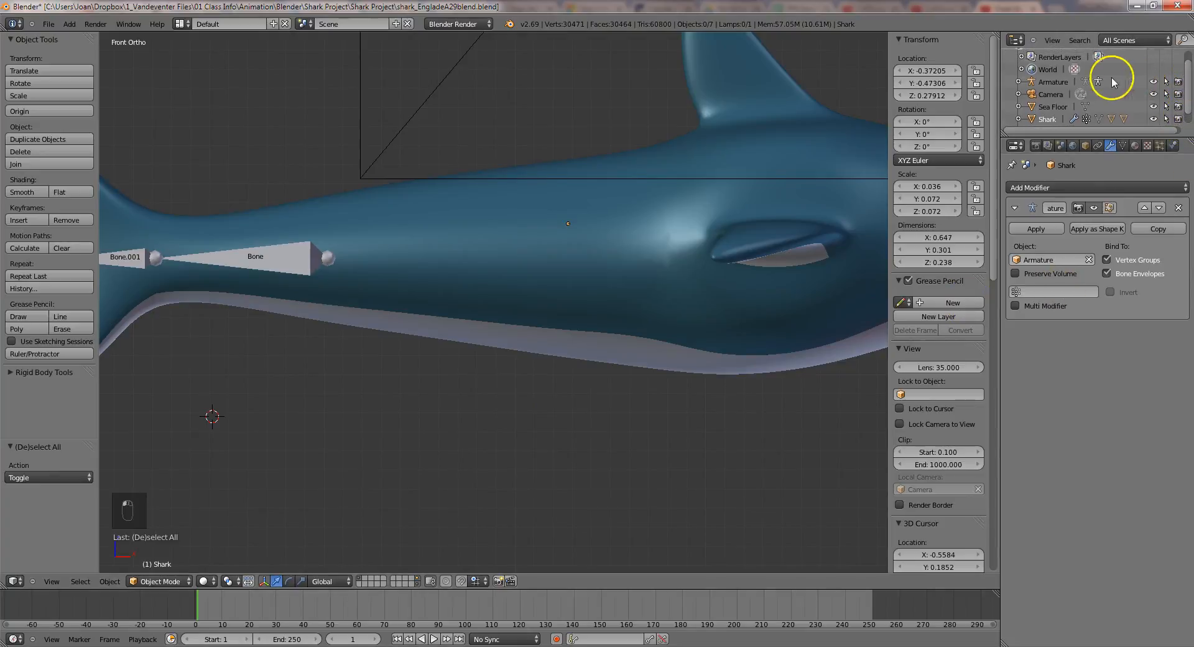
{"action": "left_click", "coordinate": [1053, 82]}
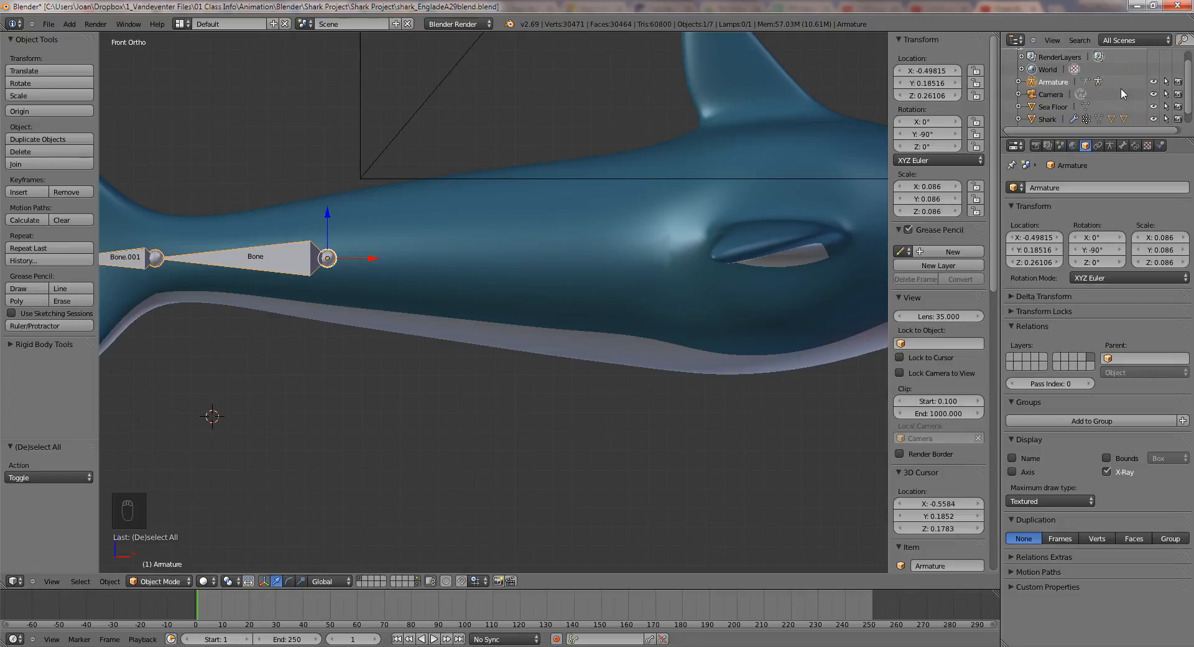
{"action": "key", "text": "Tab"}
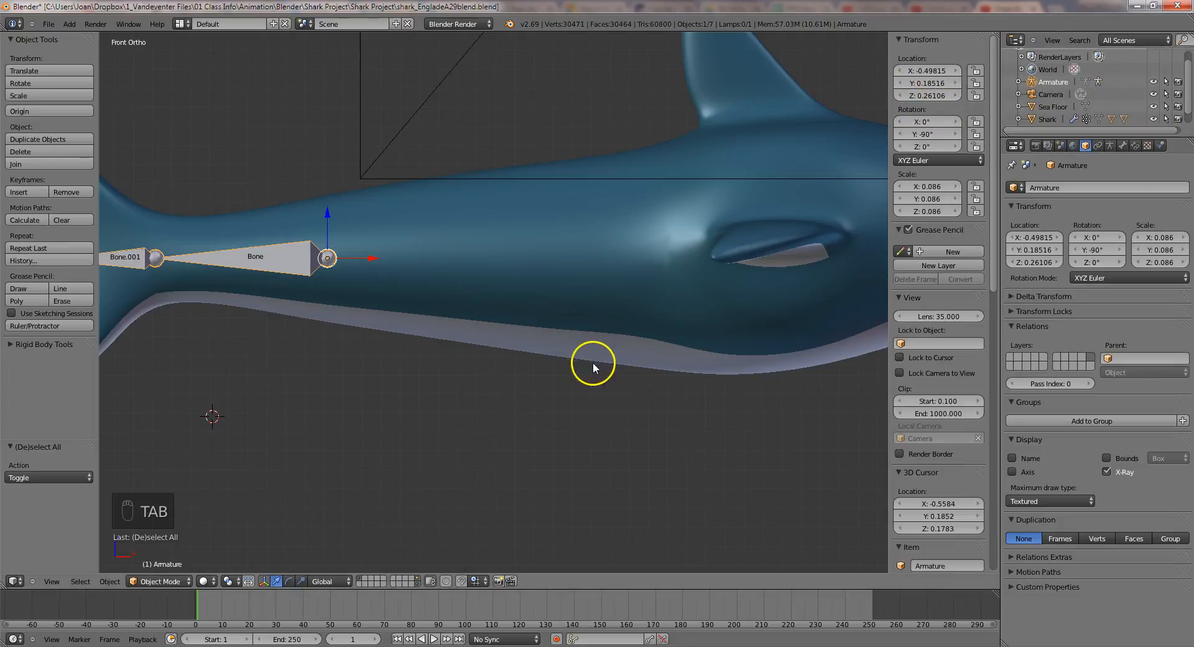
{"action": "key", "text": "Tab"}
{"action": "key", "text": "Tab"}
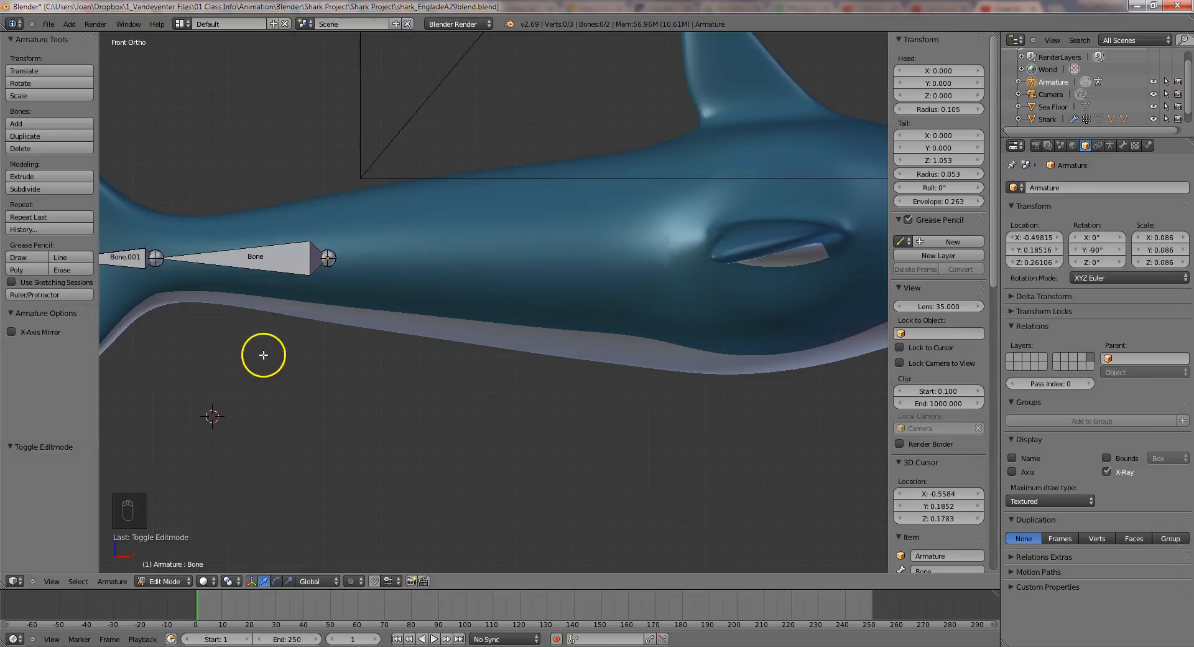
Step: Select both tail bones and, from the top view, move them -0.663 along Y into the shark's tail
{"action": "middle_click_drag", "start_coordinate": [316, 421], "coordinate": [581, 429], "text": "shift"}
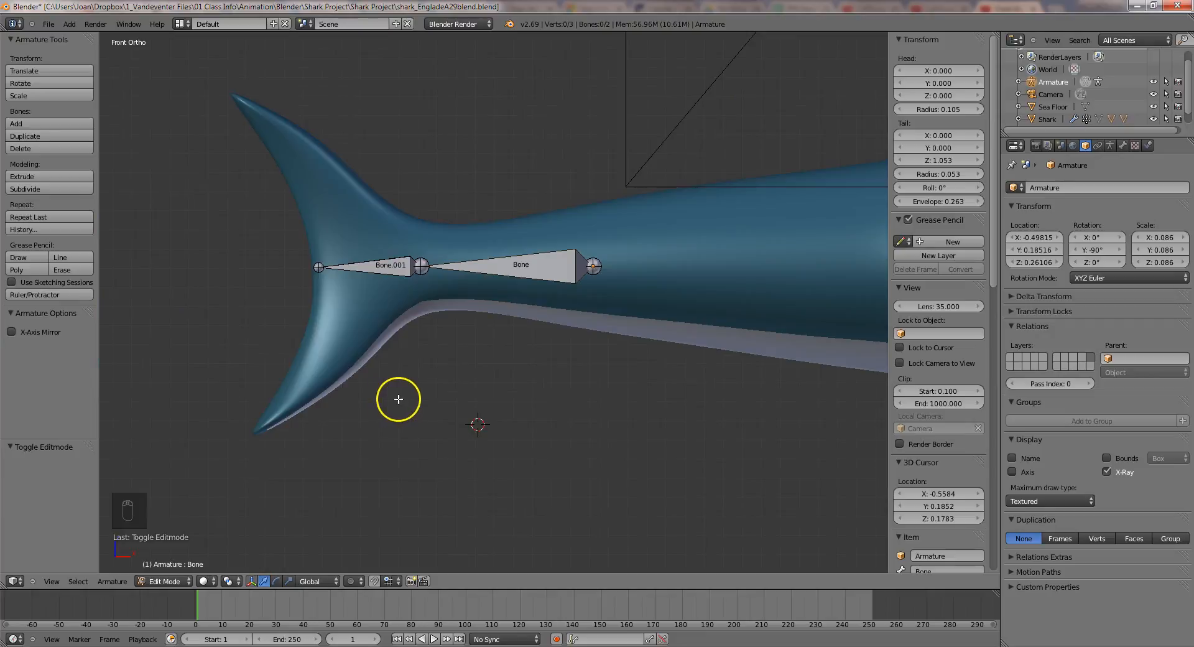
{"action": "right_click", "coordinate": [396, 273]}
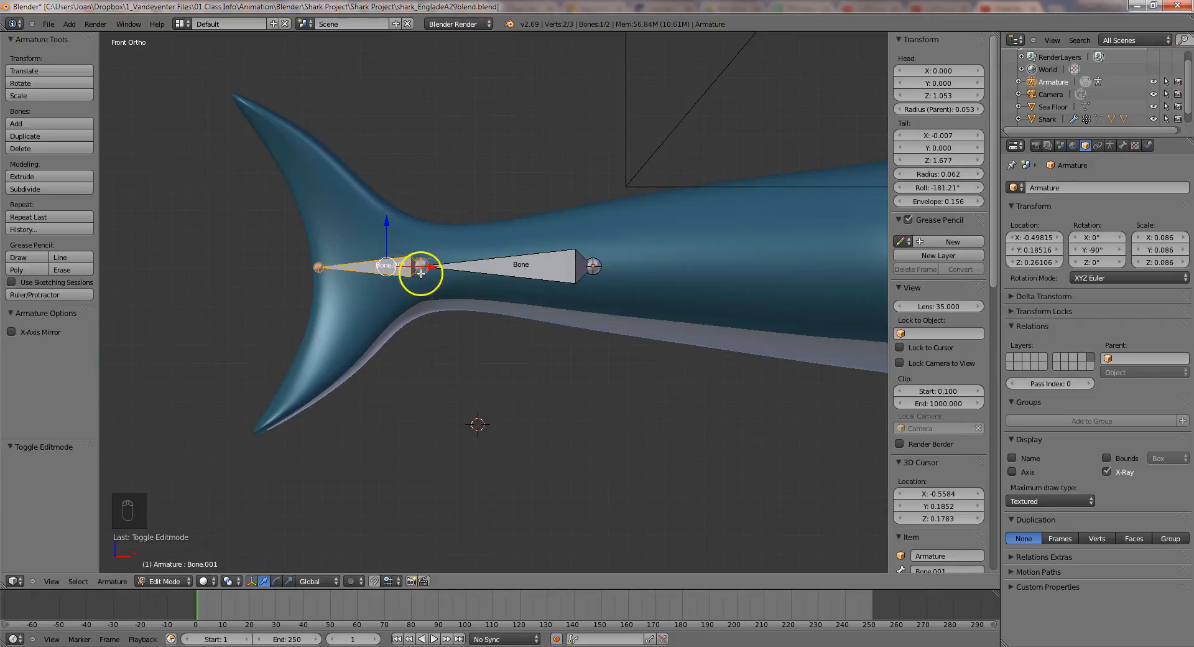
{"action": "right_click", "coordinate": [482, 267], "text": "shift"}
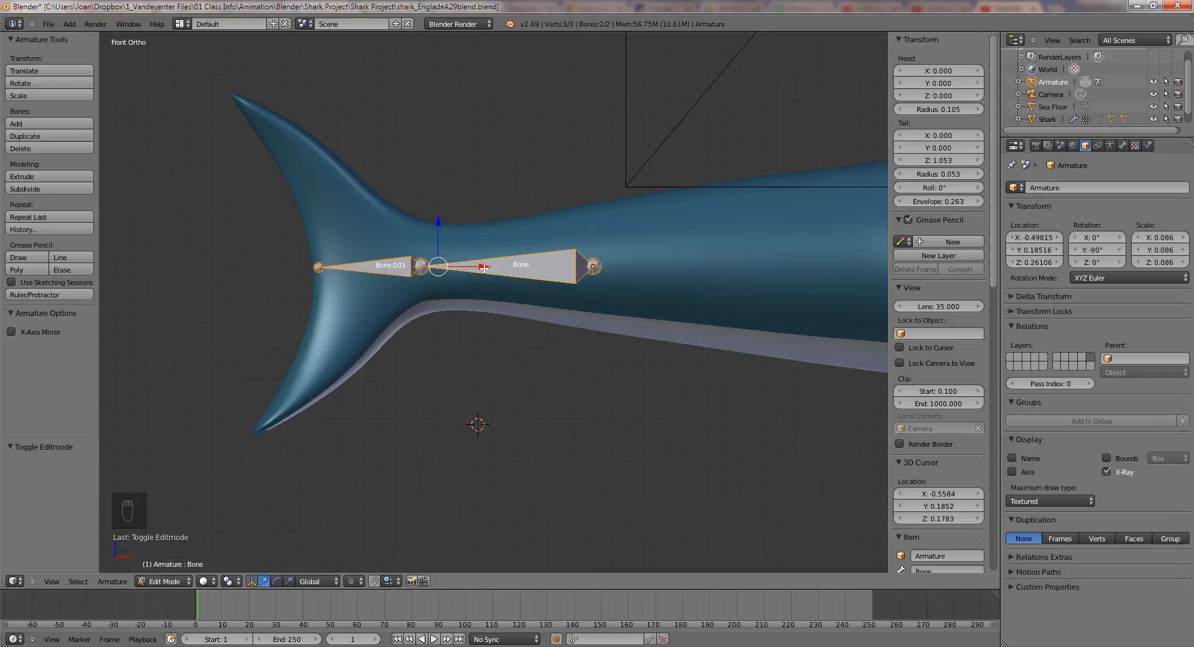
{"action": "key", "text": "KP_7"}
{"action": "scroll", "coordinate": [485, 269], "scroll_direction": "down", "scroll_amount": 6}
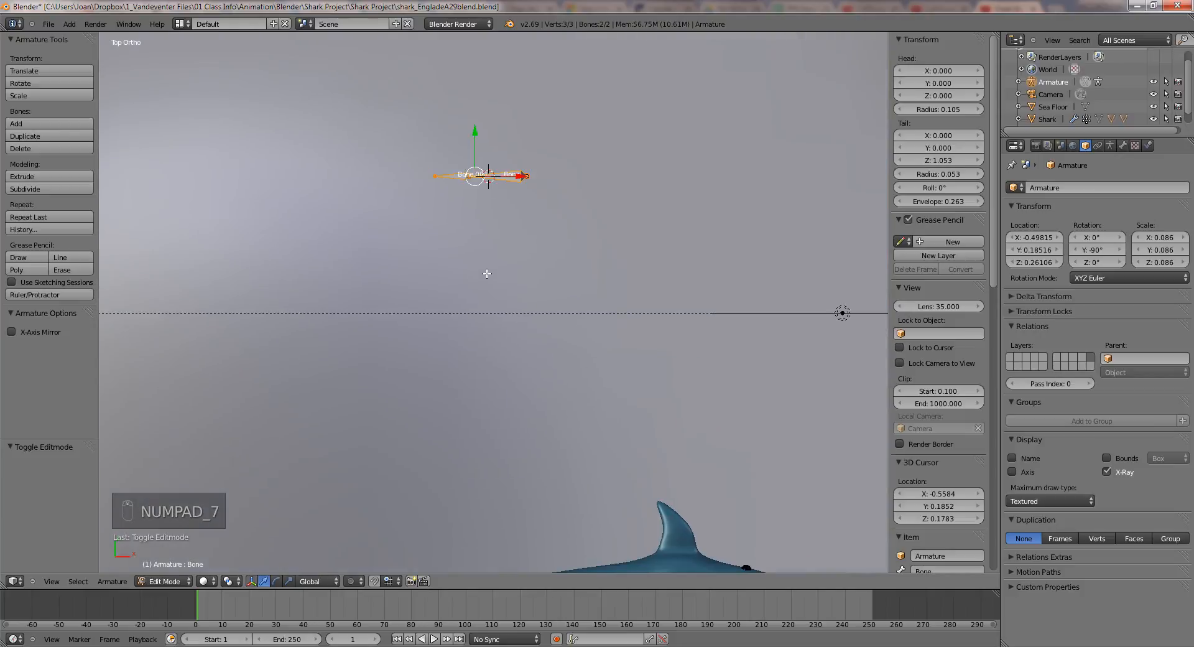
{"action": "scroll", "coordinate": [486, 273], "scroll_direction": "down", "scroll_amount": 2}
{"action": "left_click", "coordinate": [499, 267]}
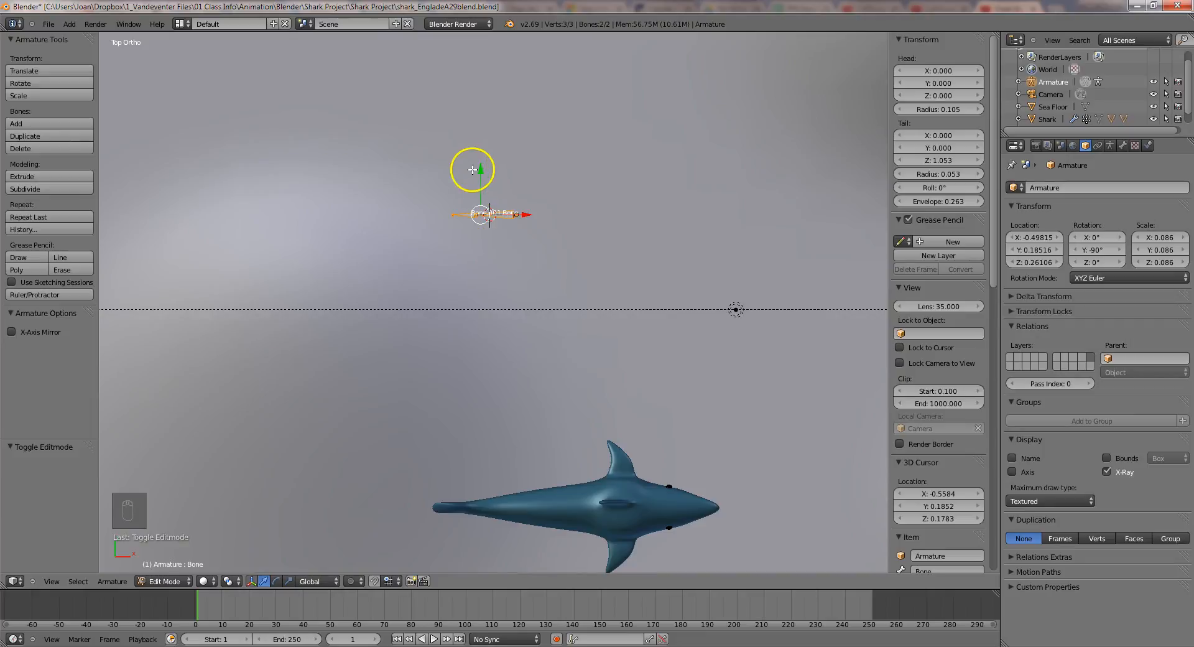
{"action": "left_click_drag", "start_coordinate": [480, 167], "coordinate": [474, 464]}
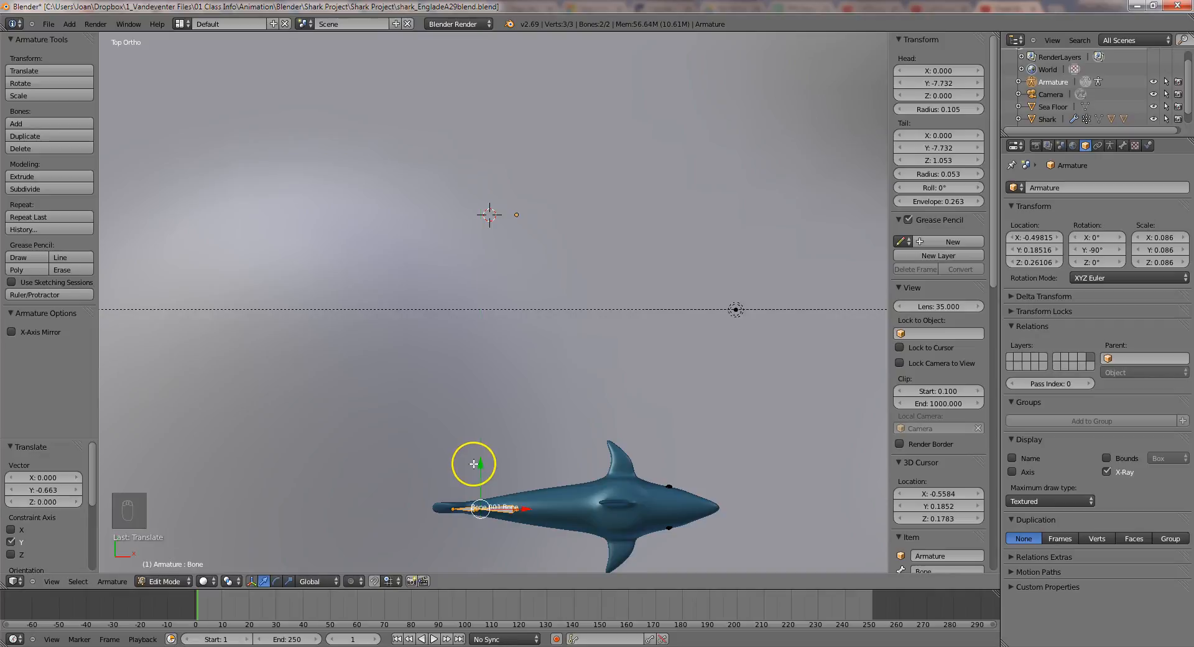
Step: Check the bones' placement inside the tail, select only Bone.001, and switch the armature to Pose Mode
{"action": "scroll", "coordinate": [474, 464], "scroll_direction": "up", "scroll_amount": 1, "text": "shift"}
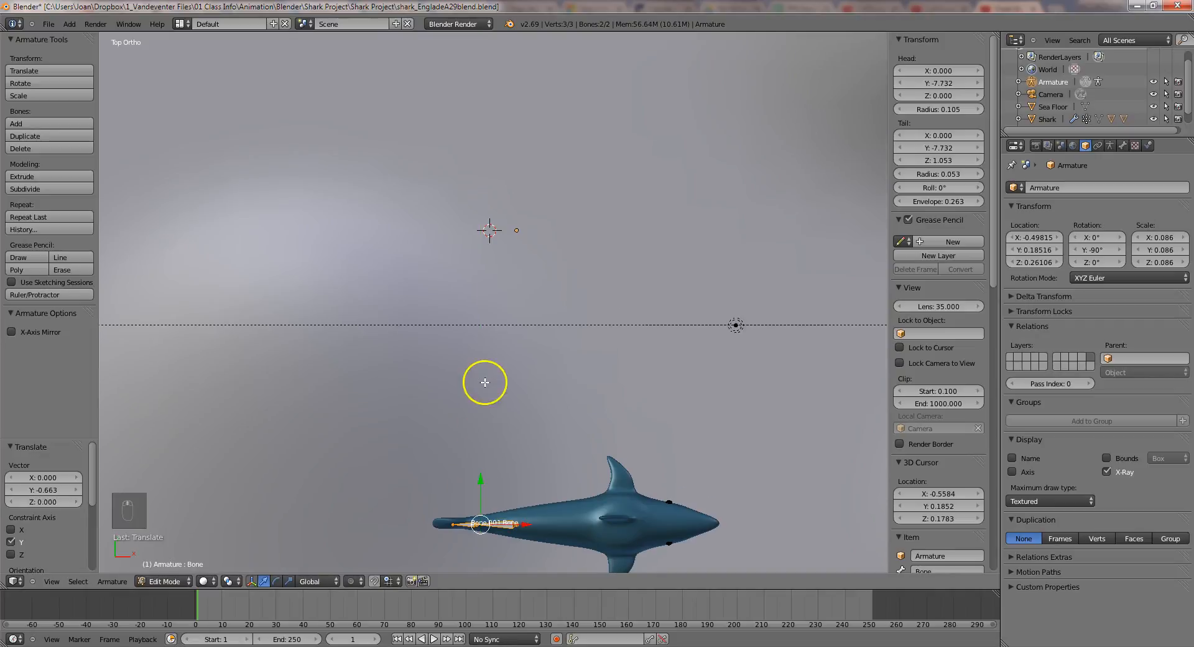
{"action": "scroll", "coordinate": [519, 423], "scroll_direction": "down", "scroll_amount": 5, "text": "shift"}
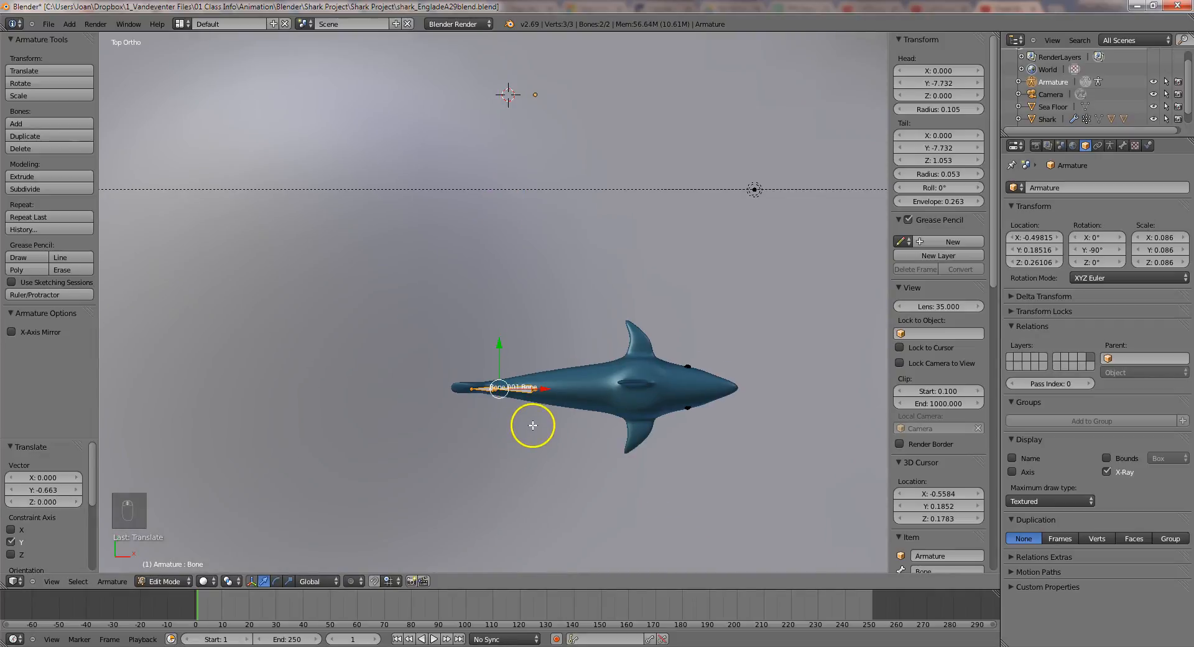
{"action": "scroll", "coordinate": [532, 348], "scroll_direction": "down", "scroll_amount": 4, "text": "shift"}
{"action": "scroll", "coordinate": [539, 320], "scroll_direction": "up", "scroll_amount": 8}
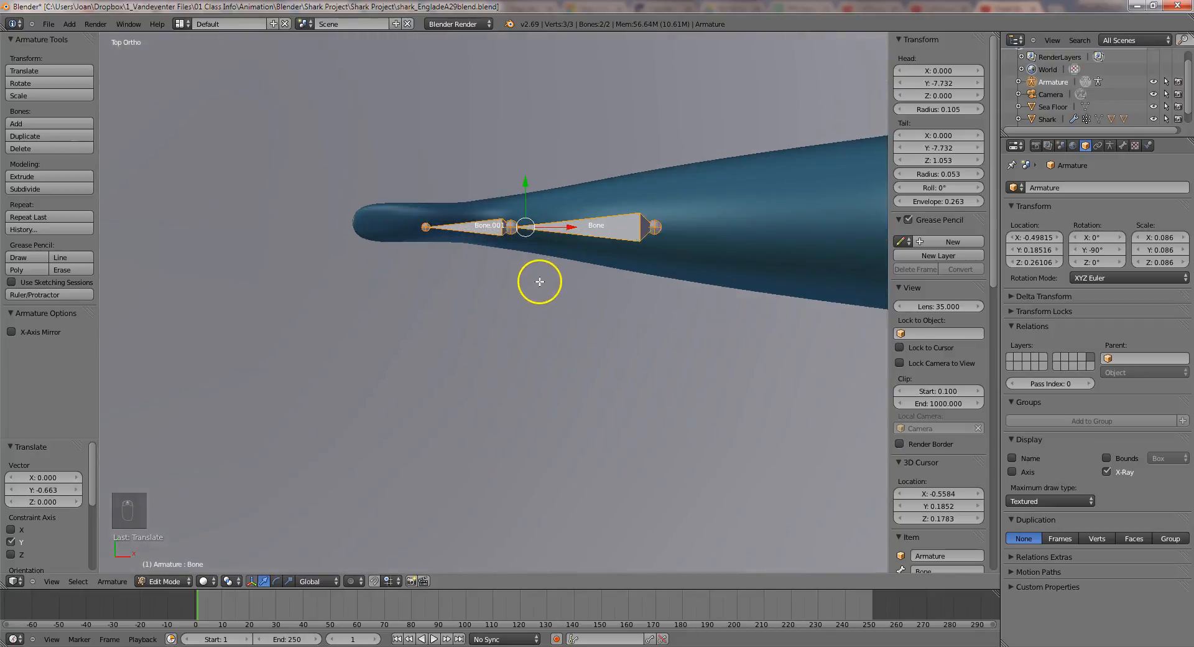
{"action": "middle_click_drag", "start_coordinate": [608, 256], "coordinate": [639, 266]}
{"action": "key", "text": "KP_7"}
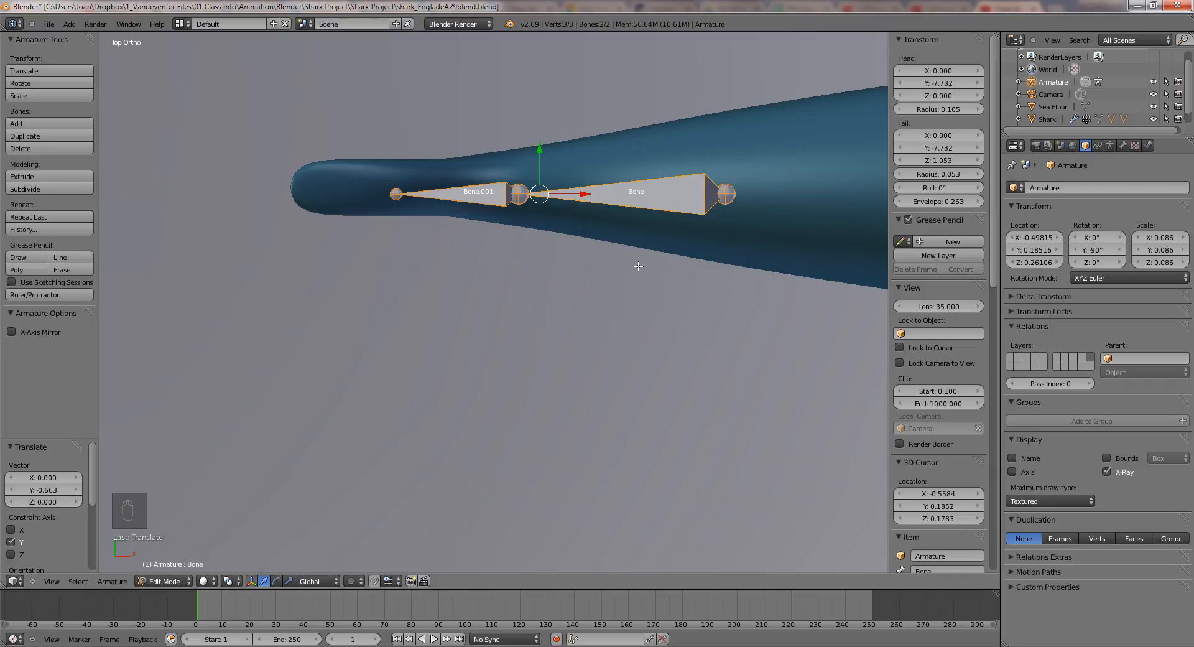
{"action": "key", "text": "a"}
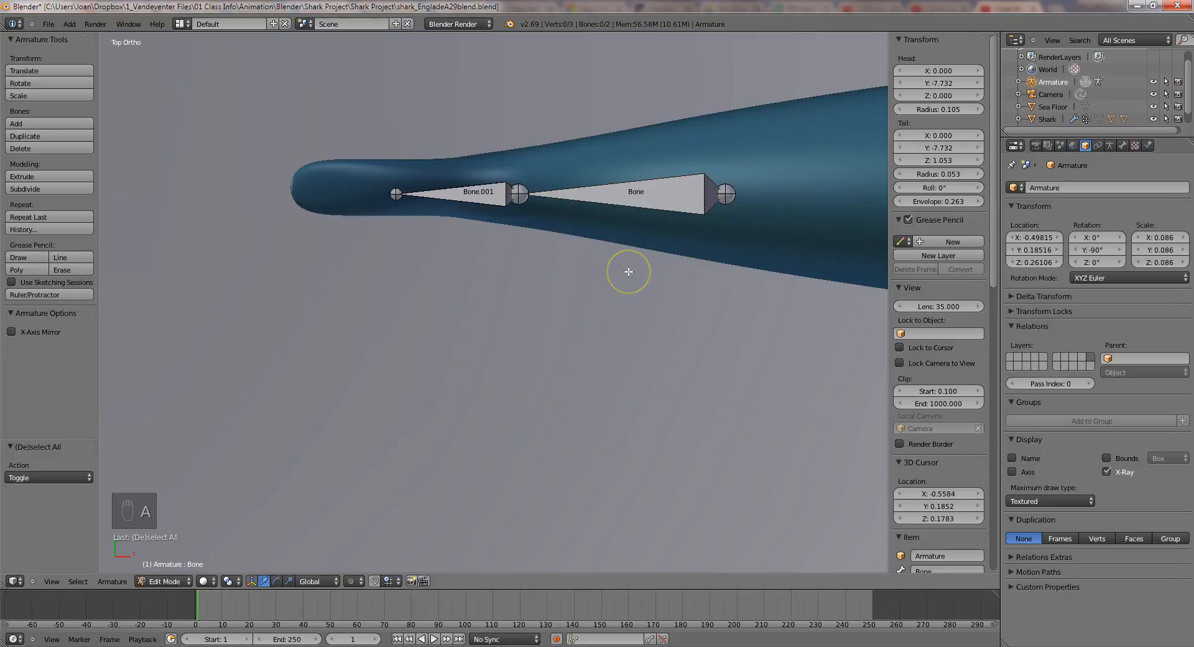
{"action": "right_click", "coordinate": [487, 200]}
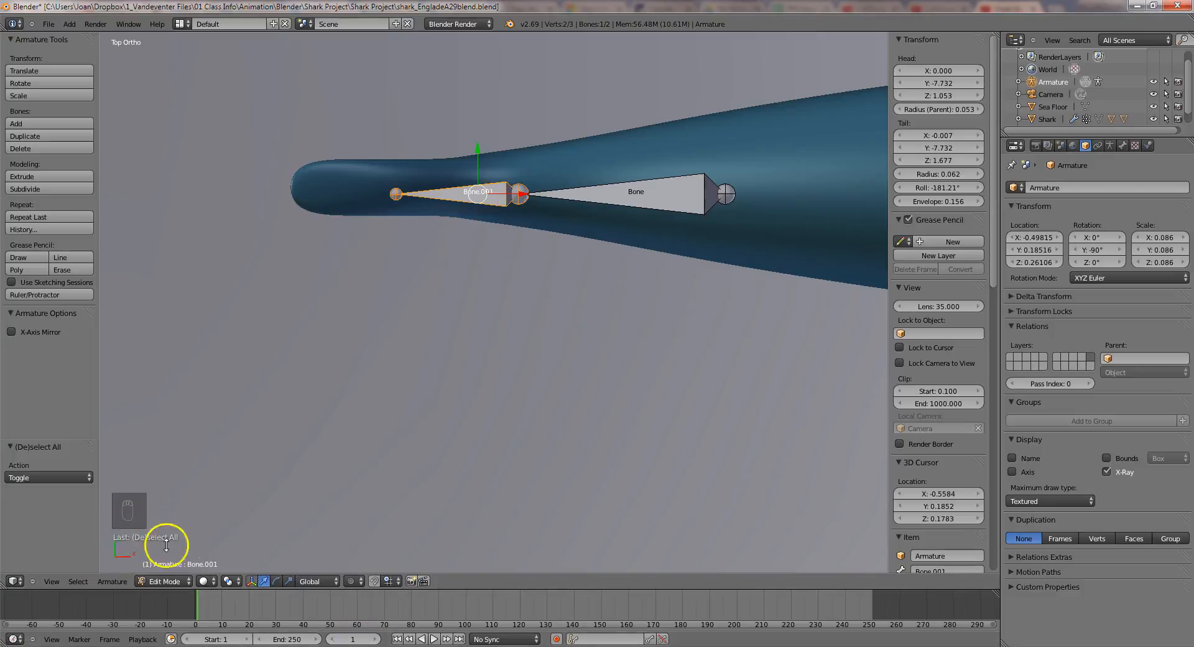
{"action": "left_click", "coordinate": [162, 581]}
{"action": "left_click", "coordinate": [176, 541]}
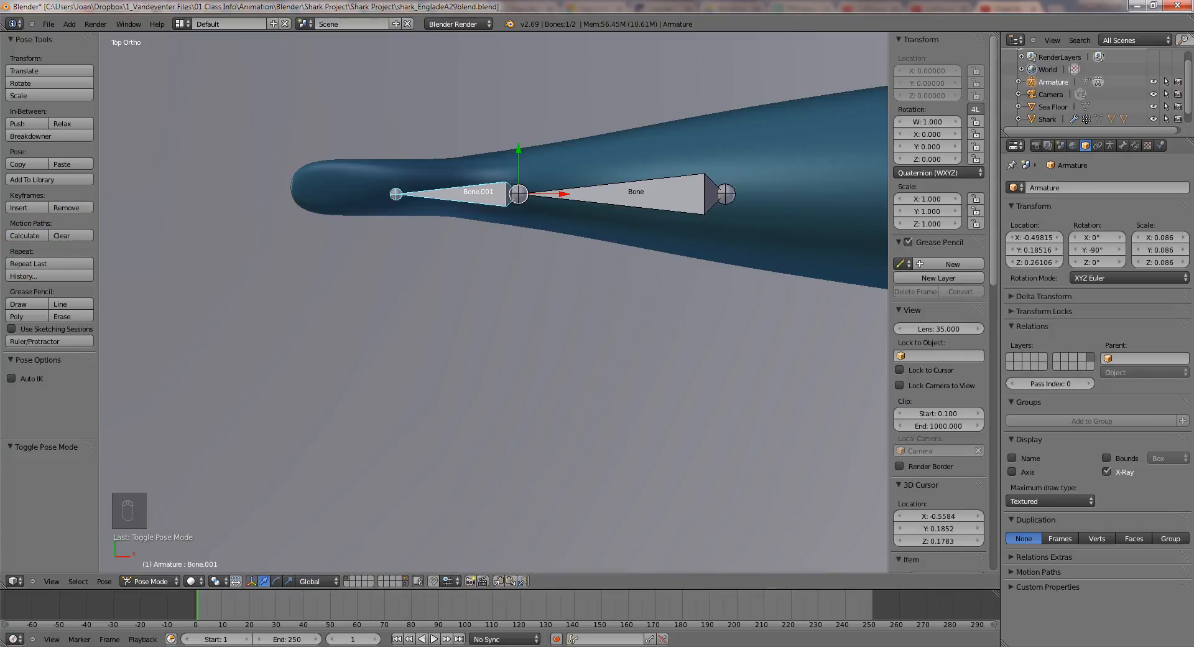
Step: Save the project as a new file named shark_EngladeA39blend.blend
{"action": "left_click", "coordinate": [54, 24]}
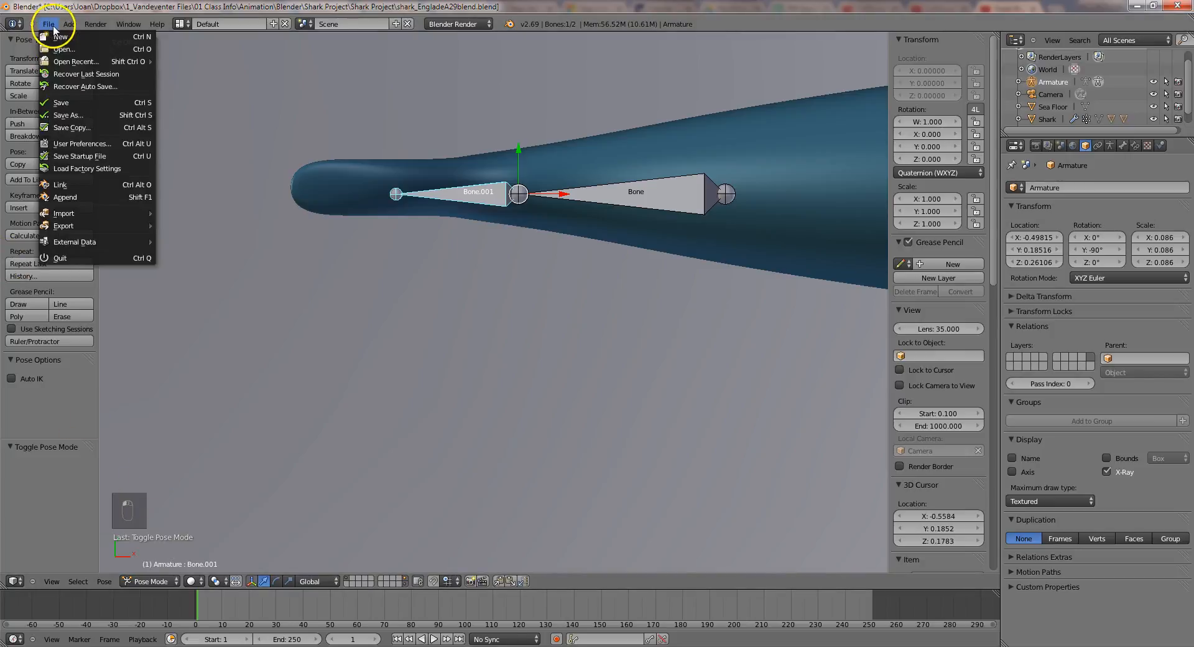
{"action": "left_click", "coordinate": [61, 115]}
{"action": "left_click", "coordinate": [217, 71]}
{"action": "left_click", "coordinate": [214, 70]}
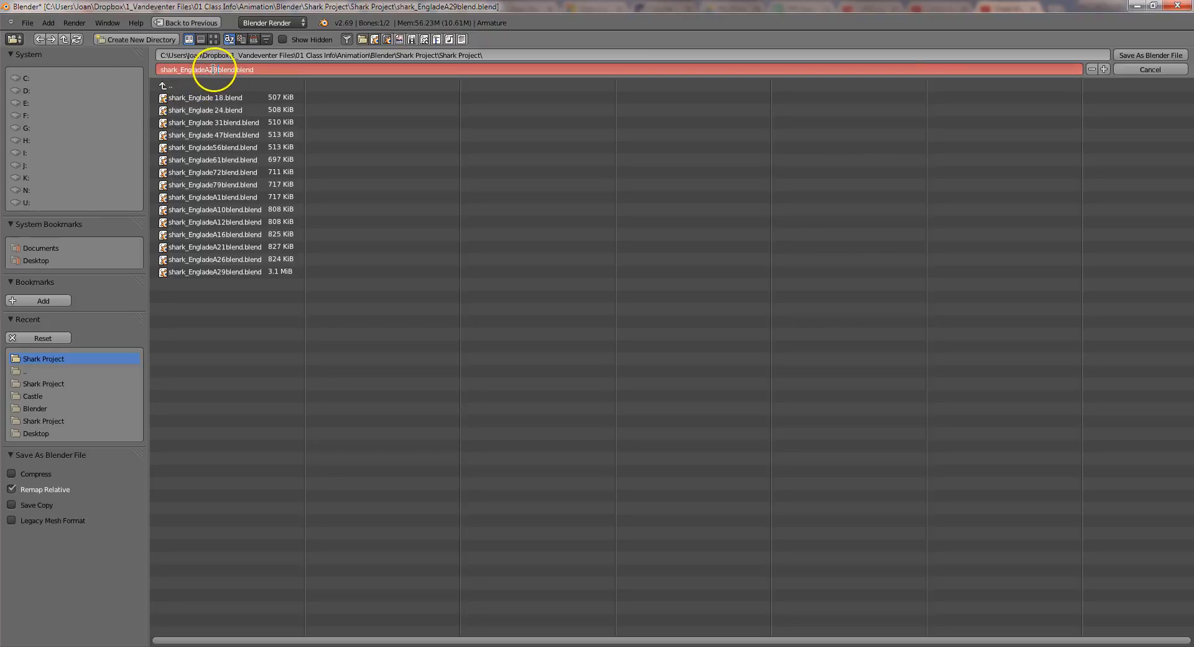
{"action": "key", "text": "BackSpace"}
{"action": "type", "text": "3"}
{"action": "key", "text": "Return"}
{"action": "key", "text": "Return"}
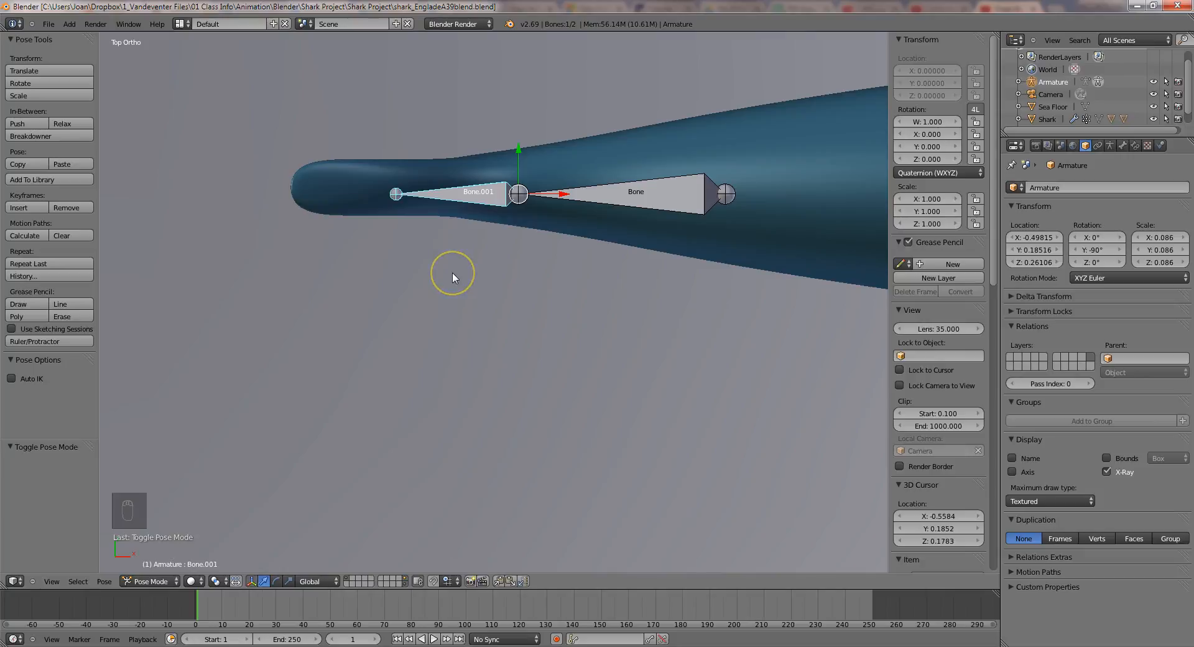
Step: Test how the tail deforms by rotating Bone.001 back and forth in the top view, including about global Z
{"action": "key", "text": "r"}
{"action": "left_click", "coordinate": [439, 253]}
{"action": "key", "text": "r"}
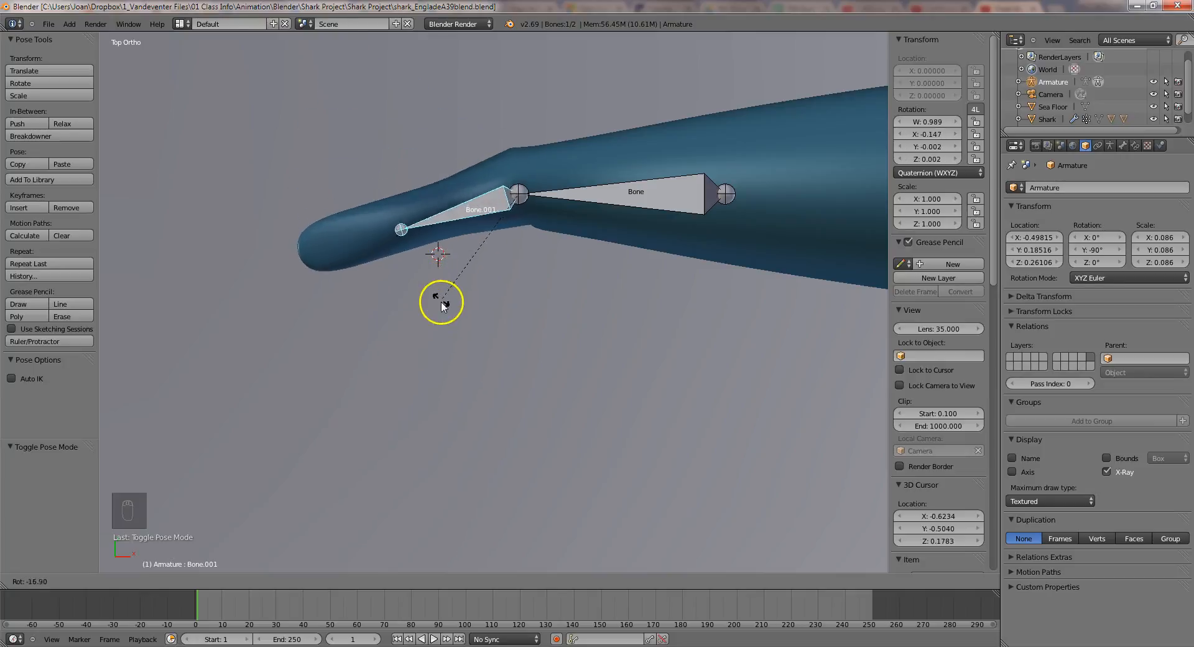
{"action": "left_click", "coordinate": [431, 251]}
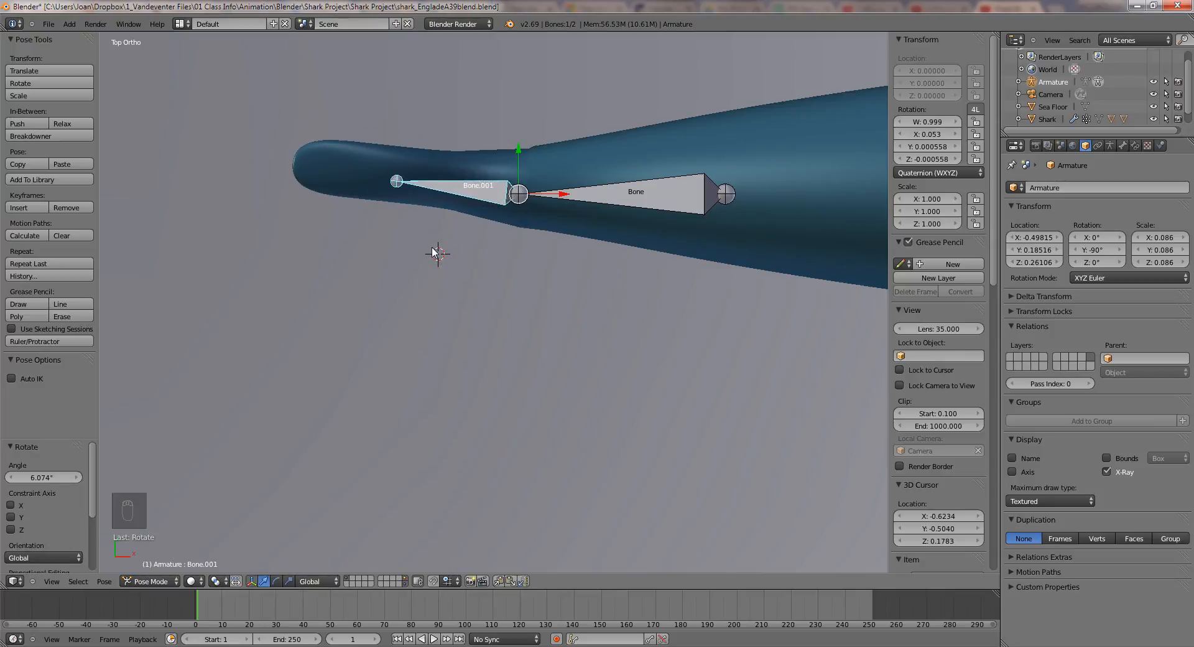
{"action": "key", "text": "r"}
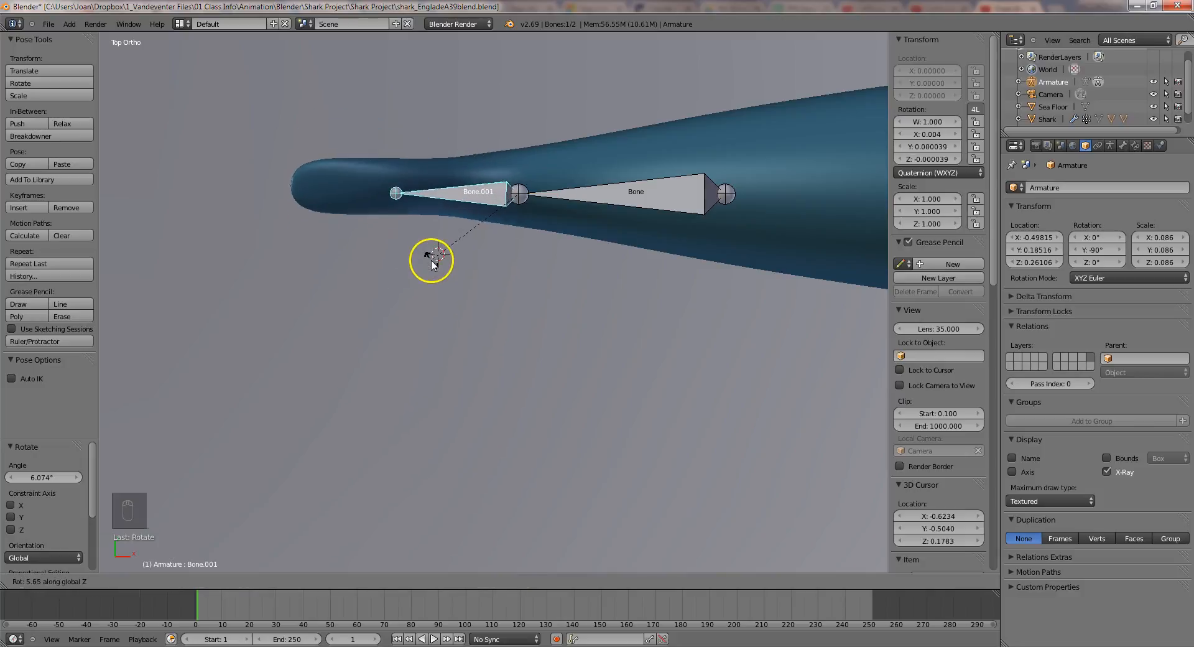
{"action": "left_click", "coordinate": [433, 259]}
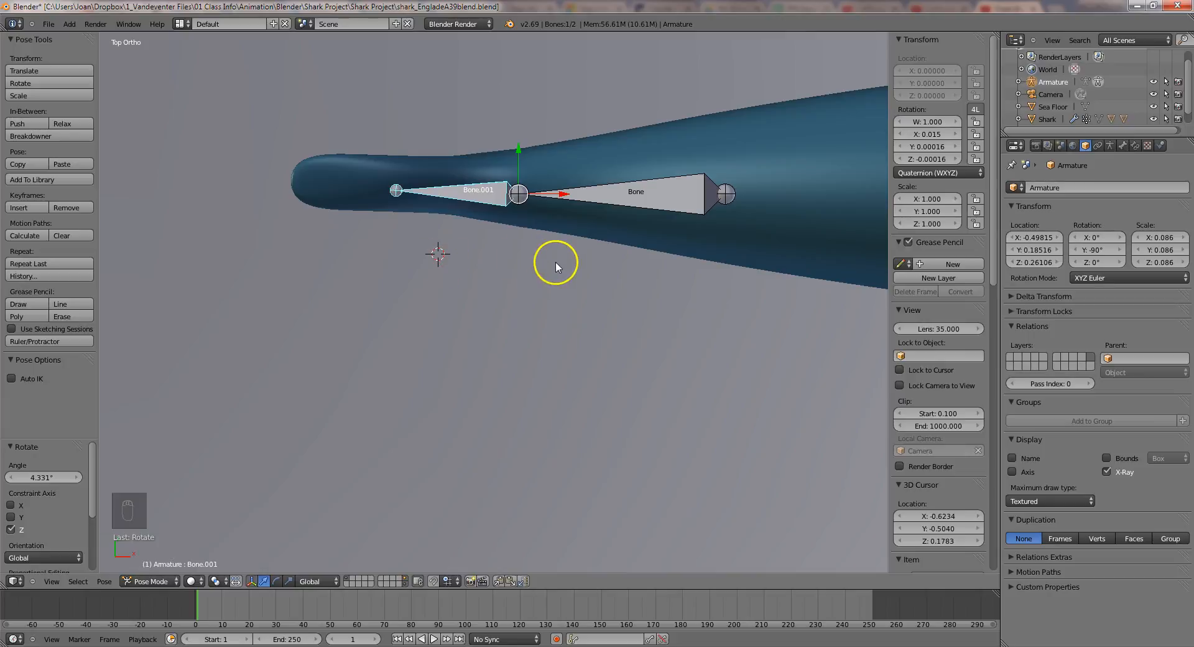
Step: Reset Bone.001's pose by setting its X, Y and Z rotation values to 0
{"action": "left_click", "coordinate": [926, 134]}
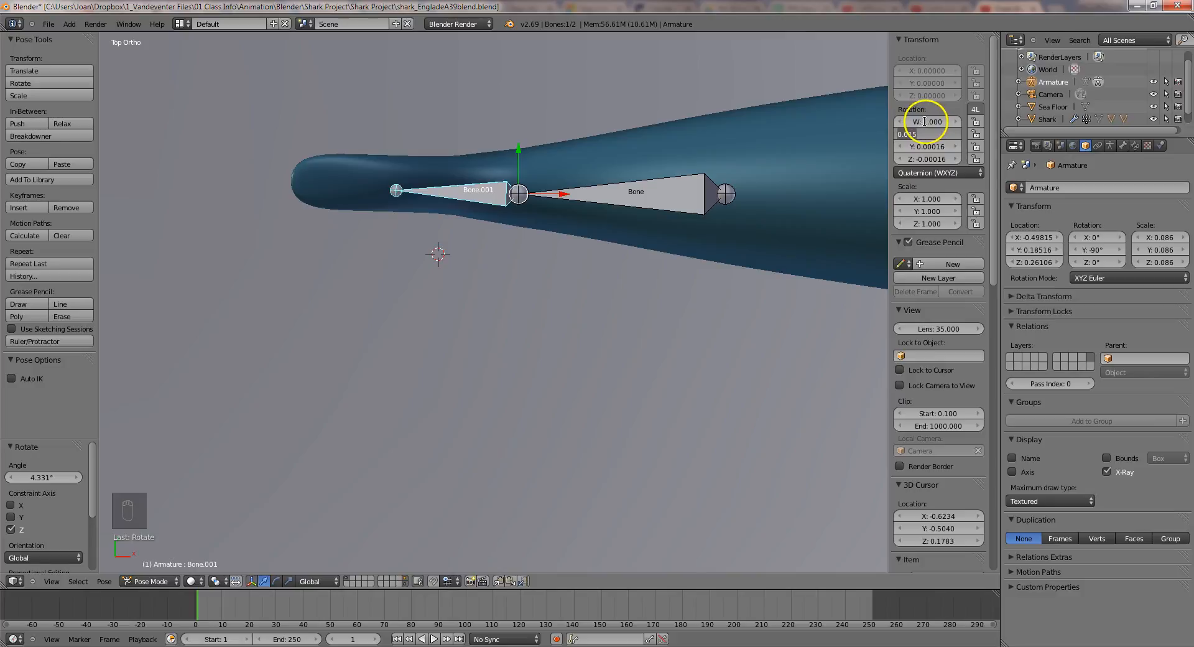
{"action": "type", "text": "0"}
{"action": "left_click", "coordinate": [927, 144]}
{"action": "key", "text": "KP_0"}
{"action": "left_click", "coordinate": [923, 148]}
{"action": "left_click_drag", "start_coordinate": [928, 147], "coordinate": [846, 143]}
{"action": "type", "text": "0"}
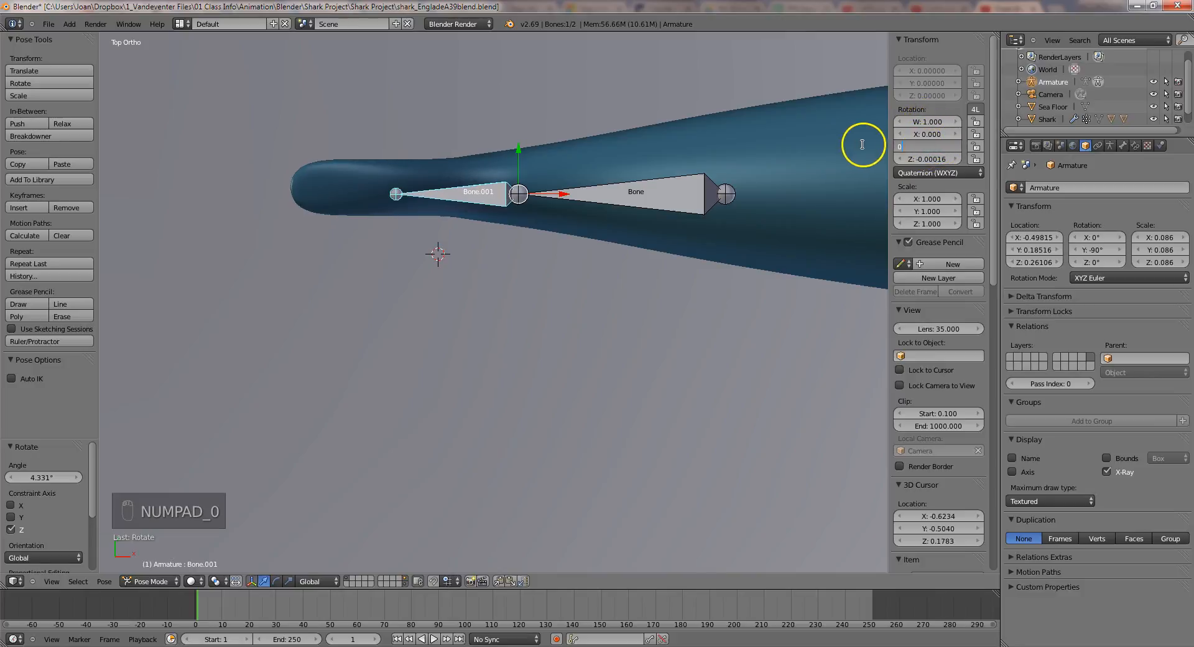
{"action": "left_click", "coordinate": [917, 159]}
{"action": "left_click", "coordinate": [917, 161]}
{"action": "left_click_drag", "start_coordinate": [934, 159], "coordinate": [882, 160]}
{"action": "type", "text": "0"}
{"action": "key", "text": "Return"}
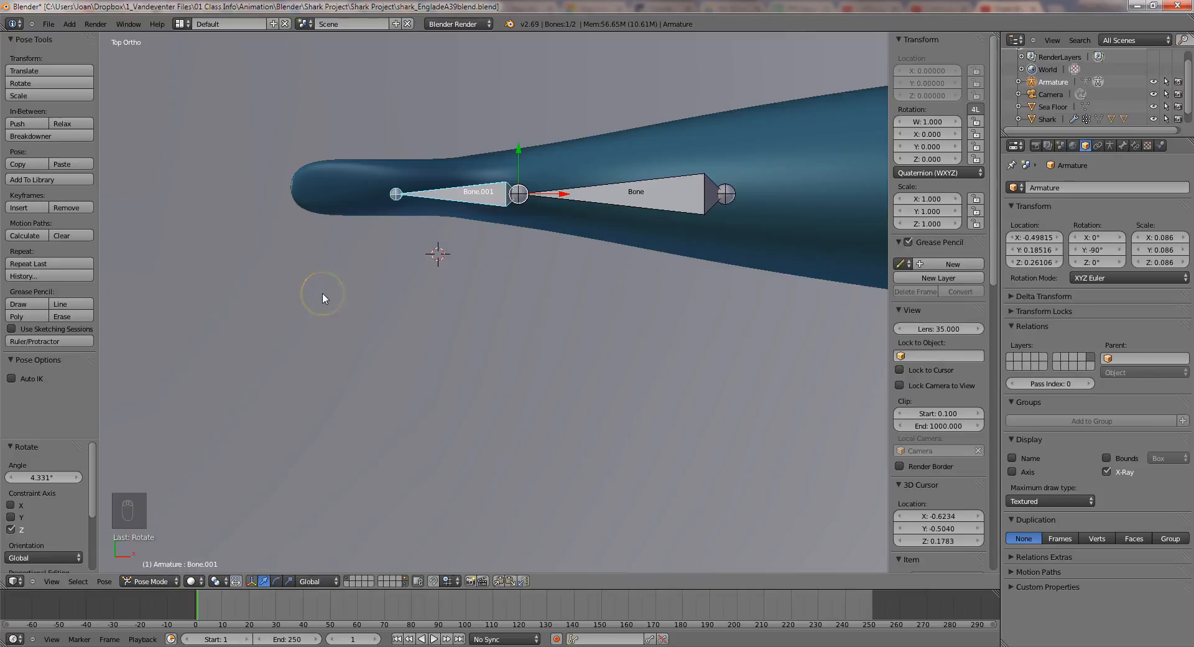
Step: Switch the armature from Pose Mode to Object Mode
{"action": "key", "text": "Tab"}
{"action": "key", "text": "Tab"}
{"action": "left_click", "coordinate": [237, 365]}
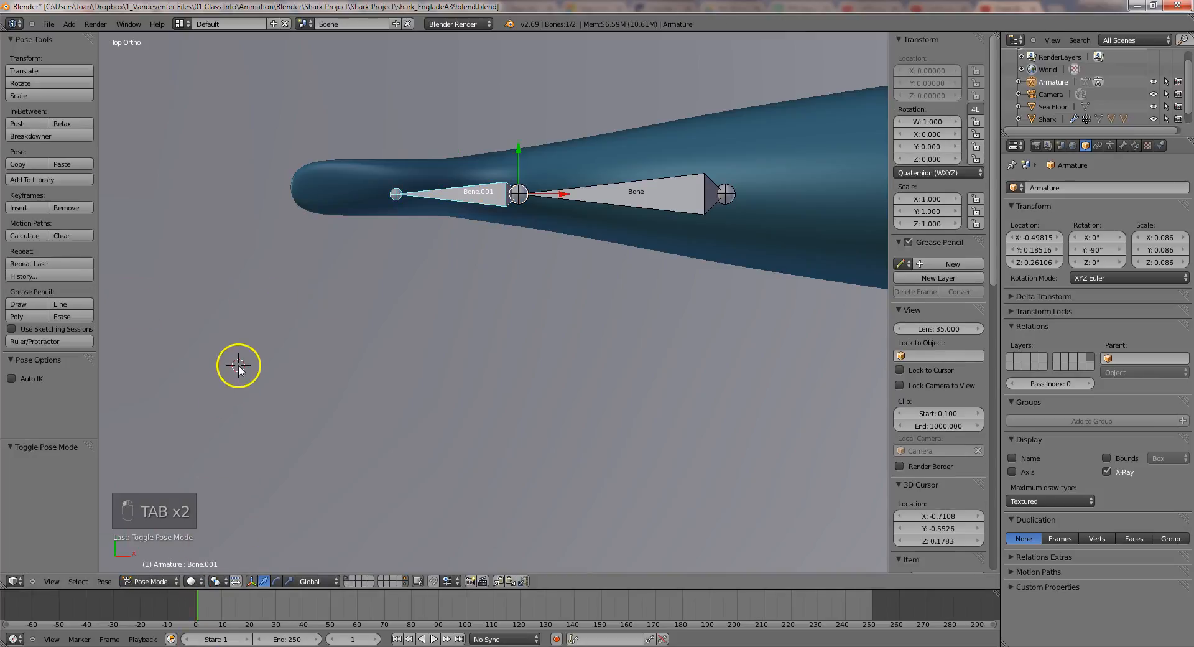
{"action": "key", "text": "Tab"}
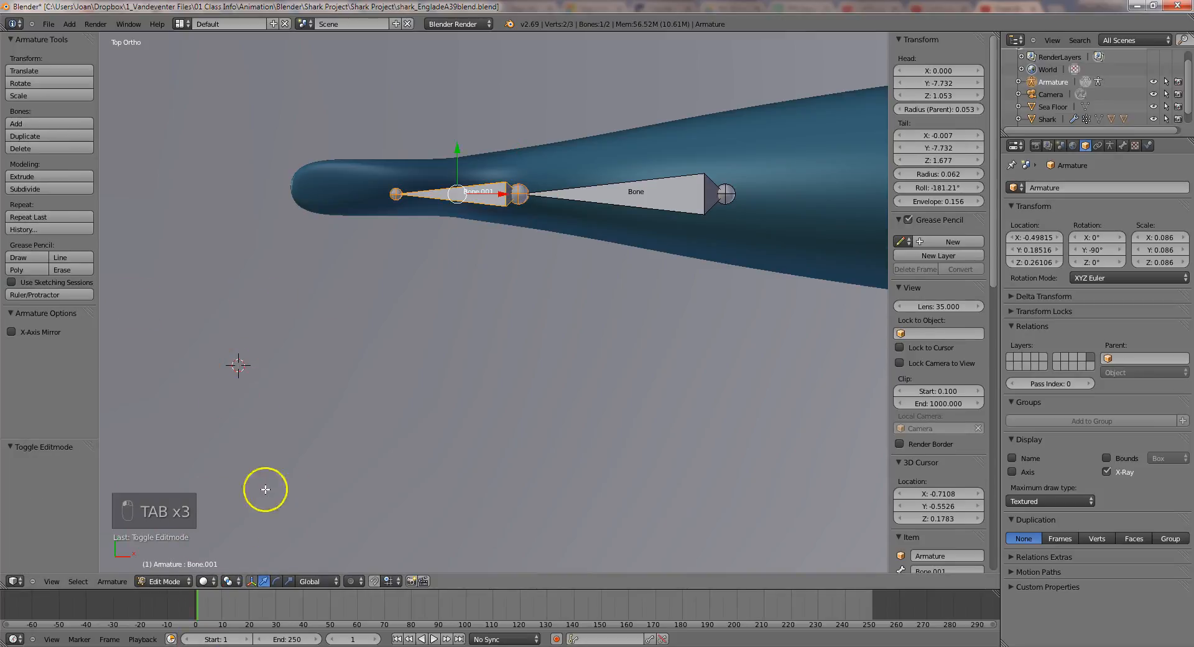
{"action": "left_click", "coordinate": [162, 580]}
{"action": "left_click", "coordinate": [167, 568]}
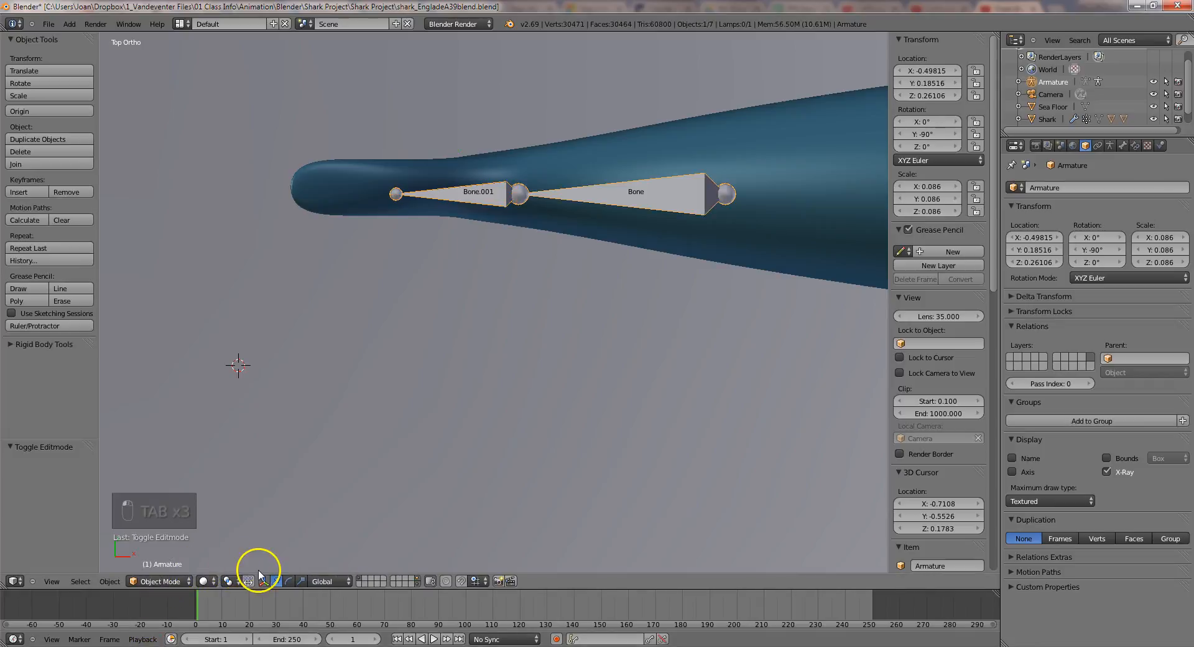
Step: Set the animation's end frame to 300
{"action": "left_click", "coordinate": [304, 633]}
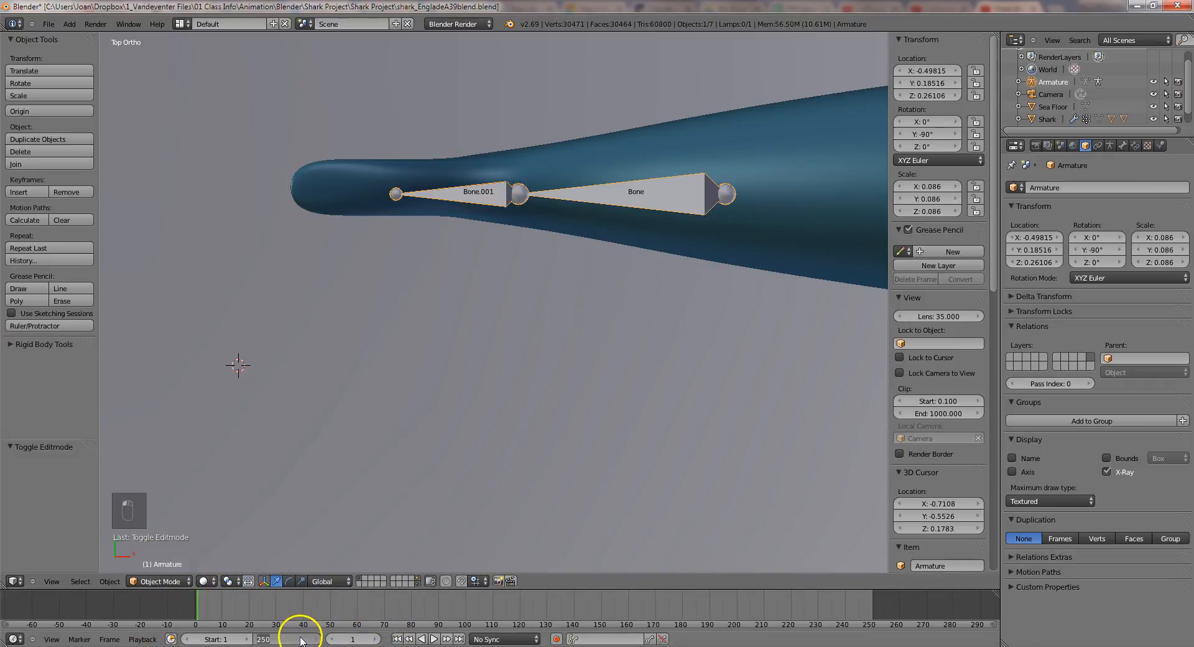
{"action": "type", "text": "300"}
{"action": "key", "text": "Return"}
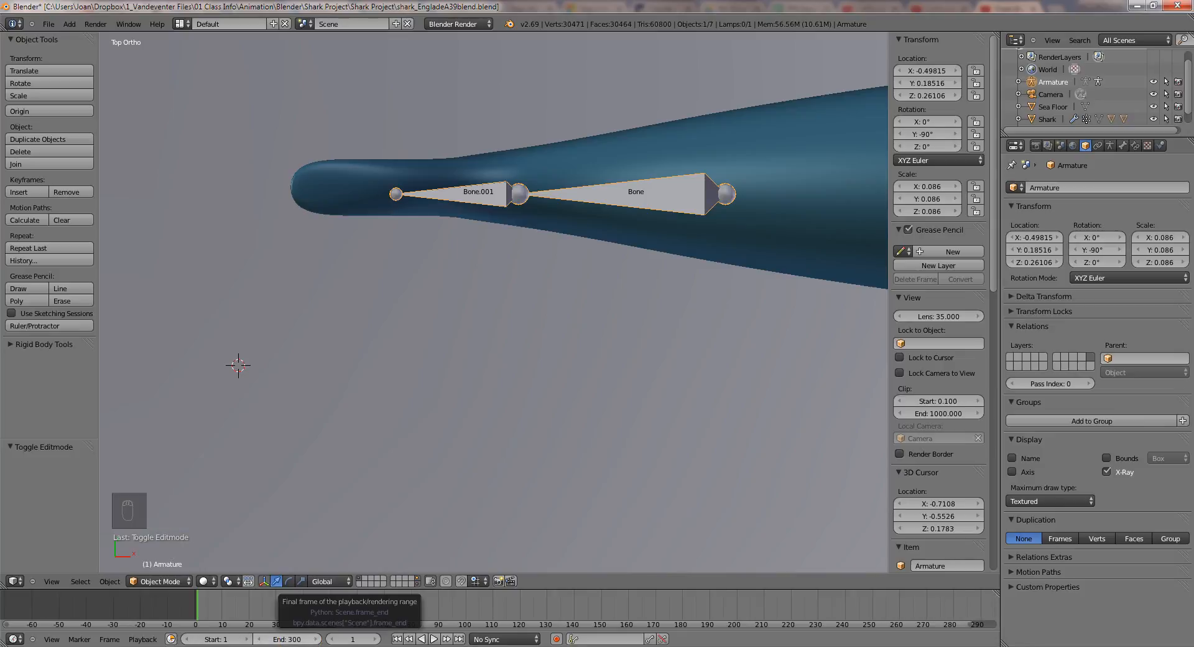
{"action": "mouse_move", "coordinate": [479, 646]}
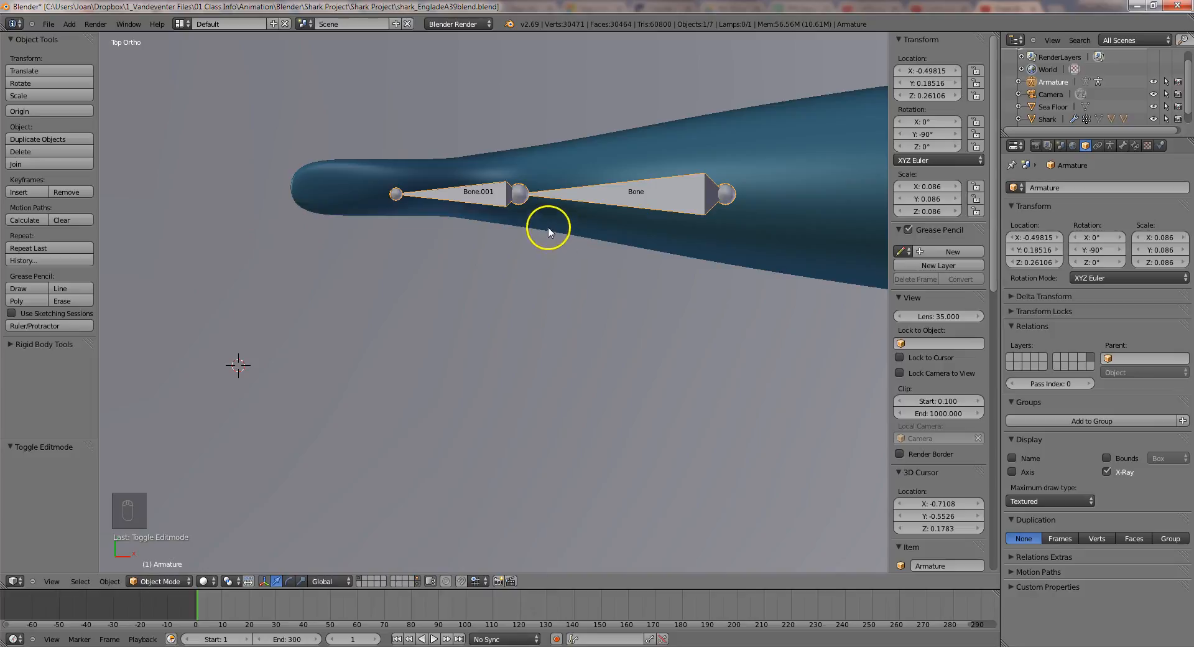
Step: Reselect the armature object and try an X rotation of 0.25° on it in Object Mode
{"action": "key", "text": "a"}
{"action": "right_click", "coordinate": [490, 187]}
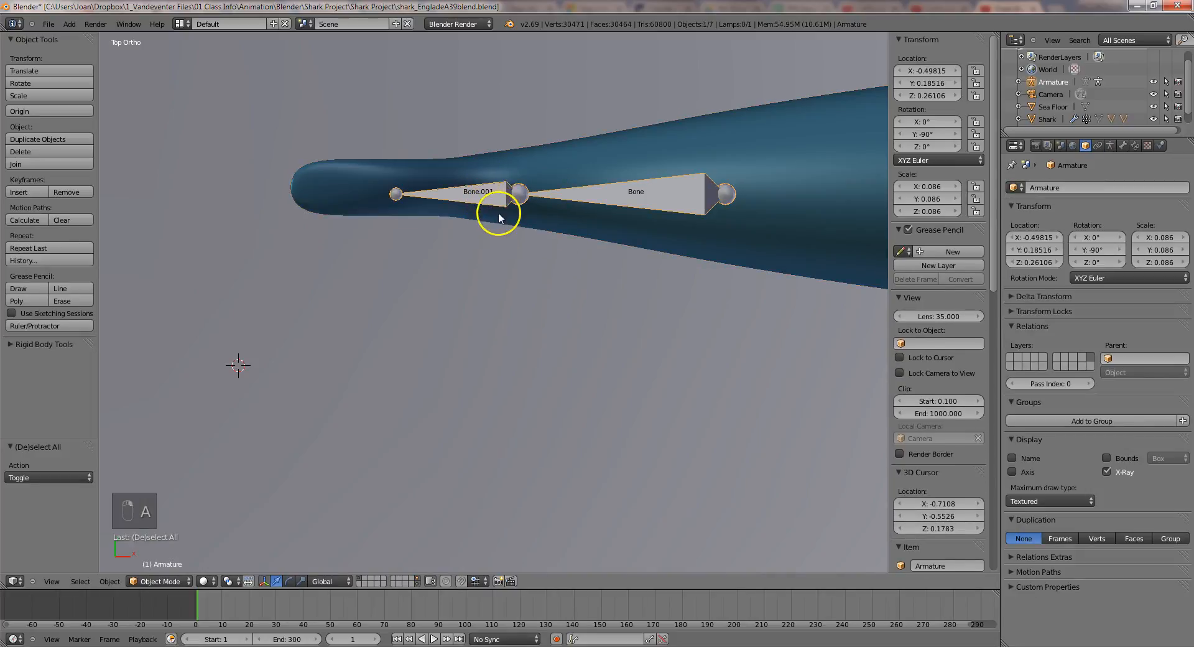
{"action": "left_click", "coordinate": [562, 325]}
{"action": "key", "text": "a"}
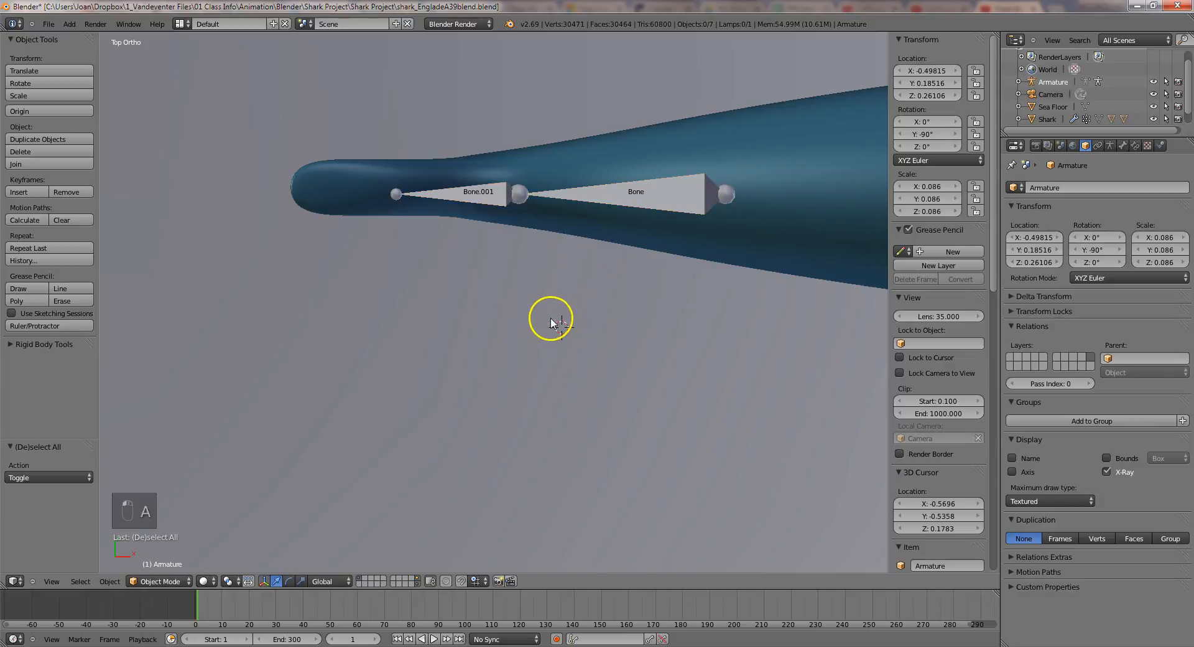
{"action": "right_click", "coordinate": [435, 197]}
{"action": "right_click", "coordinate": [485, 197]}
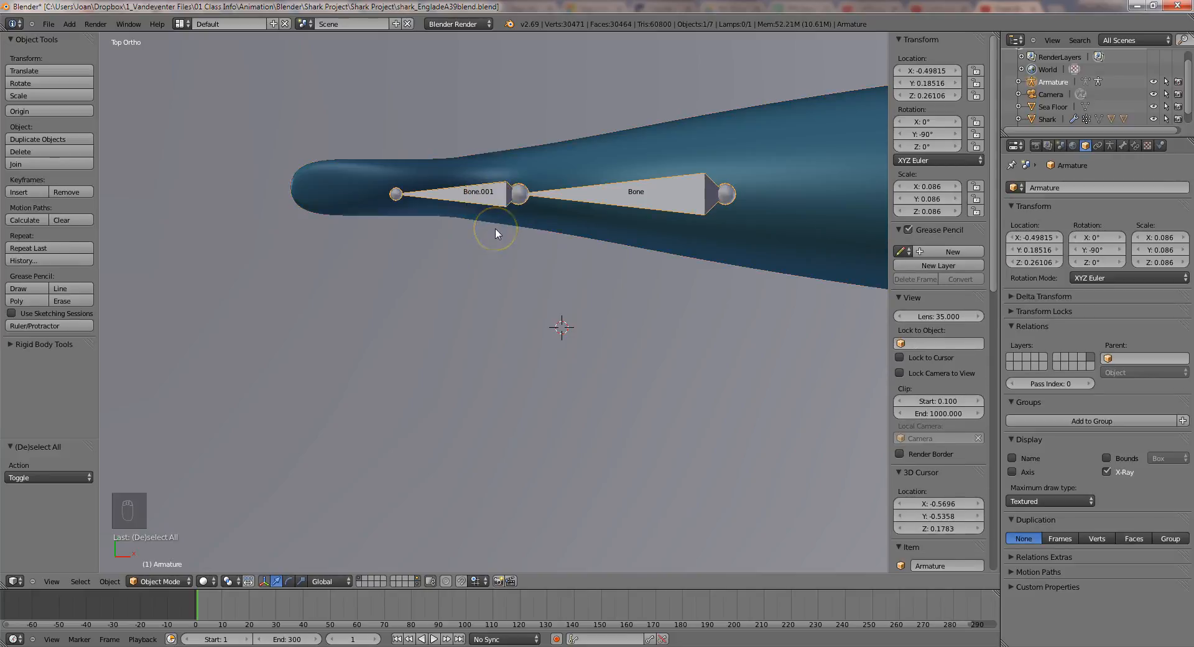
{"action": "key", "text": "Tab"}
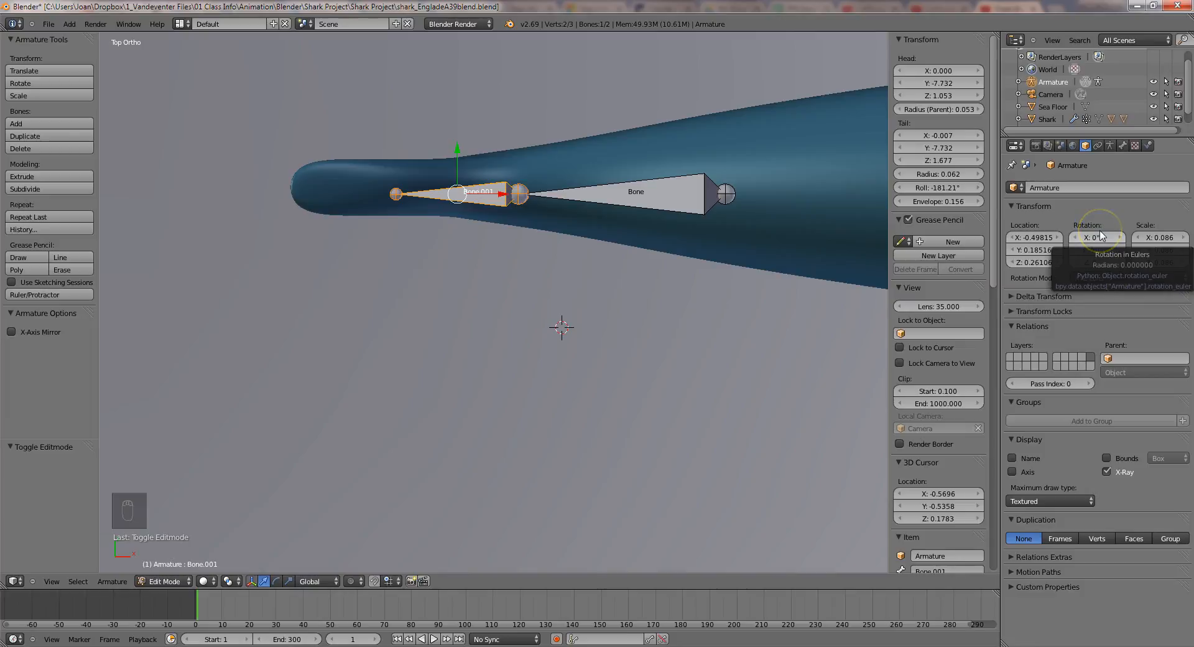
{"action": "key", "text": "Tab"}
{"action": "key", "text": "Tab"}
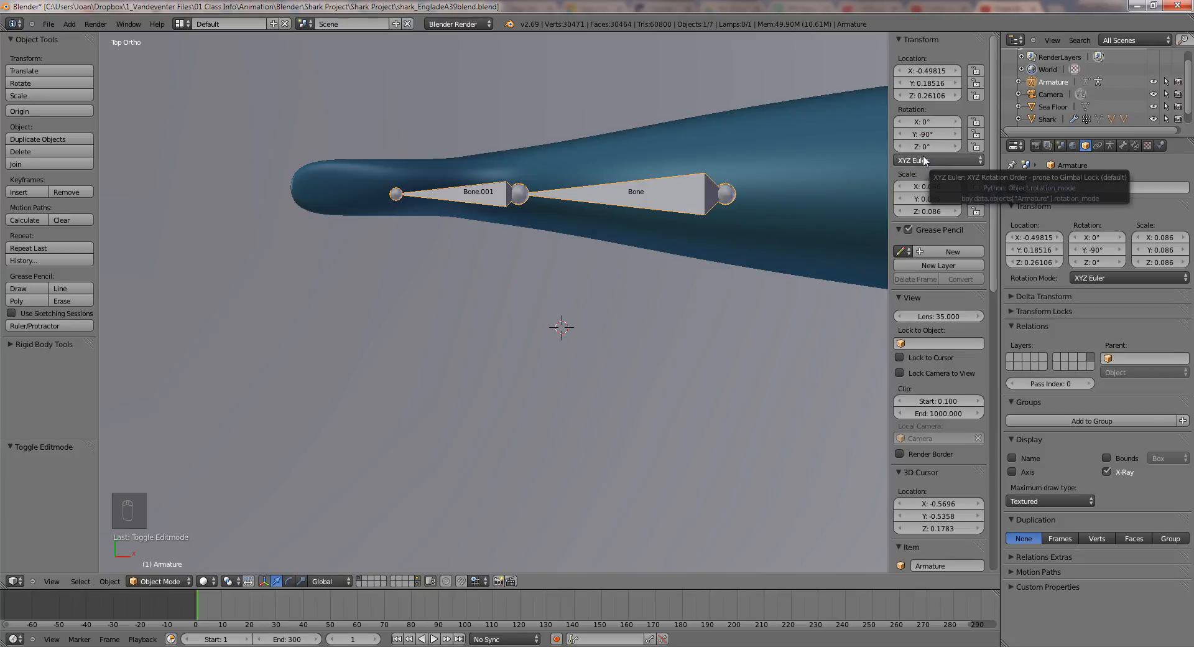
{"action": "left_click", "coordinate": [926, 121]}
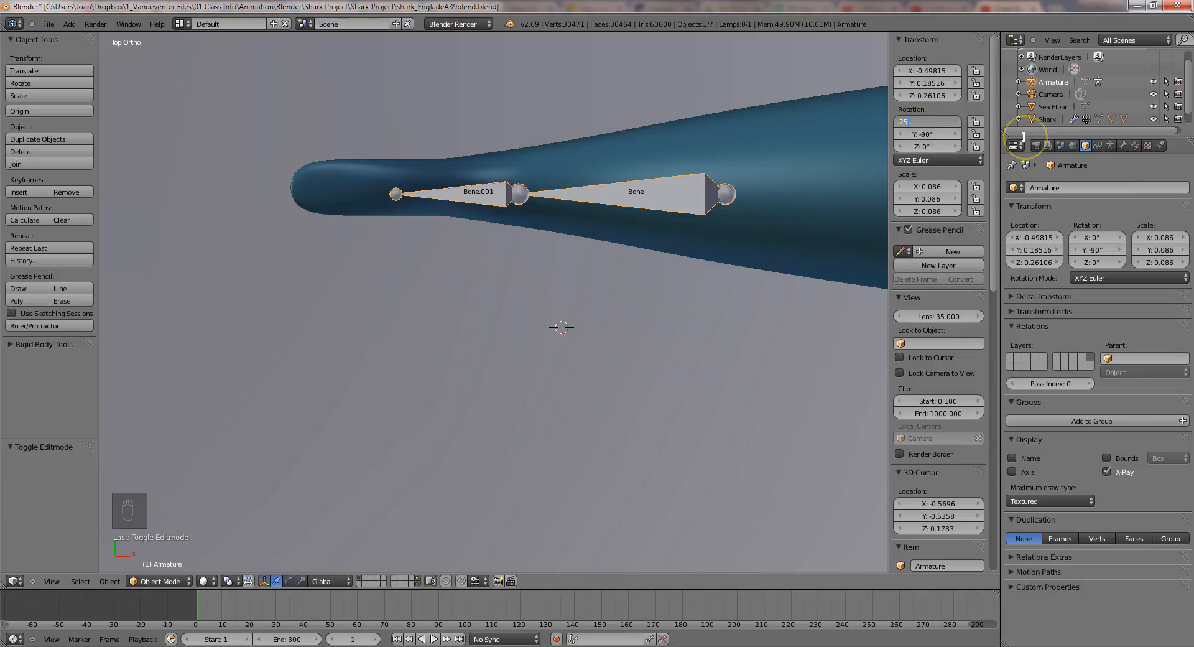
{"action": "type", "text": "0.25"}
{"action": "key", "text": "Return"}
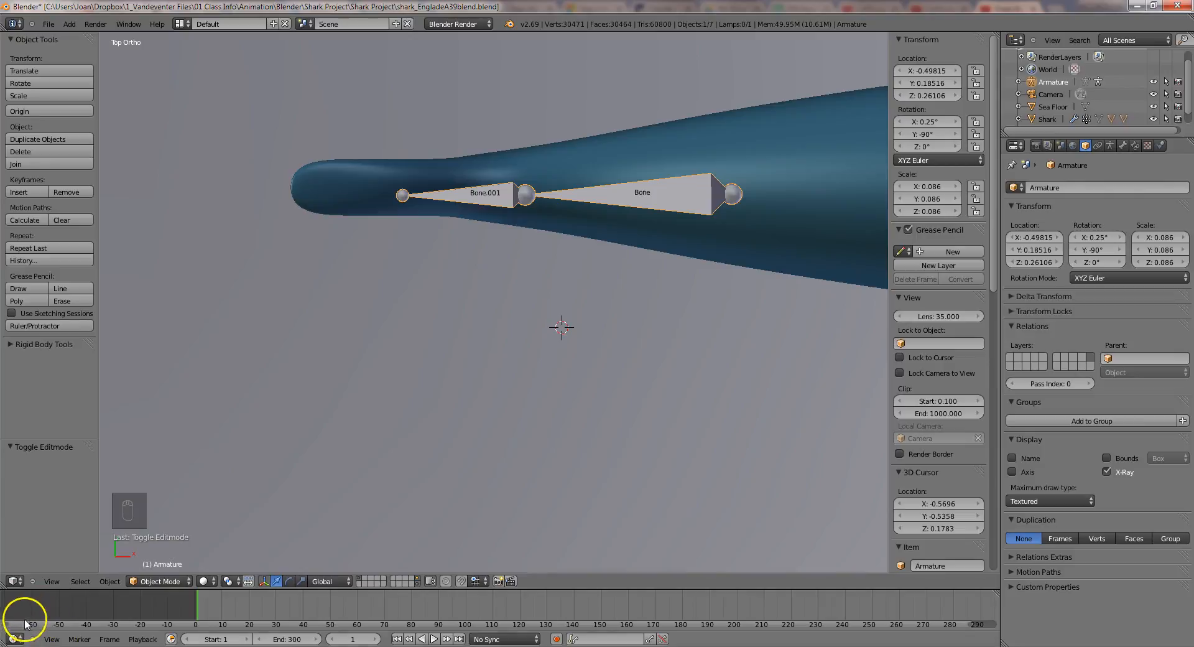
Step: In Pose Mode, set Bone.001's X rotation to 0.25 and insert a Rotation keyframe at frame 1
{"action": "key", "text": "ctrl+Tab"}
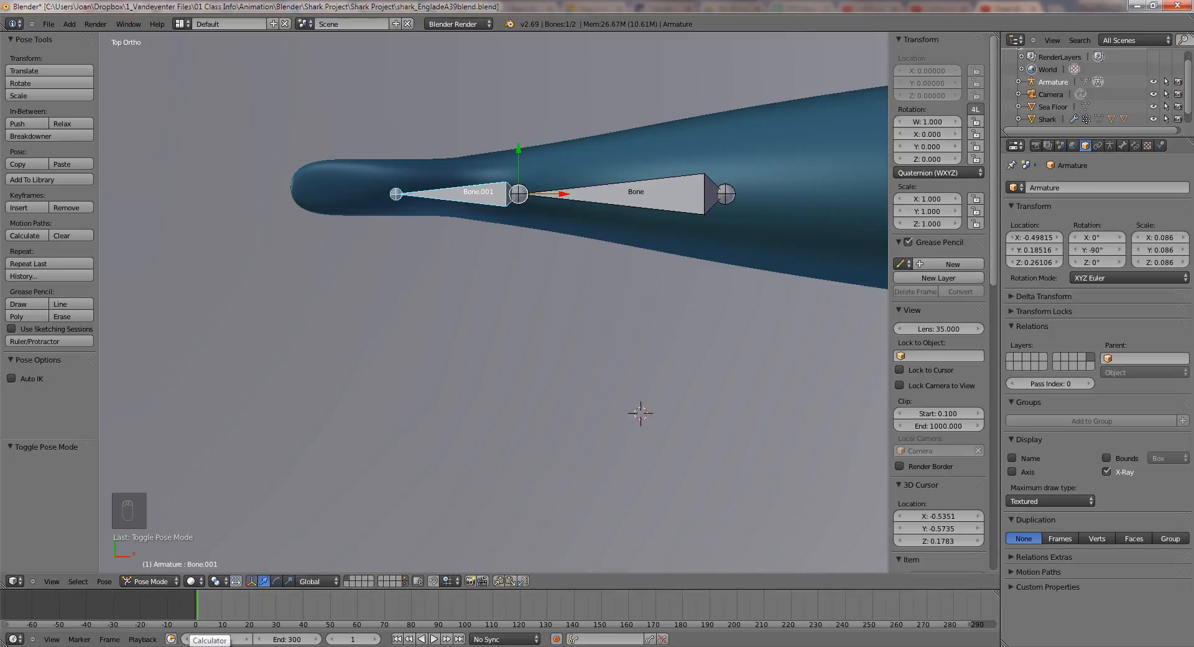
{"action": "left_click", "coordinate": [912, 135]}
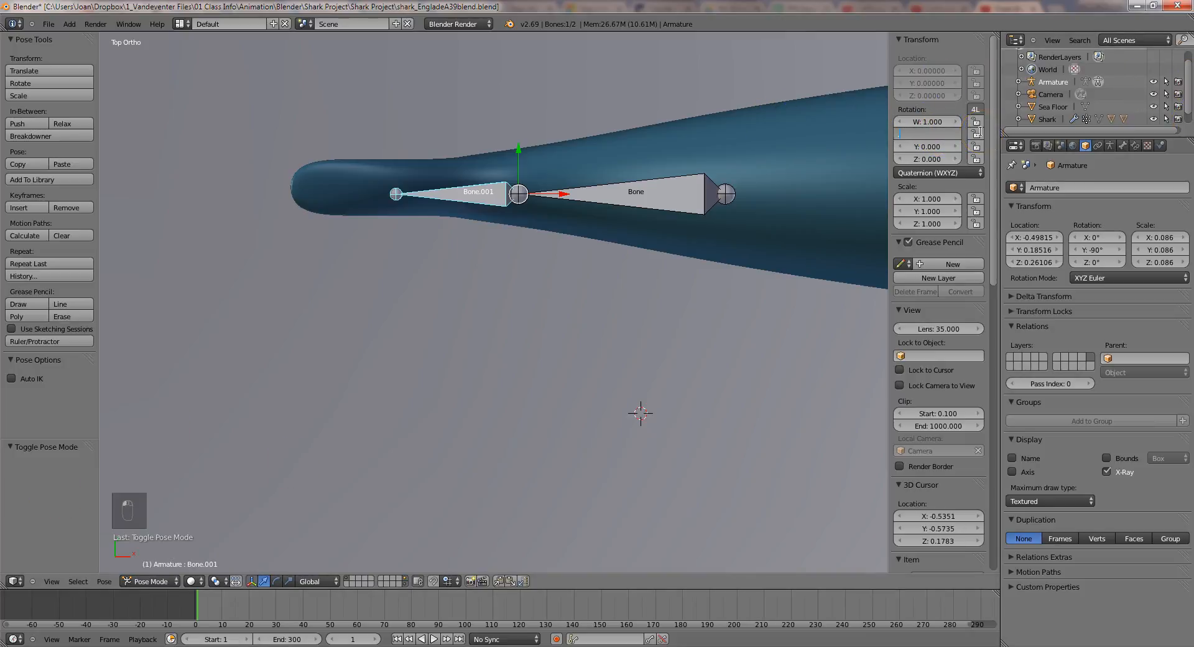
{"action": "key", "text": "Return"}
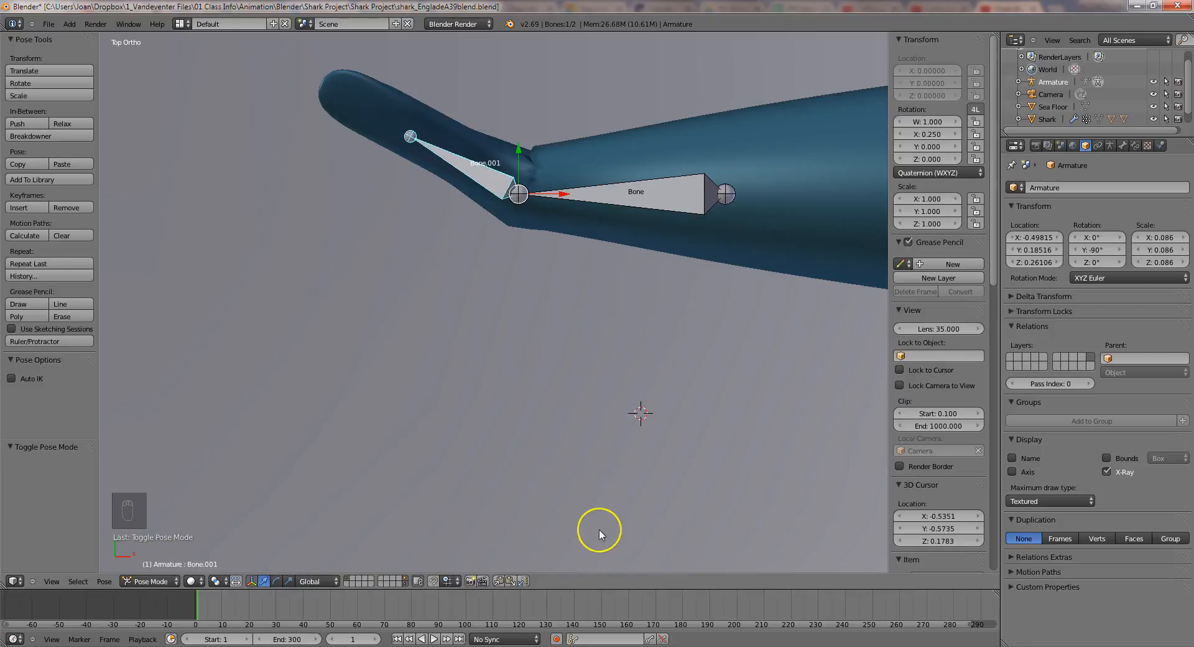
{"action": "key", "text": "i"}
{"action": "key", "text": "i"}
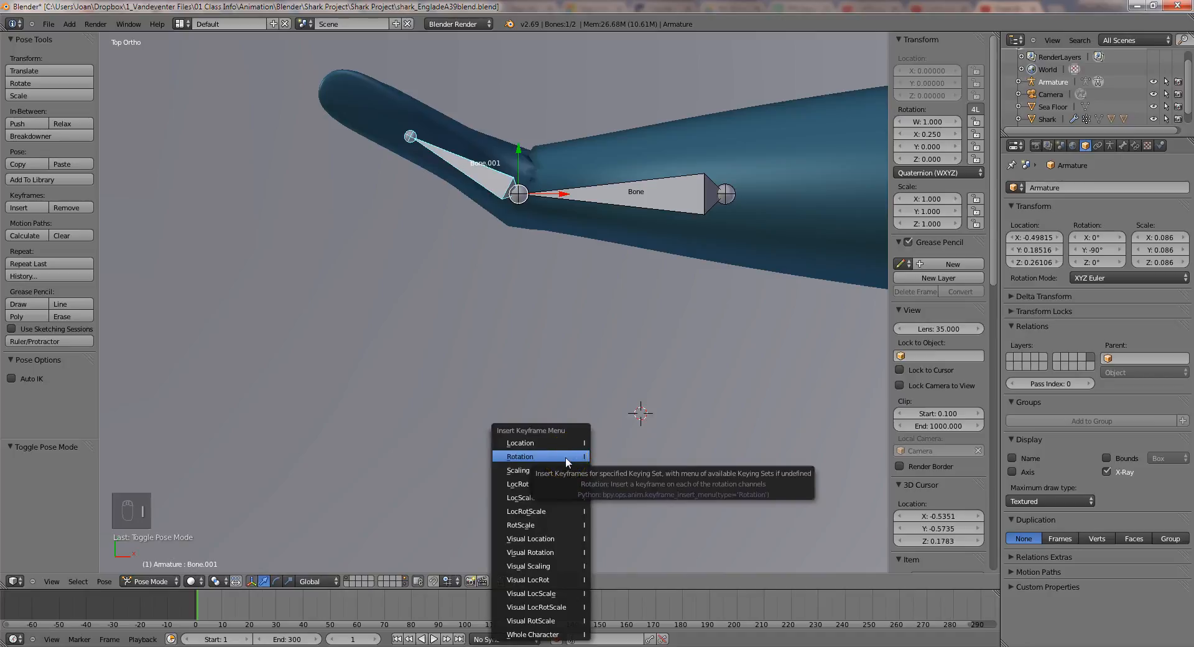
{"action": "left_click", "coordinate": [565, 457]}
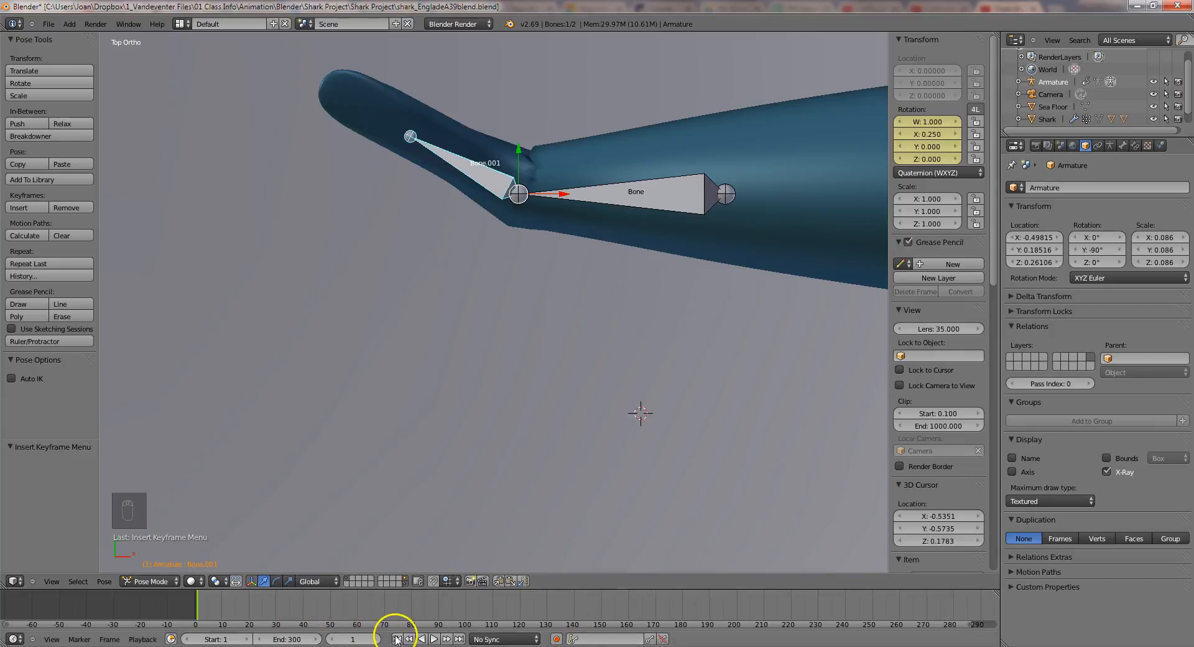
Step: At frame 25, set Bone.001's X rotation to -0.25 and insert a Rotation keyframe
{"action": "left_click", "coordinate": [347, 640]}
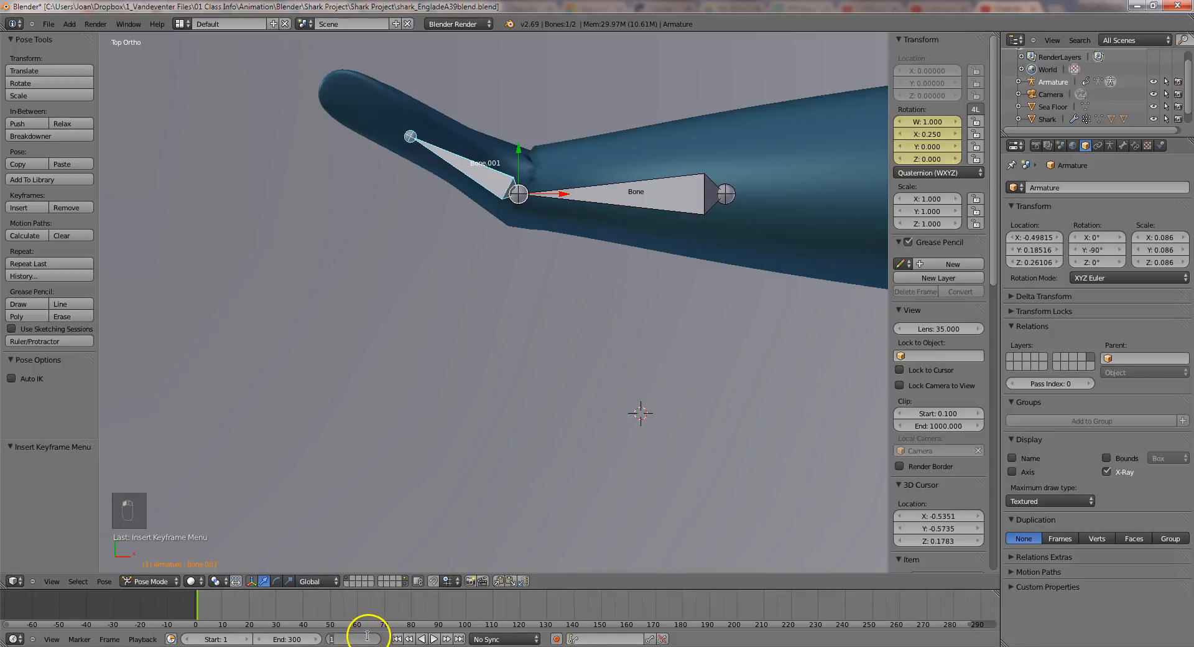
{"action": "type", "text": "25"}
{"action": "key", "text": "Return"}
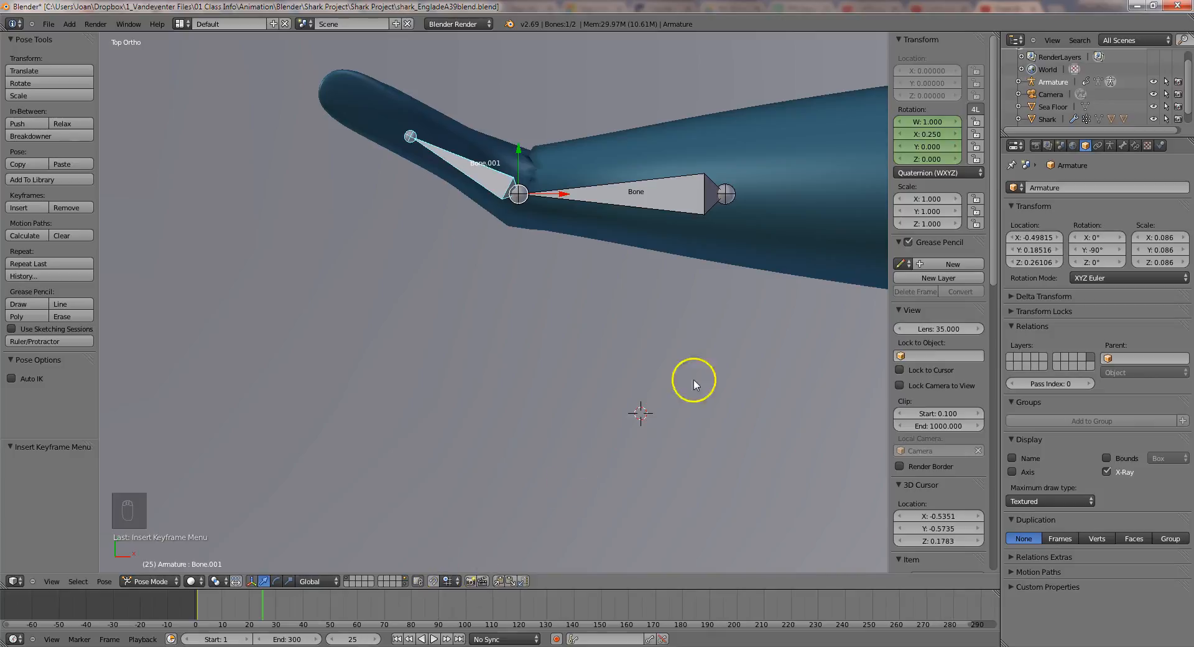
{"action": "left_click", "coordinate": [953, 134]}
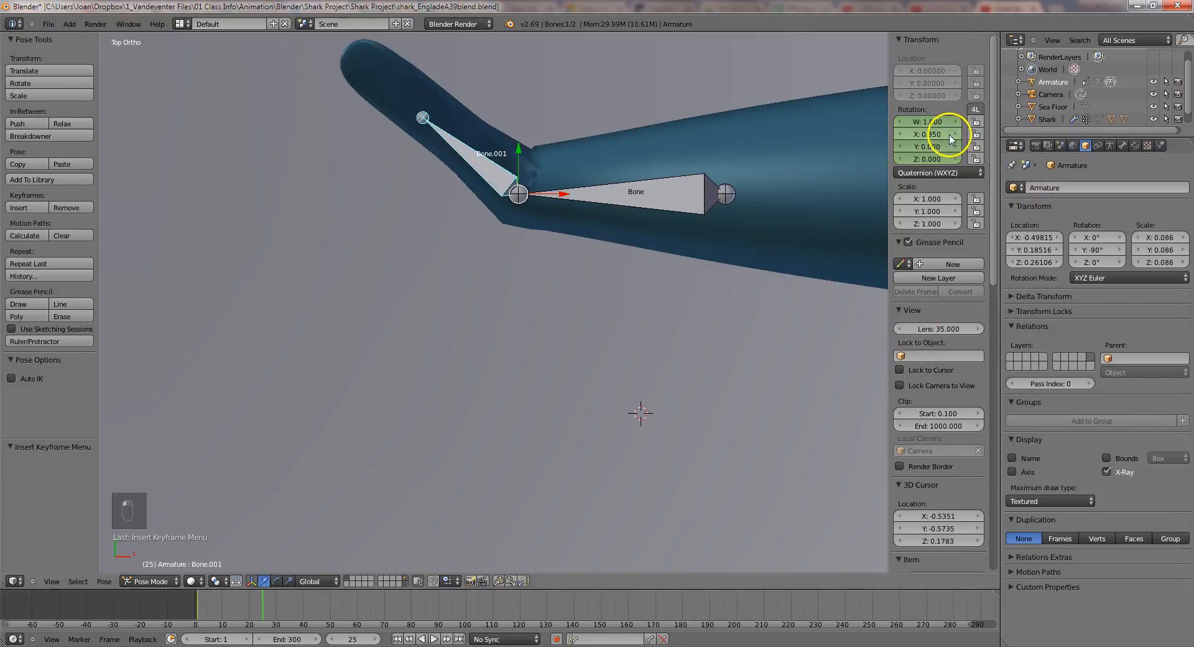
{"action": "left_click", "coordinate": [939, 134]}
{"action": "type", "text": "-.25"}
{"action": "key", "text": "Return"}
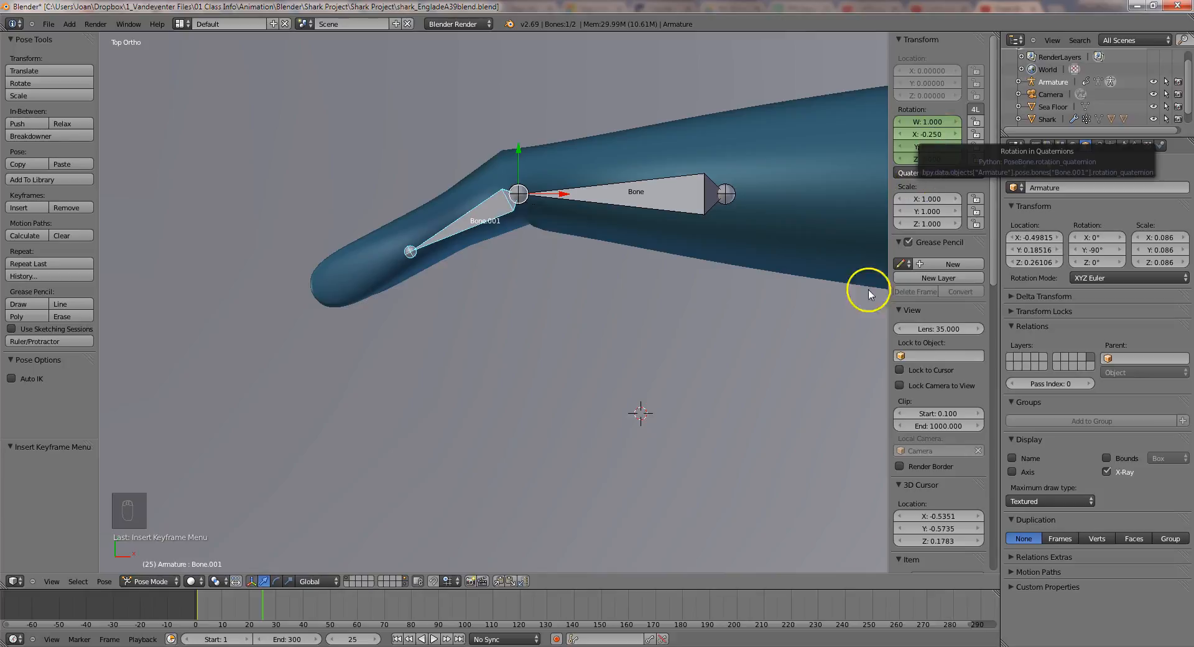
{"action": "key", "text": "i"}
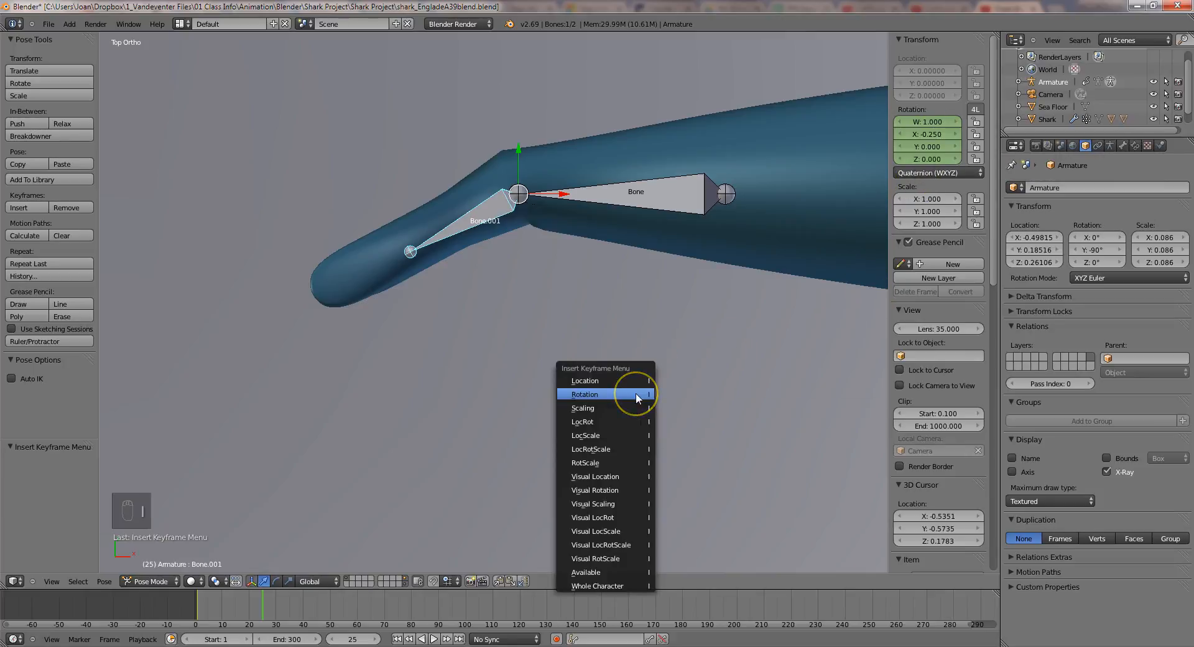
{"action": "left_click", "coordinate": [635, 394]}
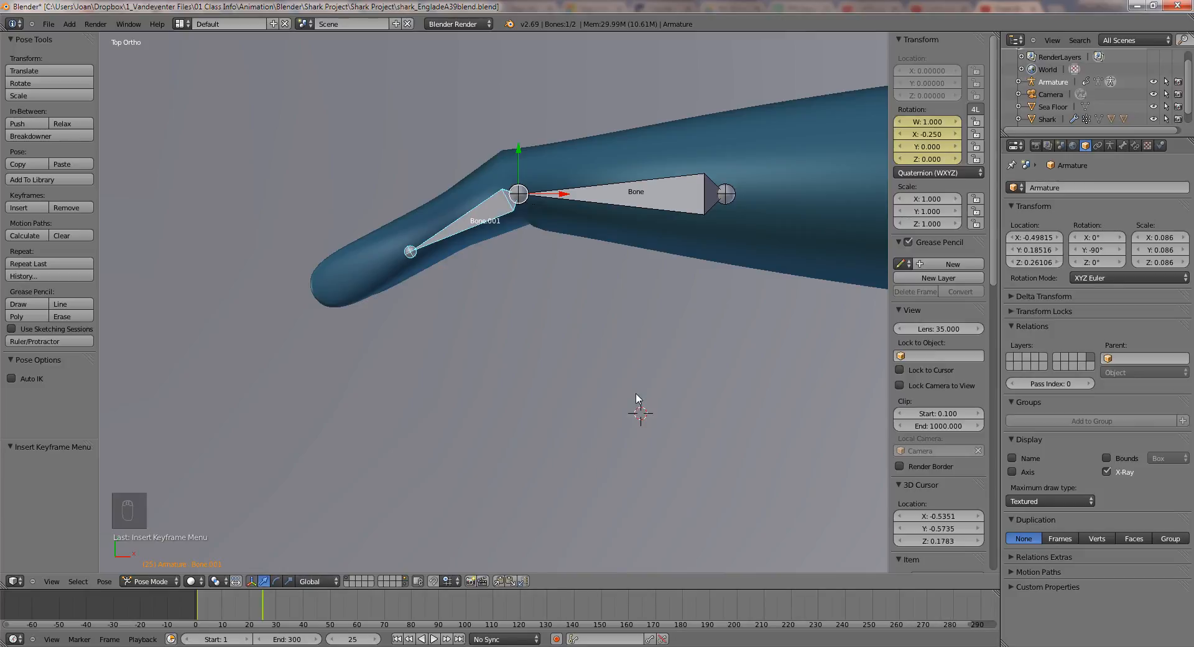
Step: At frame 50, set Bone.001's X rotation to 0.25 and insert a Rotation keyframe
{"action": "left_click", "coordinate": [356, 640]}
{"action": "type", "text": "50"}
{"action": "key", "text": "Return"}
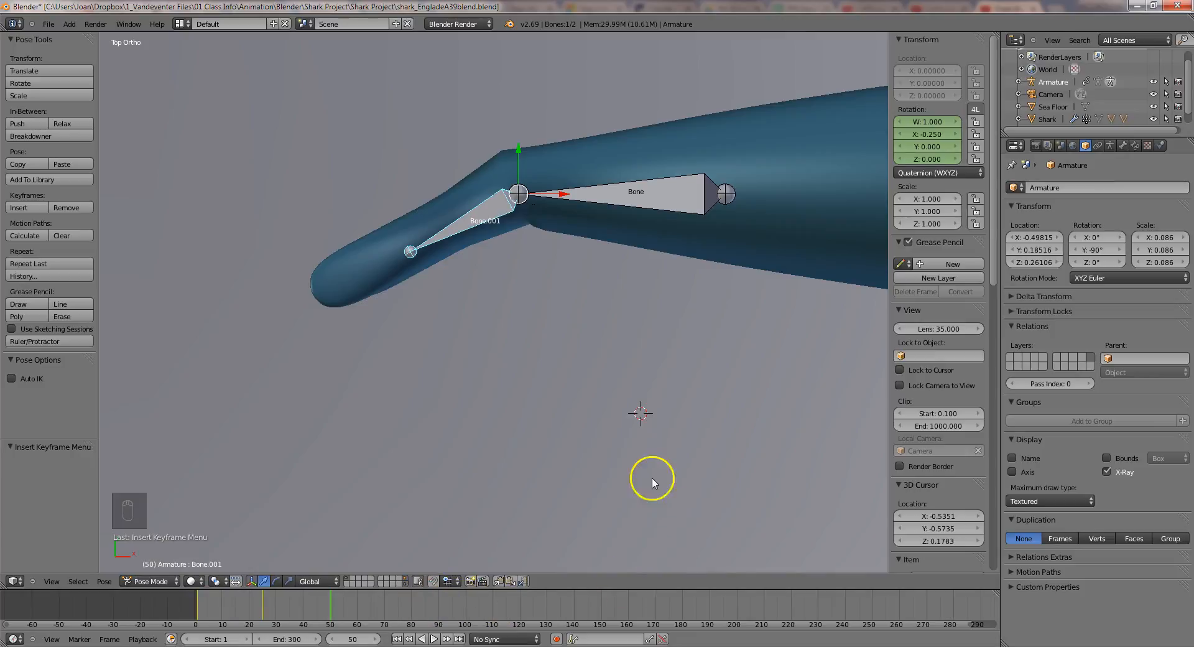
{"action": "left_click", "coordinate": [927, 133]}
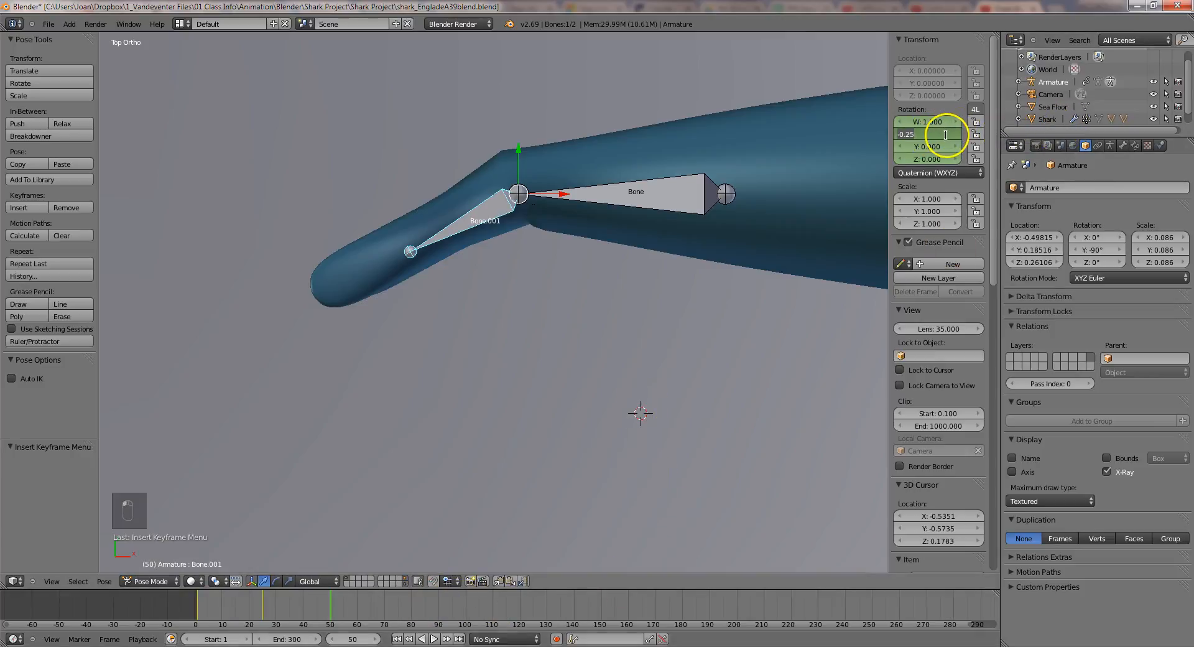
{"action": "key", "text": "Return"}
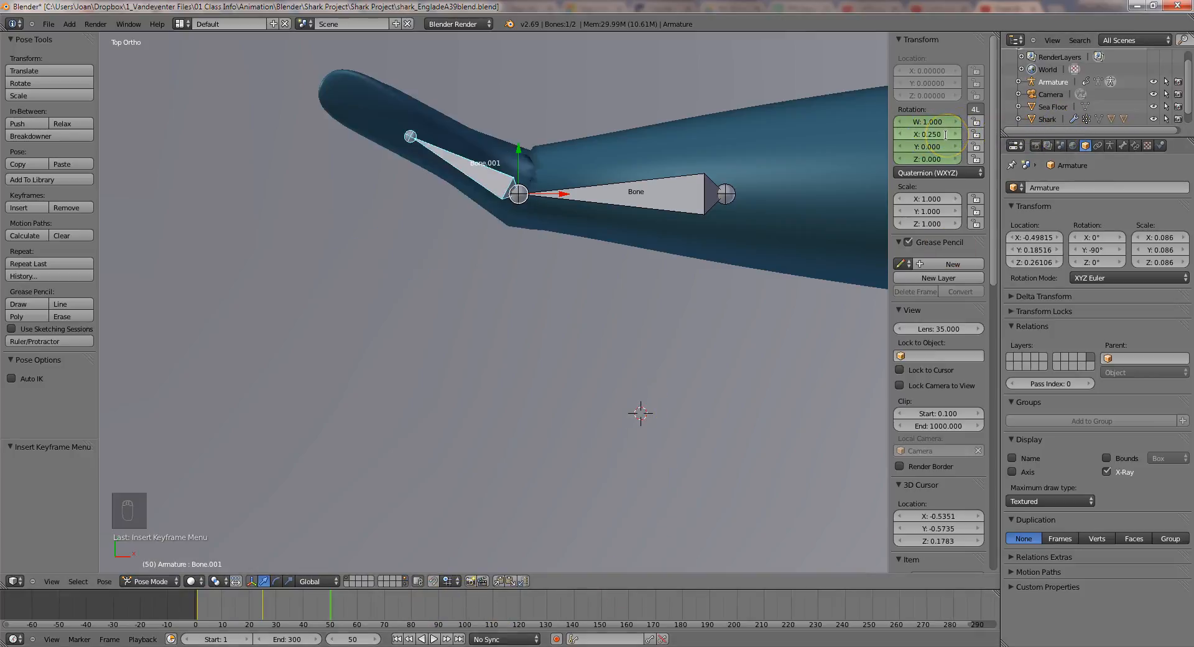
{"action": "key", "text": "i"}
{"action": "left_click", "coordinate": [585, 401]}
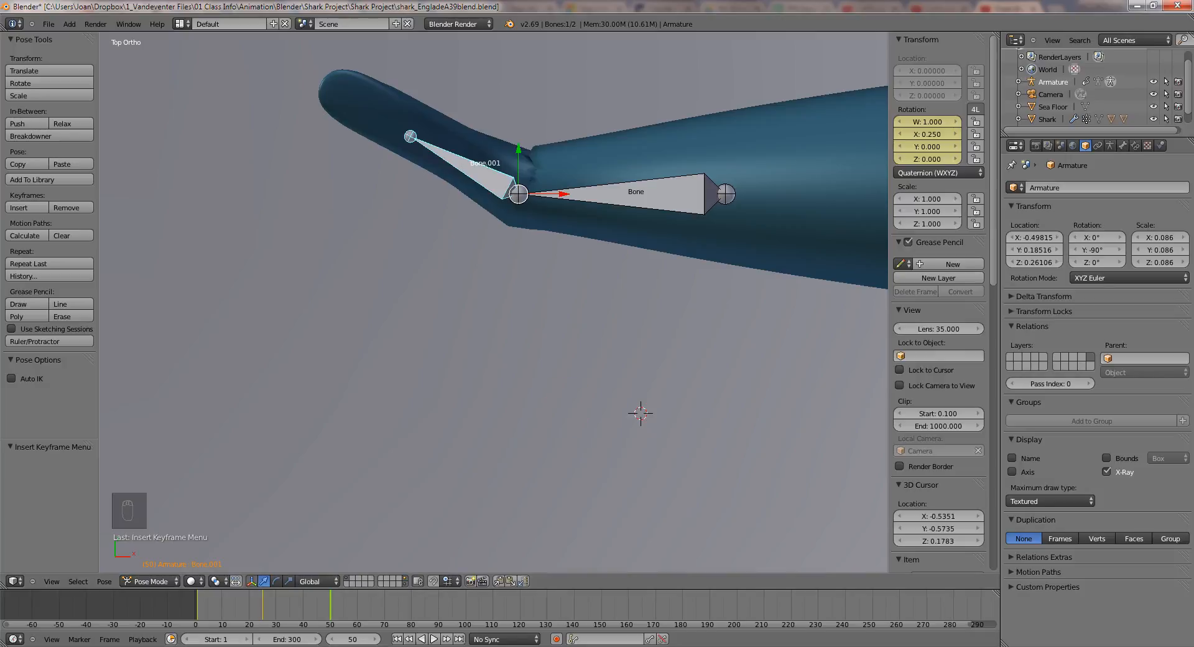
Step: Play the tail animation from the first frame to check the swing, stop it and return to frame 1
{"action": "left_click", "coordinate": [397, 638]}
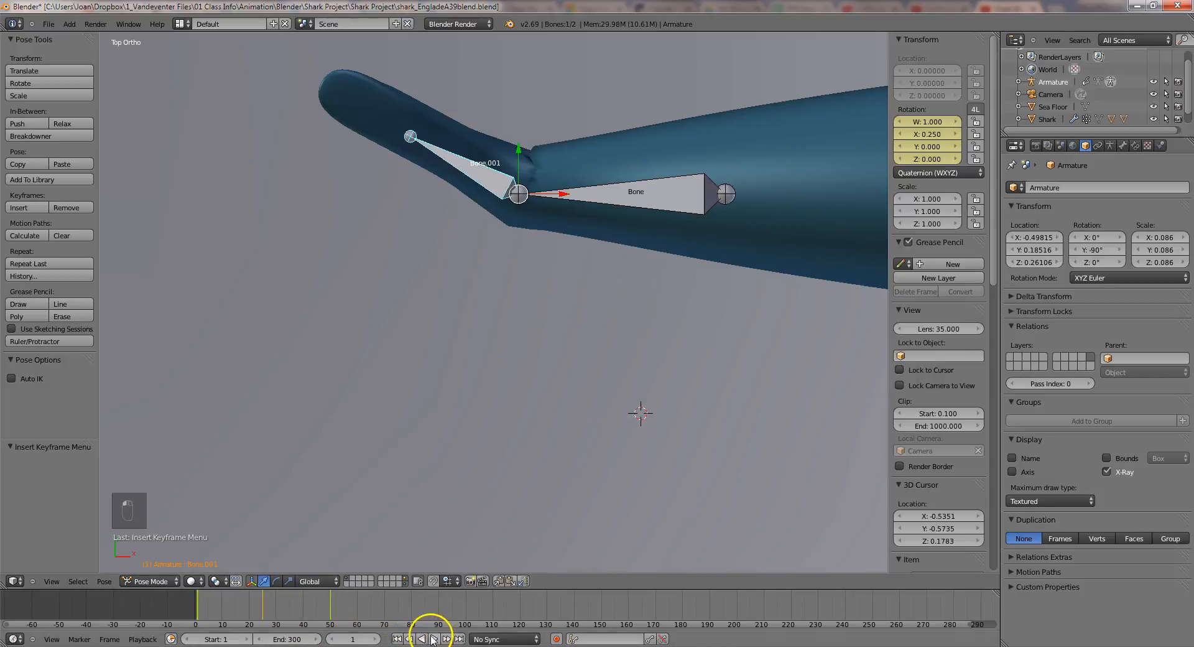
{"action": "left_click", "coordinate": [434, 639]}
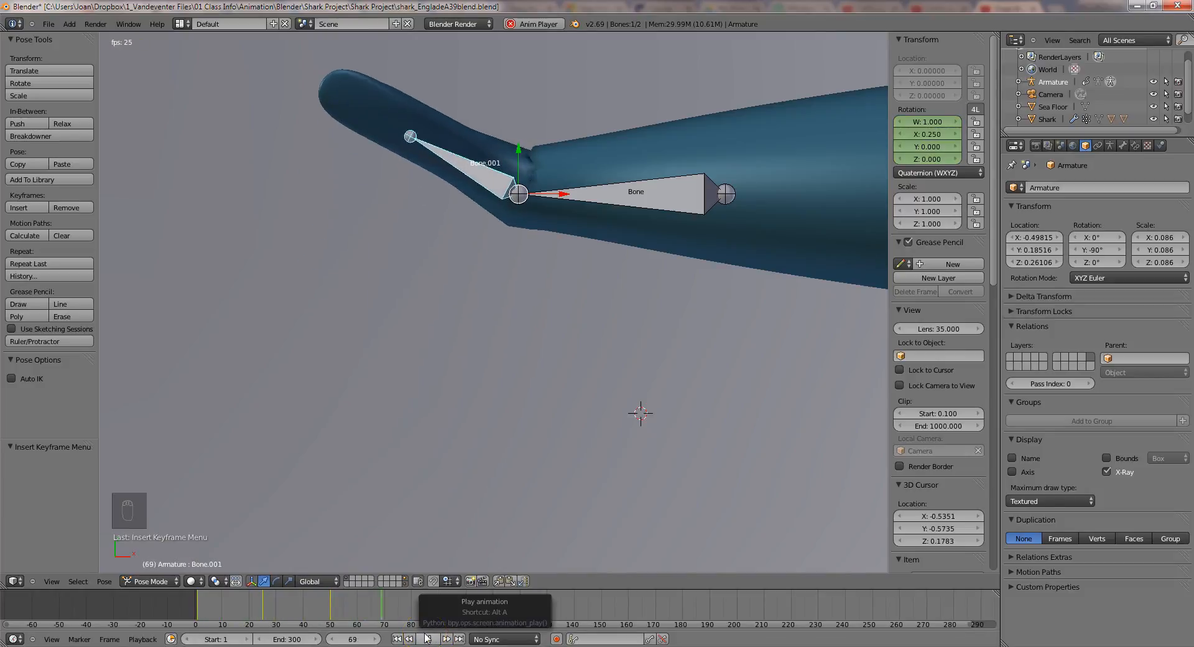
{"action": "left_click", "coordinate": [427, 637]}
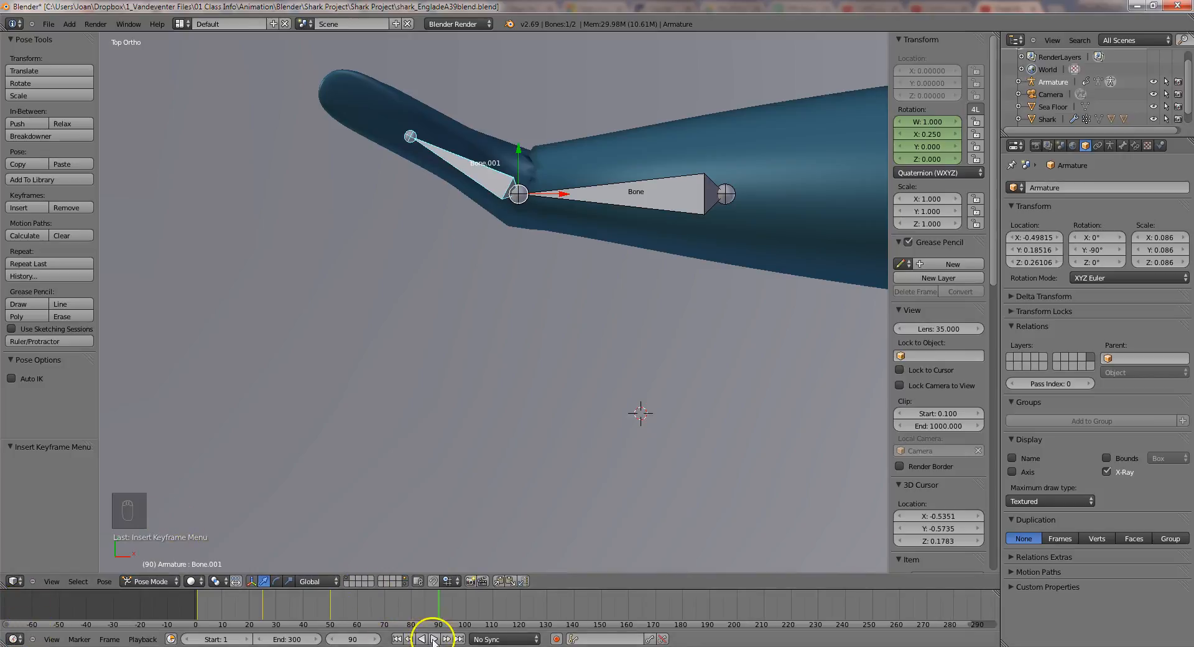
{"action": "left_click", "coordinate": [397, 639]}
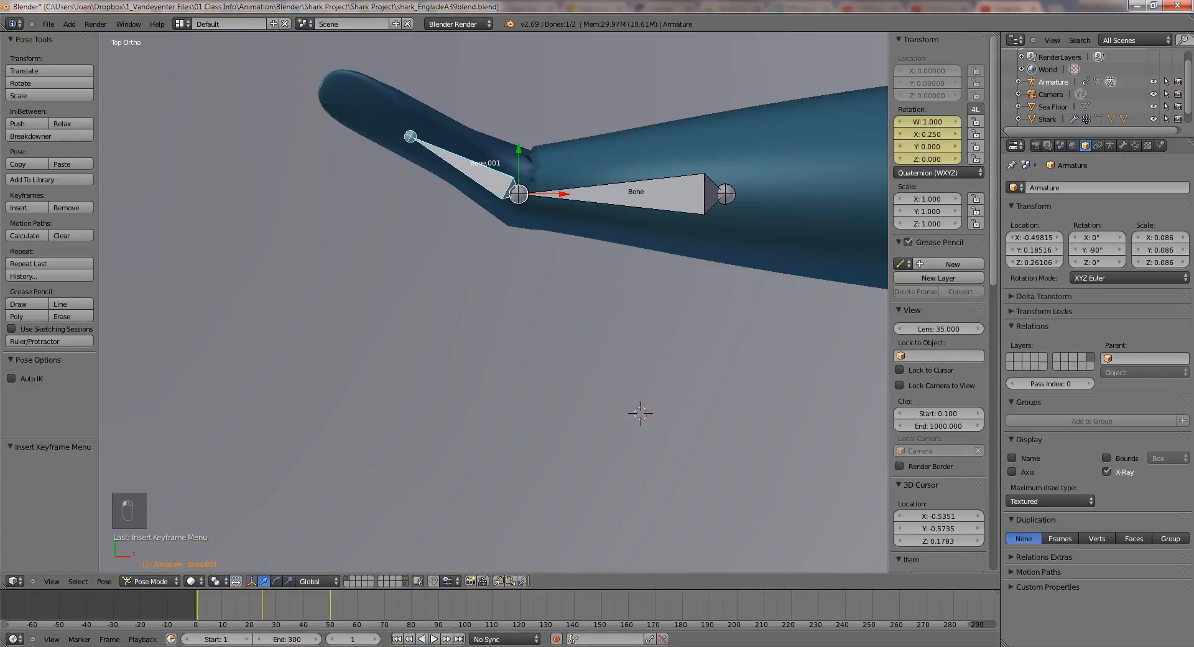
Step: Open the Graph Editor, expand Bone.001's channels and hide the W, Y and Z Quaternion curves, leaving only X visible
{"action": "left_click", "coordinate": [12, 580]}
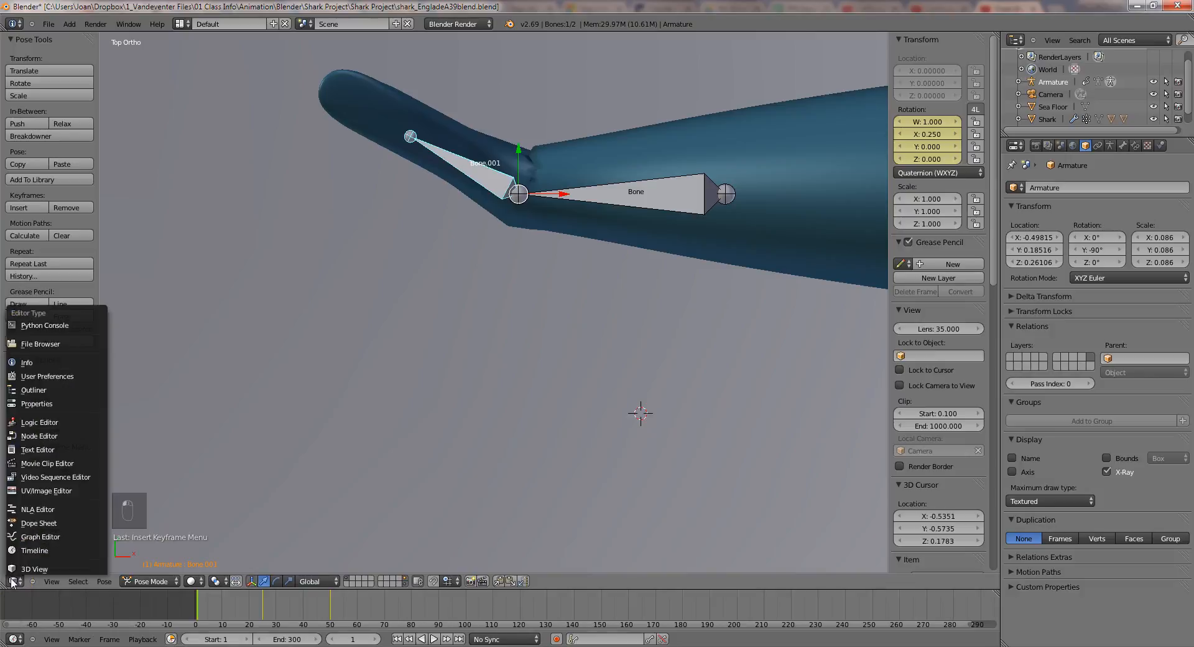
{"action": "left_click", "coordinate": [39, 537]}
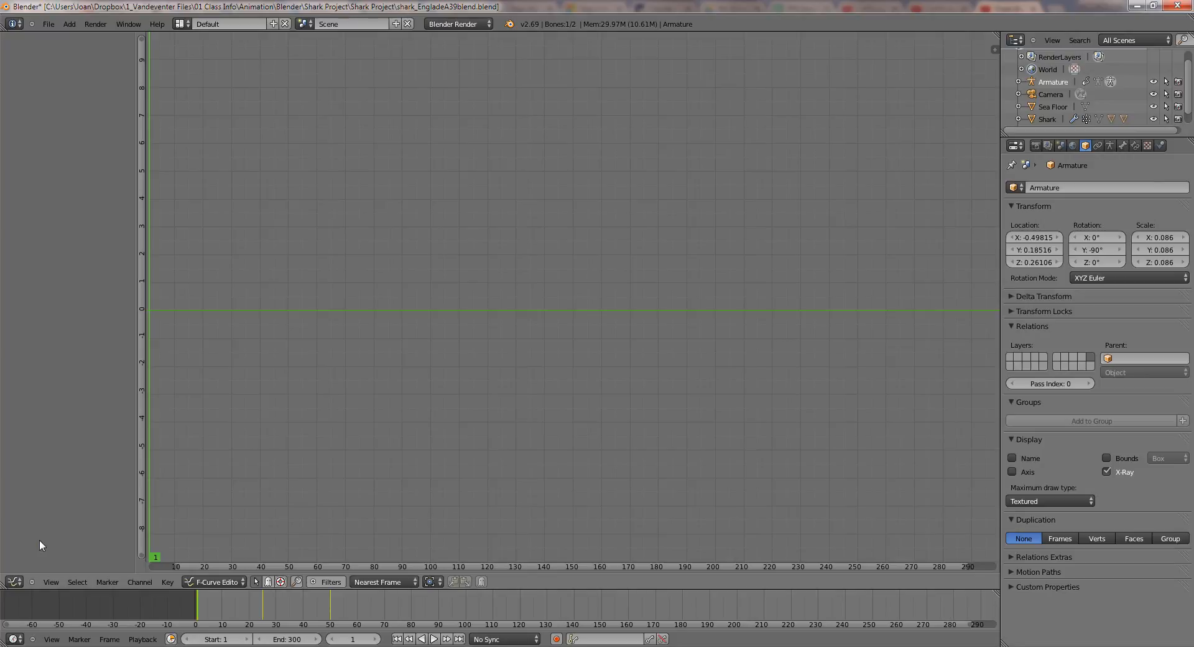
{"action": "left_click", "coordinate": [12, 373]}
{"action": "scroll", "coordinate": [155, 117], "scroll_direction": "down", "scroll_amount": 2}
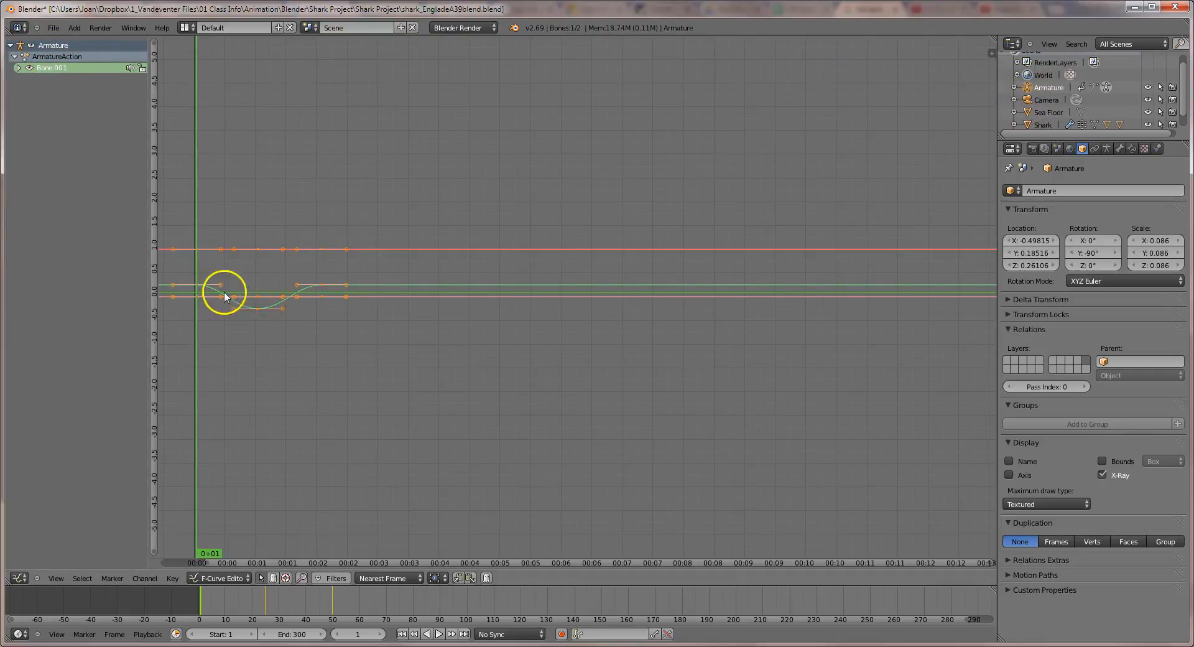
{"action": "left_click", "coordinate": [20, 68]}
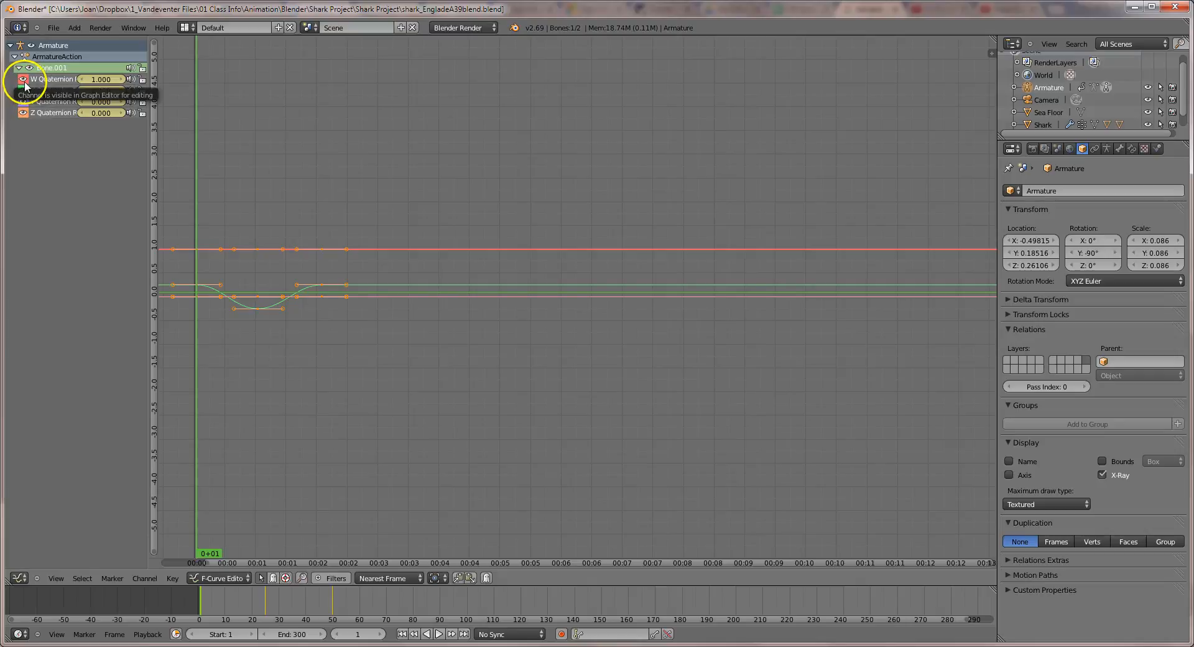
{"action": "left_click", "coordinate": [23, 79]}
{"action": "left_click", "coordinate": [23, 101]}
{"action": "left_click", "coordinate": [23, 112]}
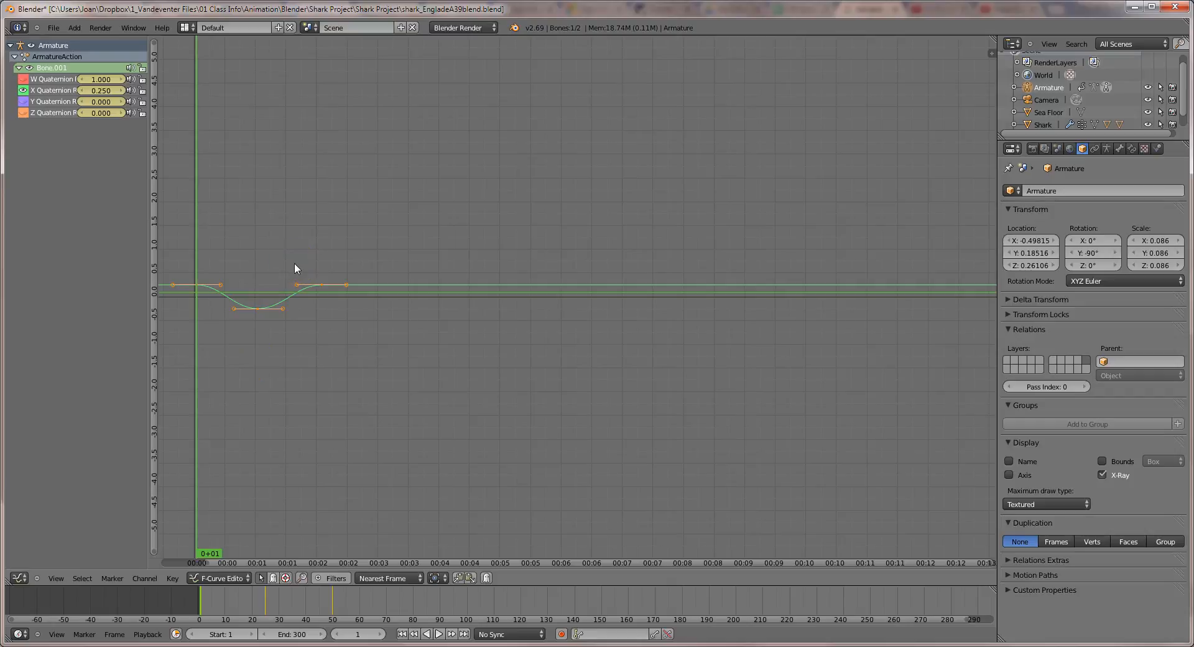
Step: Make Bone.001's X Quaternion rotation curve repeat with the Make Cyclic (F-Modifier) extrapolation mode
{"action": "left_click", "coordinate": [151, 577]}
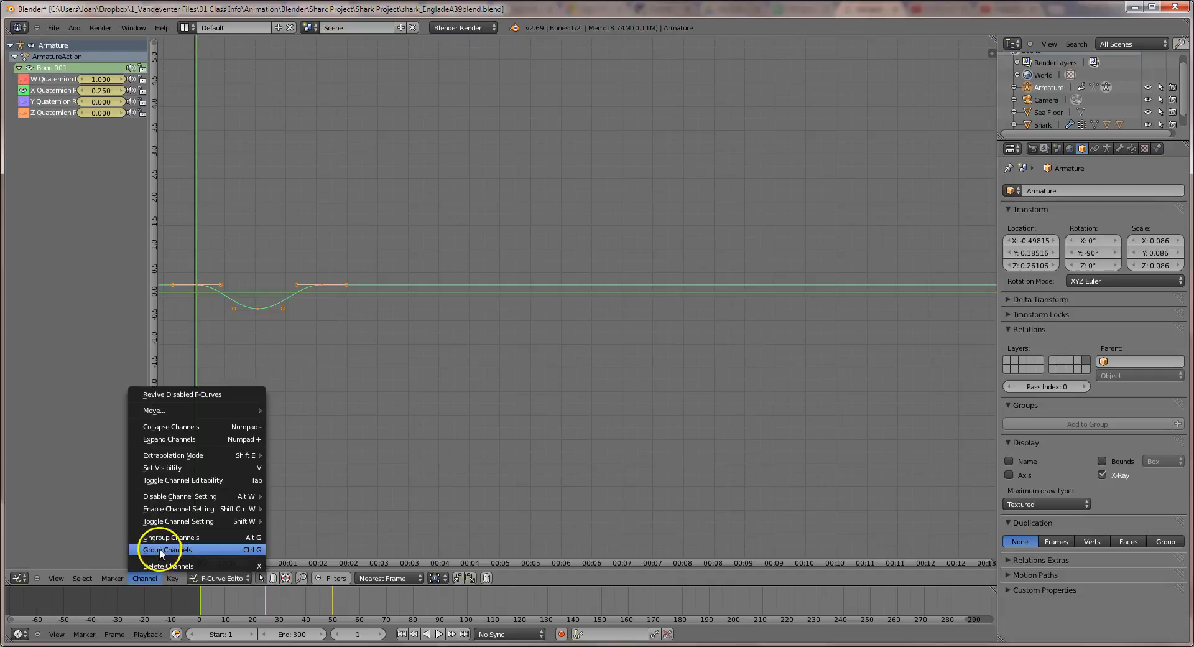
{"action": "mouse_move", "coordinate": [195, 458]}
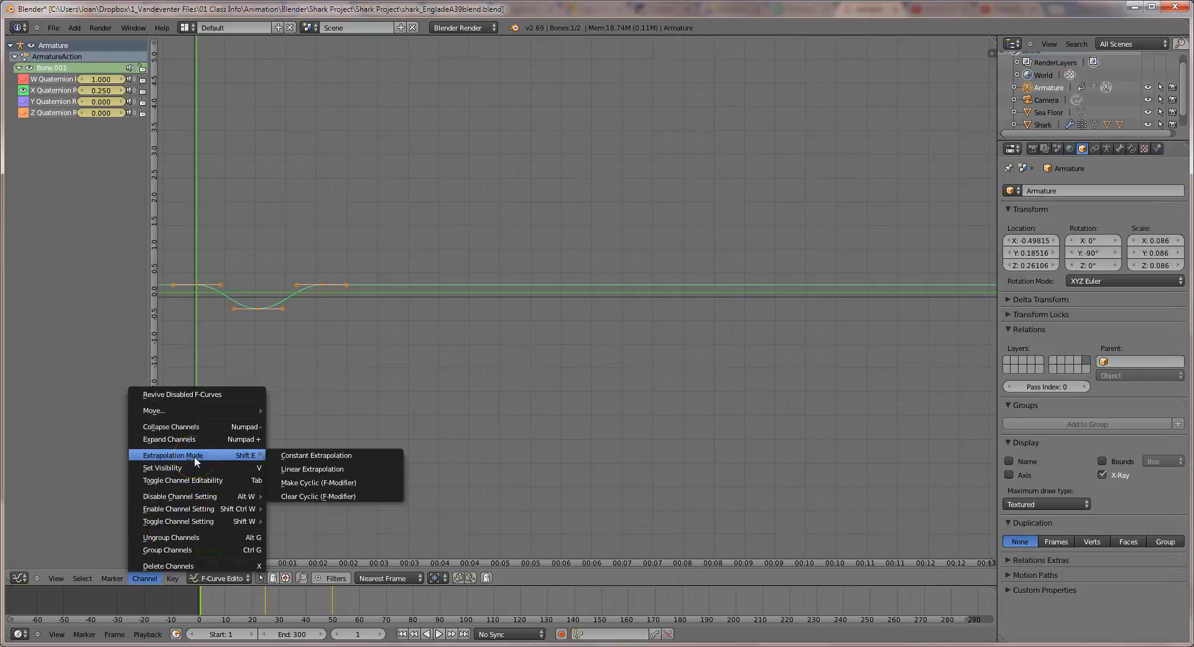
{"action": "left_click", "coordinate": [304, 481]}
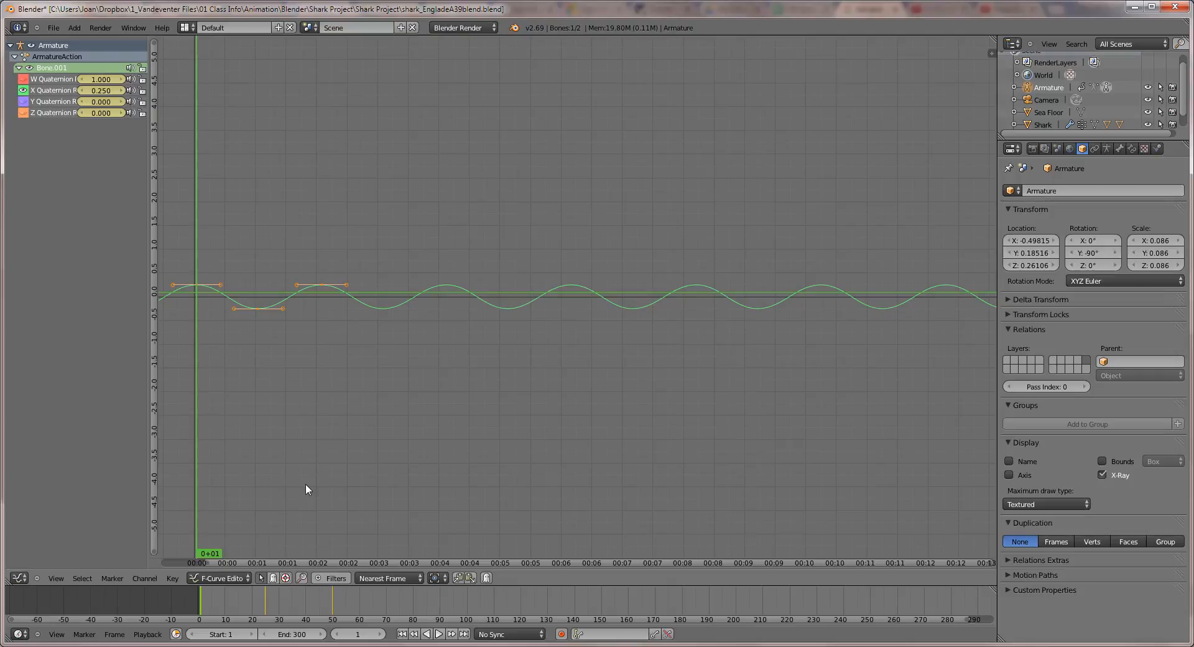
Step: Return to the 3D View and play the cyclic tail swing, stopping it and going back to frame 1
{"action": "left_click", "coordinate": [20, 578]}
{"action": "left_click", "coordinate": [26, 564]}
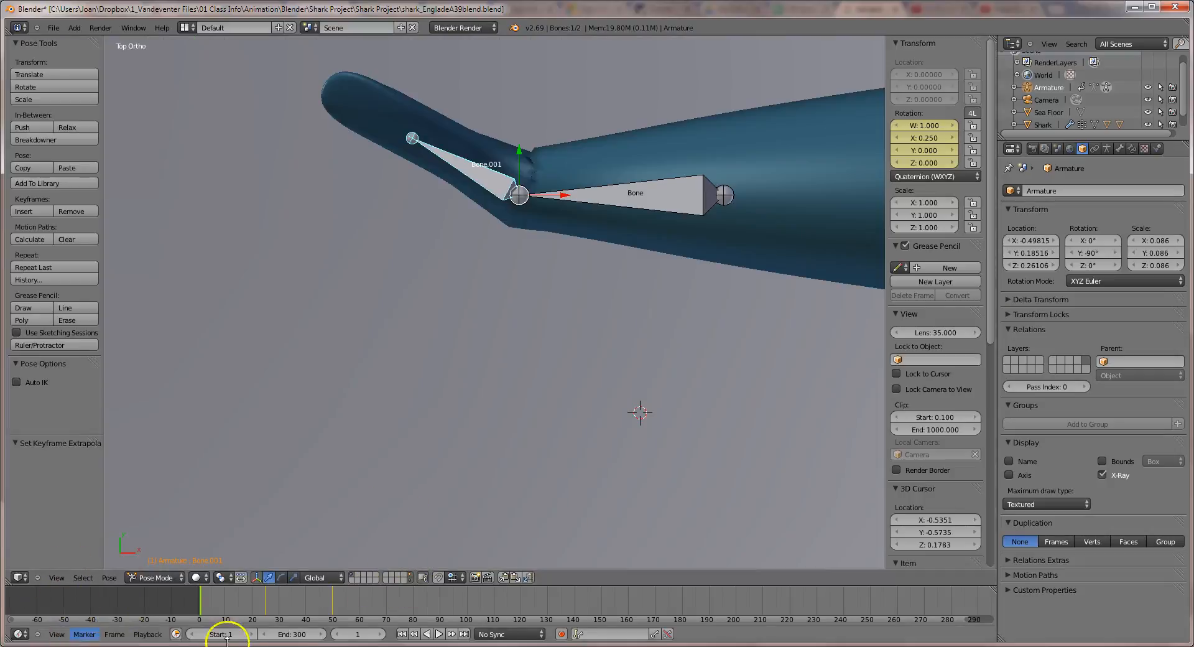
{"action": "left_click", "coordinate": [438, 634]}
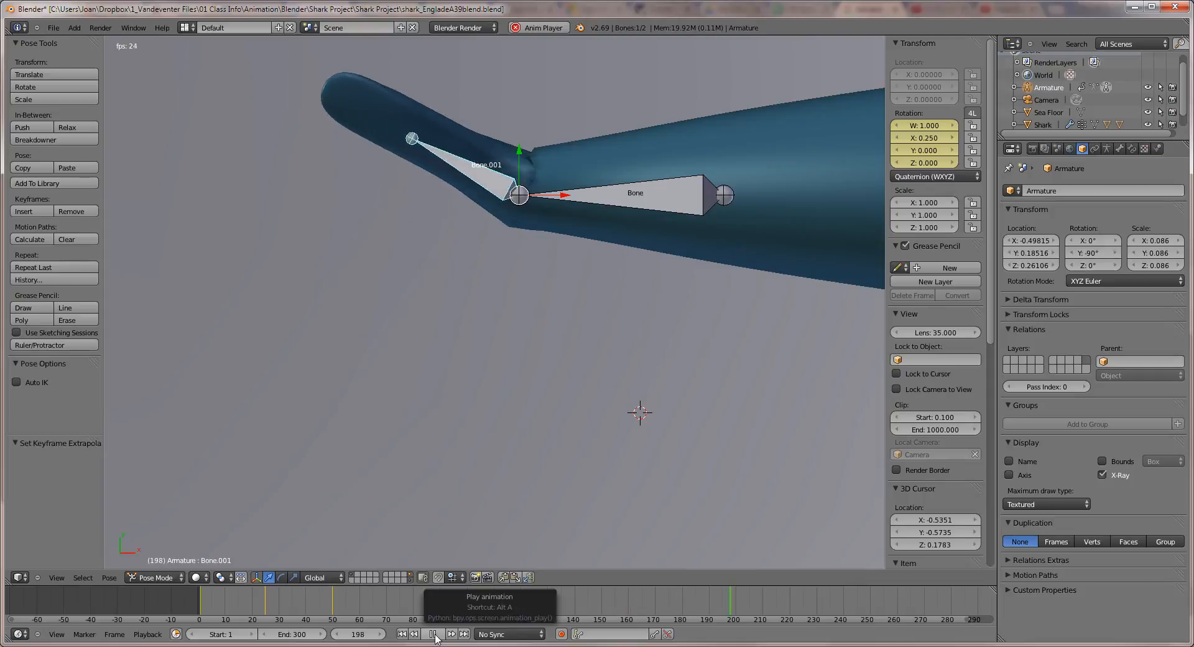
{"action": "left_click", "coordinate": [434, 634]}
{"action": "left_click", "coordinate": [402, 634]}
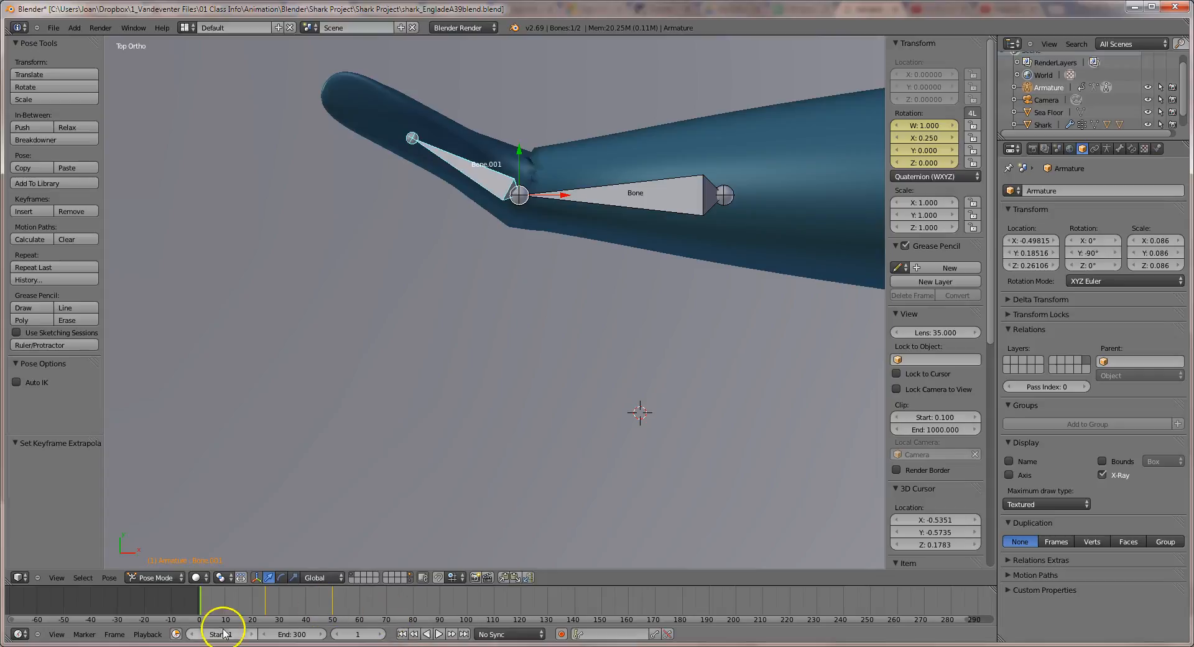
Step: Deselect the bones, switch the armature from Pose Mode to Object Mode and deselect everything
{"action": "key", "text": "a"}
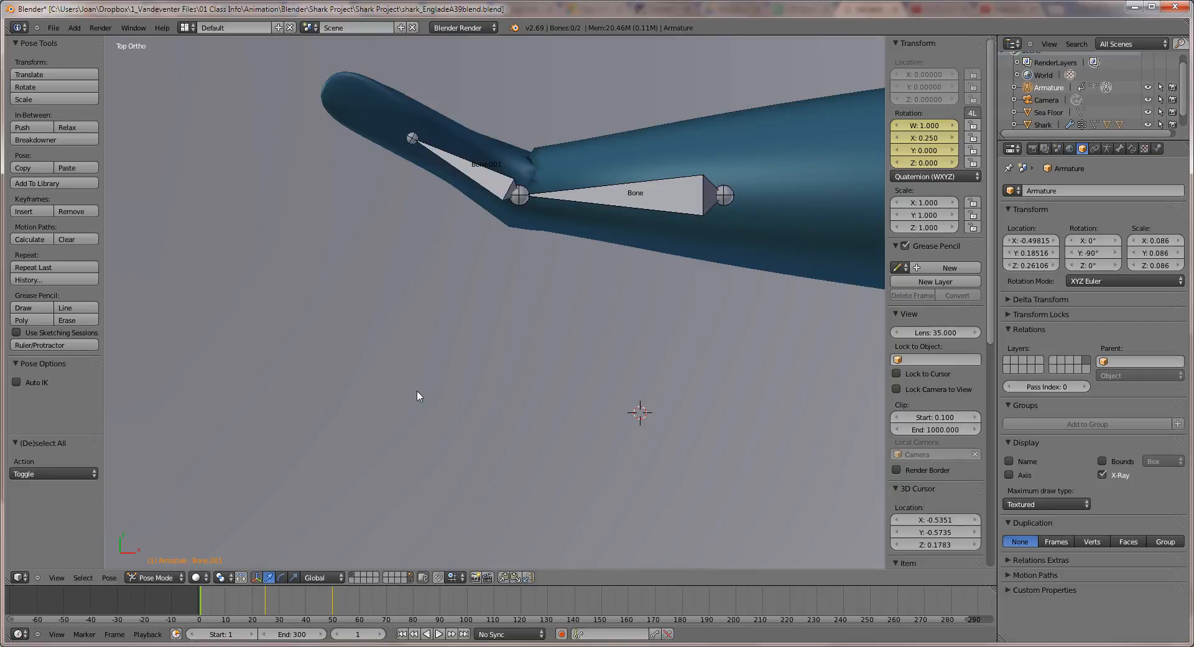
{"action": "left_click", "coordinate": [154, 578]}
{"action": "left_click", "coordinate": [155, 564]}
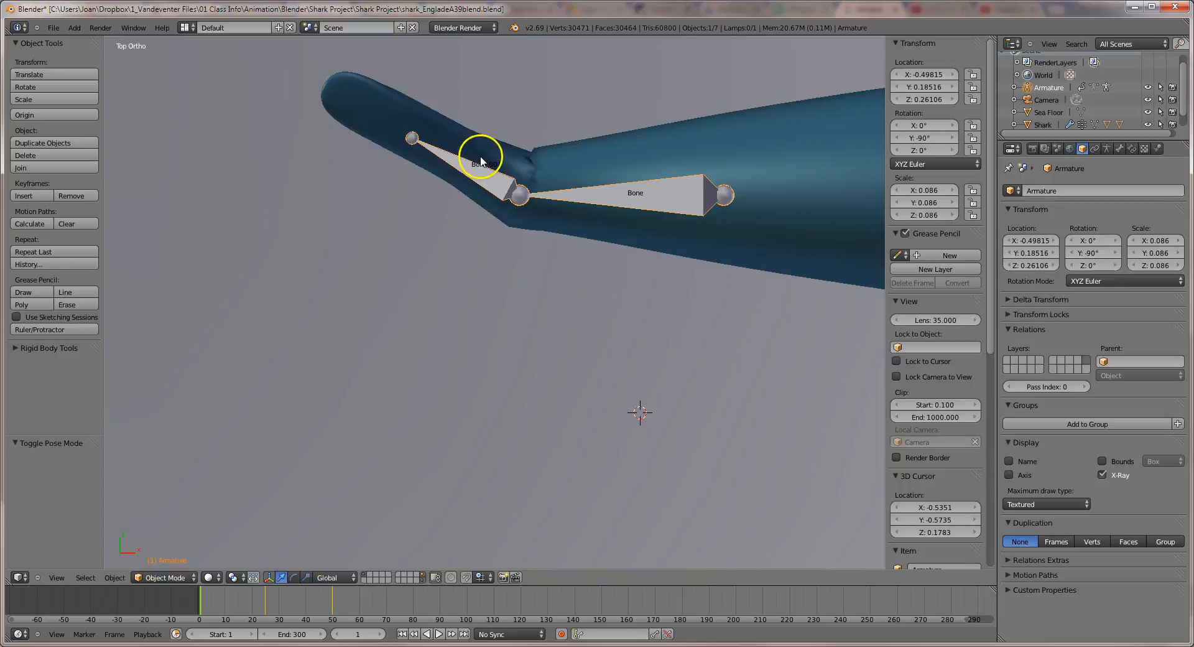
{"action": "key", "text": "a"}
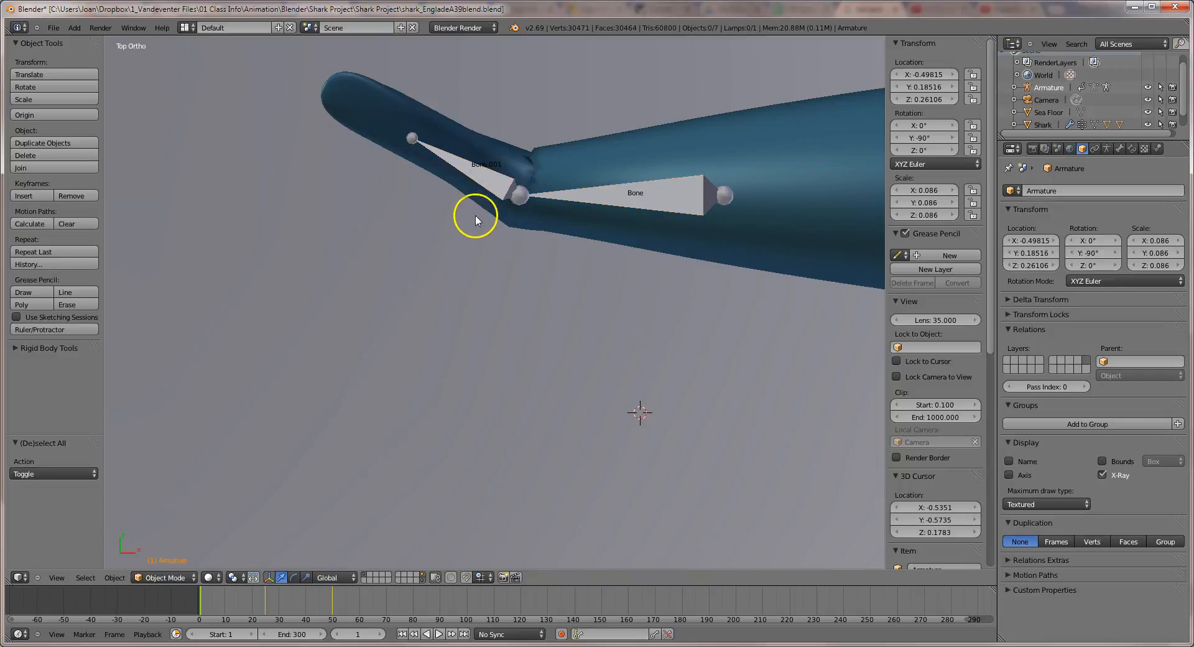
Step: Select the armature and add the shark as the active object, and parent the armature to the shark with the Object option
{"action": "right_click", "coordinate": [485, 184]}
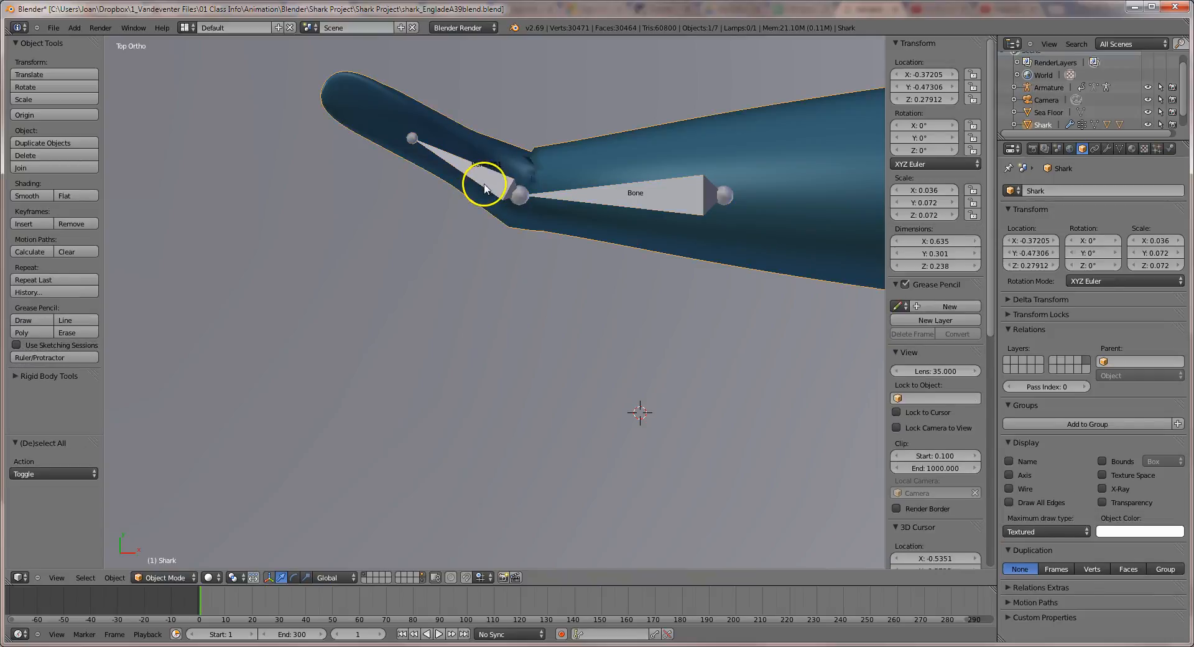
{"action": "right_click", "coordinate": [556, 199]}
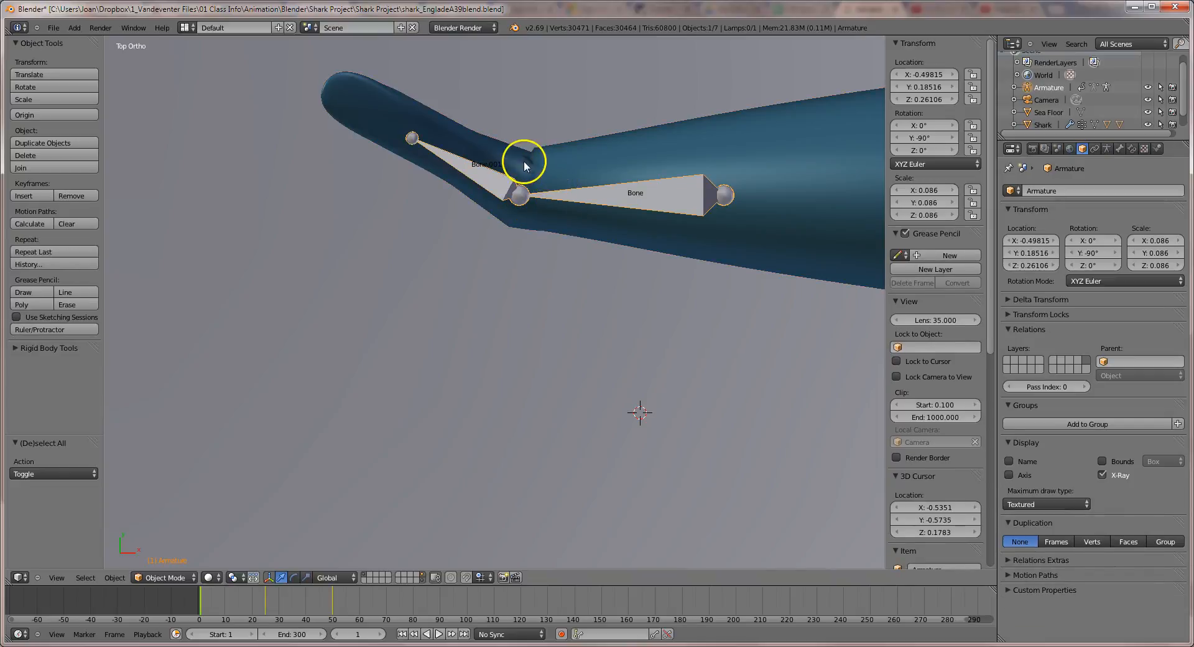
{"action": "right_click", "coordinate": [554, 144], "text": "shift"}
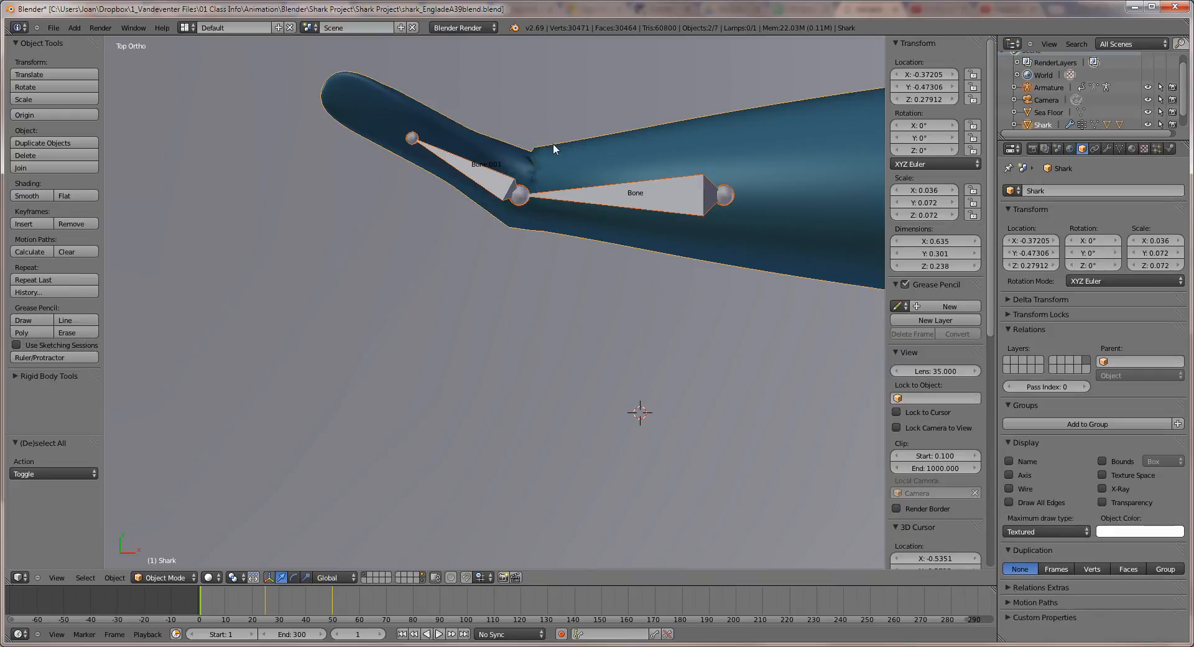
{"action": "key", "text": "ctrl+p"}
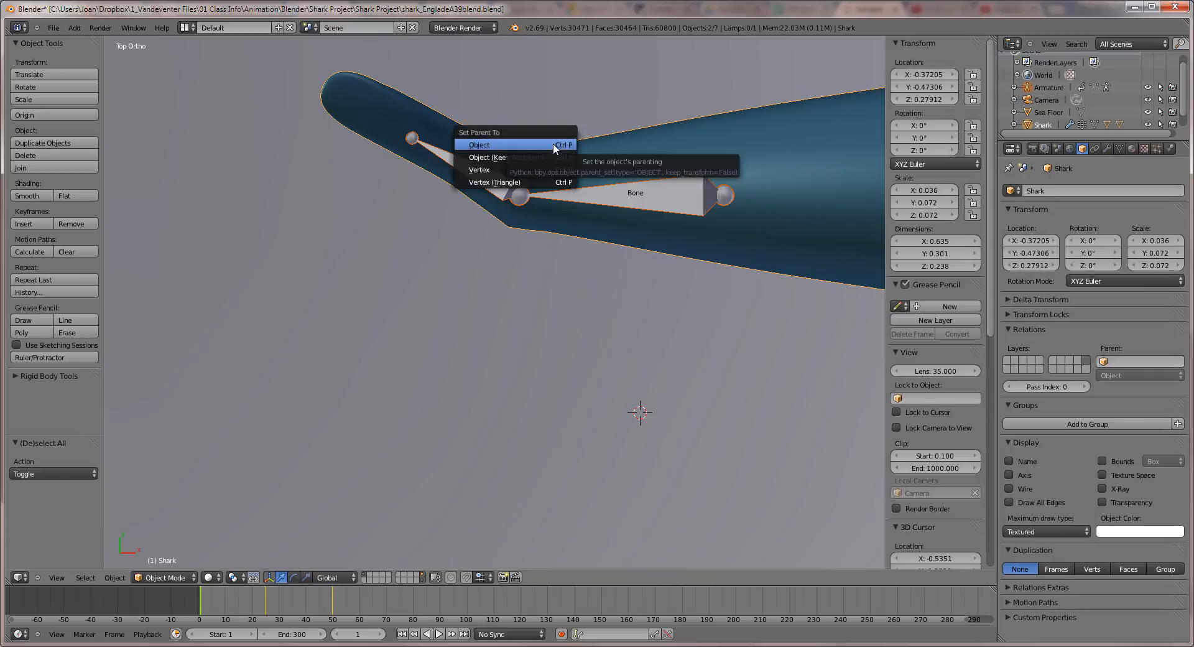
{"action": "left_click", "coordinate": [553, 144]}
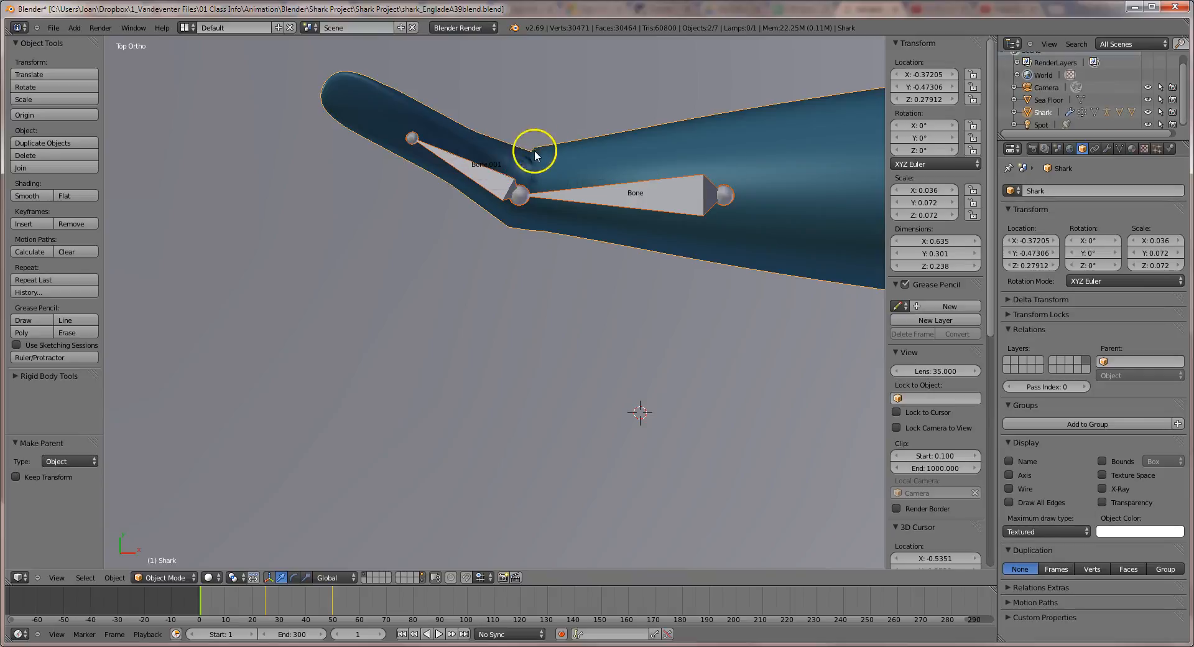
{"action": "left_click", "coordinate": [516, 380]}
{"action": "left_click", "coordinate": [584, 398]}
Step: Save the project as a new blend file in the same folder, changing the number in its name to A48
{"action": "left_click", "coordinate": [55, 28]}
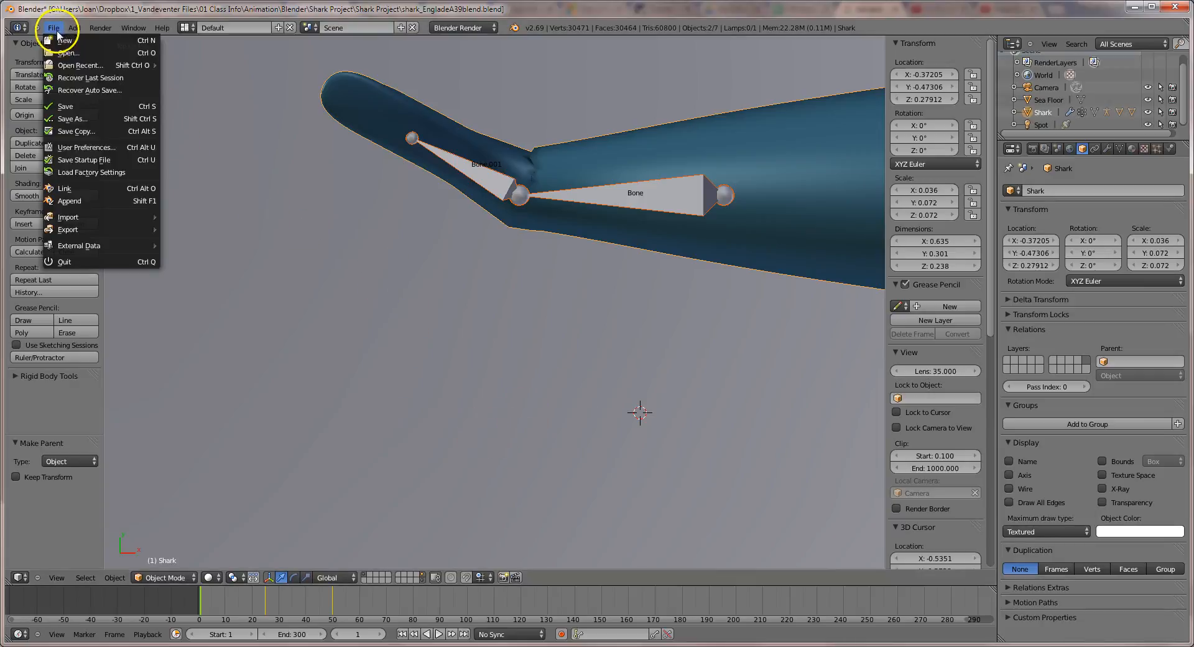
{"action": "left_click", "coordinate": [121, 124]}
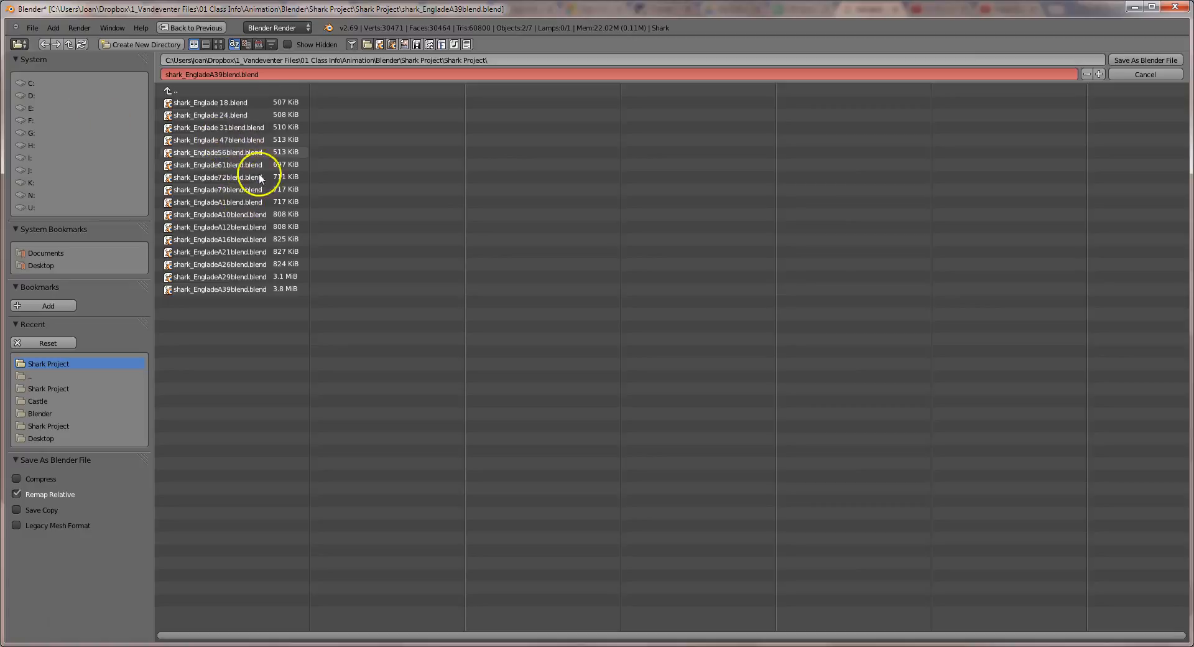
{"action": "left_click", "coordinate": [226, 75]}
{"action": "key", "text": "BackSpace"}
{"action": "key", "text": "BackSpace"}
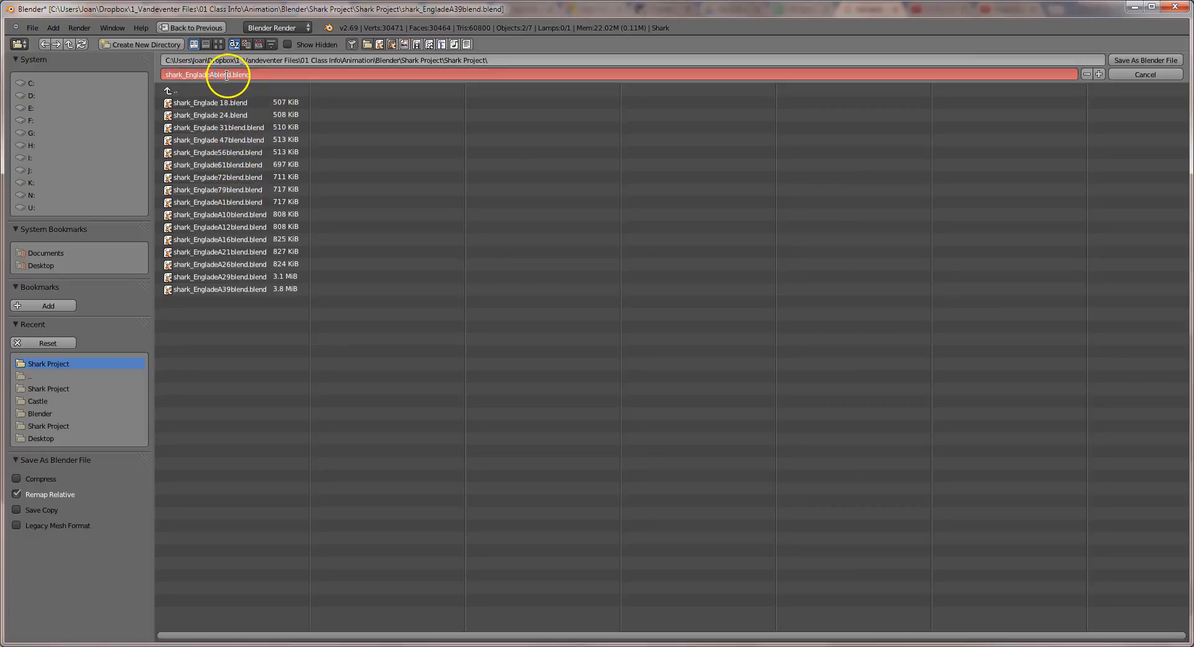
{"action": "type", "text": "48"}
{"action": "key", "text": "Return"}
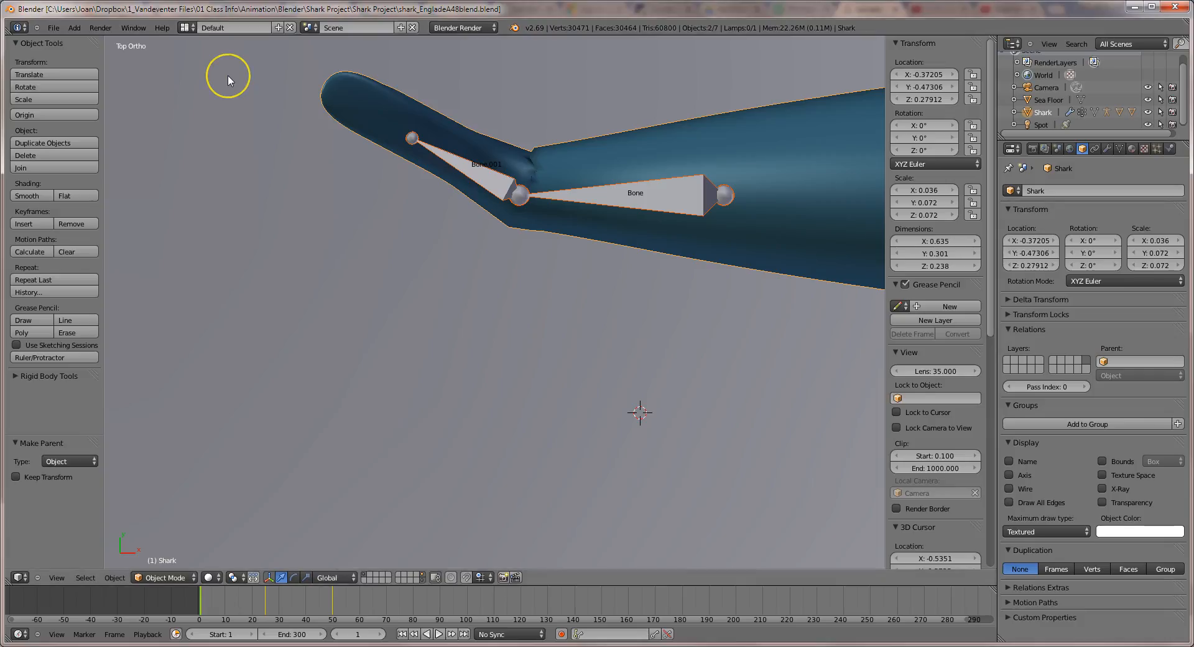
Step: In the camera view, select only the shark and move it about -0.934 along X, nearly out of the camera frame
{"action": "left_click", "coordinate": [266, 272]}
{"action": "key", "text": "KP_0"}
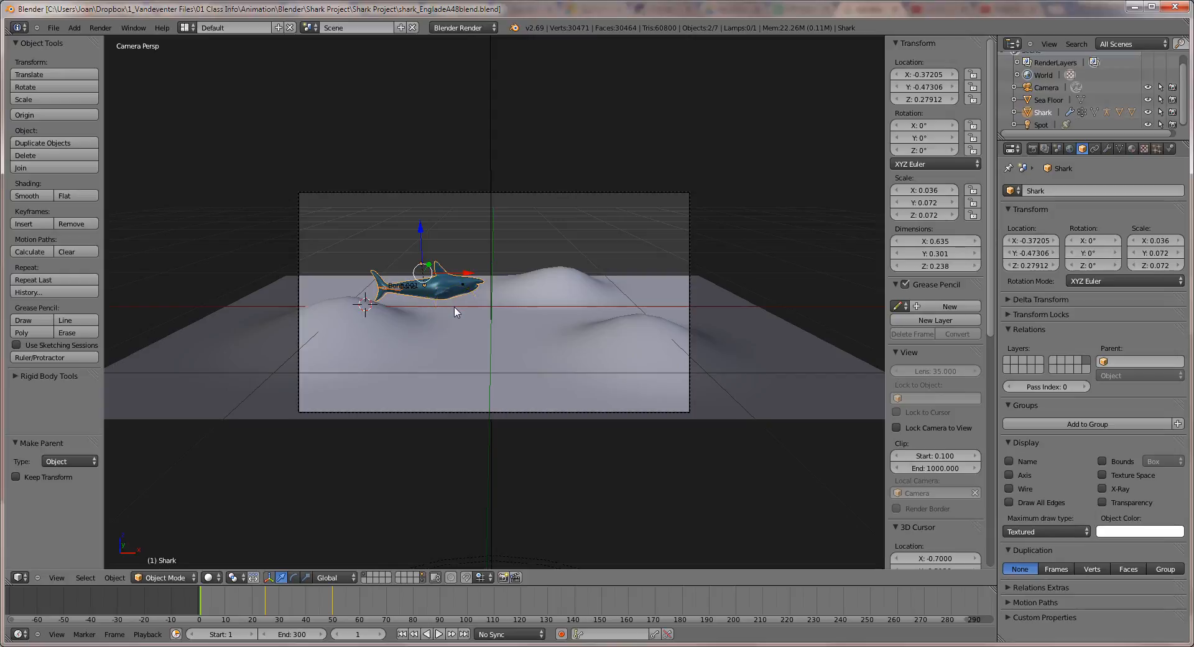
{"action": "key", "text": "a"}
{"action": "right_click", "coordinate": [422, 280]}
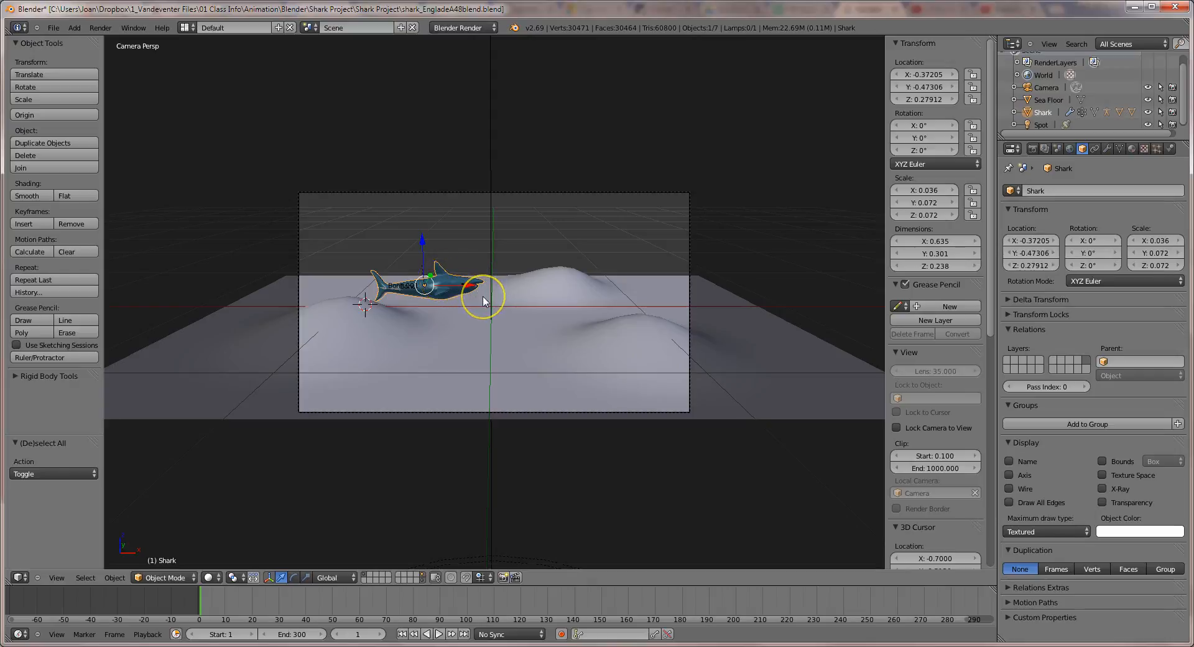
{"action": "left_click_drag", "start_coordinate": [470, 285], "coordinate": [303, 297]}
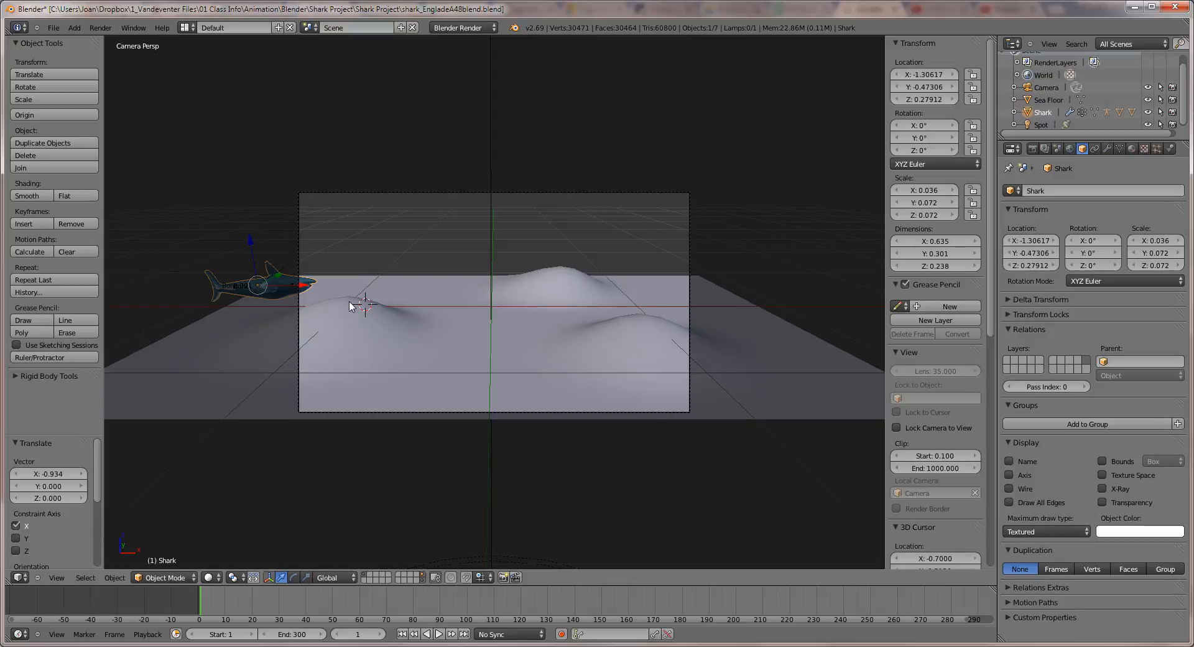
Step: In the top view, move the shark about -0.123 along Y towards the camera and check its position through the camera
{"action": "key", "text": "KP_7"}
{"action": "scroll", "coordinate": [350, 306], "scroll_direction": "down", "scroll_amount": 6}
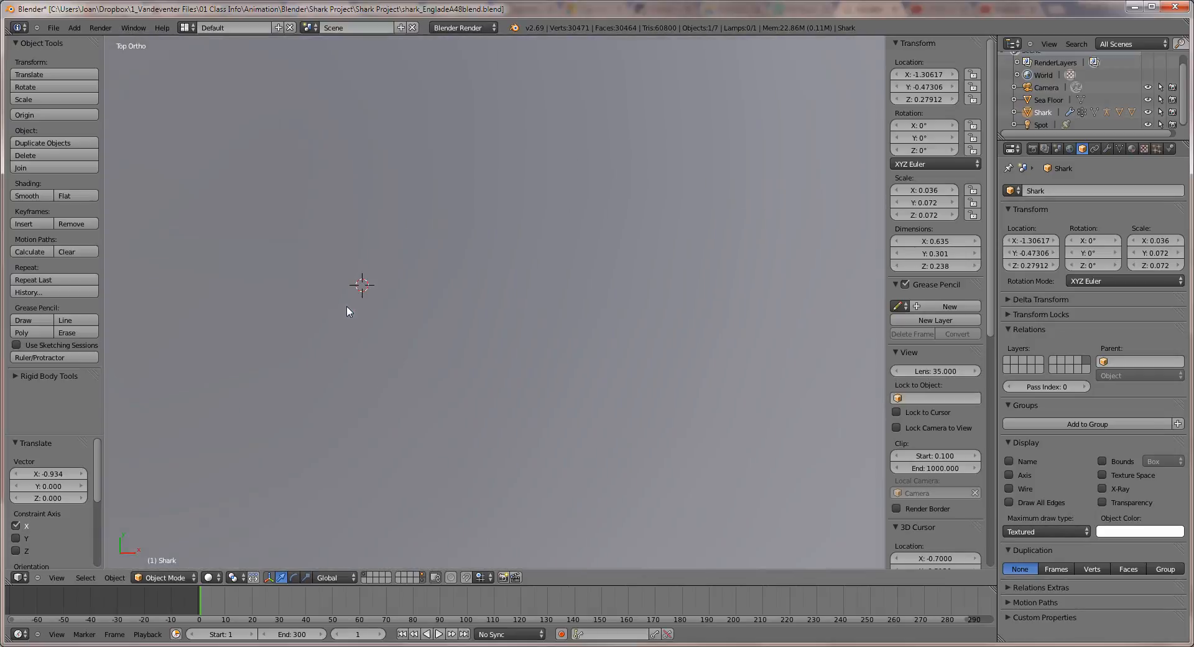
{"action": "scroll", "coordinate": [440, 319], "scroll_direction": "down", "scroll_amount": 4}
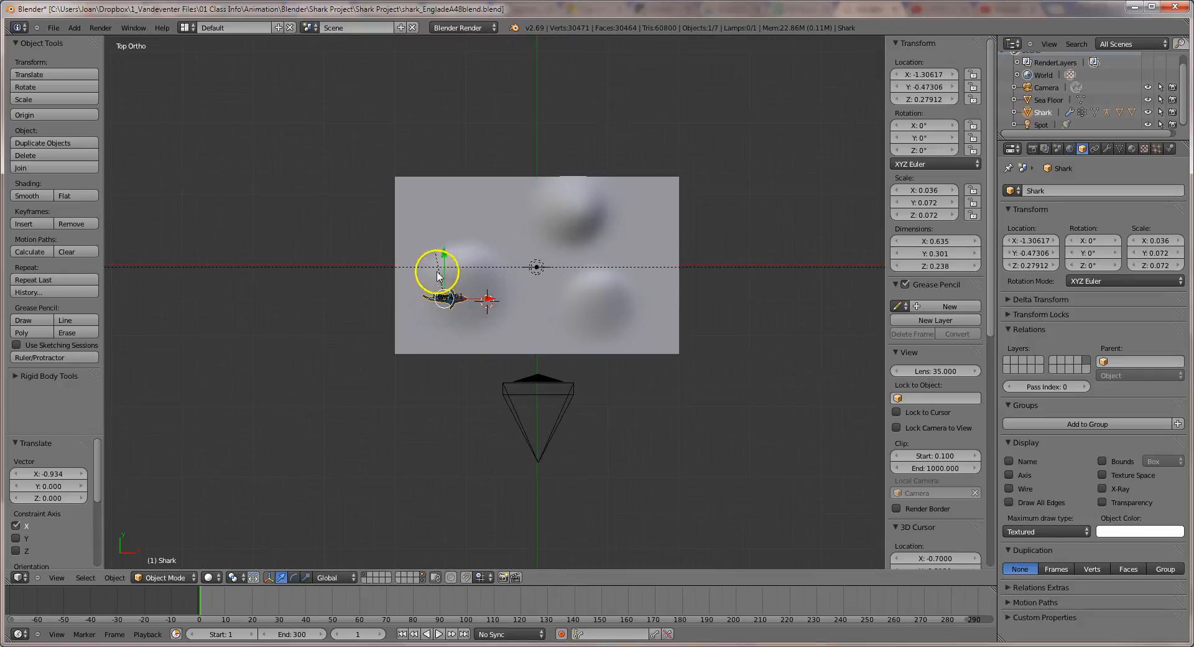
{"action": "left_click_drag", "start_coordinate": [442, 255], "coordinate": [441, 266]}
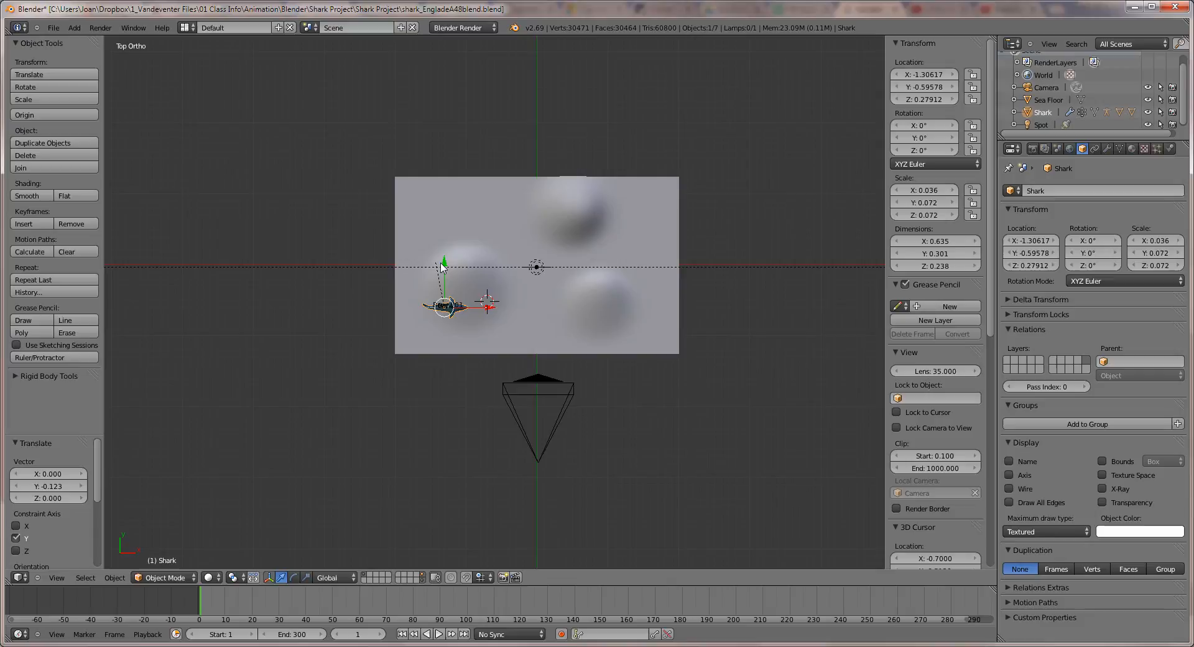
{"action": "left_click", "coordinate": [411, 308]}
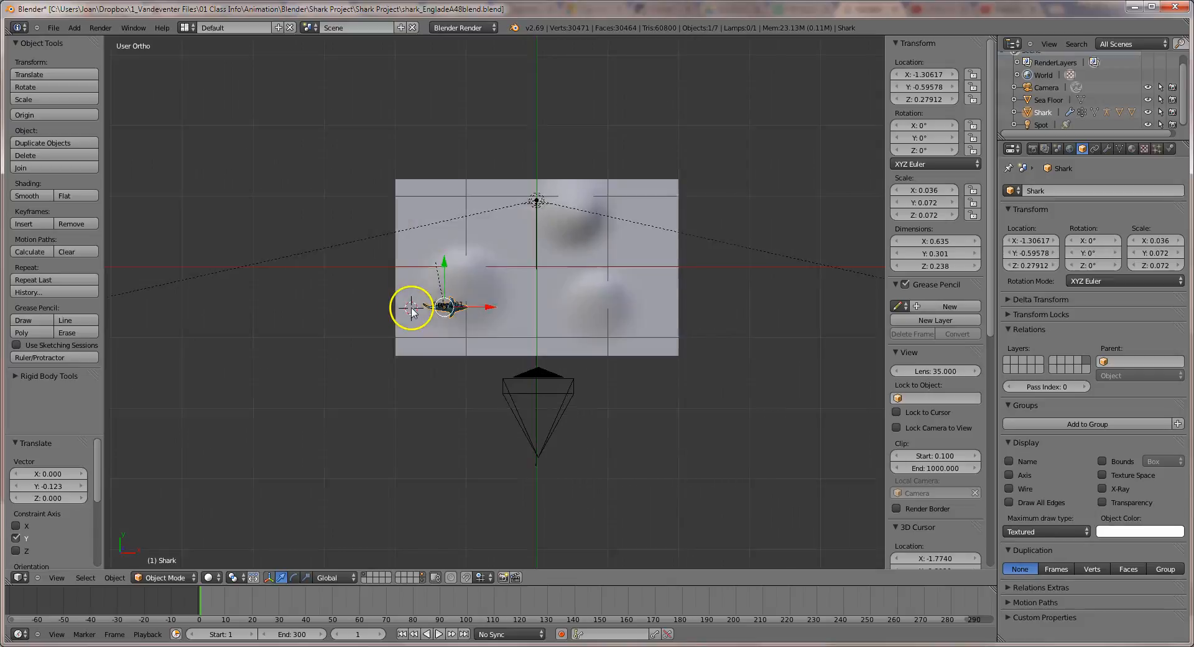
{"action": "key", "text": "KP_1"}
{"action": "key", "text": "KP_0"}
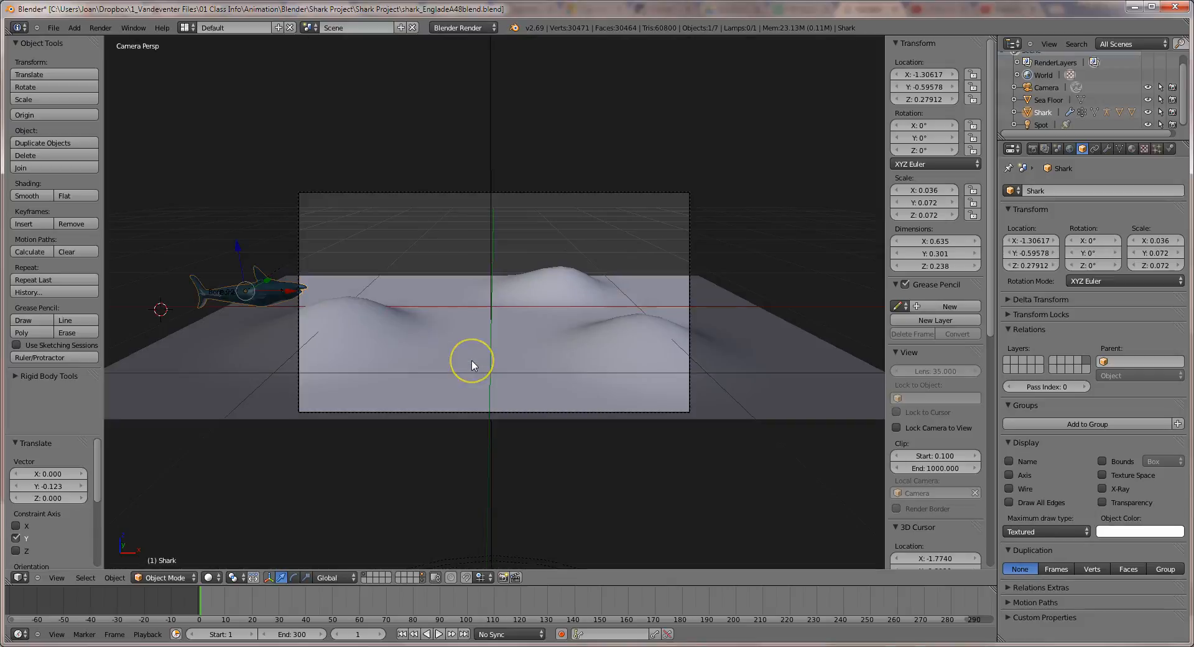
Step: Move the shark about 0.070 along X so its nose enters the camera frame, and keep it selected
{"action": "key", "text": "g"}
{"action": "key", "text": "x"}
{"action": "left_click", "coordinate": [300, 294]}
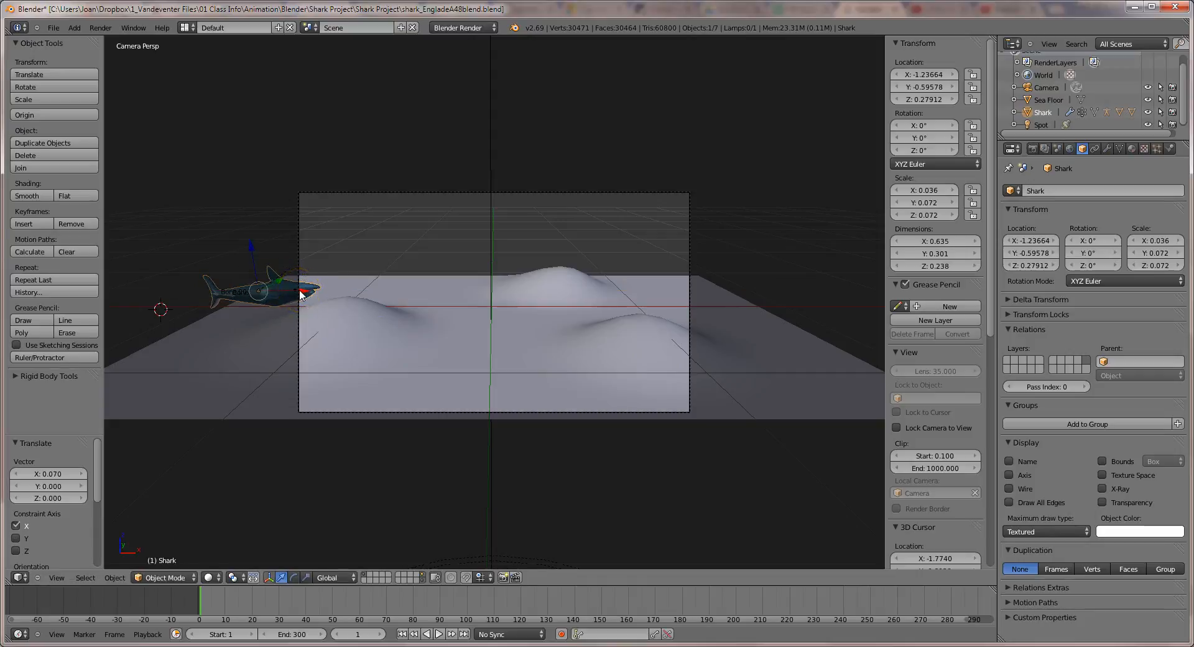
{"action": "key", "text": "KP_7"}
{"action": "key", "text": "KP_0"}
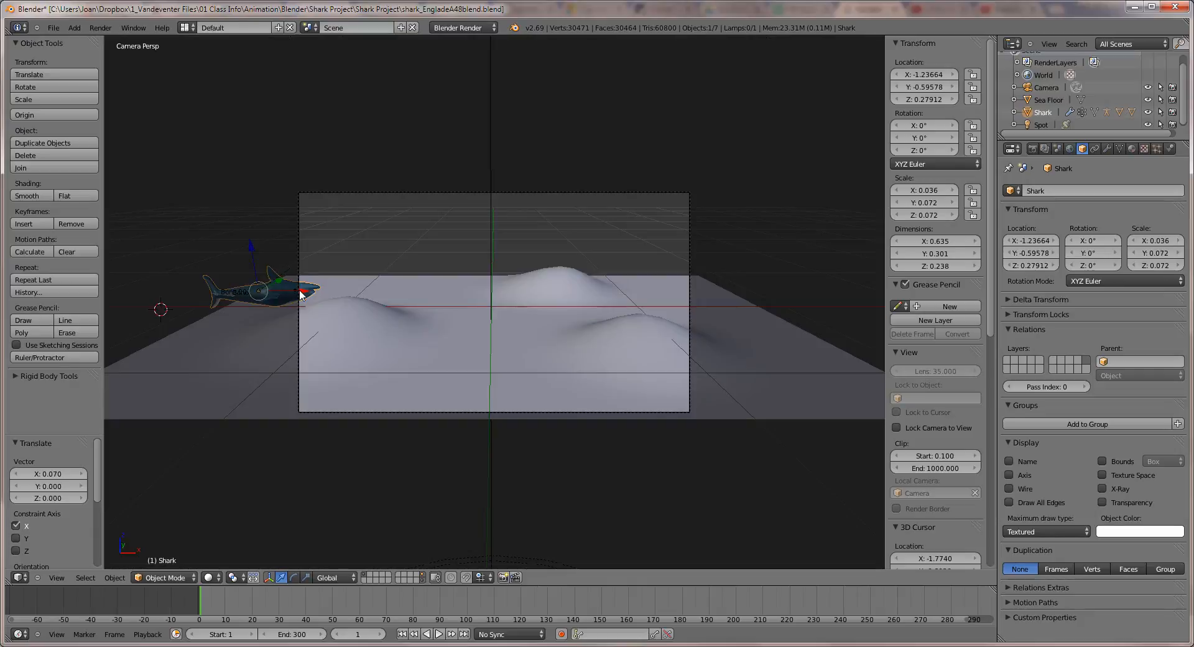
{"action": "right_click", "coordinate": [260, 294]}
Step: In the top view, place the 3D cursor between the sea floor and the camera, add a Path curve there, and inspect its direction in Edit Mode
{"action": "key", "text": "KP_7"}
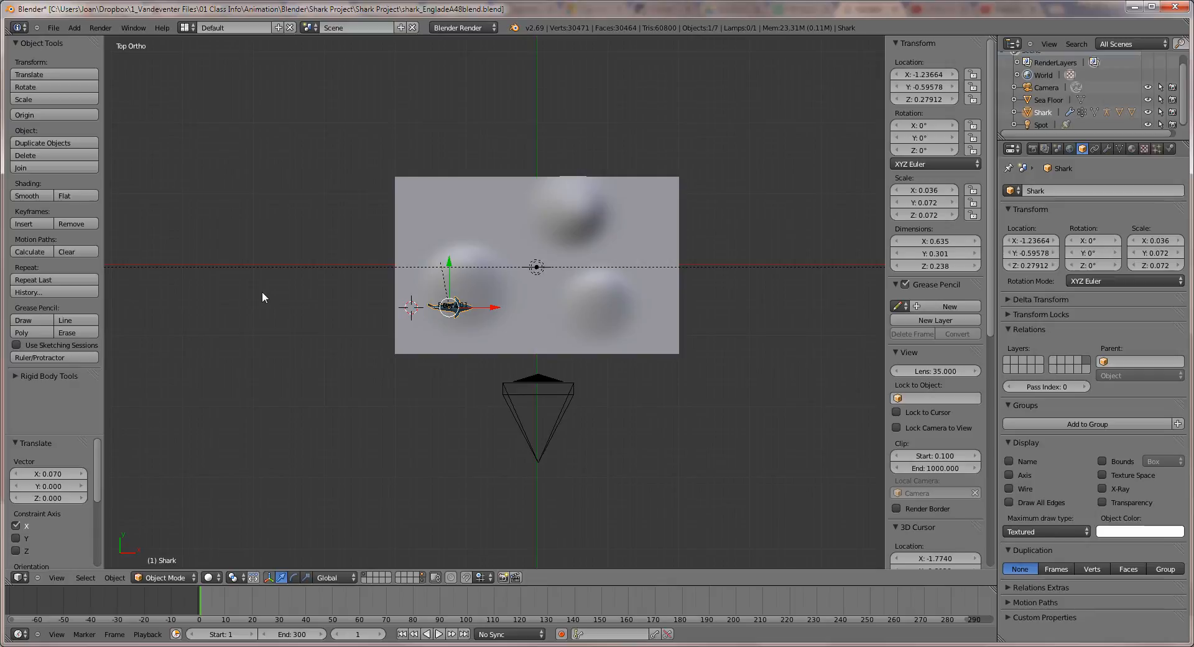
{"action": "left_click", "coordinate": [464, 370]}
{"action": "key", "text": "shift+a"}
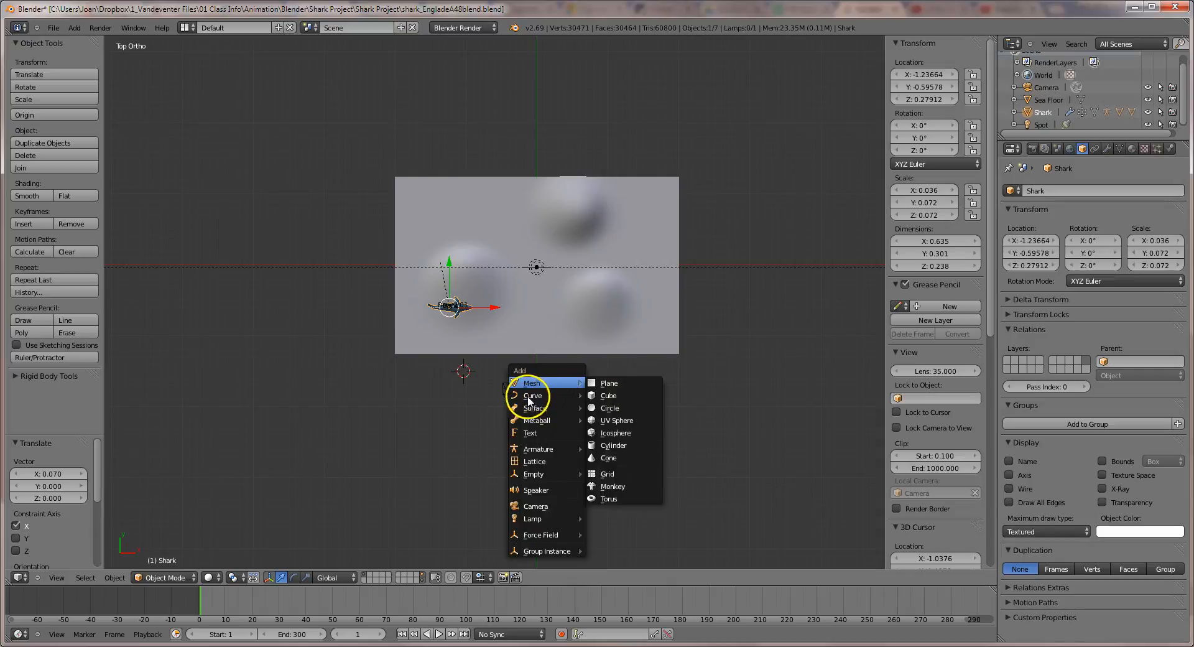
{"action": "mouse_move", "coordinate": [526, 396]}
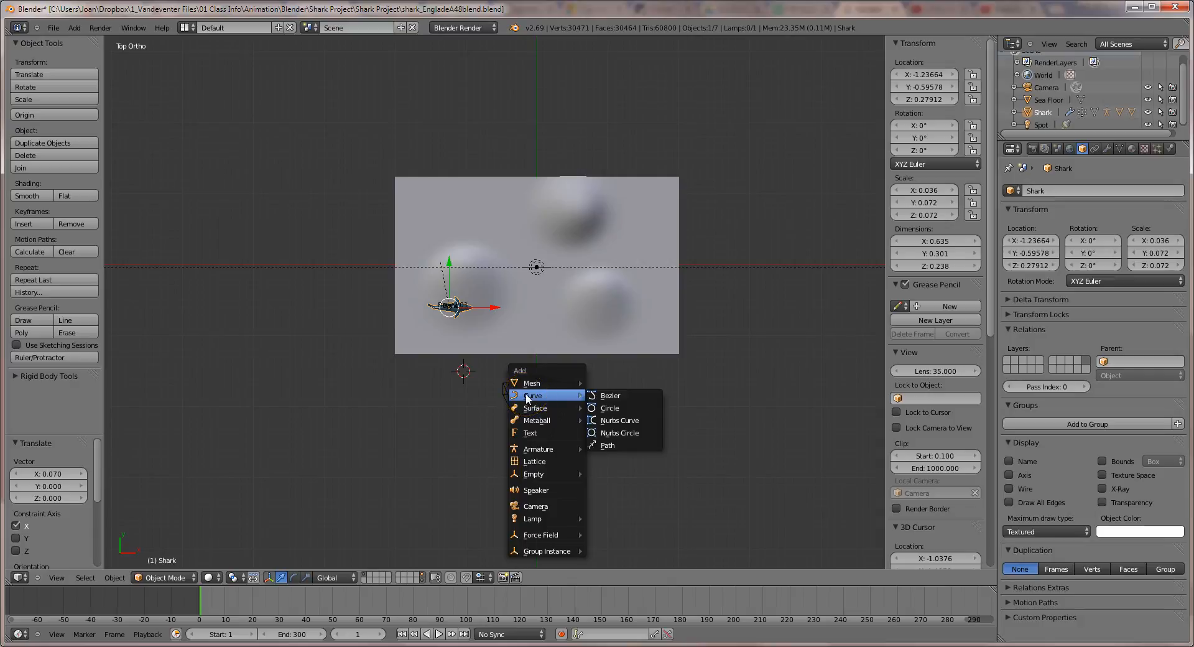
{"action": "left_click", "coordinate": [606, 444]}
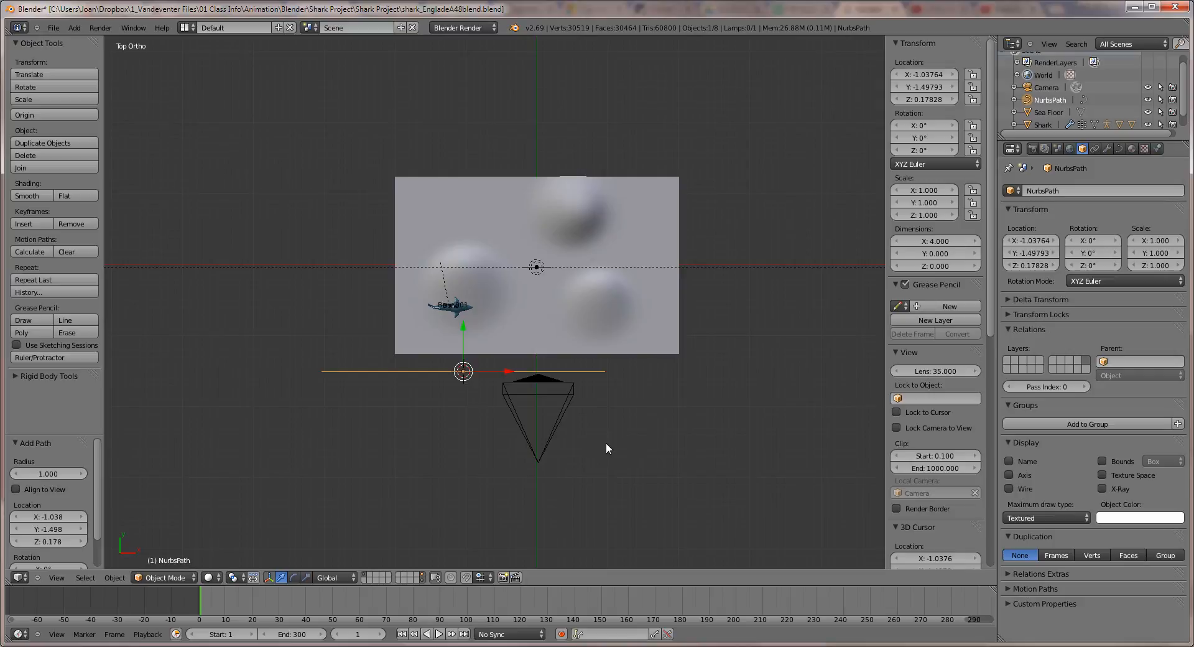
{"action": "key", "text": "Tab"}
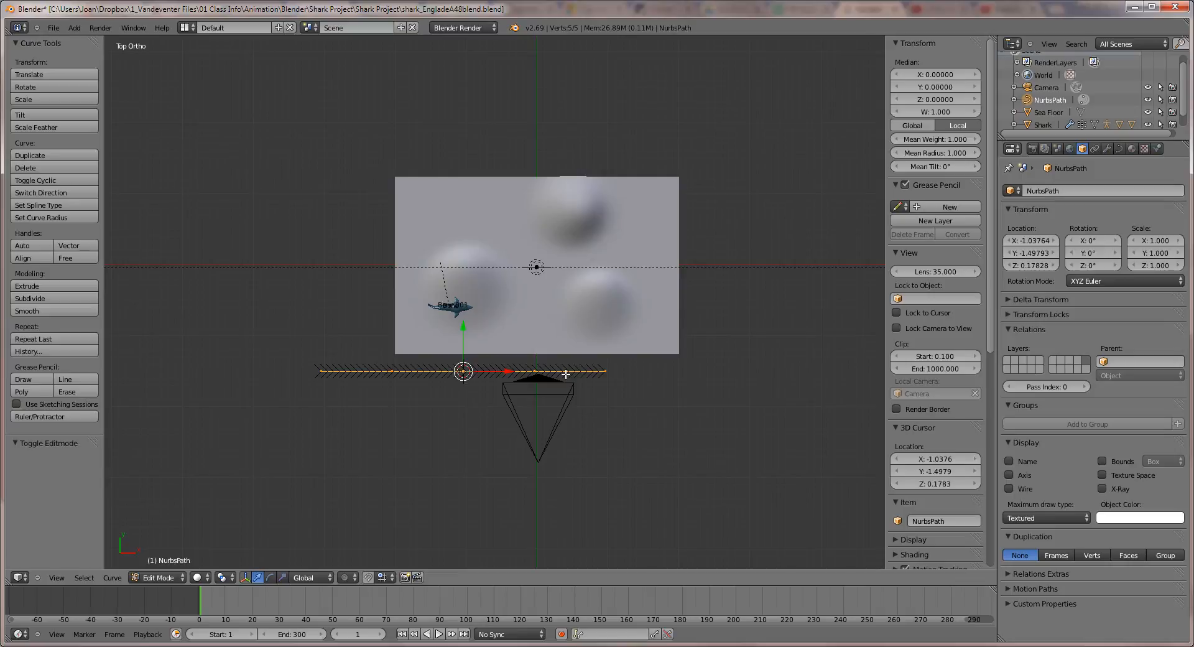
{"action": "key", "text": "Tab"}
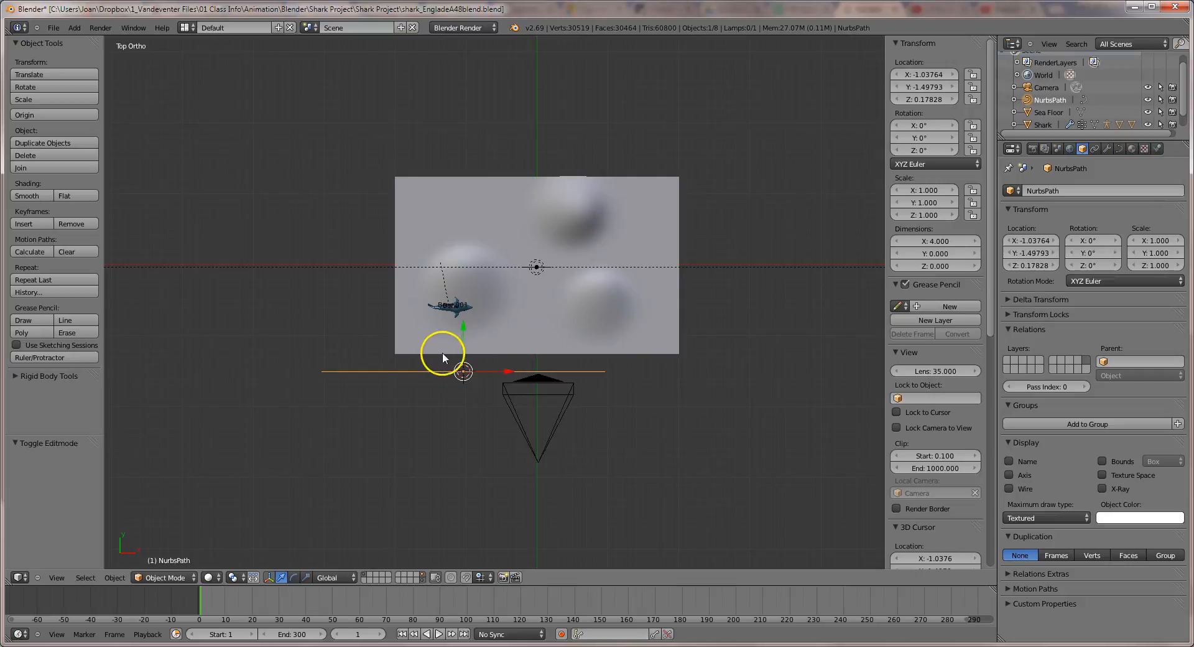
Step: Move the whole path in line with the shark, to about X 0.637 and Y -0.604, extending ahead of its nose
{"action": "left_click_drag", "start_coordinate": [464, 328], "coordinate": [621, 309]}
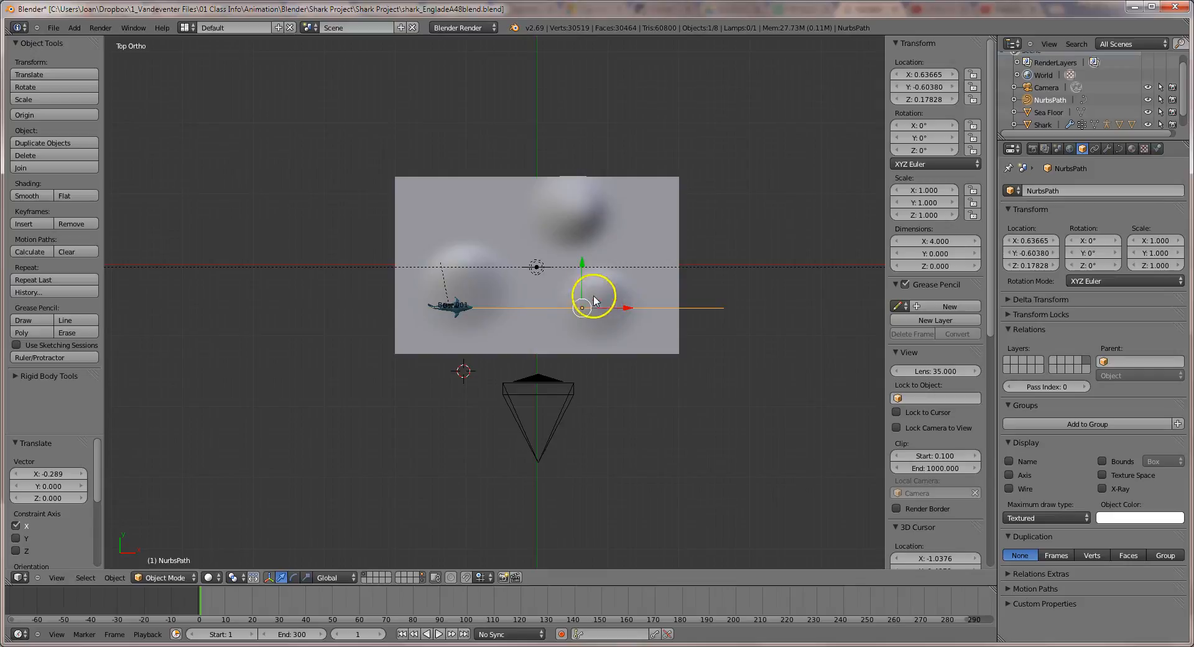
{"action": "scroll", "coordinate": [572, 320], "scroll_direction": "up", "scroll_amount": 2}
{"action": "scroll", "coordinate": [591, 334], "scroll_direction": "up", "scroll_amount": 1}
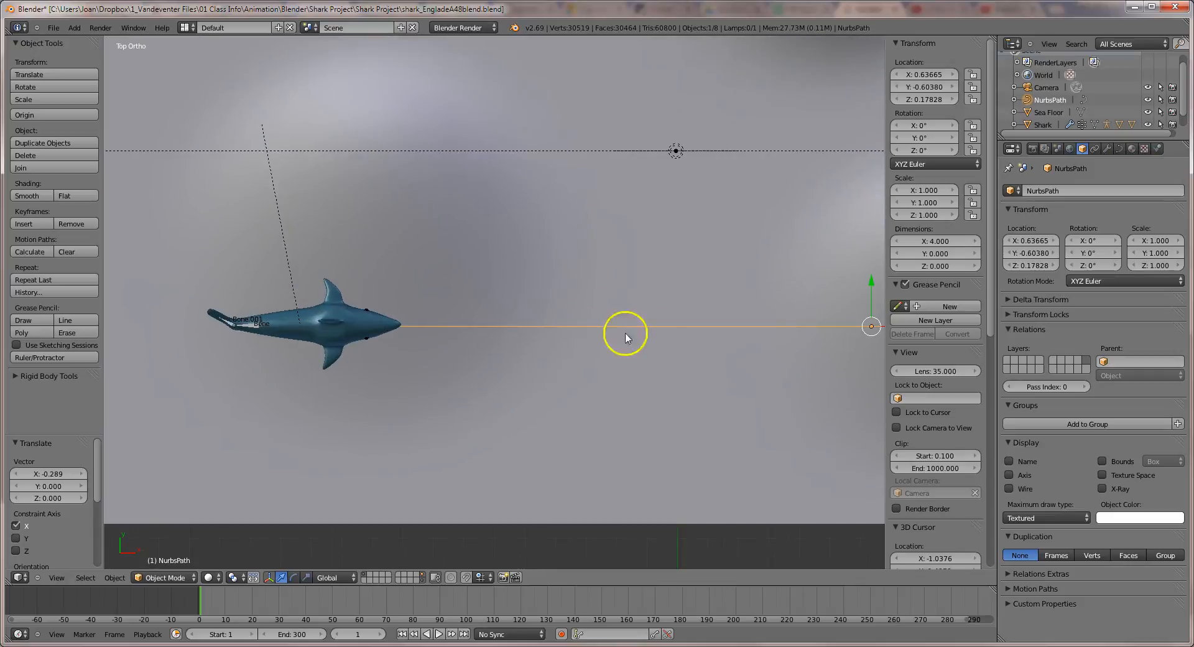
{"action": "scroll", "coordinate": [785, 340], "scroll_direction": "down", "scroll_amount": 2}
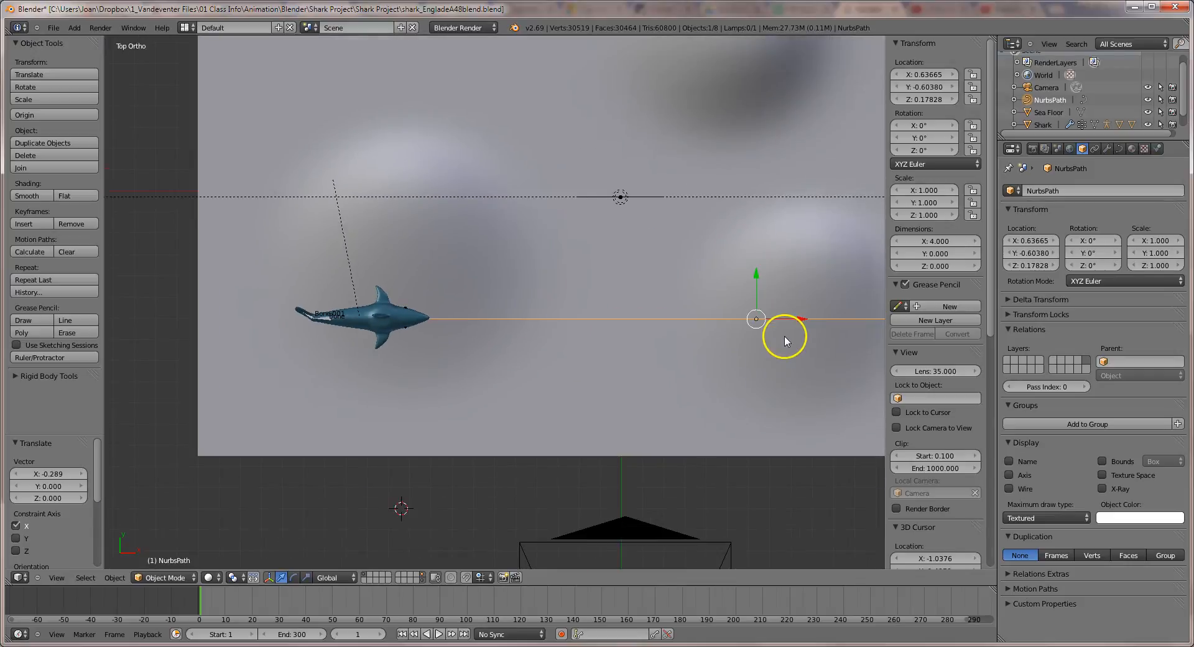
Step: Check the path's start against the shark in wireframe, reselect only the path, and shift it along X to about 0.616
{"action": "key", "text": "a"}
{"action": "key", "text": "a"}
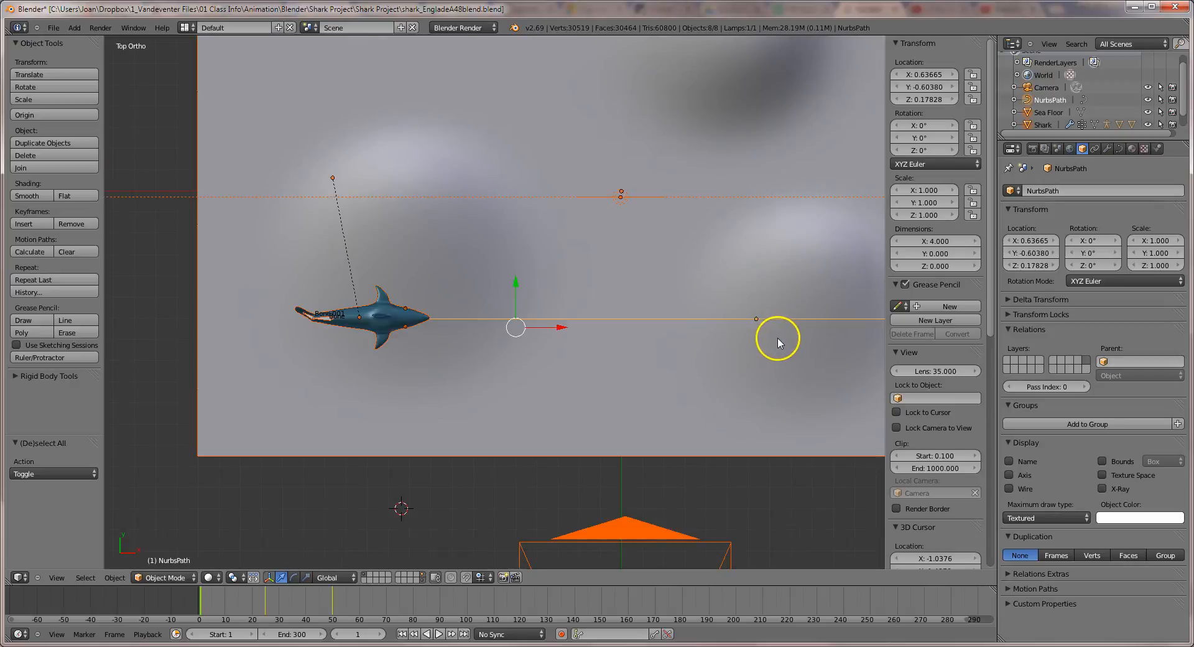
{"action": "key", "text": "a"}
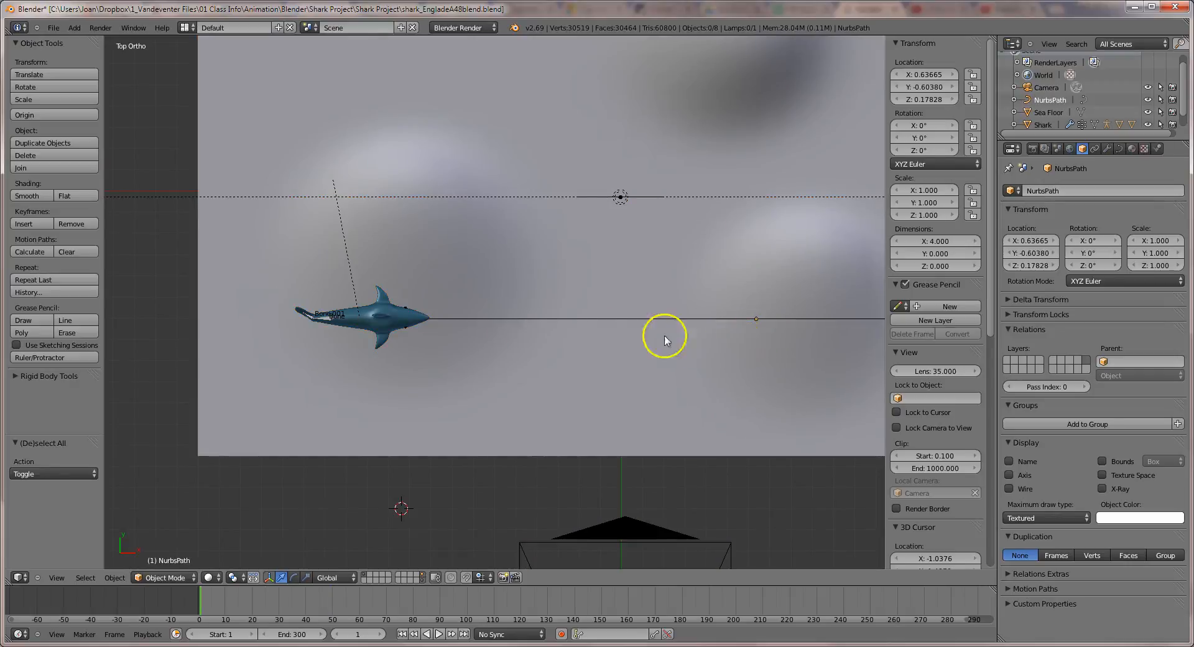
{"action": "right_click", "coordinate": [398, 315]}
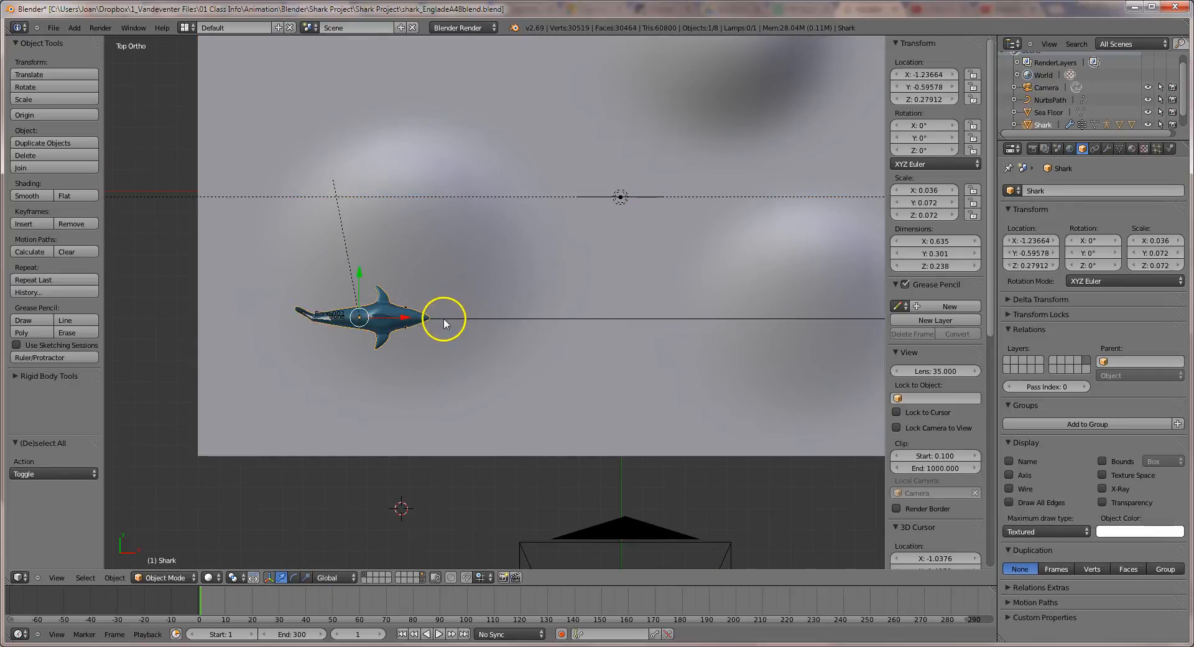
{"action": "key", "text": "z"}
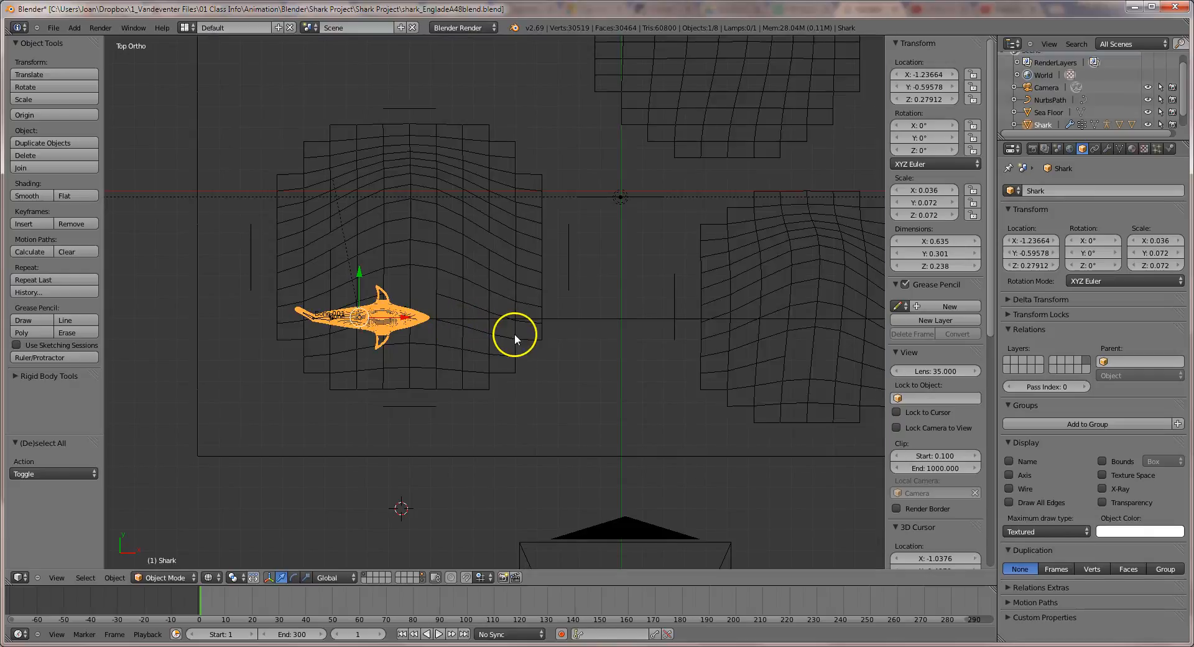
{"action": "key", "text": "z"}
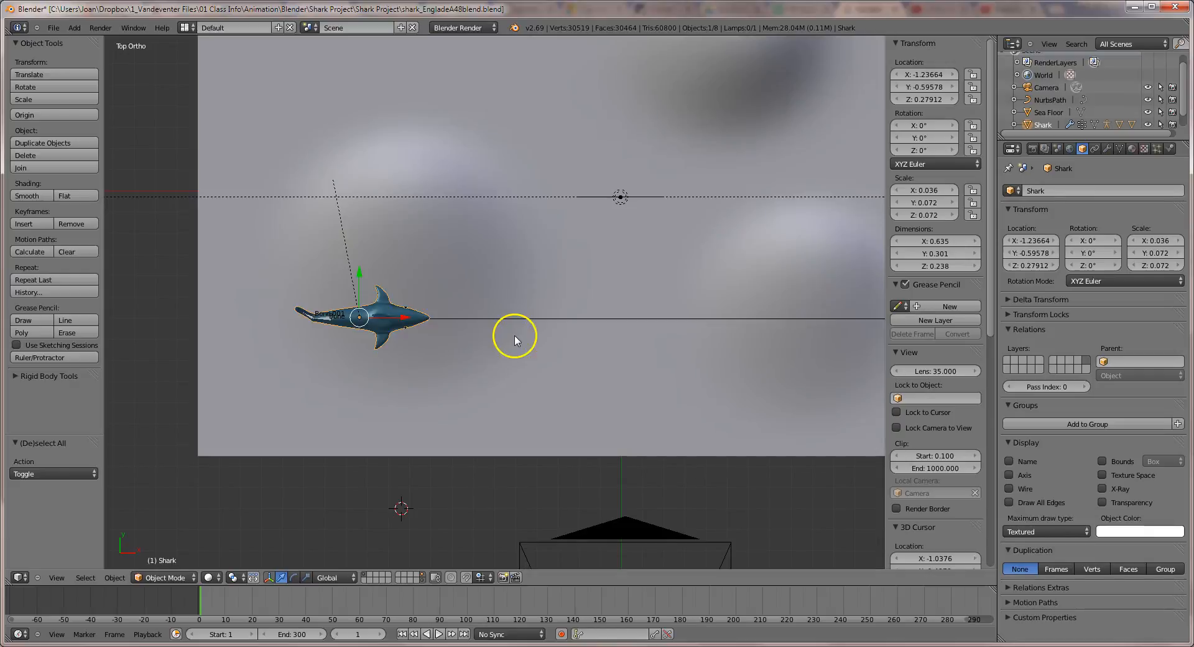
{"action": "right_click", "coordinate": [583, 319]}
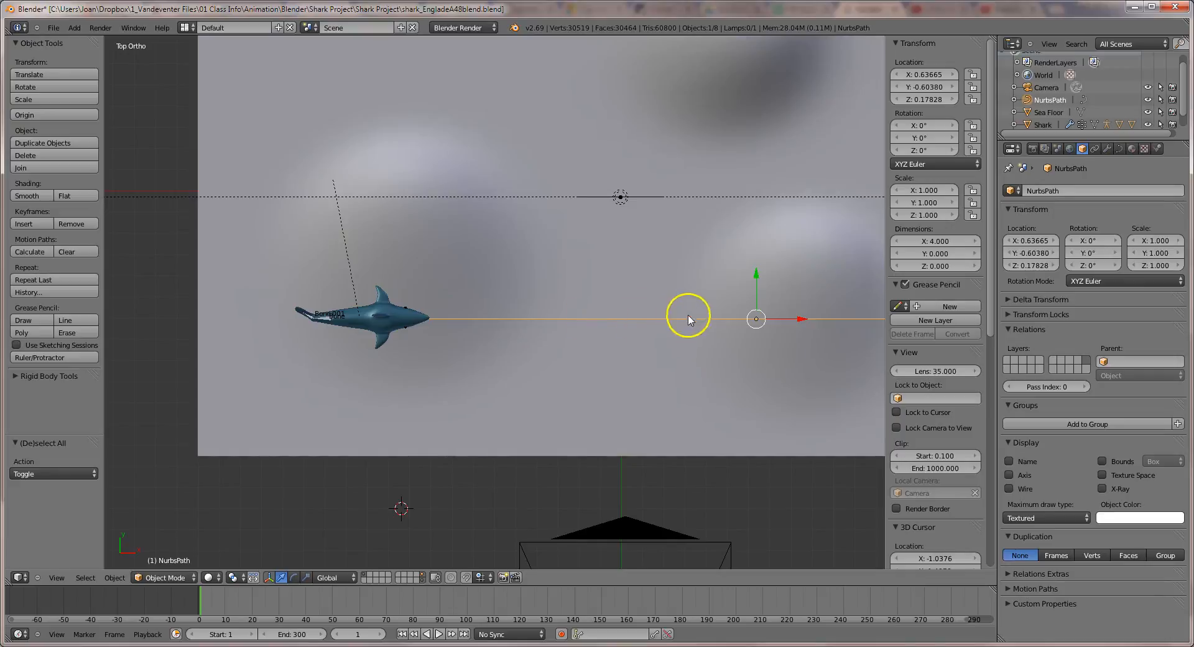
{"action": "mouse_move", "coordinate": [804, 317]}
{"action": "left_mouse_down"}
{"action": "mouse_move", "coordinate": [759, 321]}
{"action": "mouse_move", "coordinate": [800, 323]}
{"action": "left_mouse_up"}
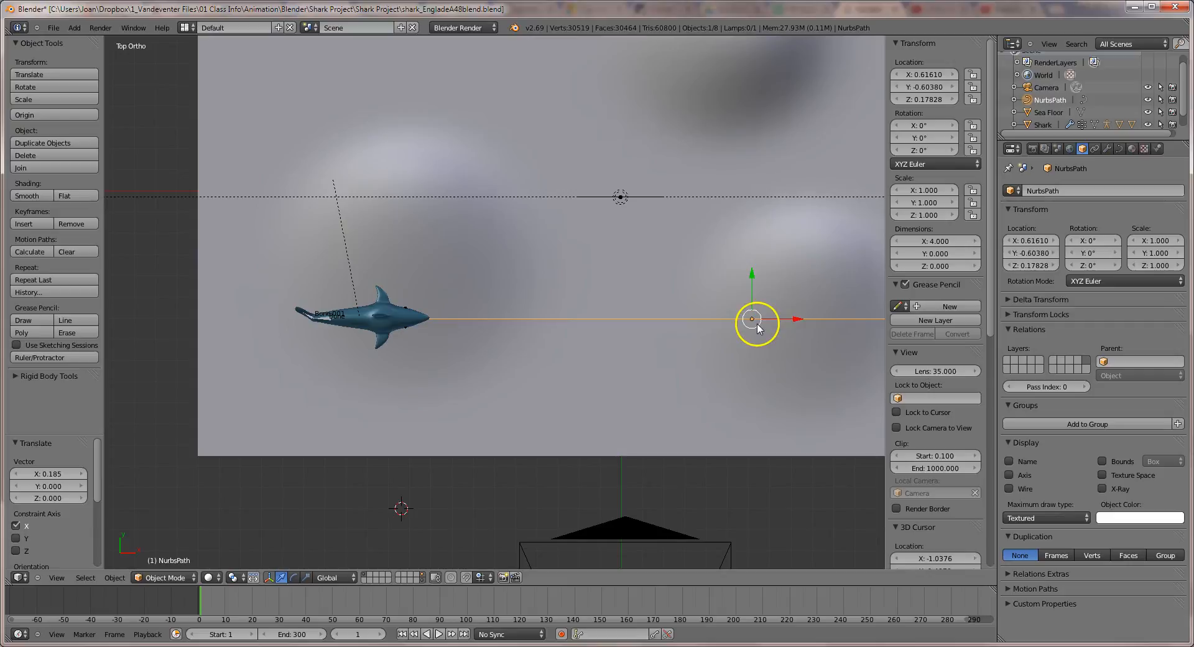
Step: In Edit Mode, shift all the path's control points about 0.112 along X so the path starts within the shark's body
{"action": "key", "text": "Tab"}
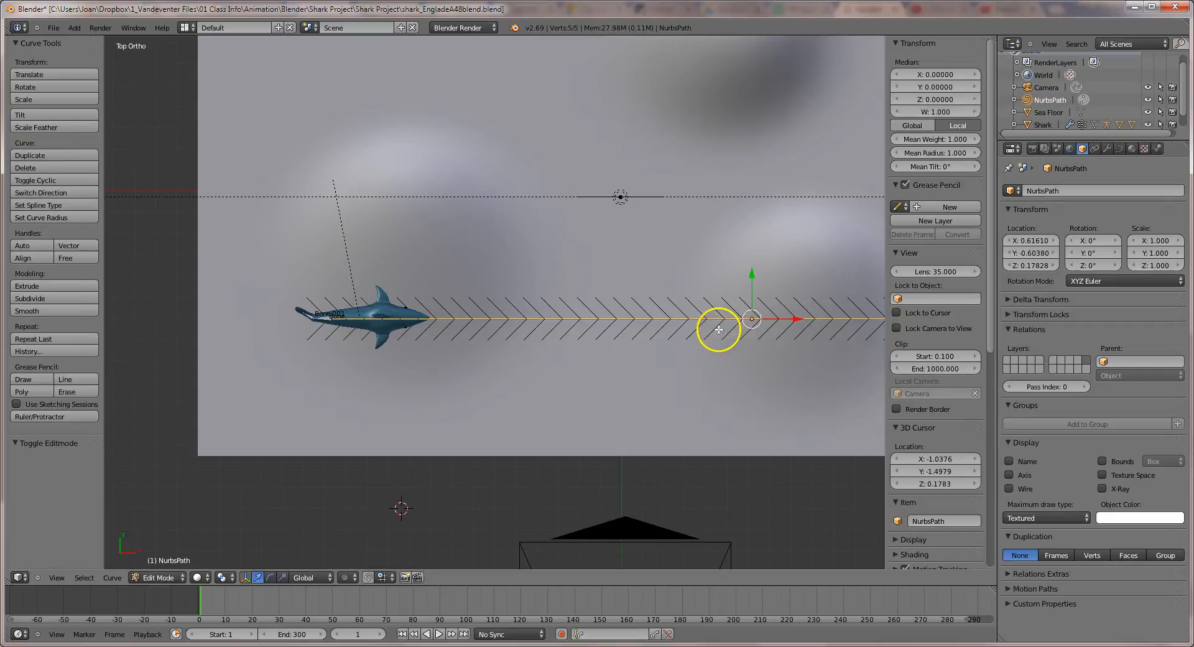
{"action": "left_click_drag", "start_coordinate": [798, 319], "coordinate": [839, 316]}
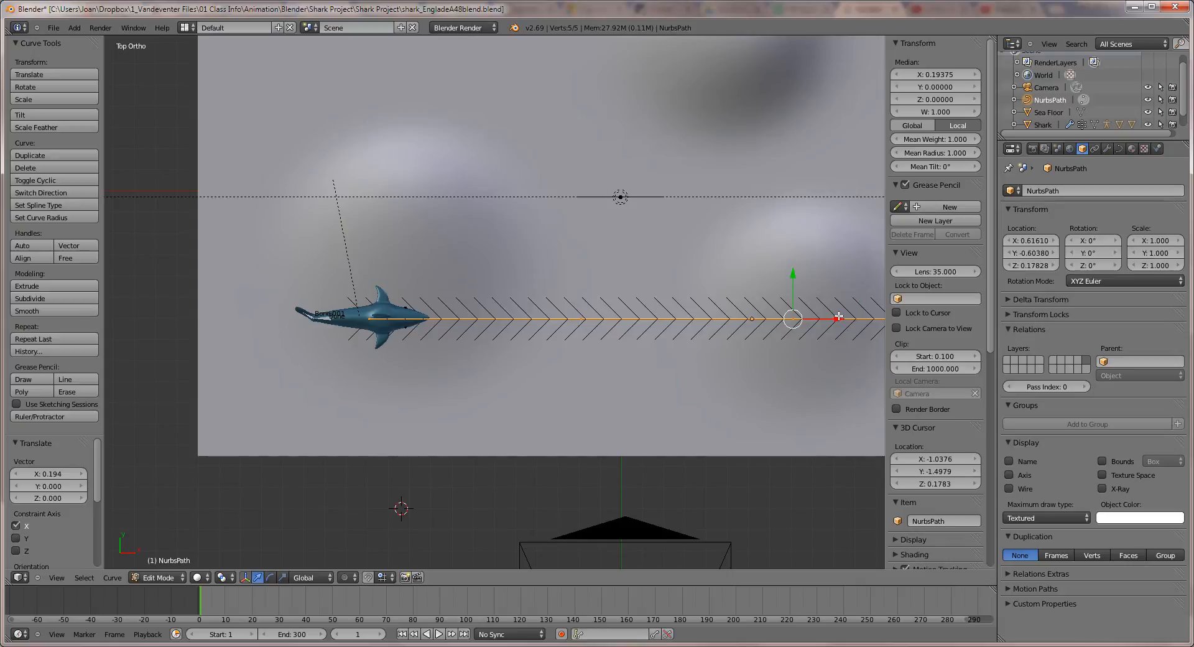
{"action": "left_click_drag", "start_coordinate": [837, 317], "coordinate": [819, 317]}
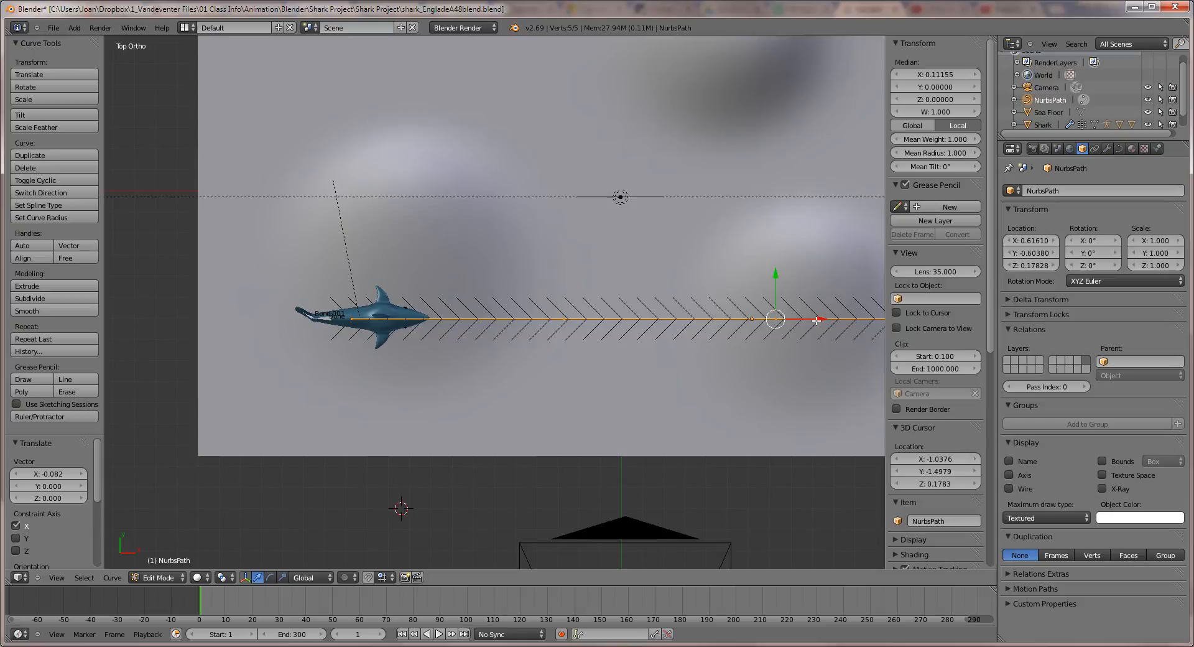
{"action": "scroll", "coordinate": [771, 317], "scroll_direction": "down", "scroll_amount": 4}
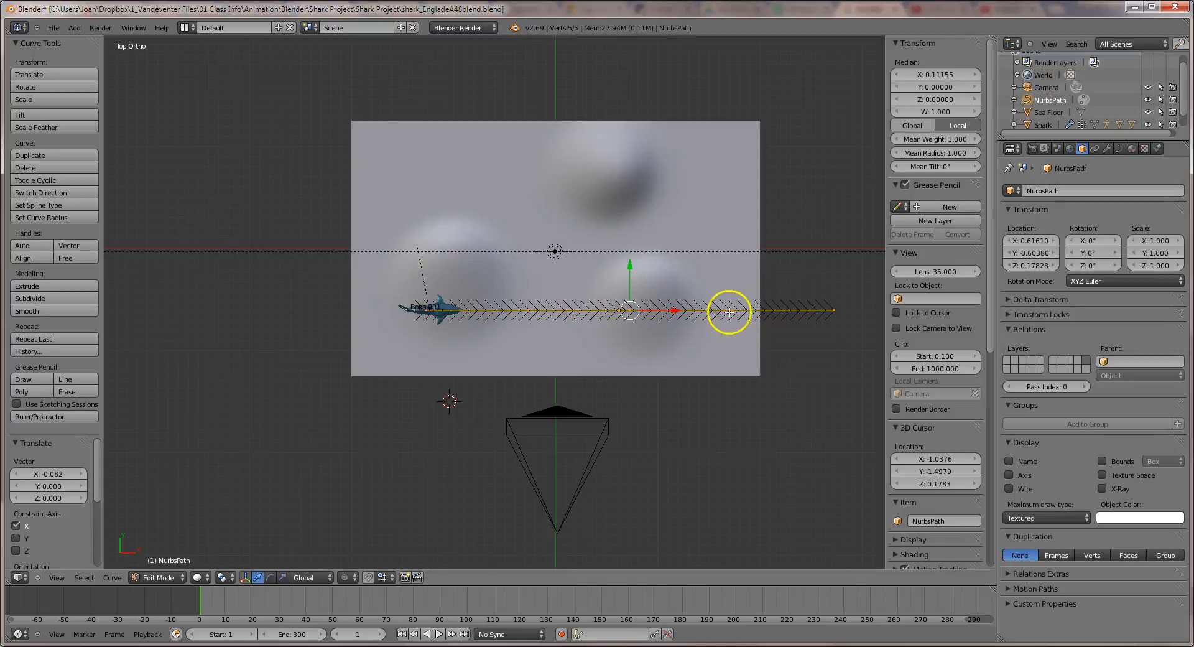
Step: Move only the path's far end point about -3.525 in X and 2.003 in Y, beyond the sea floor's back edge
{"action": "key", "text": "a"}
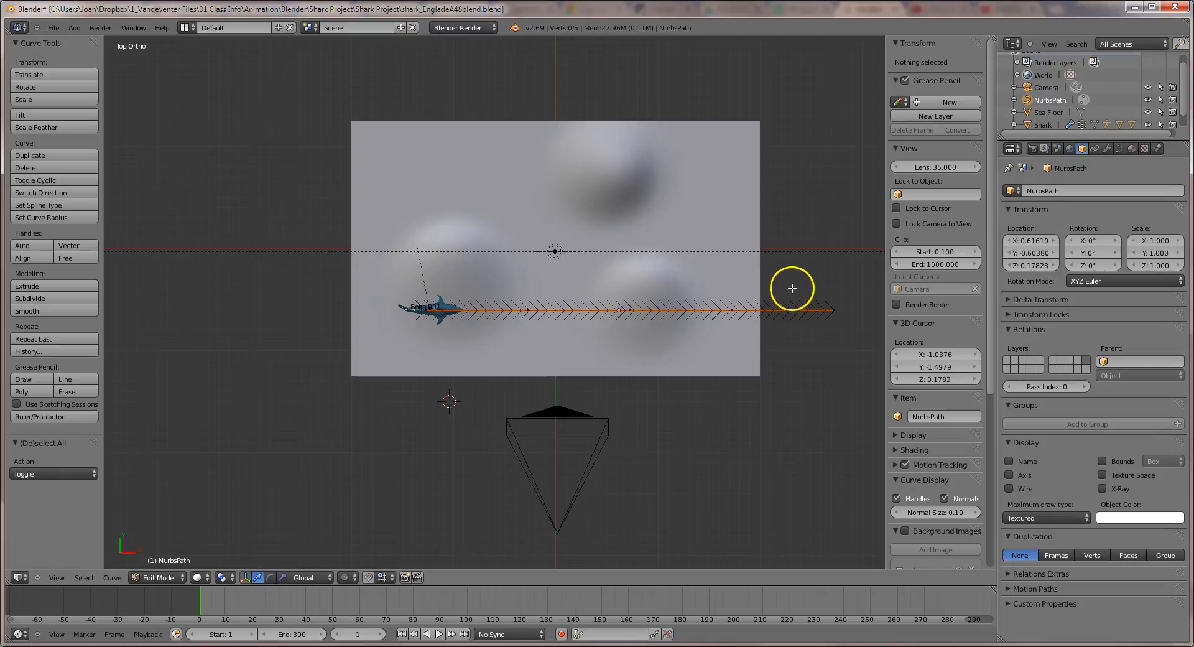
{"action": "right_click", "coordinate": [835, 306]}
{"action": "key", "text": "g"}
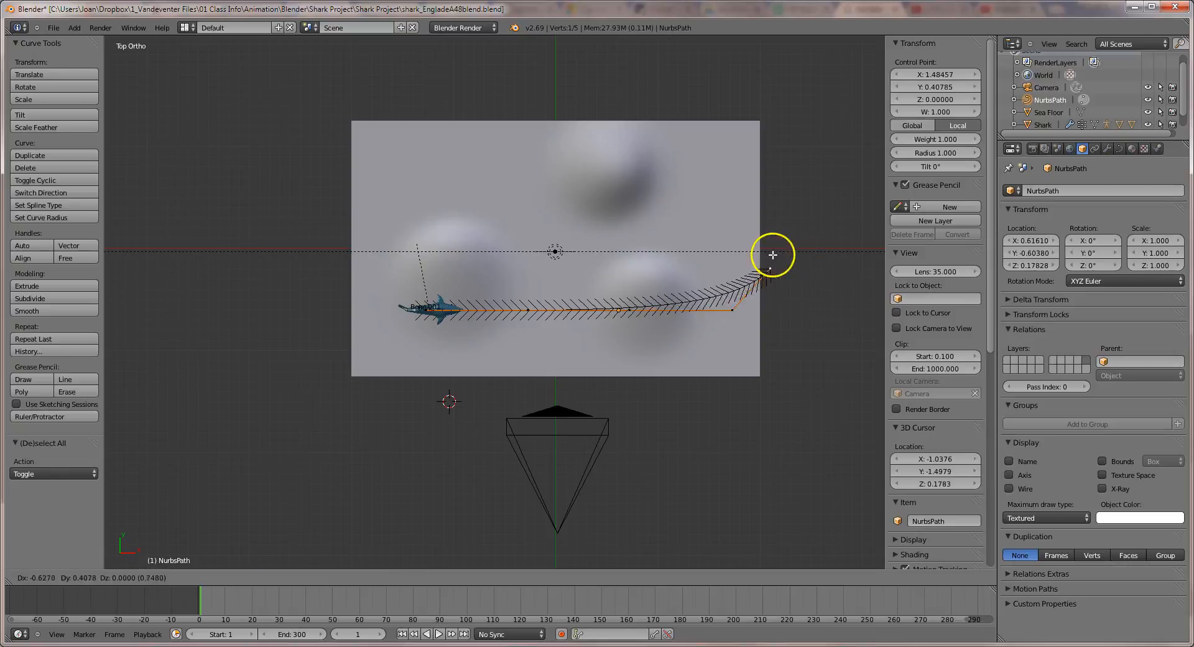
{"action": "left_click_drag", "start_coordinate": [550, 142], "coordinate": [483, 97]}
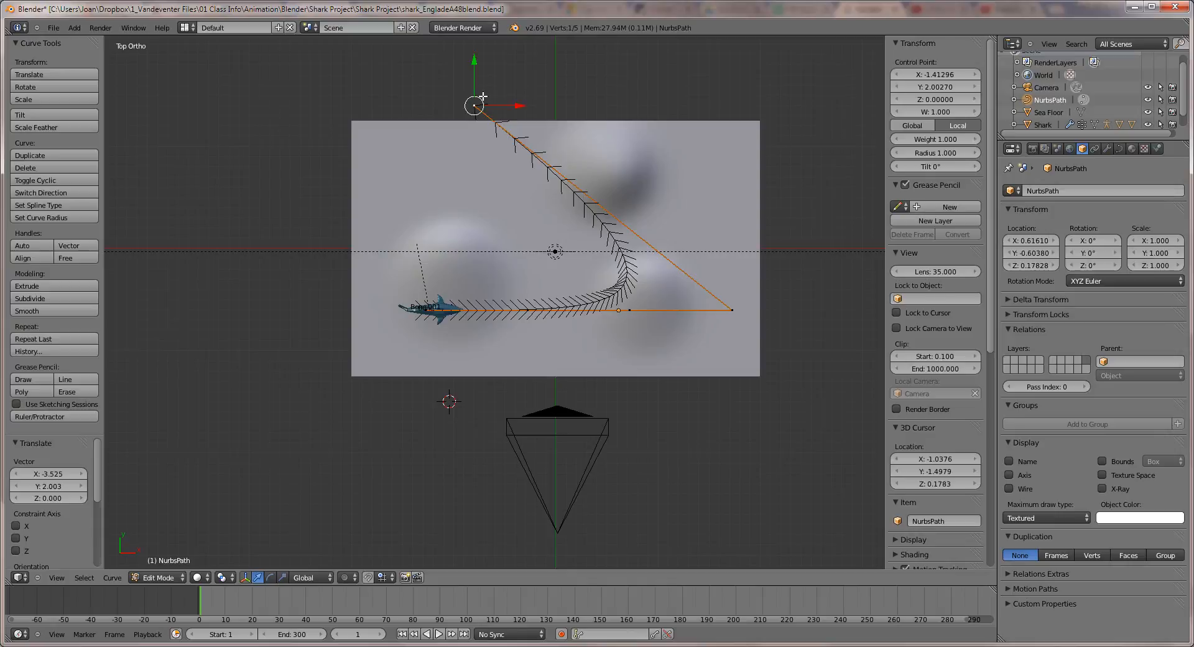
Step: Move the control point next to the path's far end about -1.723 in X and 1.656 in Y to round the curve
{"action": "key", "text": "a"}
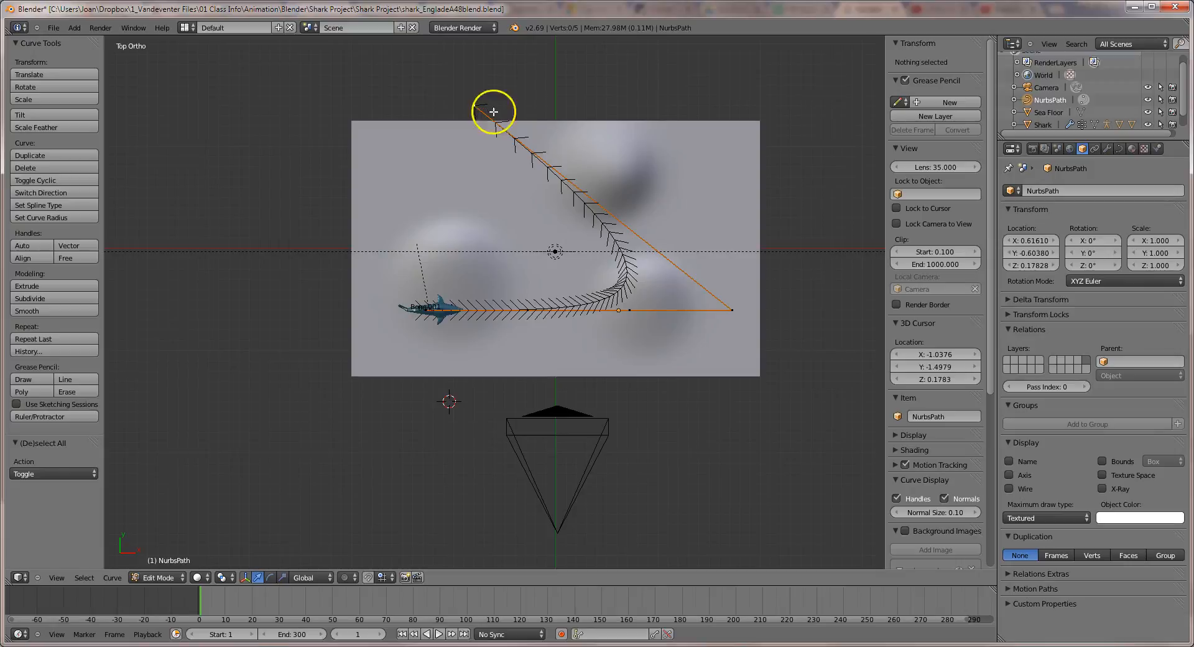
{"action": "right_click", "coordinate": [731, 311]}
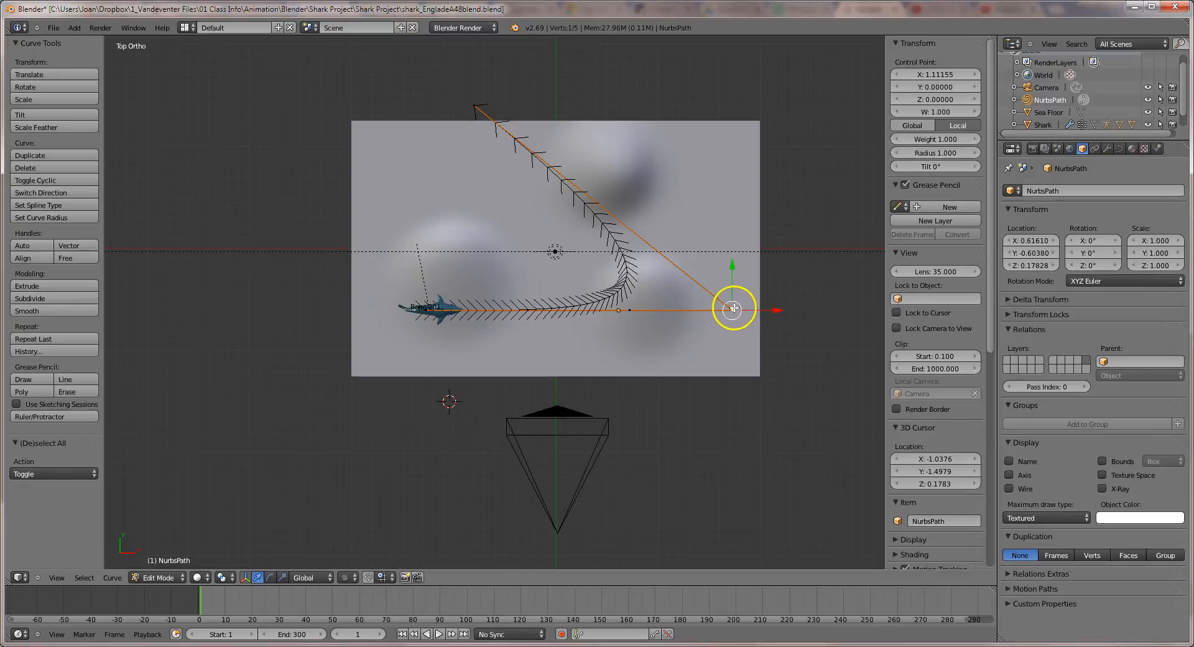
{"action": "key", "text": "g"}
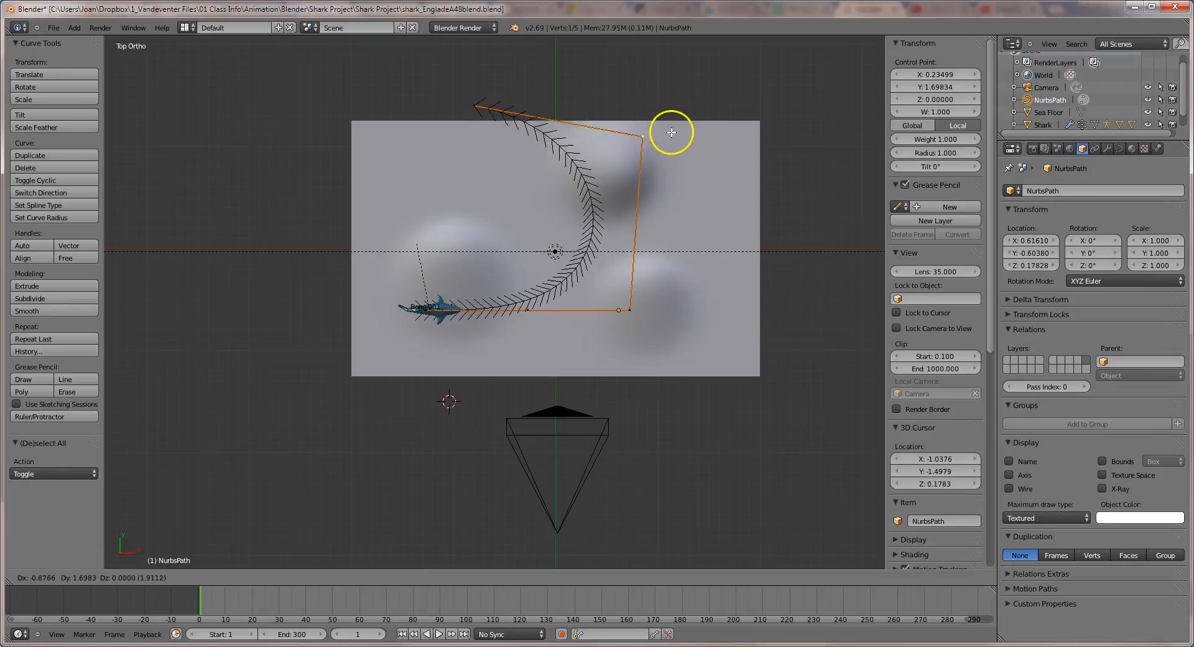
{"action": "left_click", "coordinate": [585, 135]}
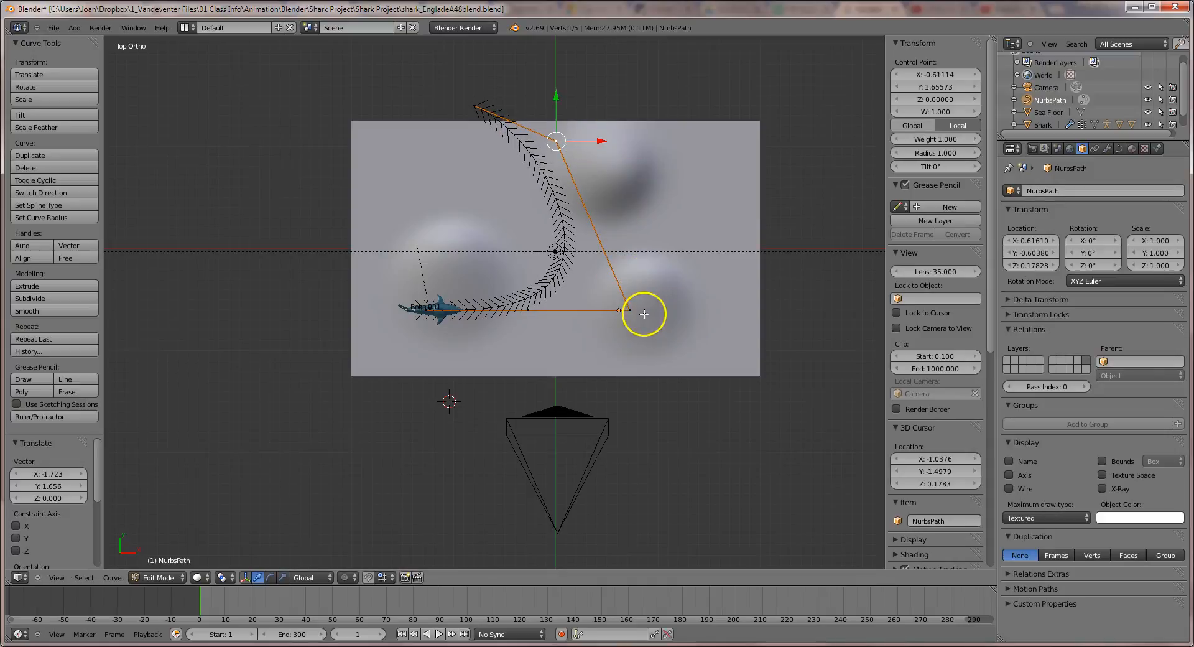
Step: Move the path's middle control point about -0.402 in X and 0.122 in Y, and return to Object Mode in the front view
{"action": "key", "text": "a"}
{"action": "key", "text": "b"}
{"action": "left_click_drag", "start_coordinate": [629, 309], "coordinate": [633, 313]}
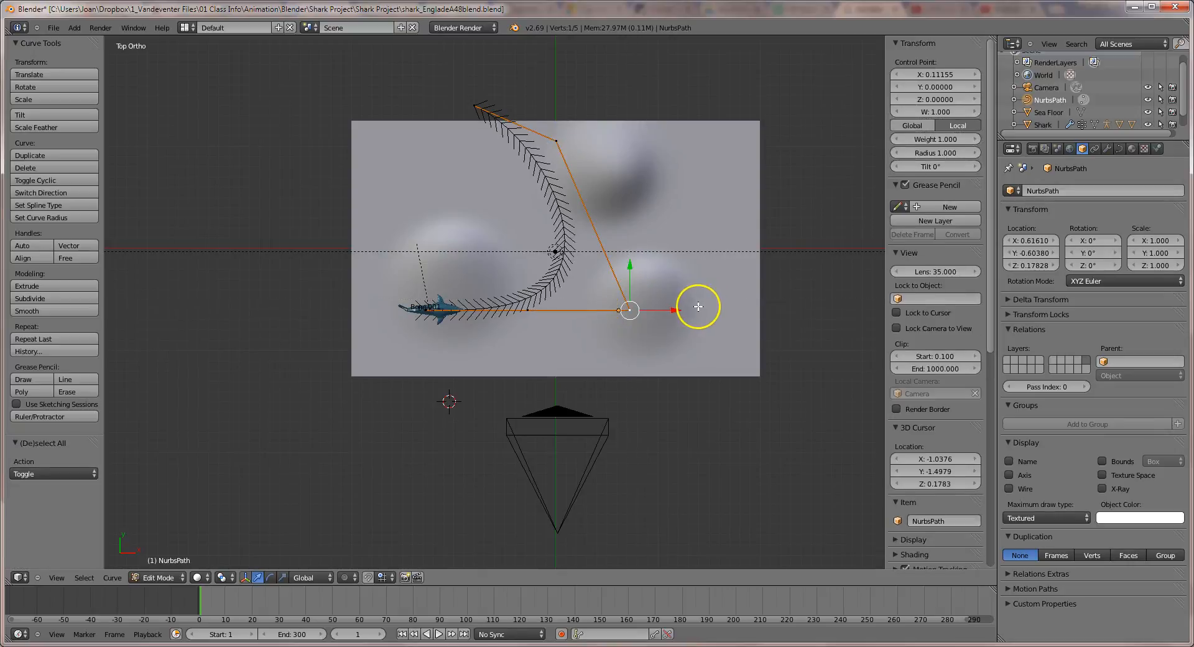
{"action": "key", "text": "g"}
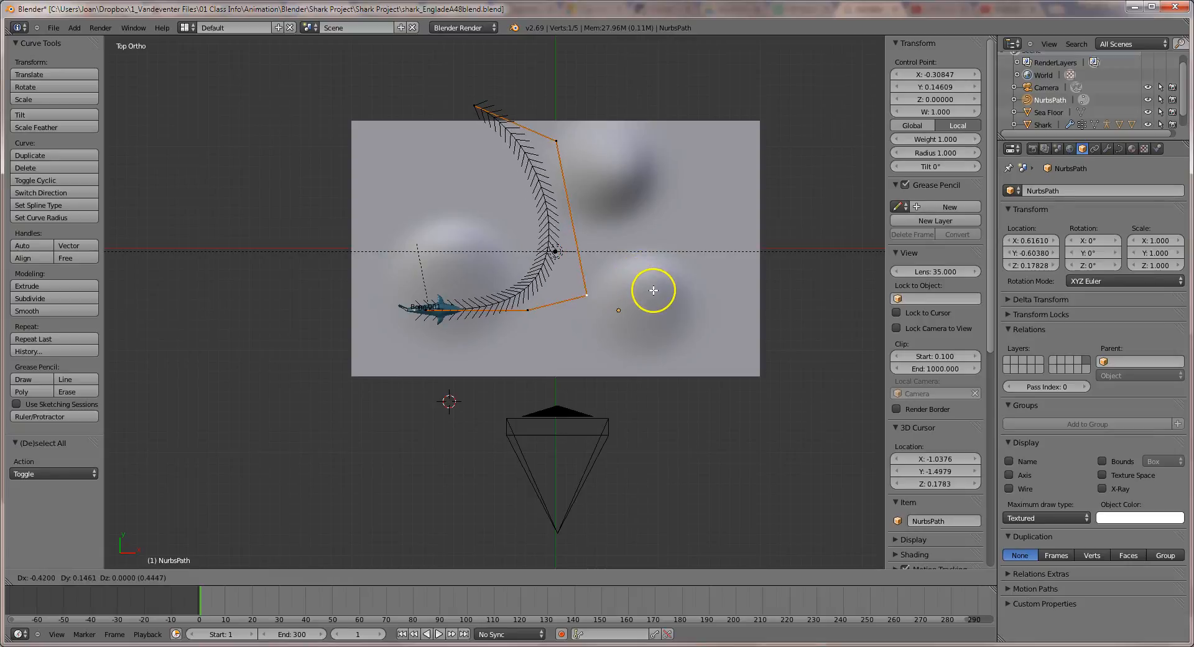
{"action": "left_click", "coordinate": [655, 293]}
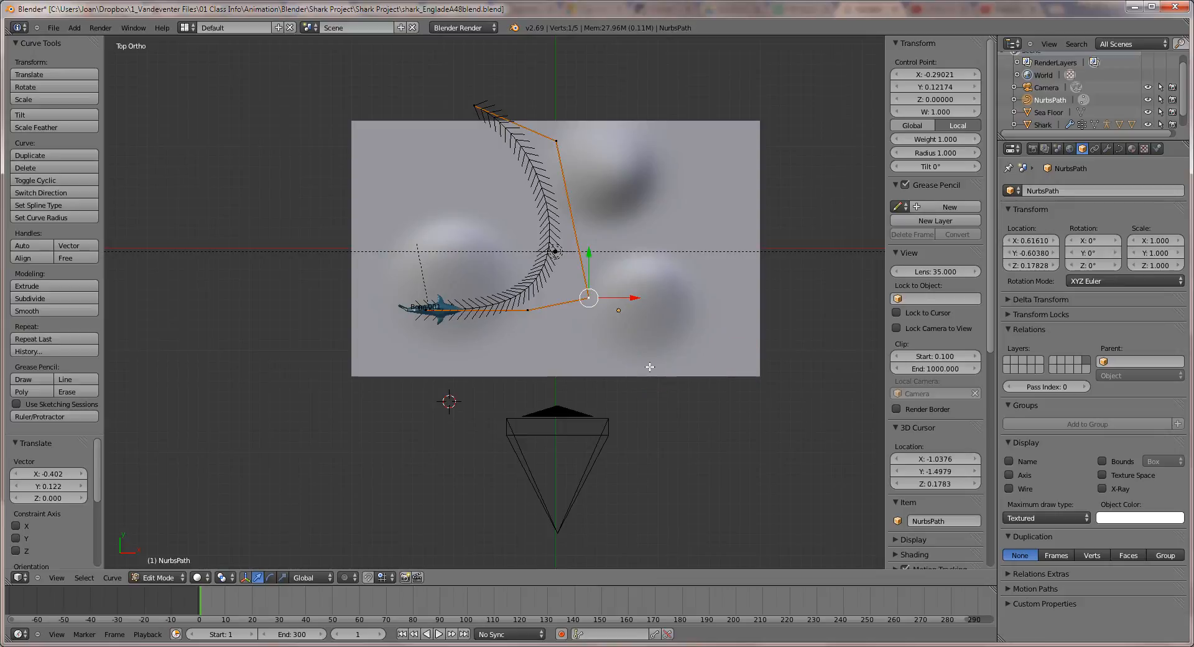
{"action": "key", "text": "a"}
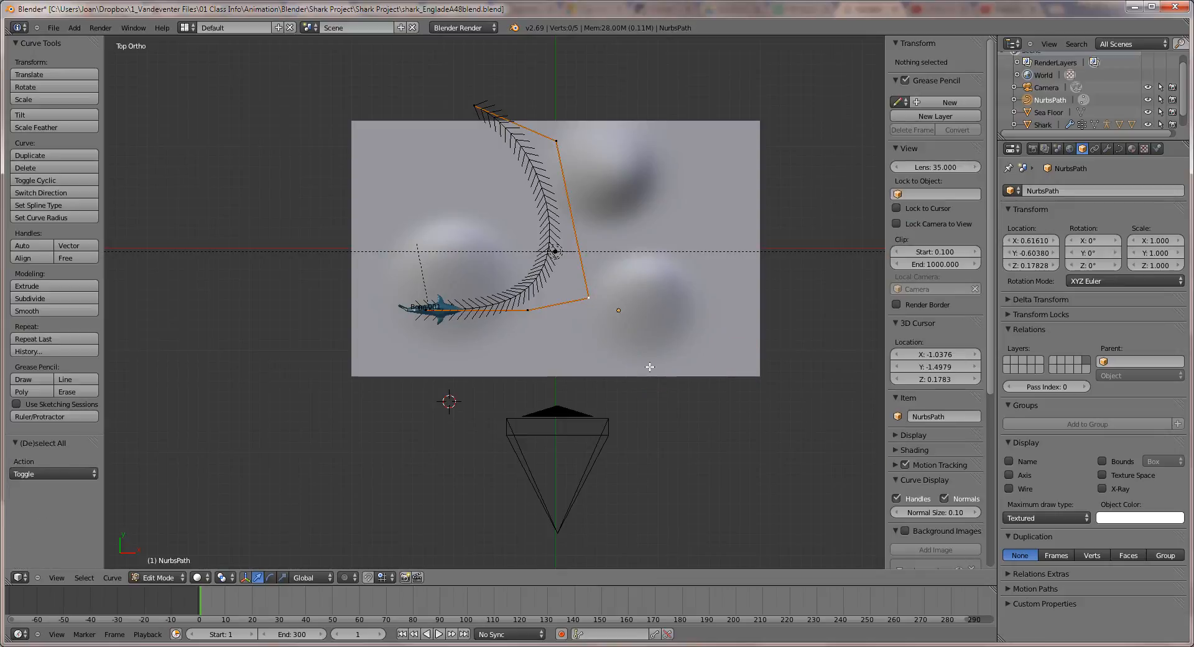
{"action": "key", "text": "Tab"}
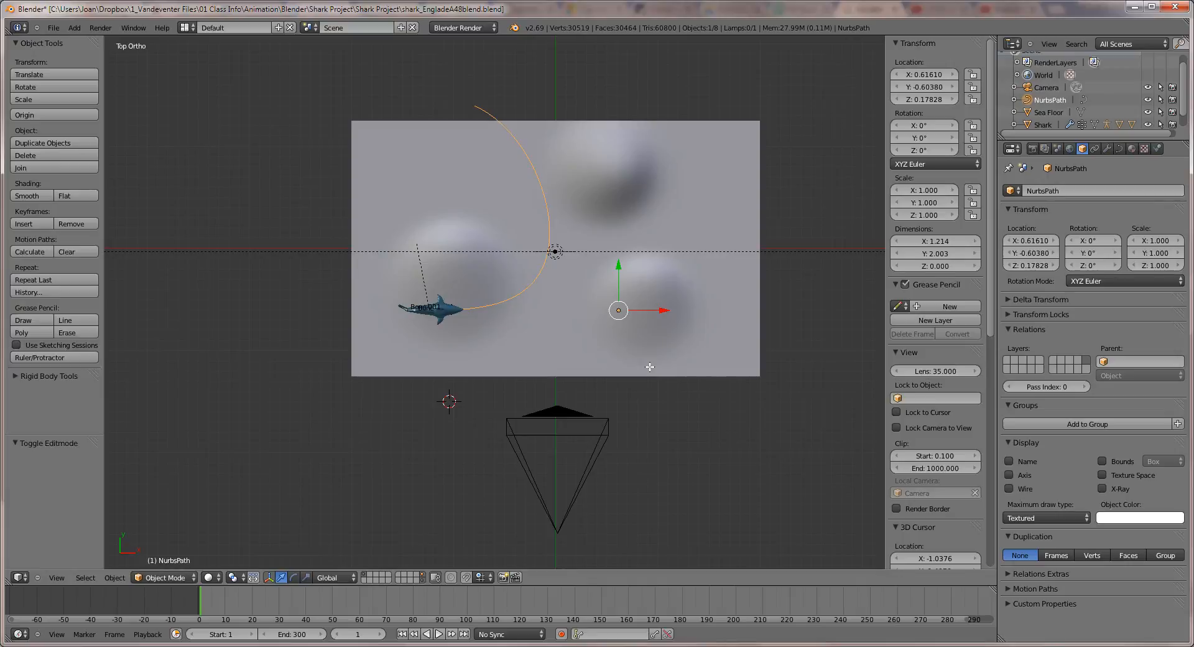
{"action": "key", "text": "KP_1"}
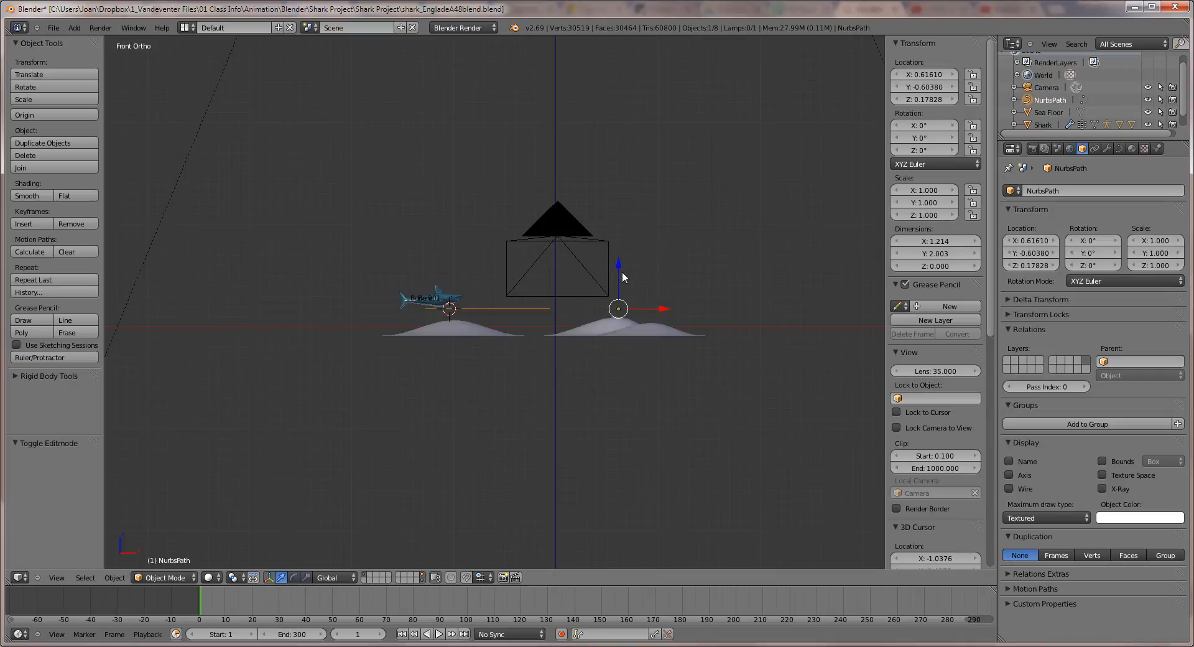
Step: Raise the path about 0.085 along Z so it runs at the height of the shark's body
{"action": "left_click_drag", "start_coordinate": [617, 271], "coordinate": [617, 263]}
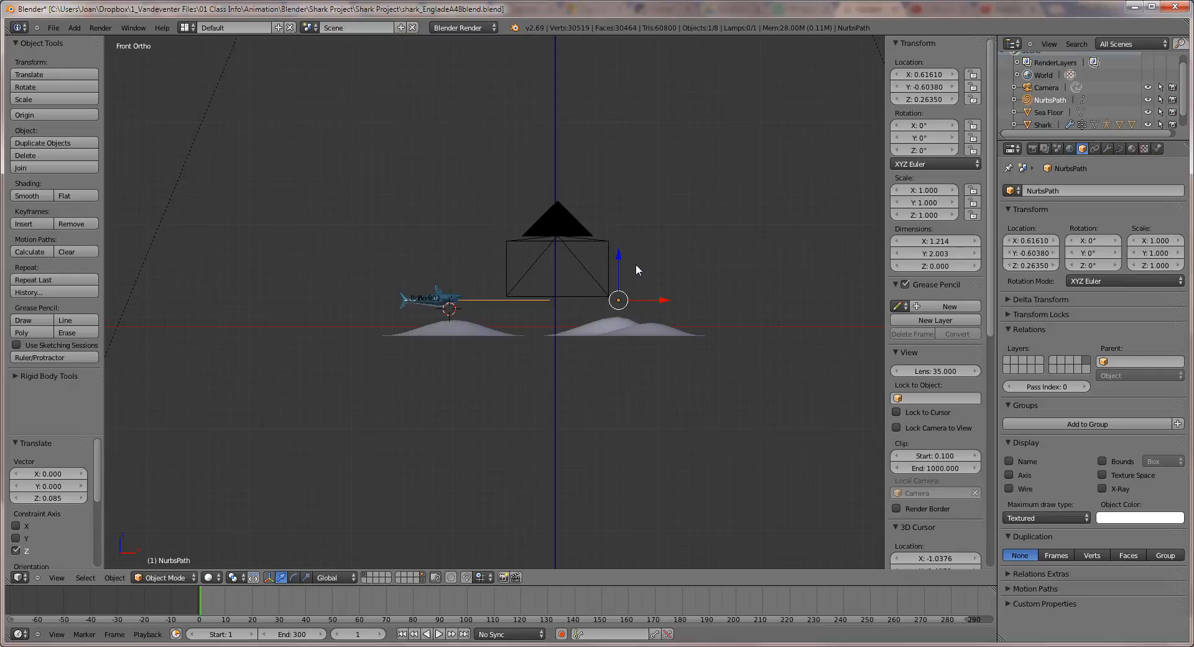
Step: Add a Follow Path constraint to the shark with NurbsPath as its target and Follow Curve enabled
{"action": "right_click", "coordinate": [438, 293]}
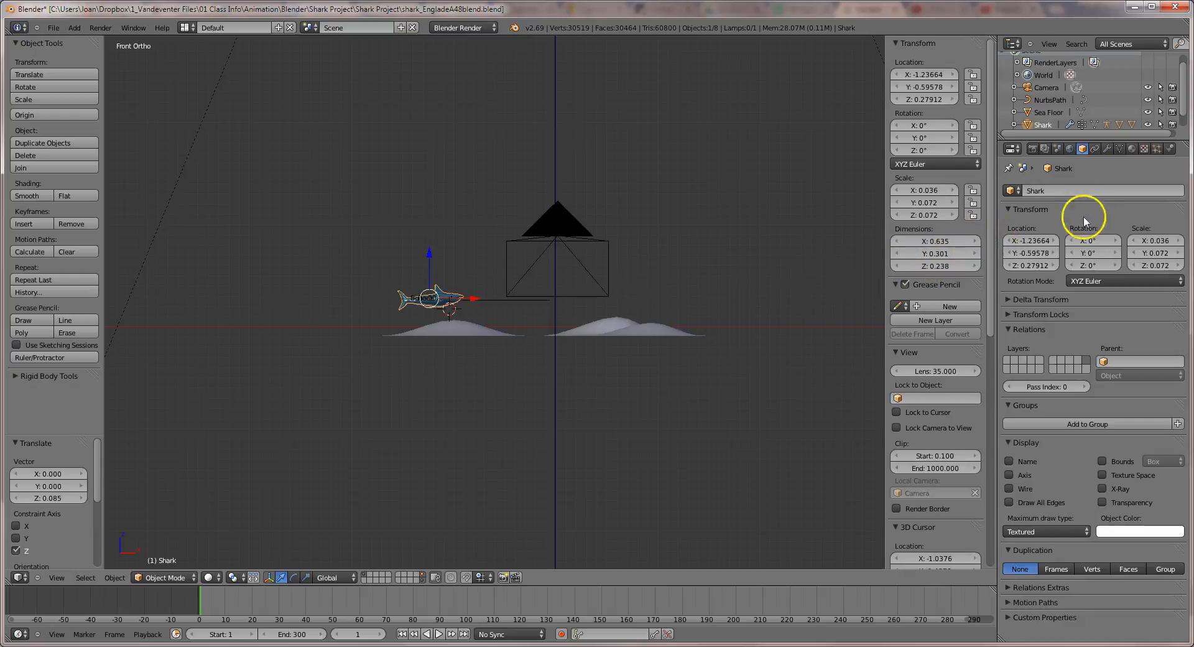
{"action": "left_click", "coordinate": [1094, 149]}
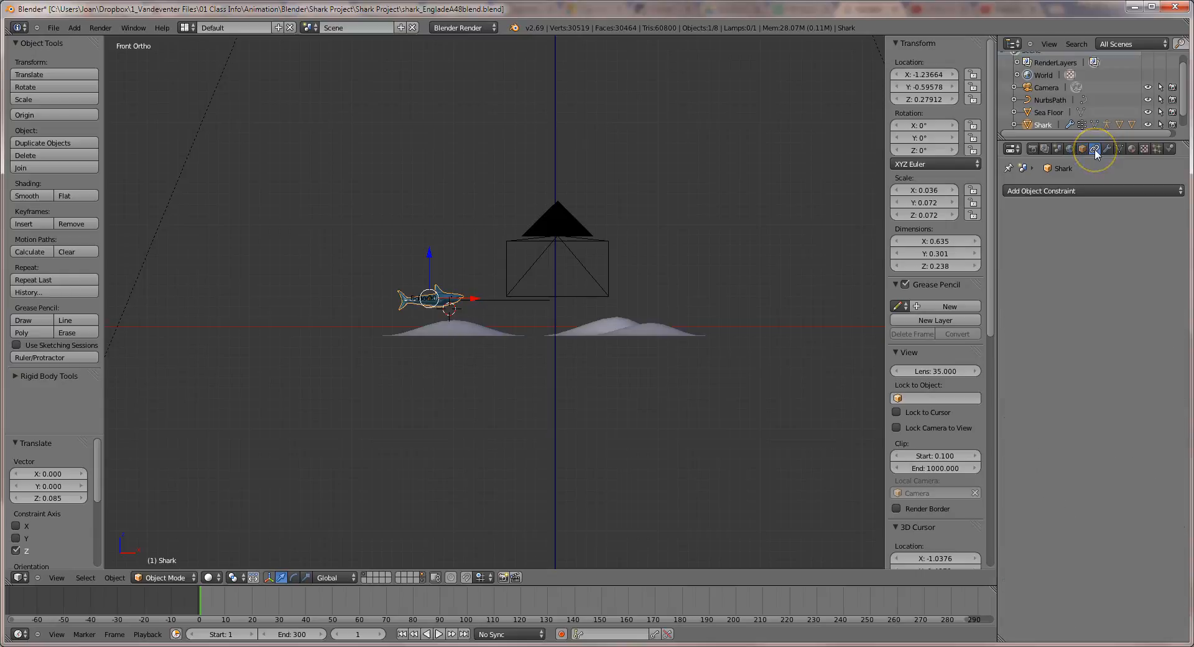
{"action": "left_click", "coordinate": [1098, 193]}
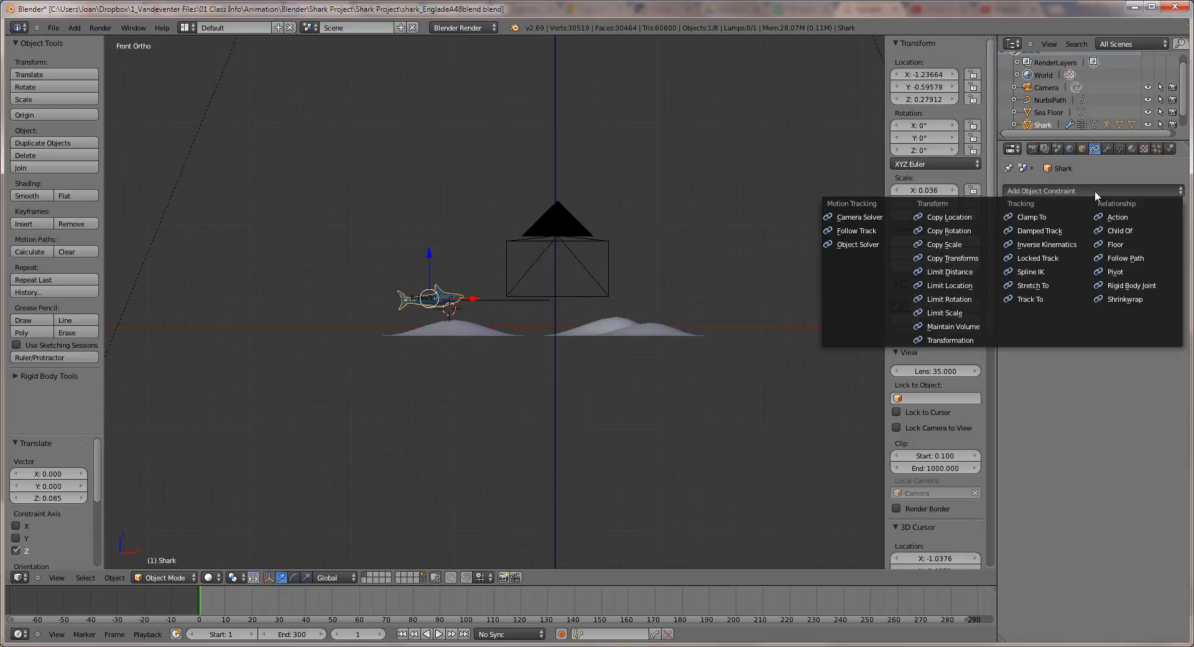
{"action": "left_click", "coordinate": [1088, 217]}
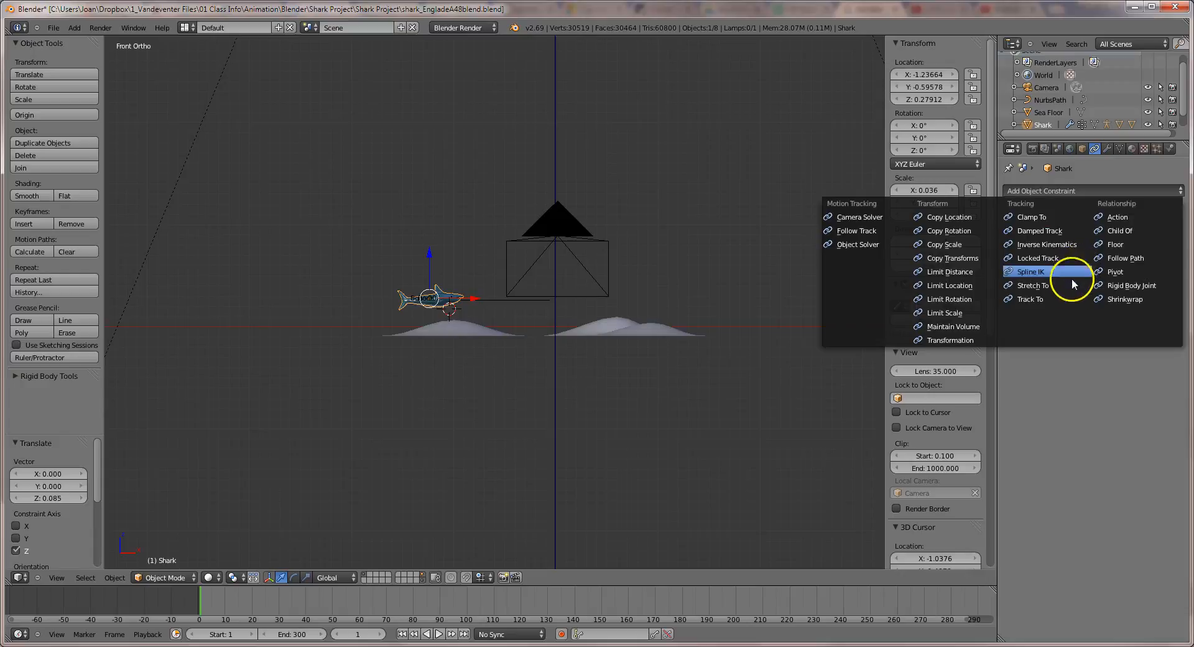
{"action": "left_click", "coordinate": [1114, 257]}
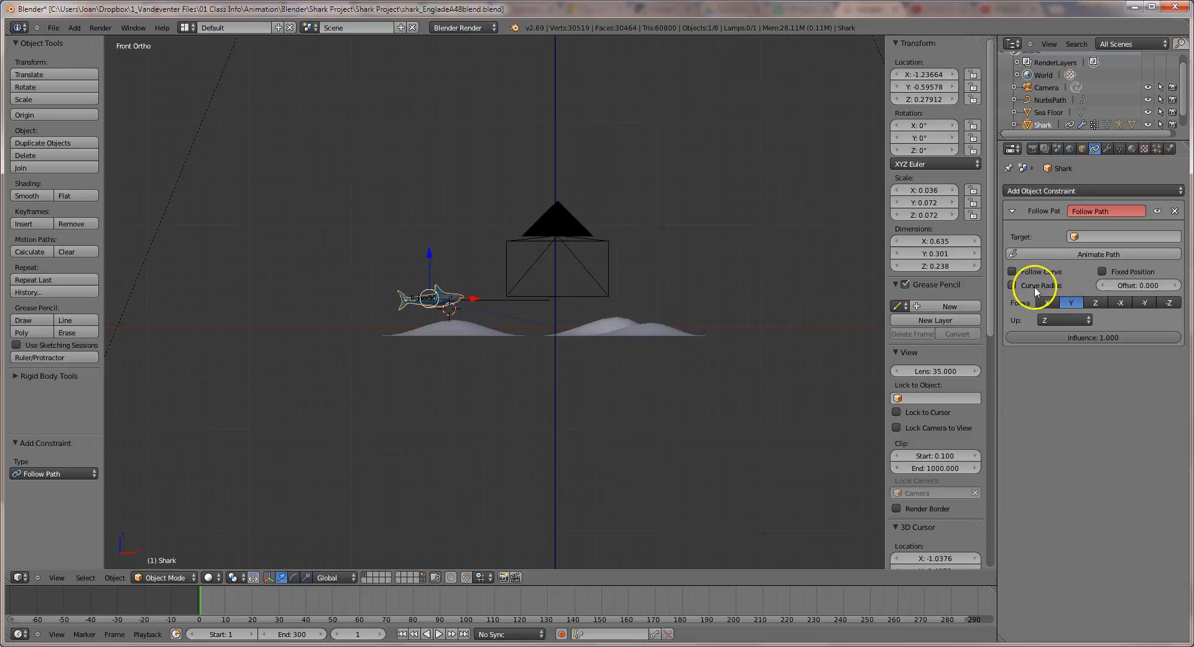
{"action": "left_click", "coordinate": [1082, 237]}
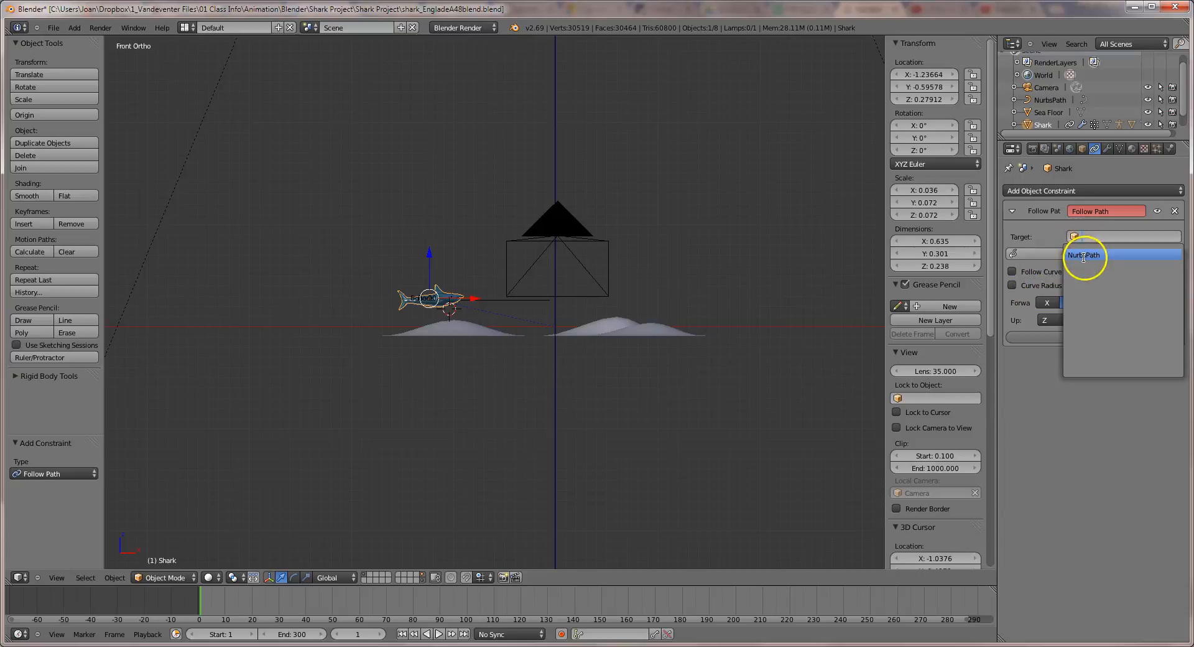
{"action": "left_click", "coordinate": [1083, 255]}
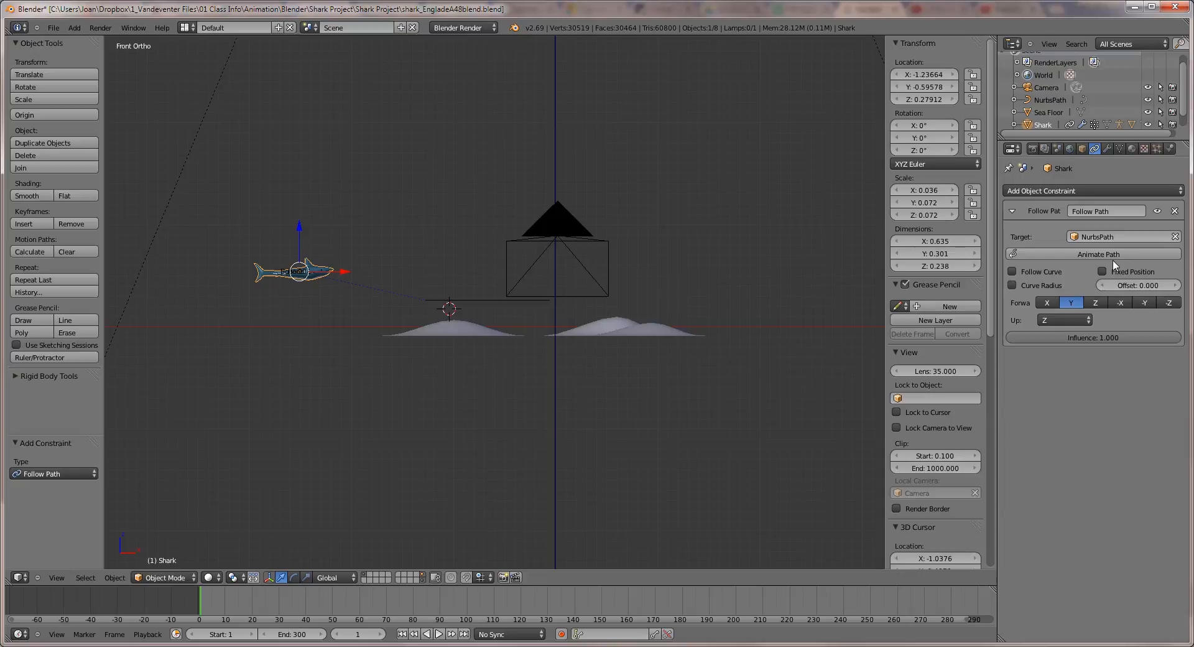
{"action": "left_click", "coordinate": [1010, 272]}
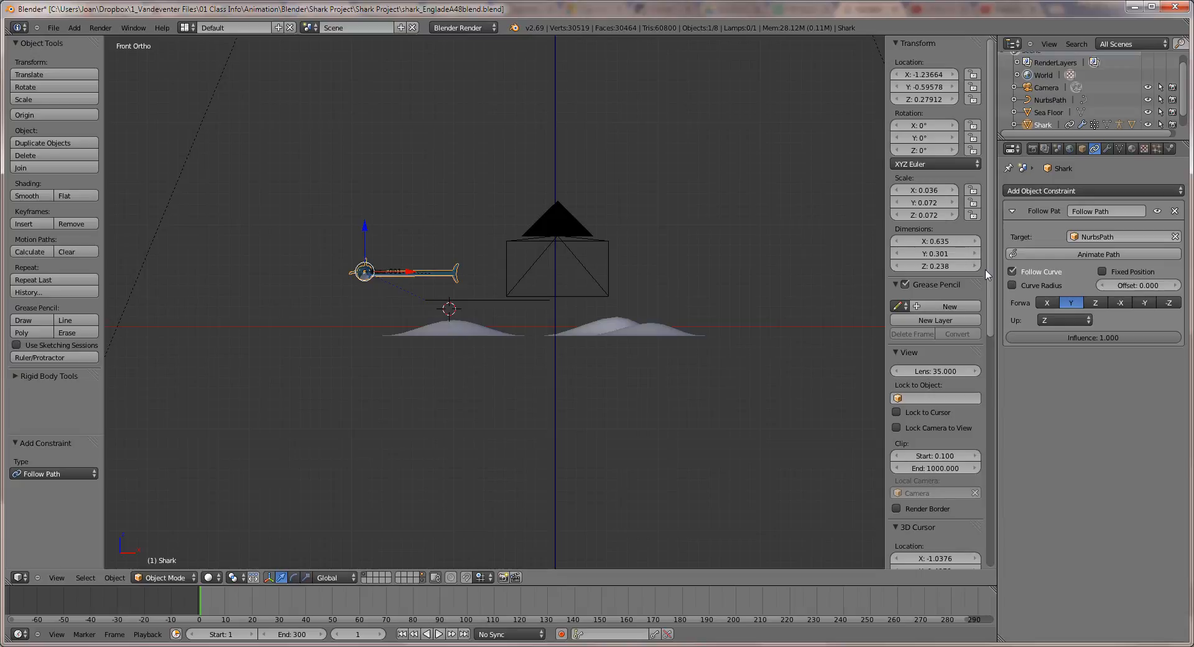
Step: Move the shark about 0.621 in X, -1.224 in Y and -0.256 in Z onto the start of the path
{"action": "key", "text": "g"}
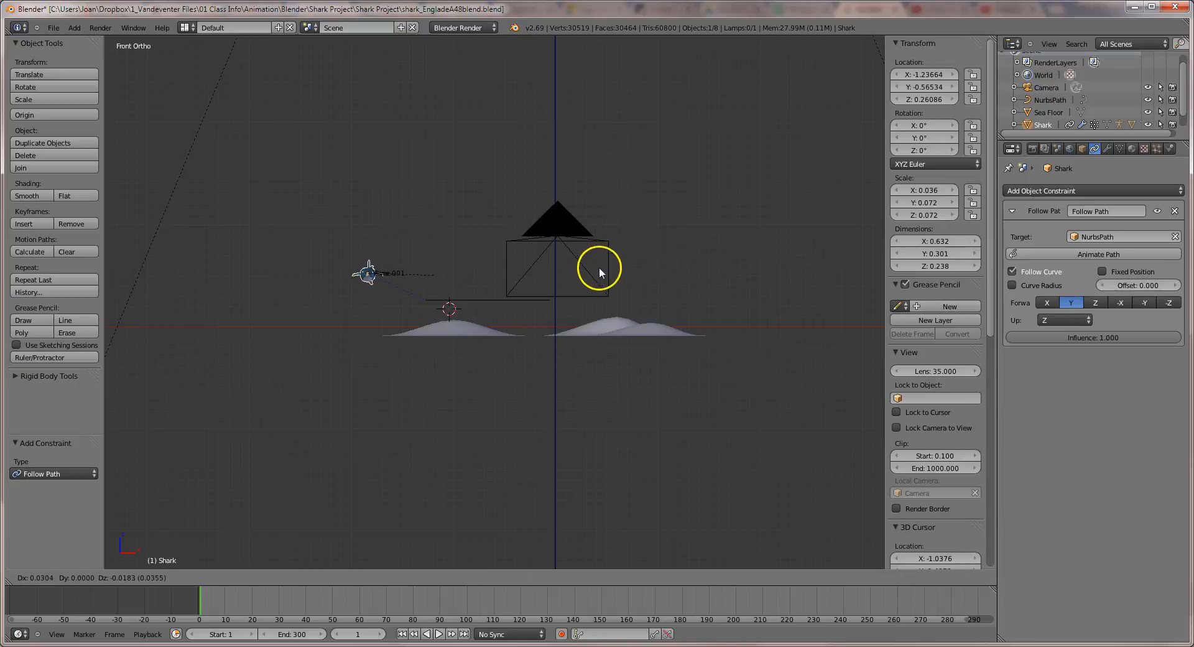
{"action": "left_click", "coordinate": [658, 293]}
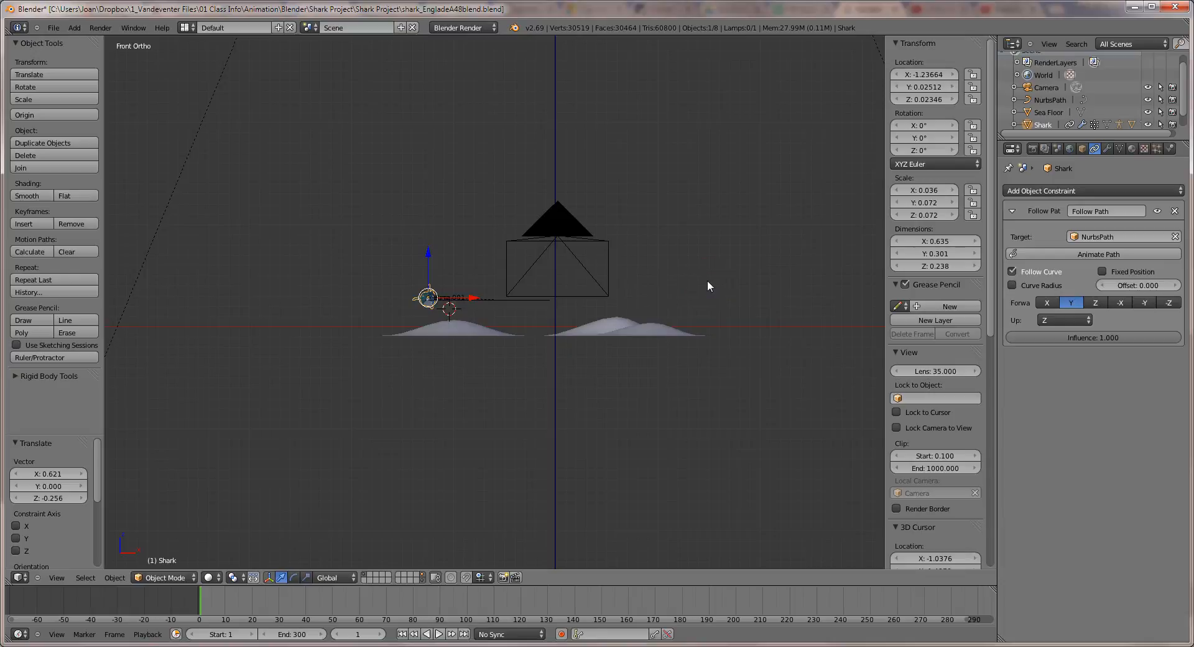
{"action": "key", "text": "KP_7"}
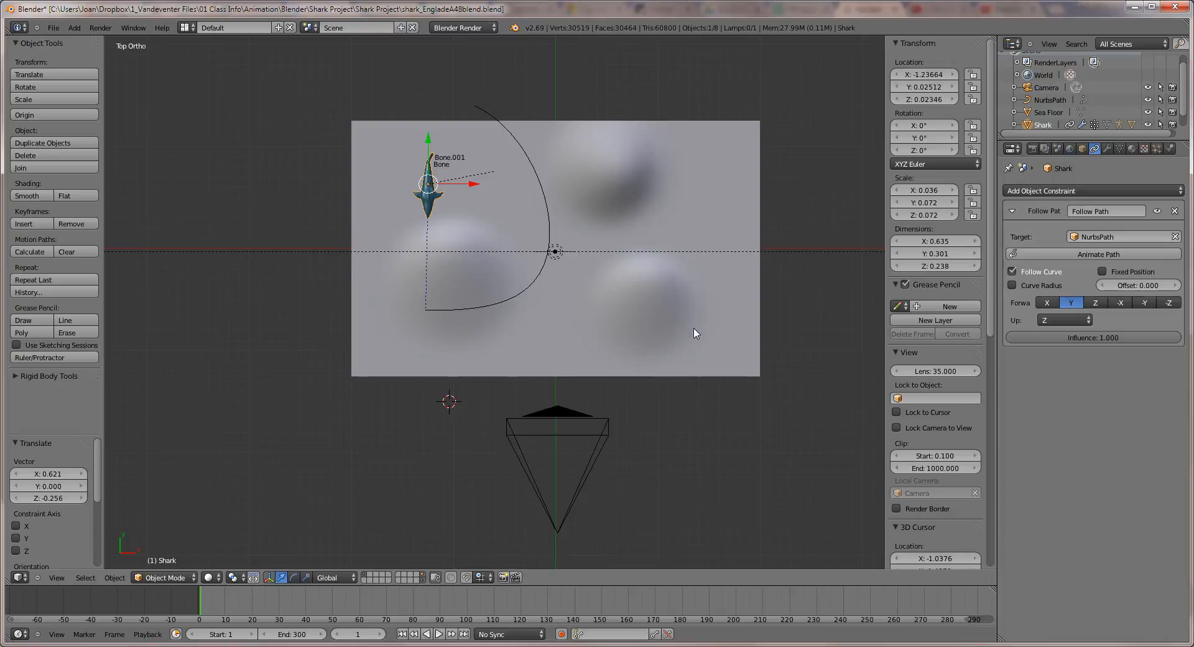
{"action": "left_click_drag", "start_coordinate": [429, 145], "coordinate": [420, 274]}
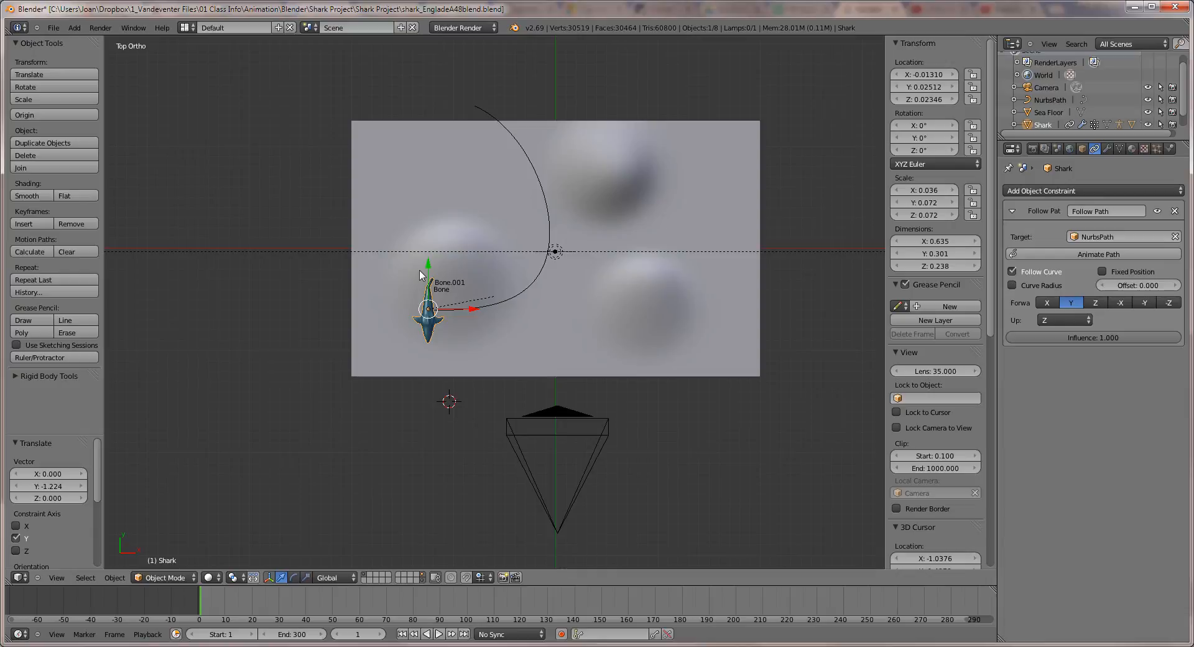
Step: Rotate the shark in the top view to about 90.367° around Z so its nose points along the path
{"action": "key", "text": "r"}
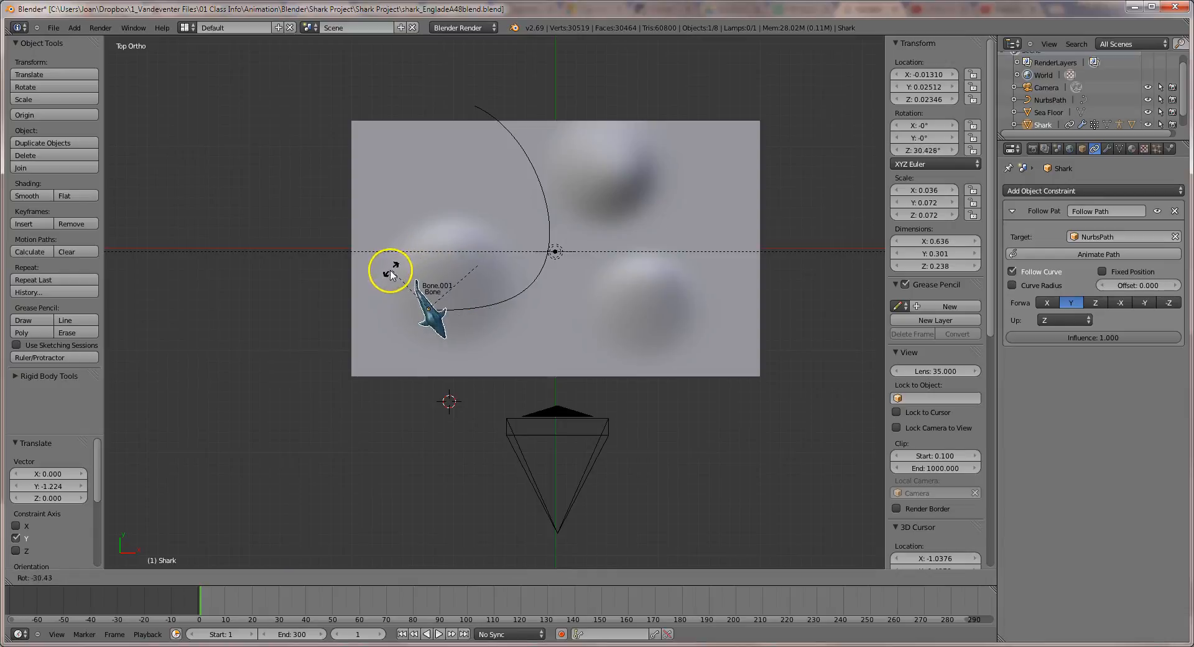
{"action": "left_click", "coordinate": [375, 325]}
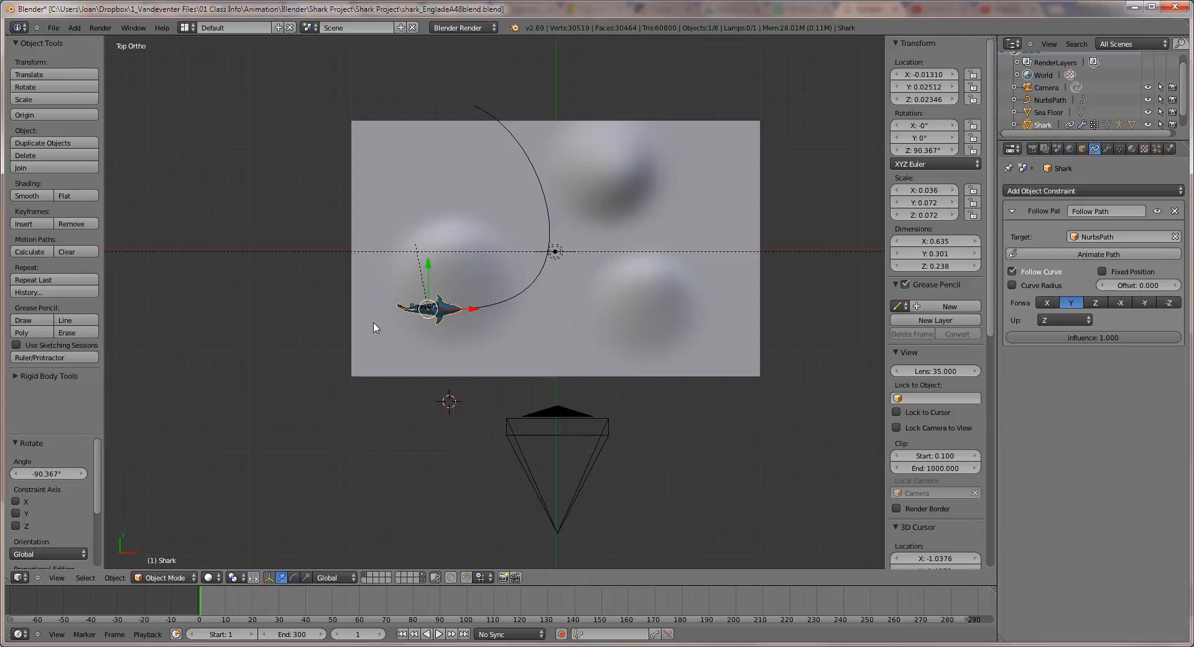
{"action": "key", "text": "KP_0"}
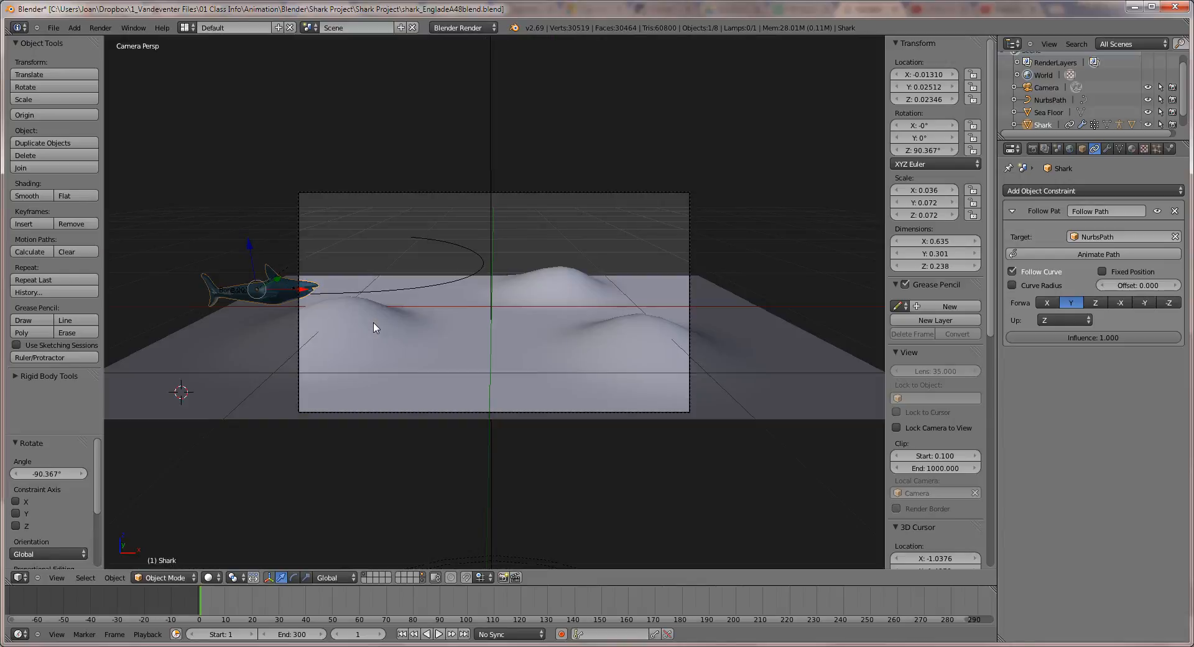
Step: Select the path in the camera view and set its Path Animation length to 300 frames
{"action": "left_click", "coordinate": [380, 322]}
{"action": "key", "text": "a"}
{"action": "left_click", "coordinate": [491, 293]}
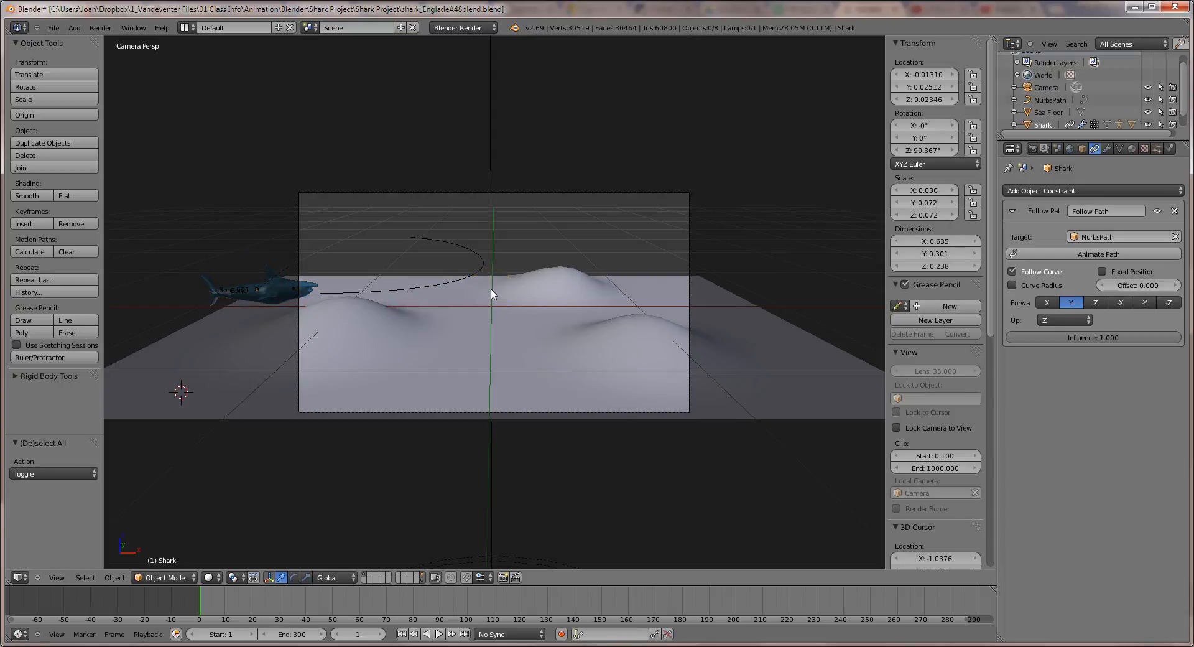
{"action": "right_click", "coordinate": [431, 287]}
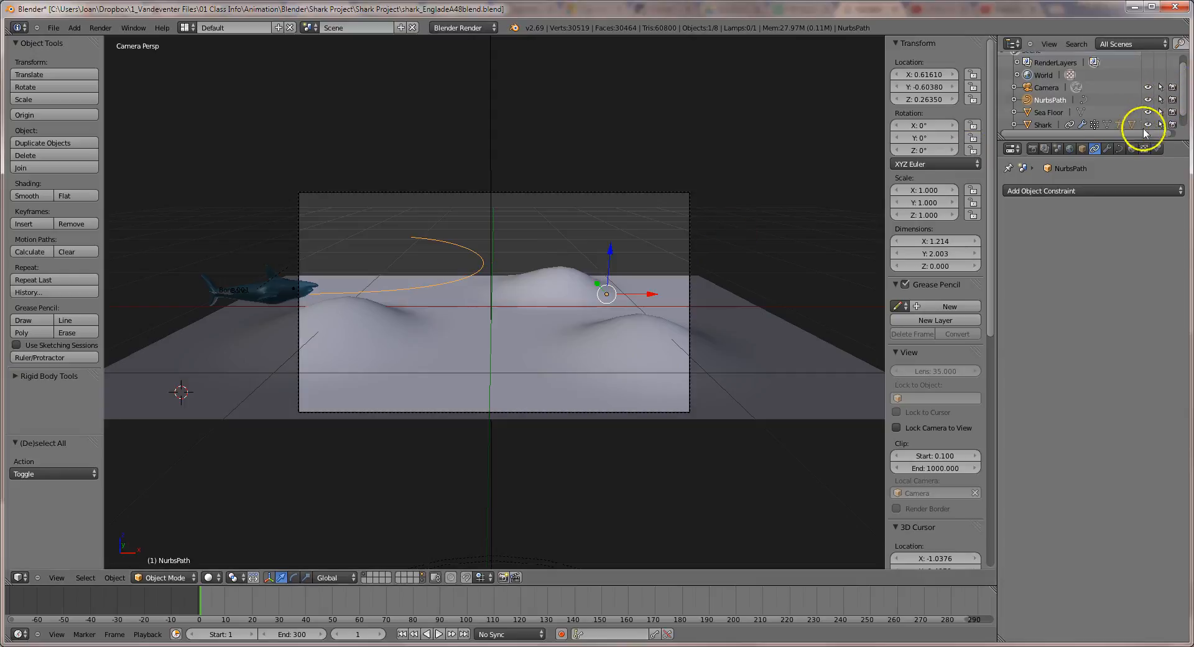
{"action": "left_click", "coordinate": [1117, 148]}
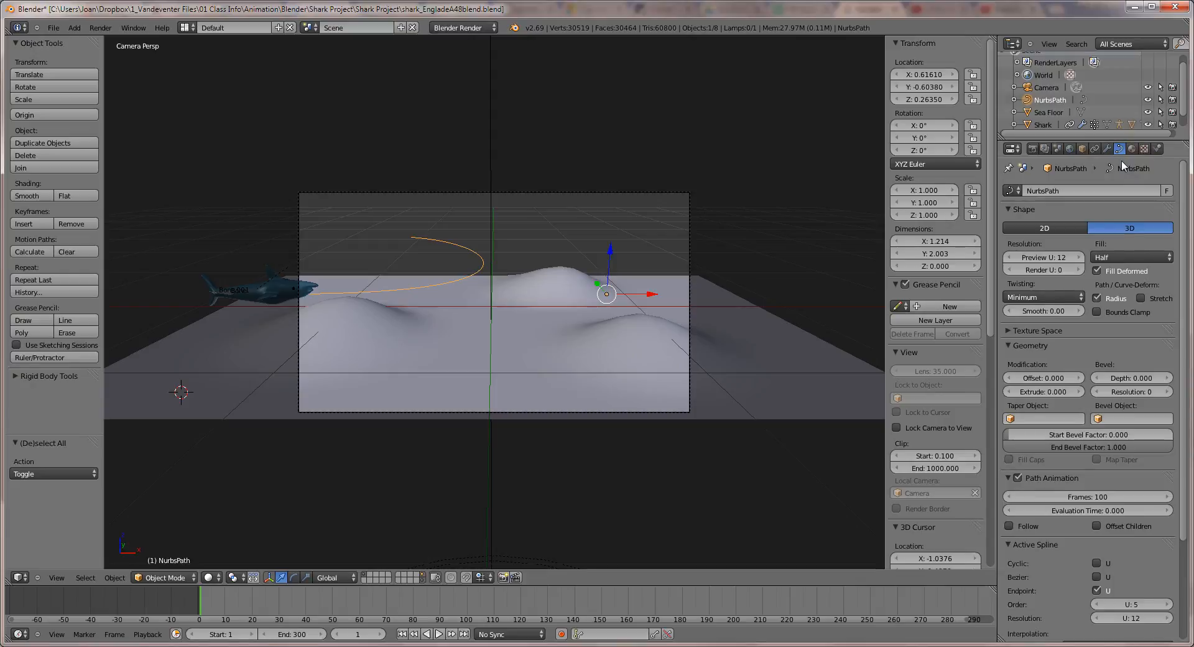
{"action": "left_click", "coordinate": [1111, 496]}
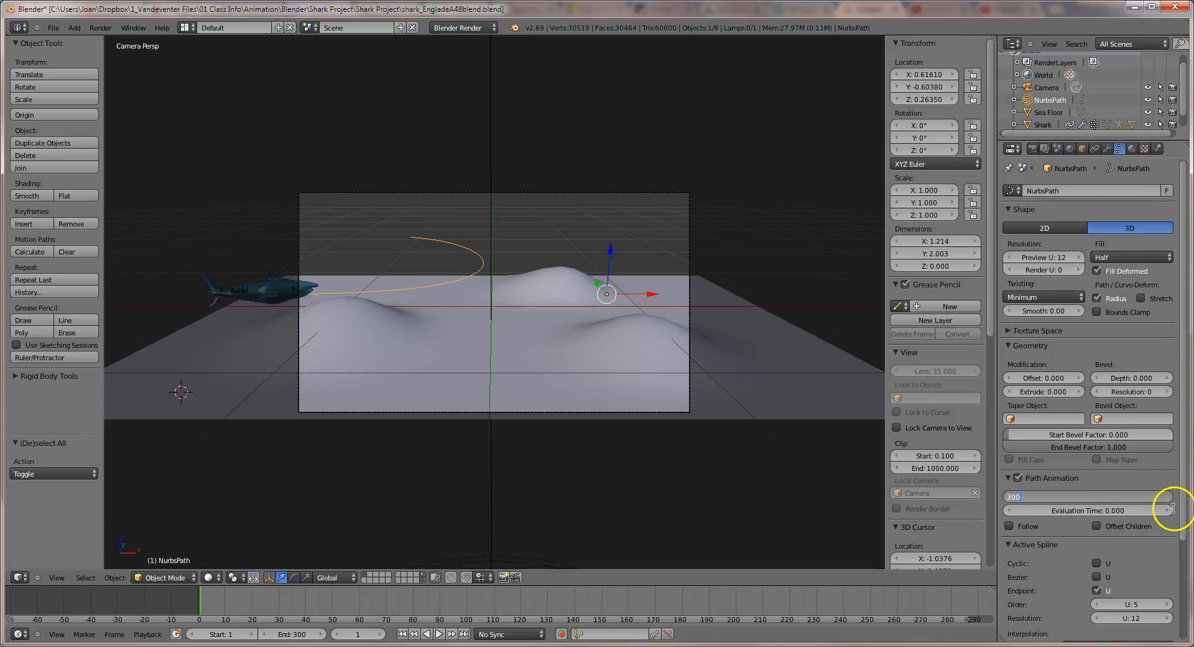
{"action": "key", "text": "Return"}
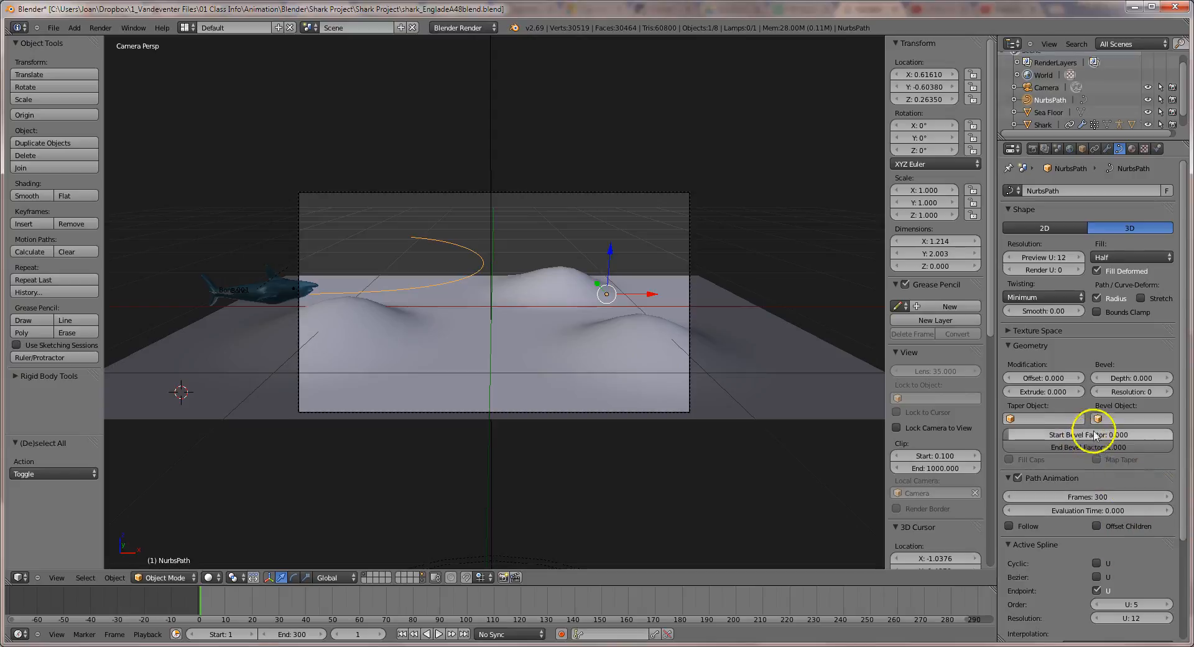
Step: Insert a keyframe on the path's Evaluation Time of 0 at frame 1
{"action": "right_click", "coordinate": [1080, 514]}
{"action": "left_click", "coordinate": [1167, 511]}
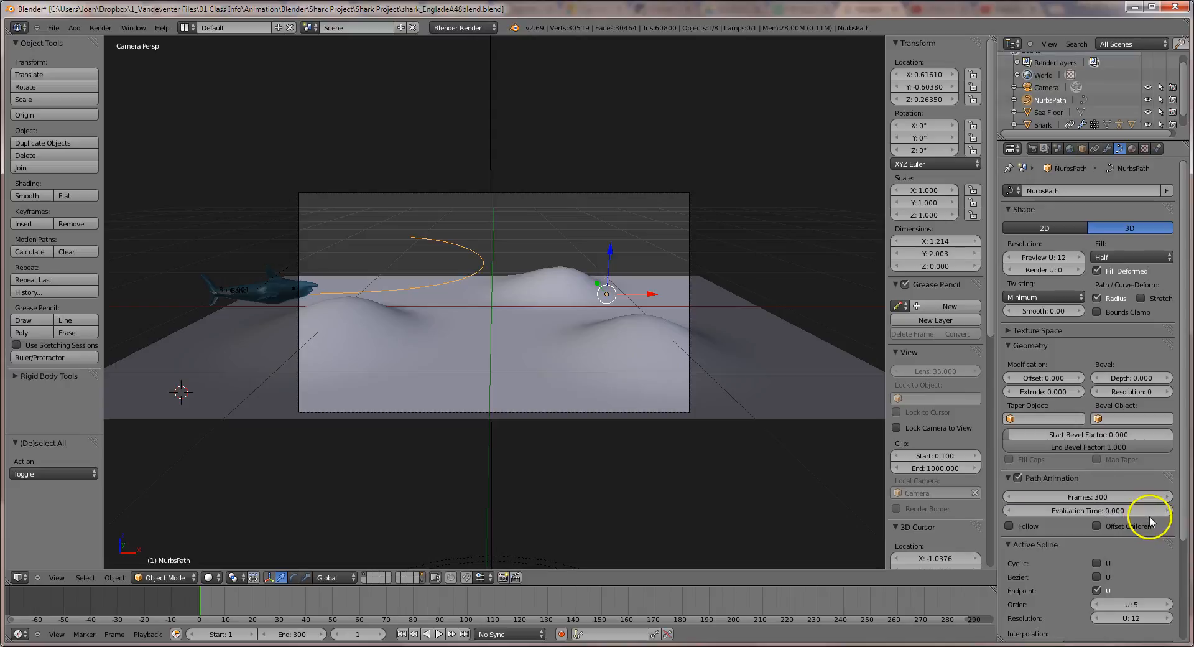
{"action": "right_click", "coordinate": [1141, 514]}
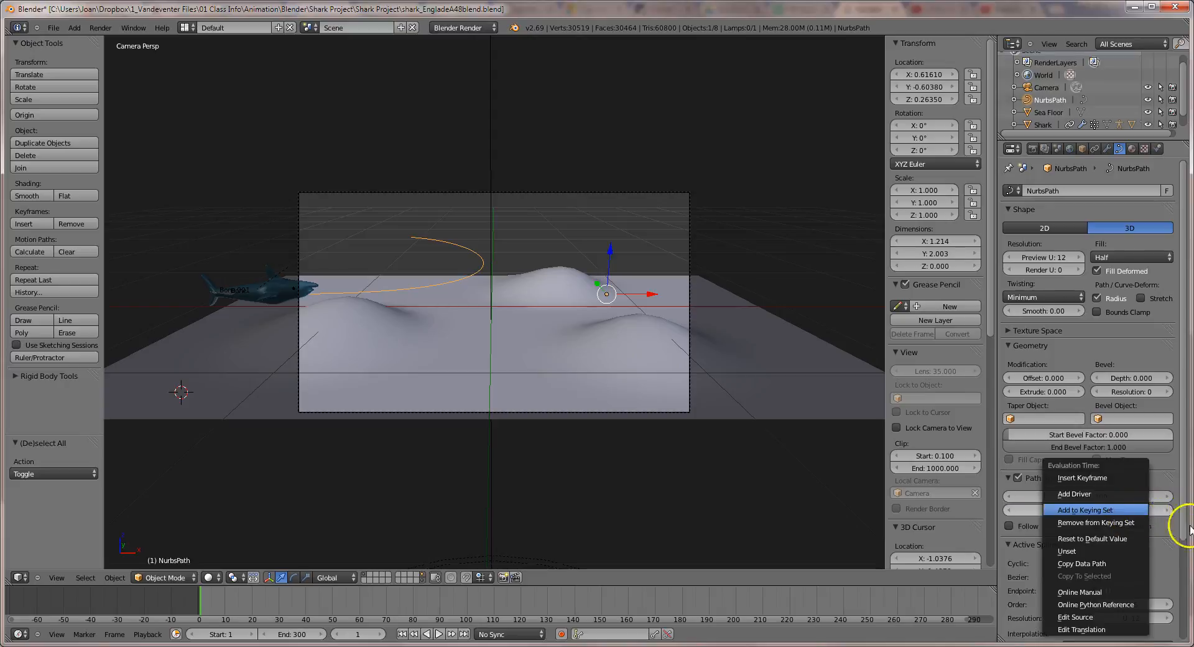
{"action": "left_click", "coordinate": [1009, 510]}
{"action": "right_click", "coordinate": [1021, 510]}
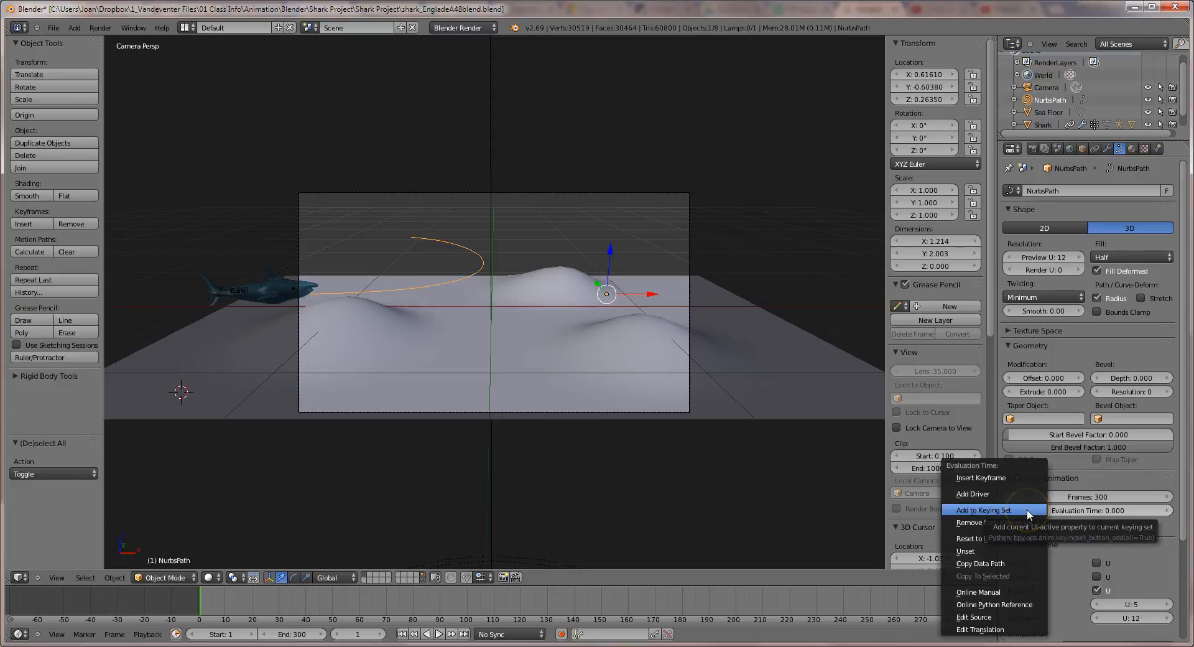
{"action": "left_click", "coordinate": [1018, 478]}
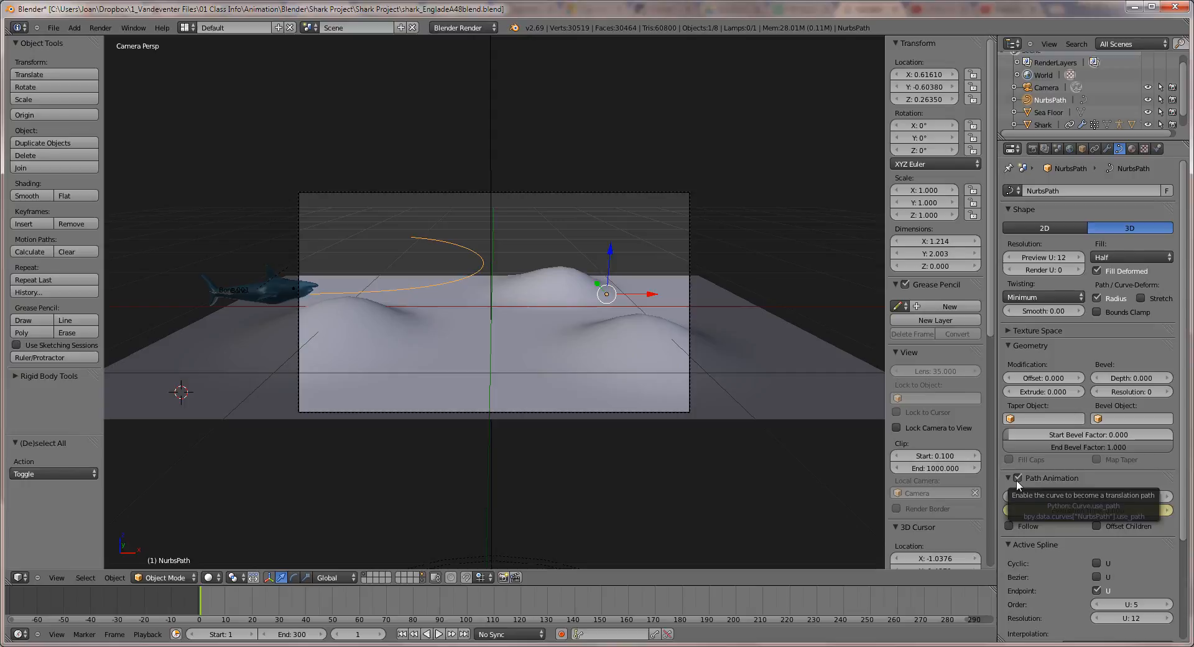
Step: At frame 300, set the path's Evaluation Time to 300 and insert a keyframe on it
{"action": "left_click", "coordinate": [463, 634]}
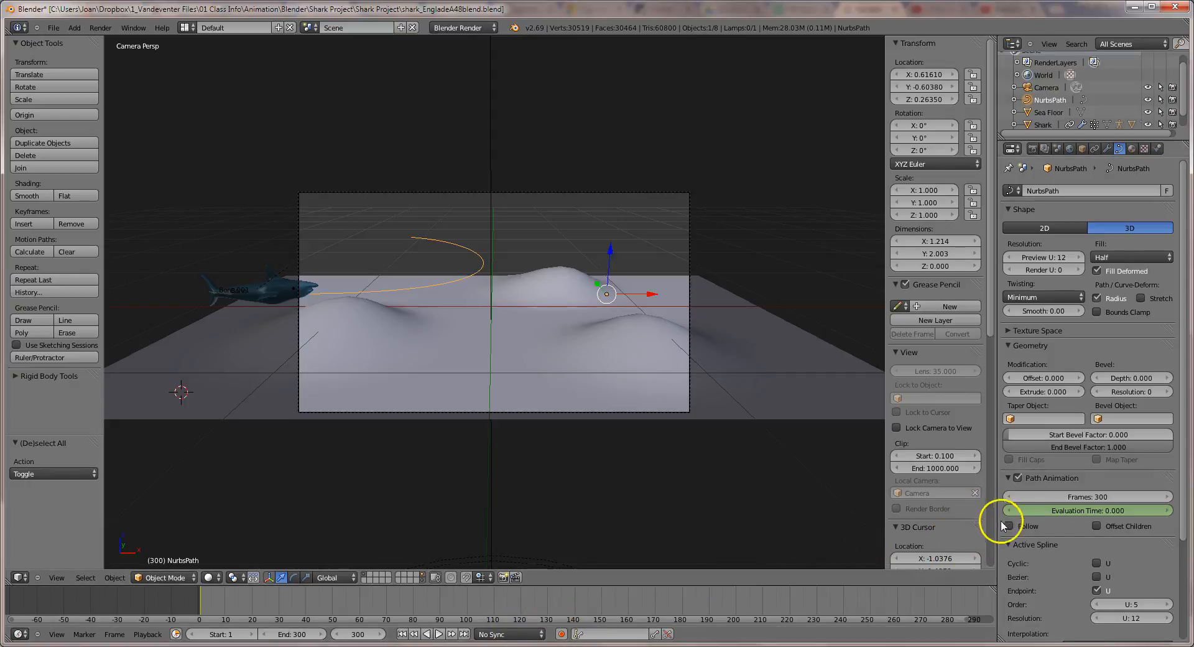
{"action": "left_click", "coordinate": [1100, 509]}
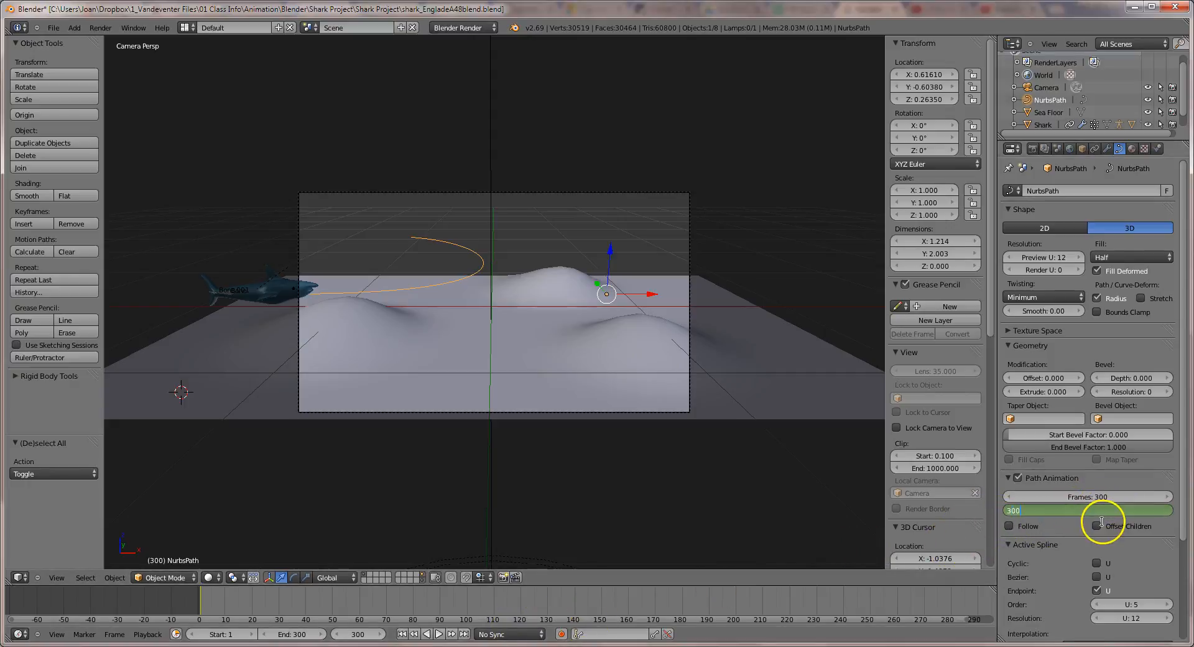
{"action": "key", "text": "Return"}
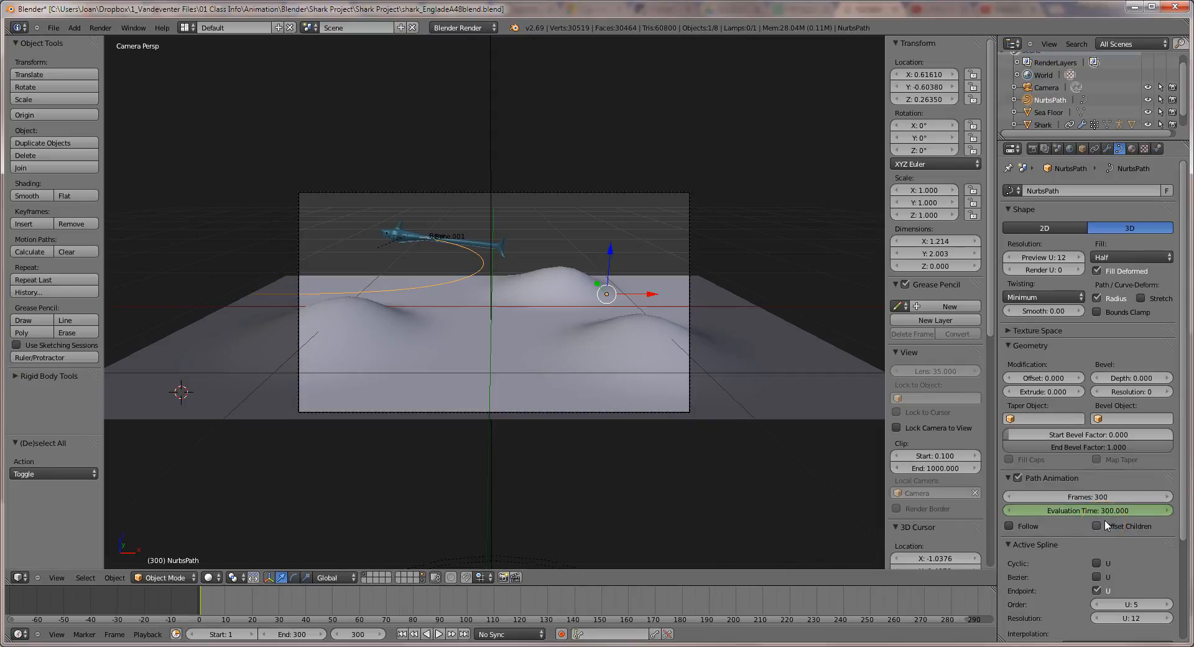
{"action": "right_click", "coordinate": [1100, 508]}
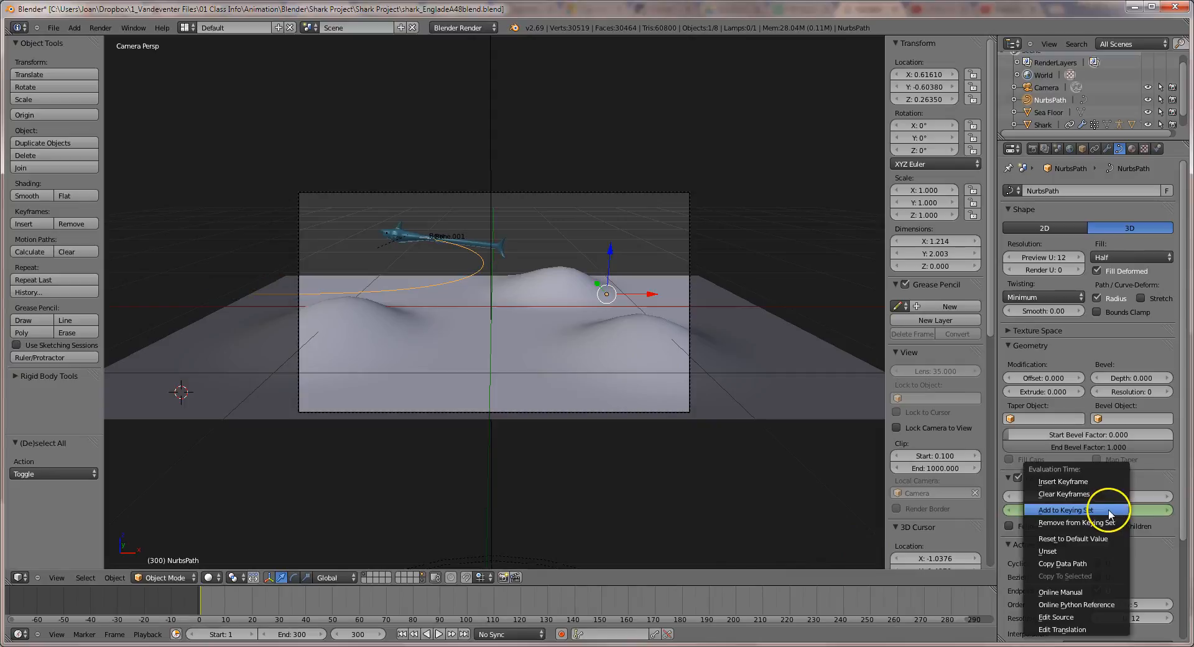
{"action": "left_click", "coordinate": [1088, 483]}
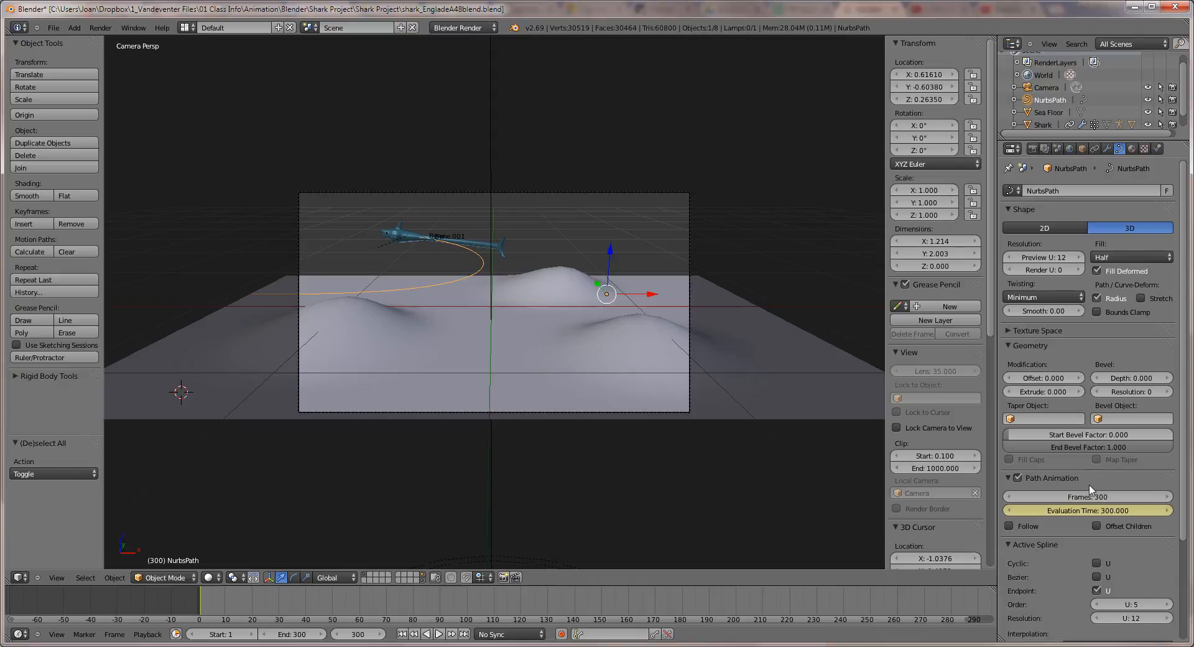
Step: Return to the first frame and play the animation to check the shark's swim along the path
{"action": "left_click", "coordinate": [402, 633]}
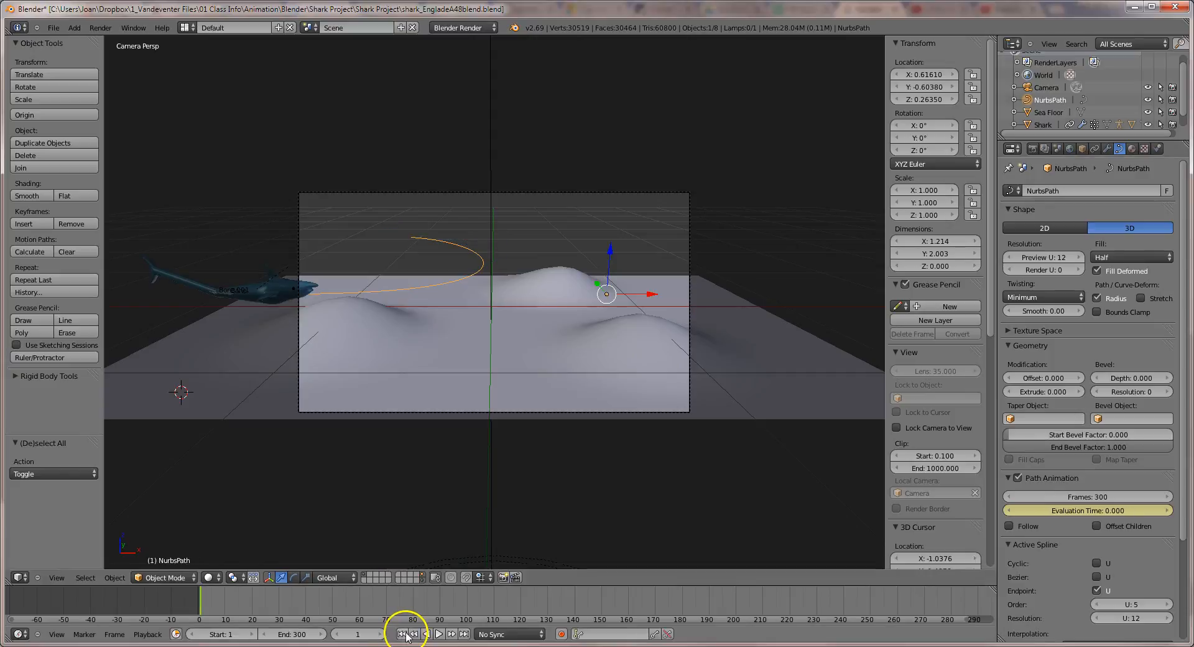
{"action": "left_click", "coordinate": [439, 634]}
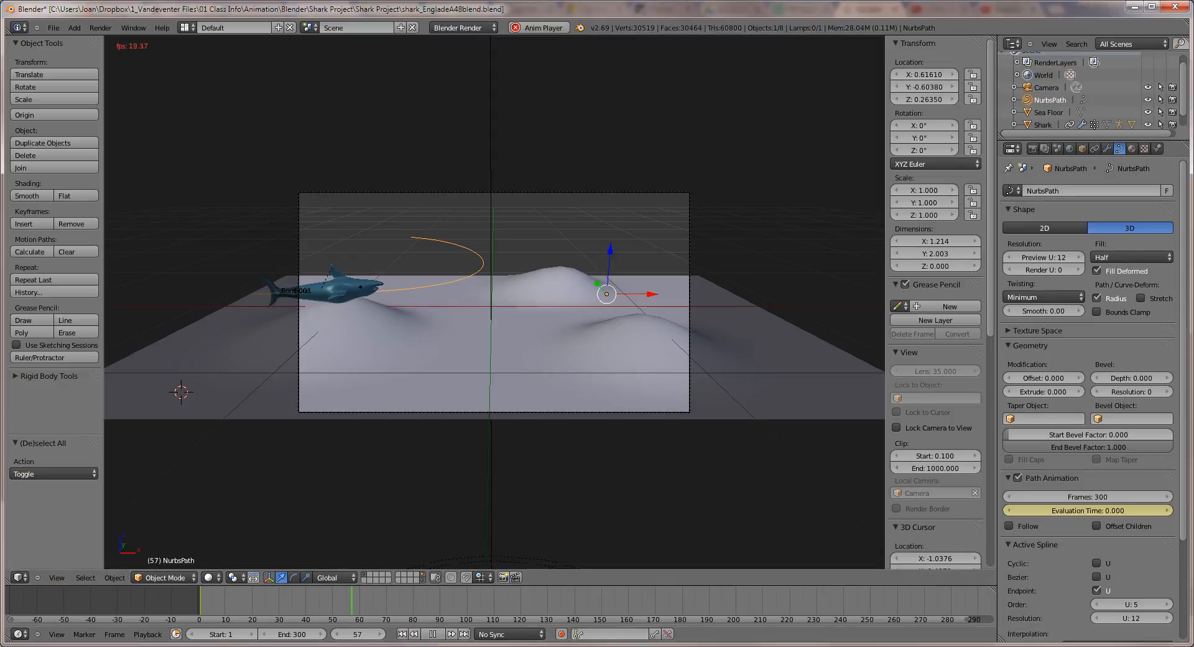
Step: Save the project as a new version named shark_EngladeA58blend.blend
{"action": "left_click", "coordinate": [53, 28]}
{"action": "left_click", "coordinate": [69, 117]}
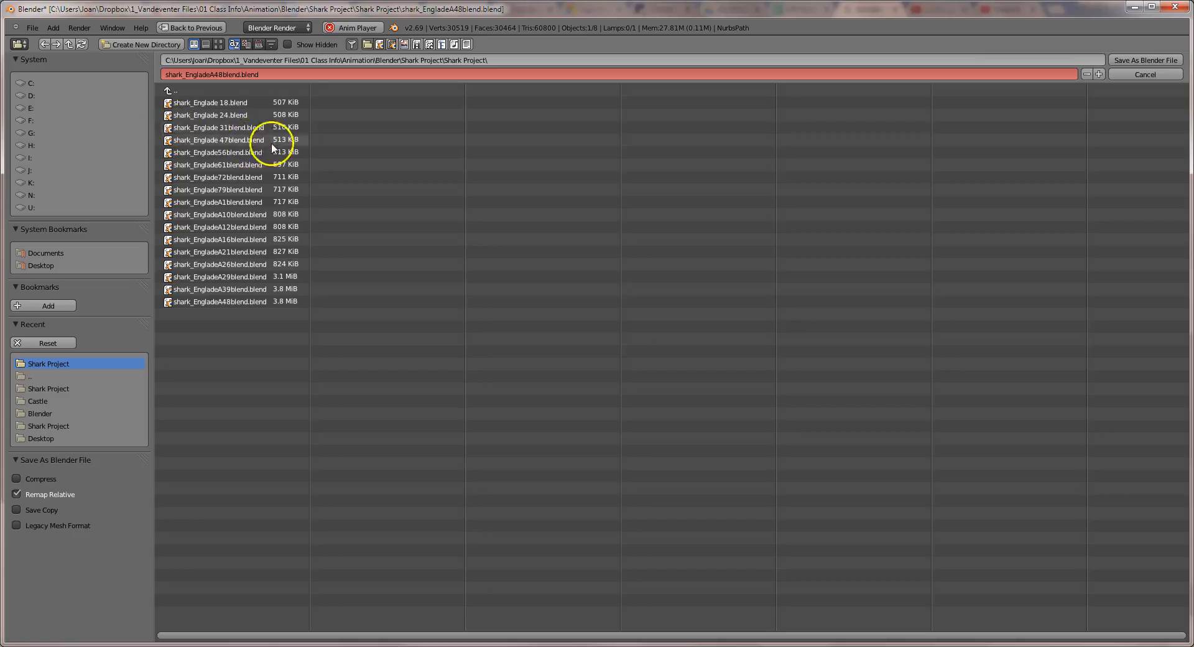
{"action": "left_click", "coordinate": [223, 74]}
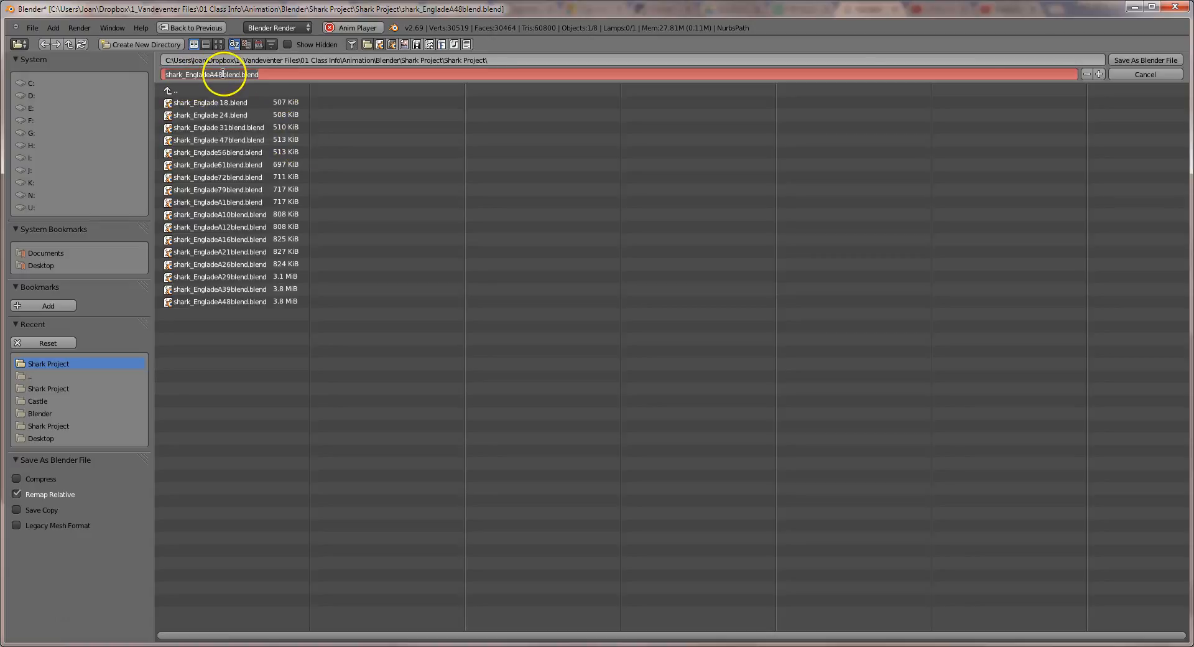
{"action": "left_click", "coordinate": [219, 74]}
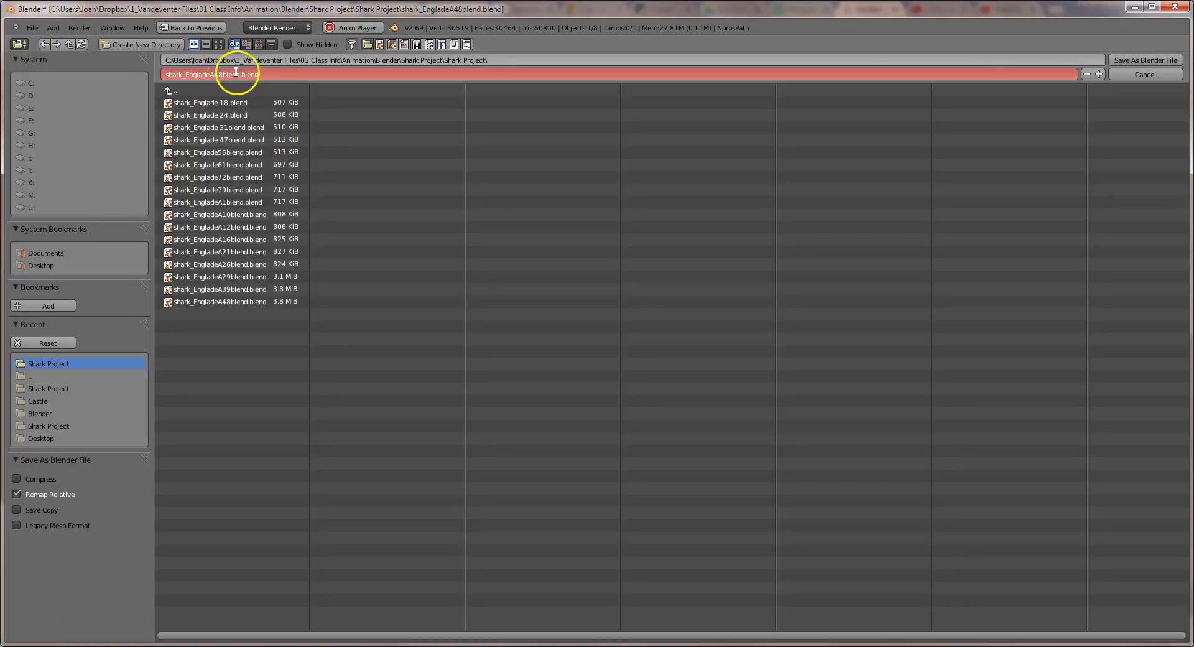
{"action": "type", "text": "5"}
{"action": "key", "text": "Return"}
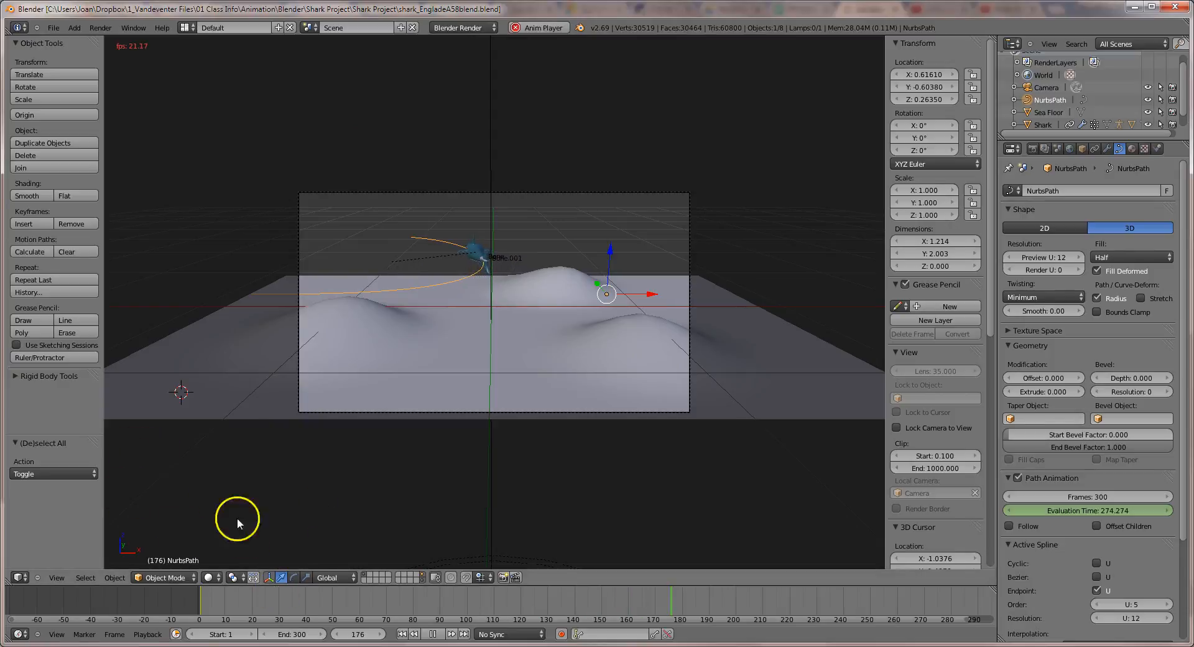
Step: Stop playback, return to frame 1, and lower the path's control point just ahead of the shark by about 0.163 along Z
{"action": "left_click", "coordinate": [430, 634]}
{"action": "left_click", "coordinate": [401, 634]}
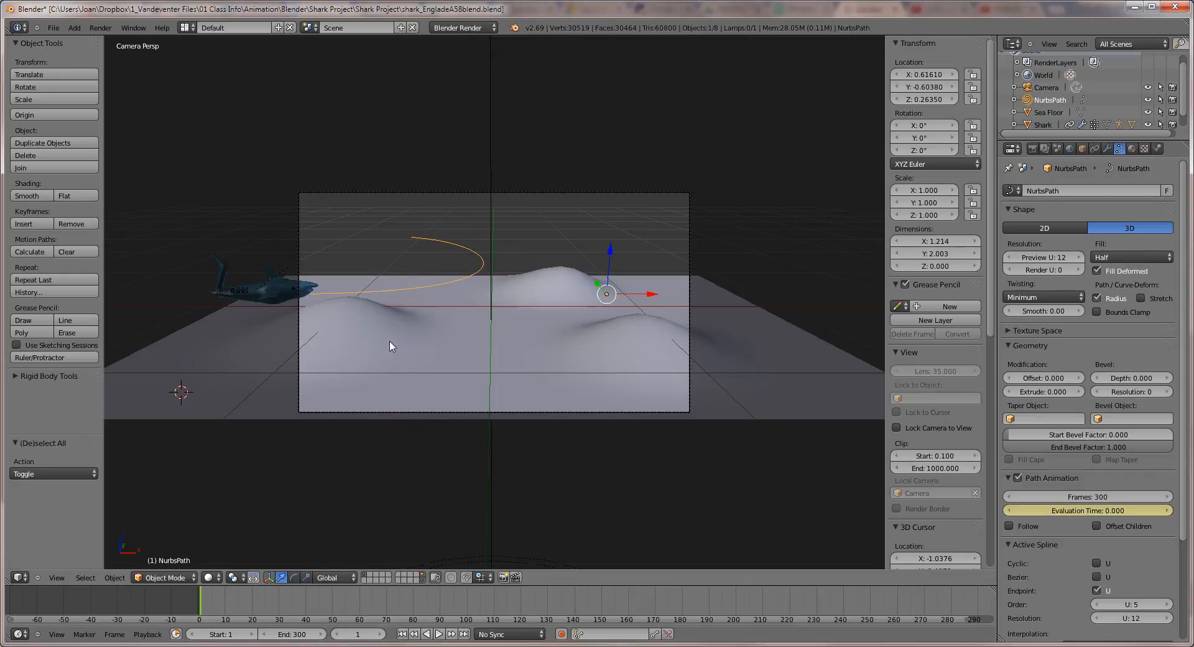
{"action": "key", "text": "Tab"}
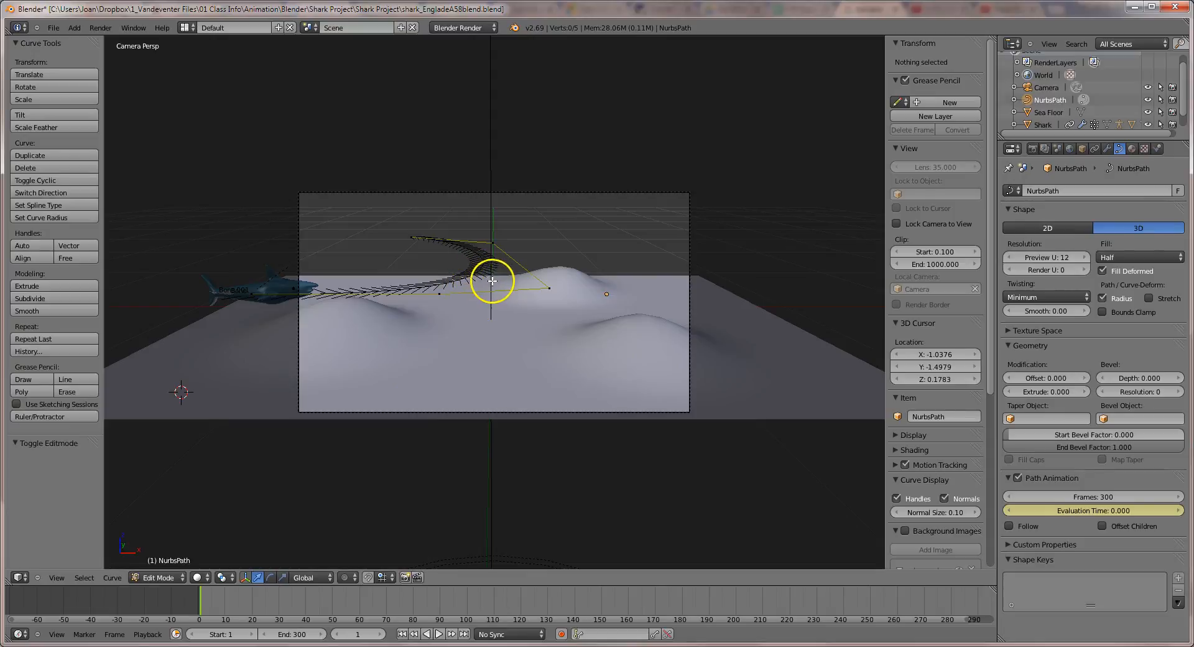
{"action": "key", "text": "KP_0"}
{"action": "middle_click_drag", "start_coordinate": [491, 276], "coordinate": [495, 253]}
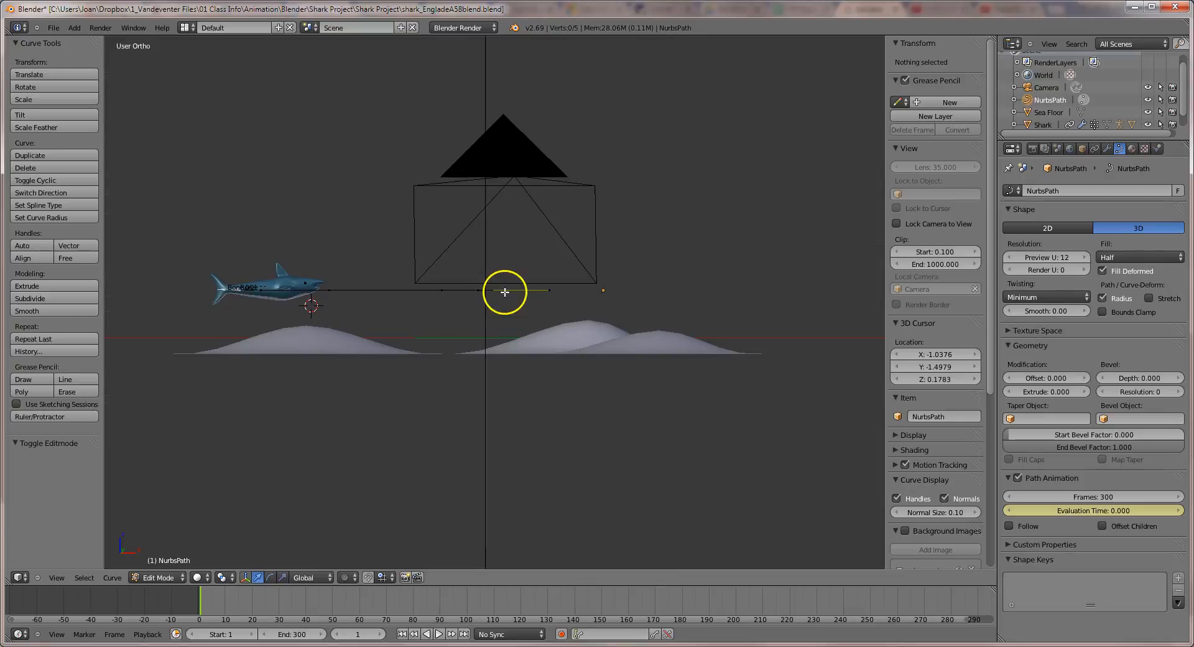
{"action": "right_click", "coordinate": [441, 288]}
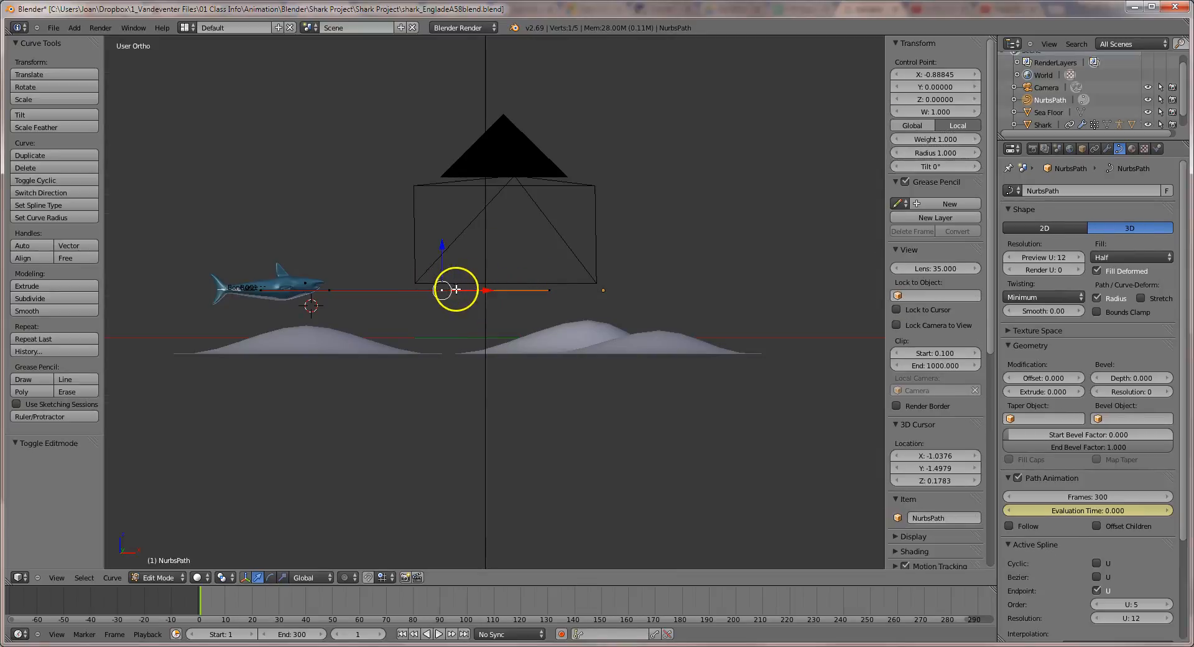
{"action": "key", "text": "a"}
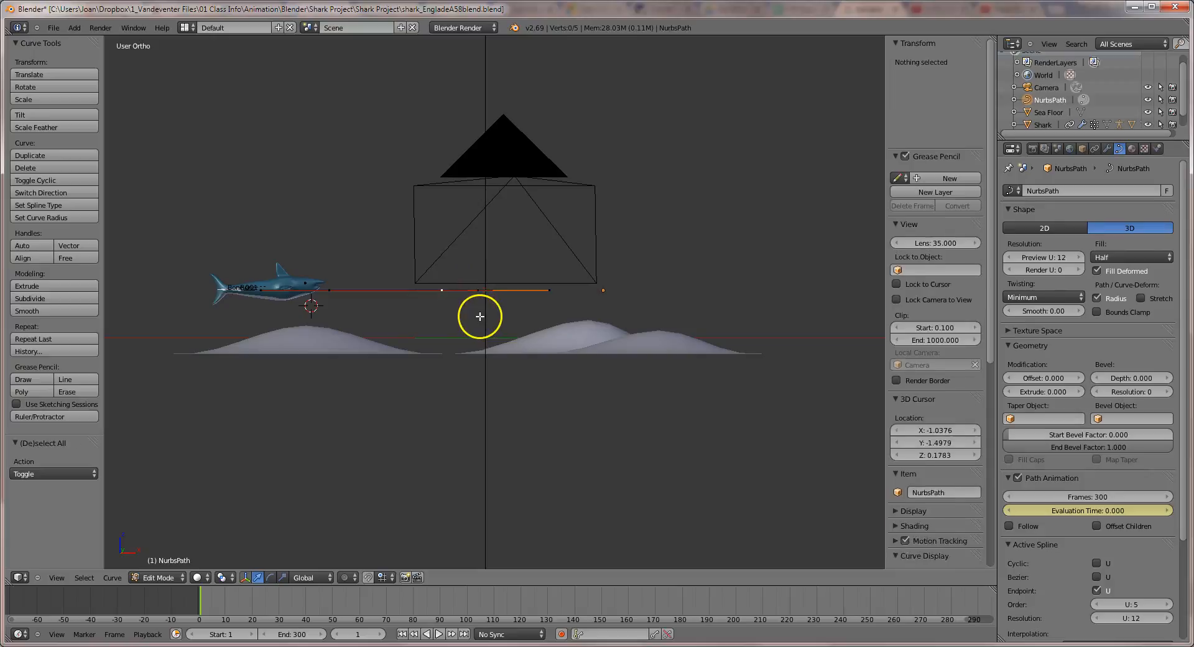
{"action": "middle_click_drag", "start_coordinate": [476, 315], "coordinate": [475, 337]}
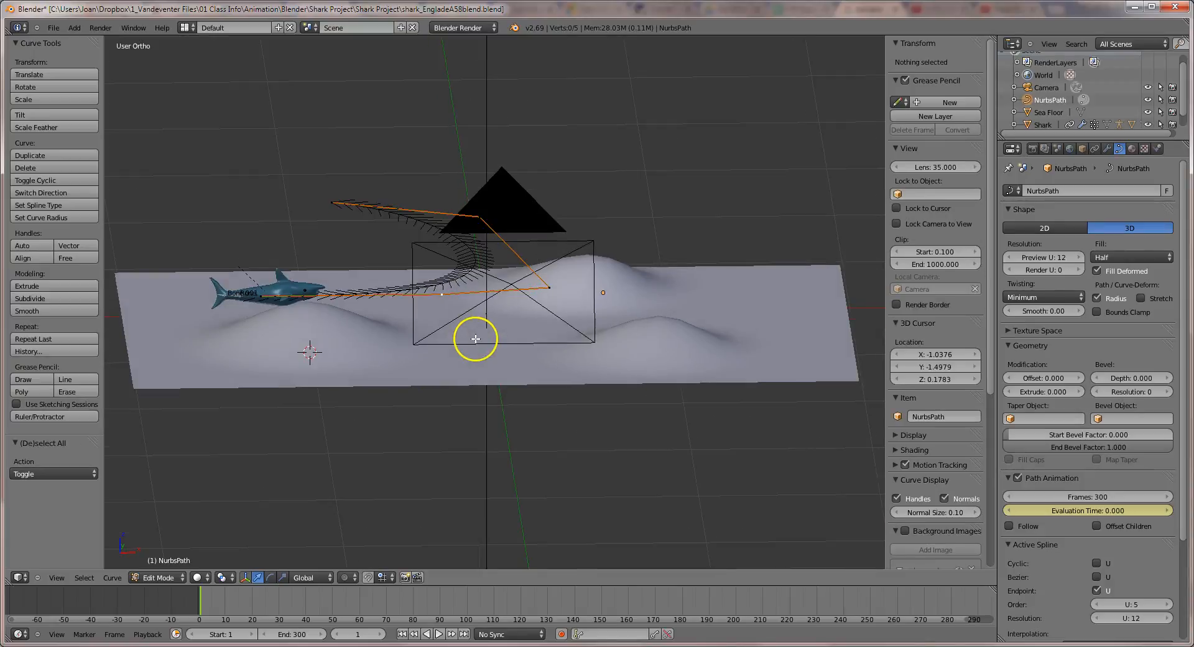
{"action": "key", "text": "a"}
{"action": "key", "text": "a"}
{"action": "right_click", "coordinate": [442, 295]}
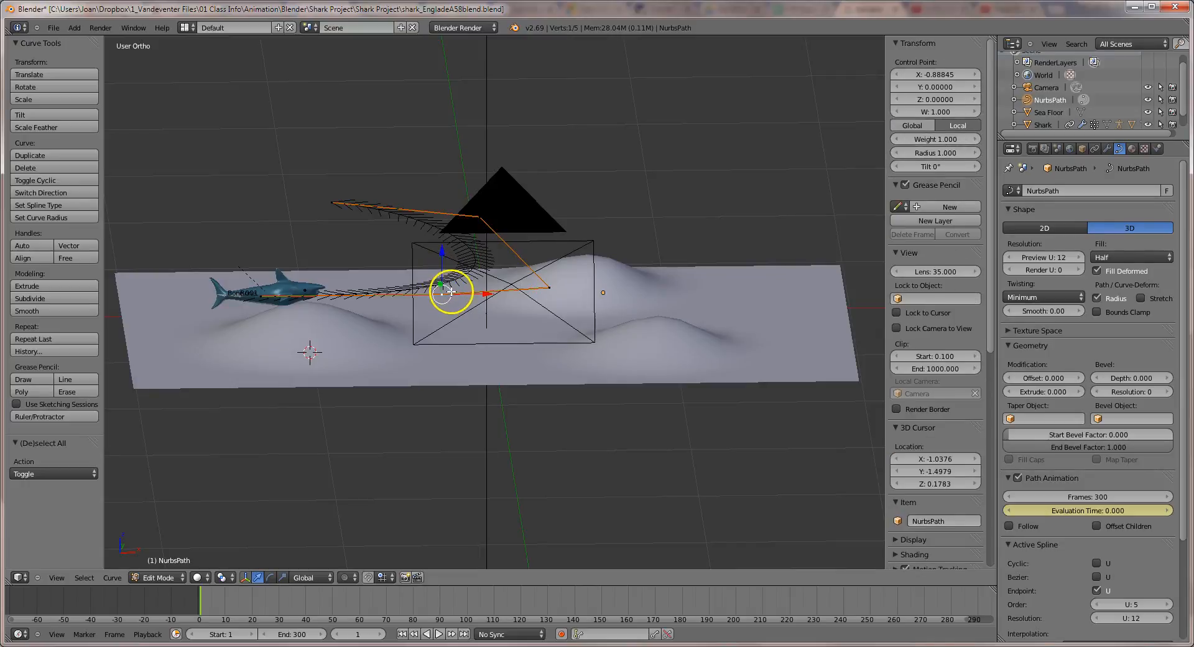
{"action": "left_click_drag", "start_coordinate": [441, 260], "coordinate": [446, 289]}
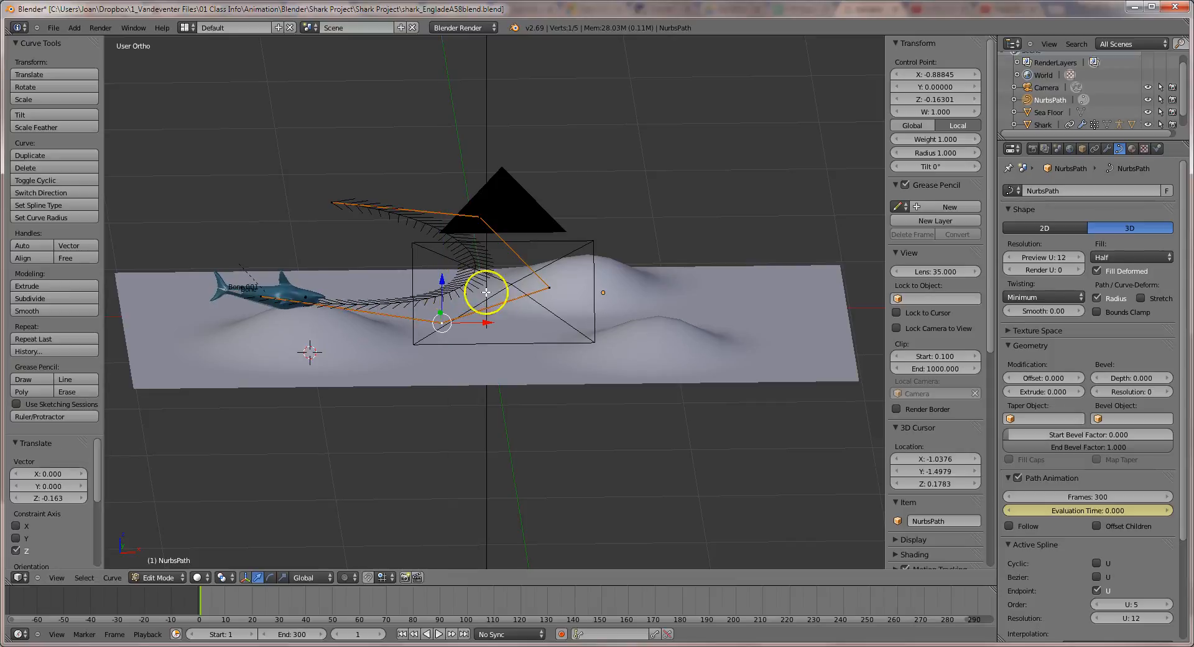
Step: Raise the path's middle control point slightly along Z and lower the following control point by about 0.142 along Z
{"action": "right_click", "coordinate": [550, 286]}
{"action": "left_click_drag", "start_coordinate": [546, 249], "coordinate": [547, 220]}
{"action": "right_click", "coordinate": [478, 217]}
{"action": "left_click_drag", "start_coordinate": [475, 171], "coordinate": [481, 198]}
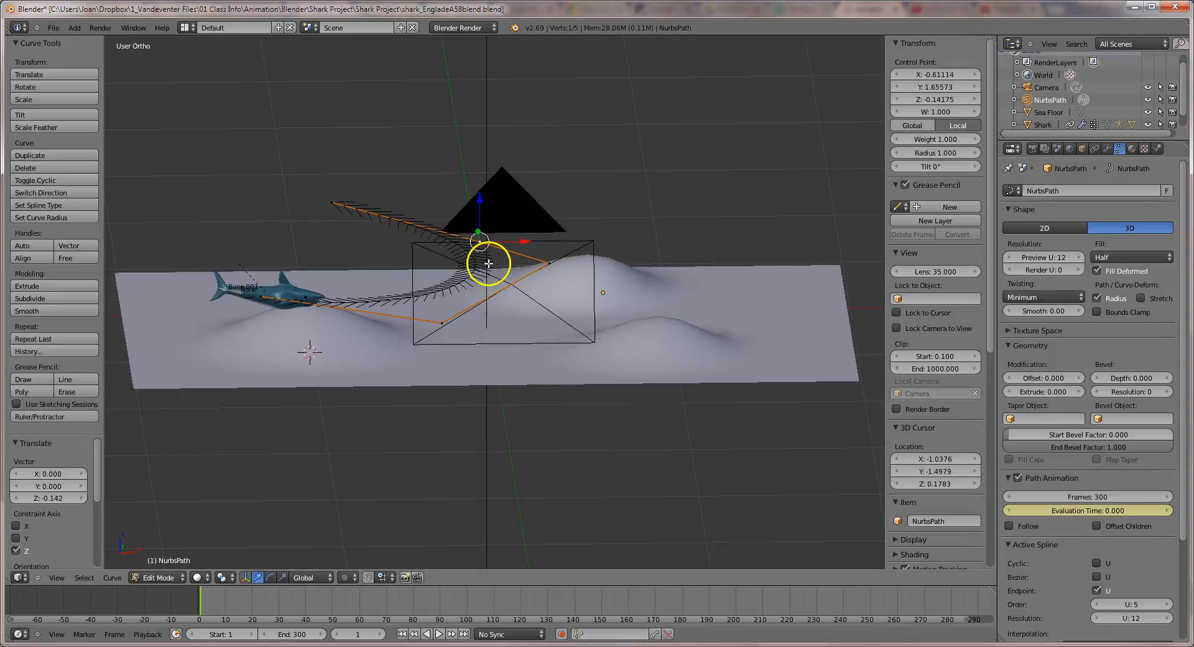
Step: Play the animation through the camera and lower the control point just ahead of the shark by a further 0.23 along Z
{"action": "key", "text": "KP_0"}
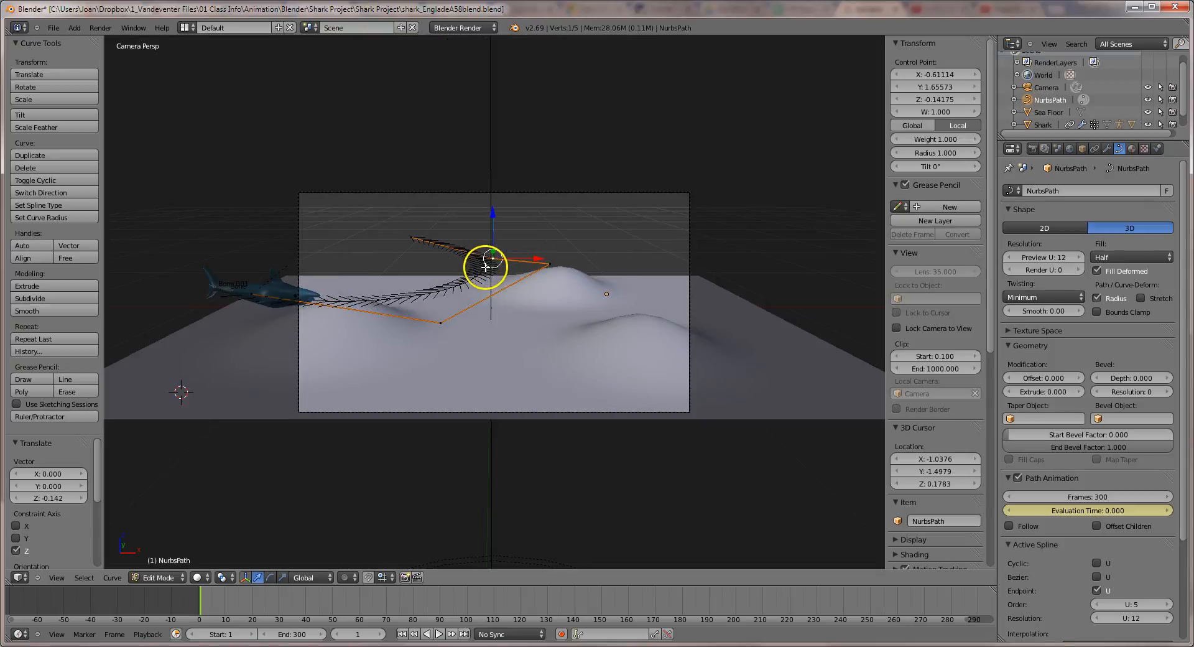
{"action": "left_click", "coordinate": [437, 634]}
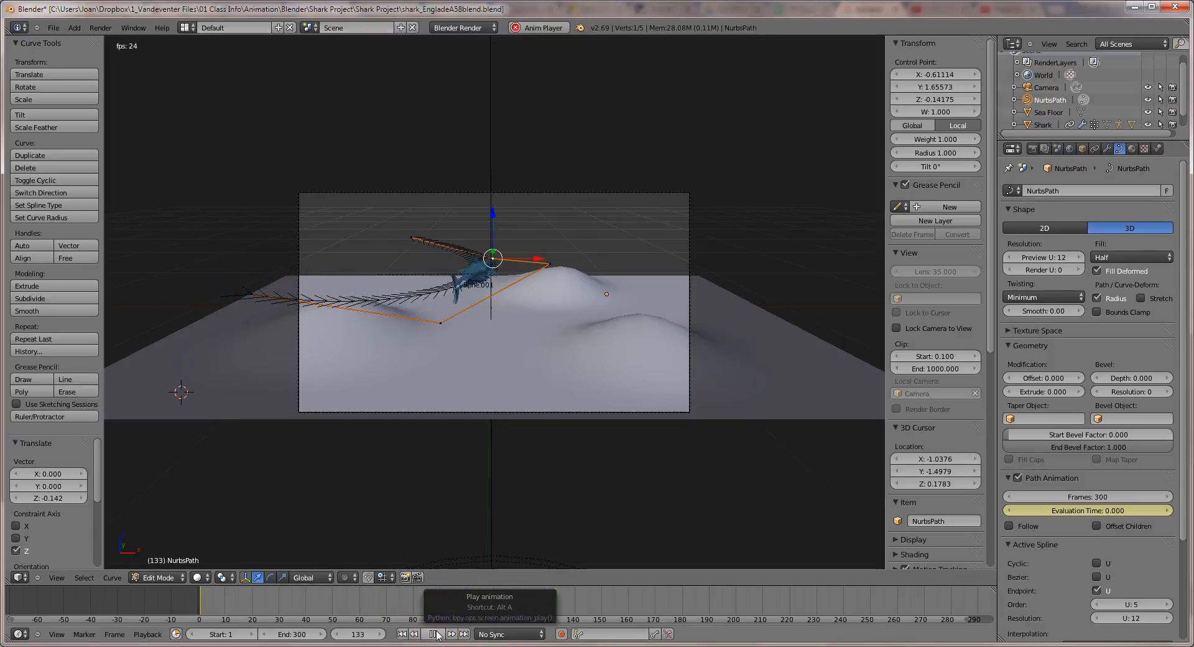
{"action": "right_click", "coordinate": [440, 322]}
{"action": "left_click_drag", "start_coordinate": [442, 274], "coordinate": [442, 317]}
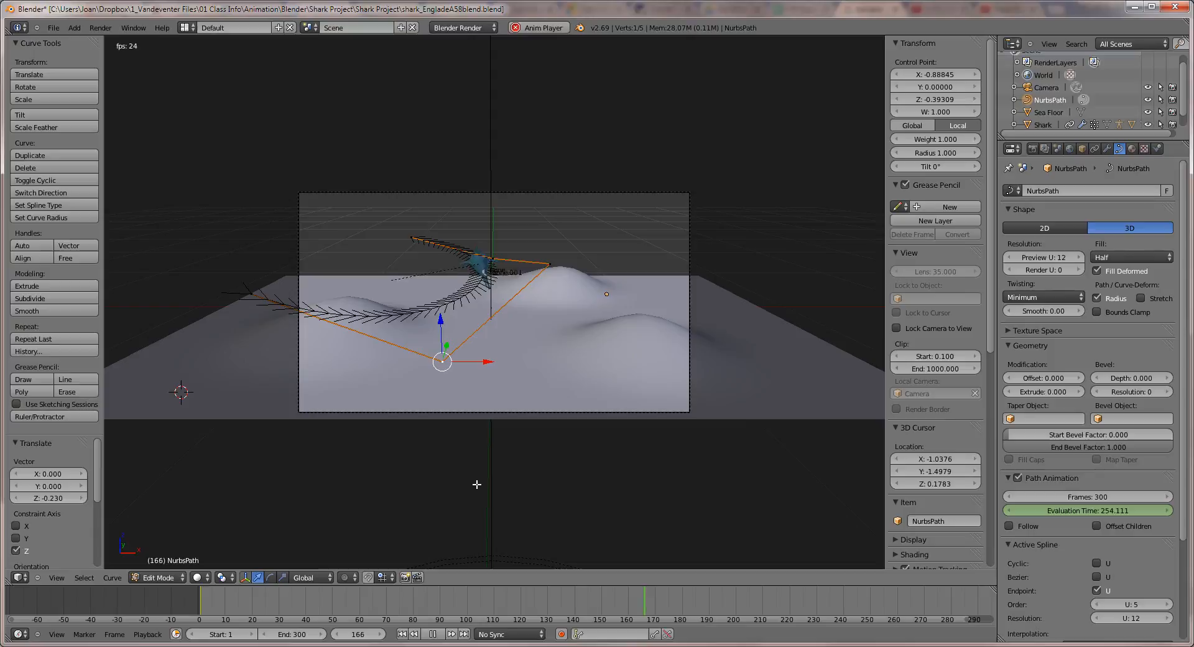
{"action": "right_click", "coordinate": [558, 468]}
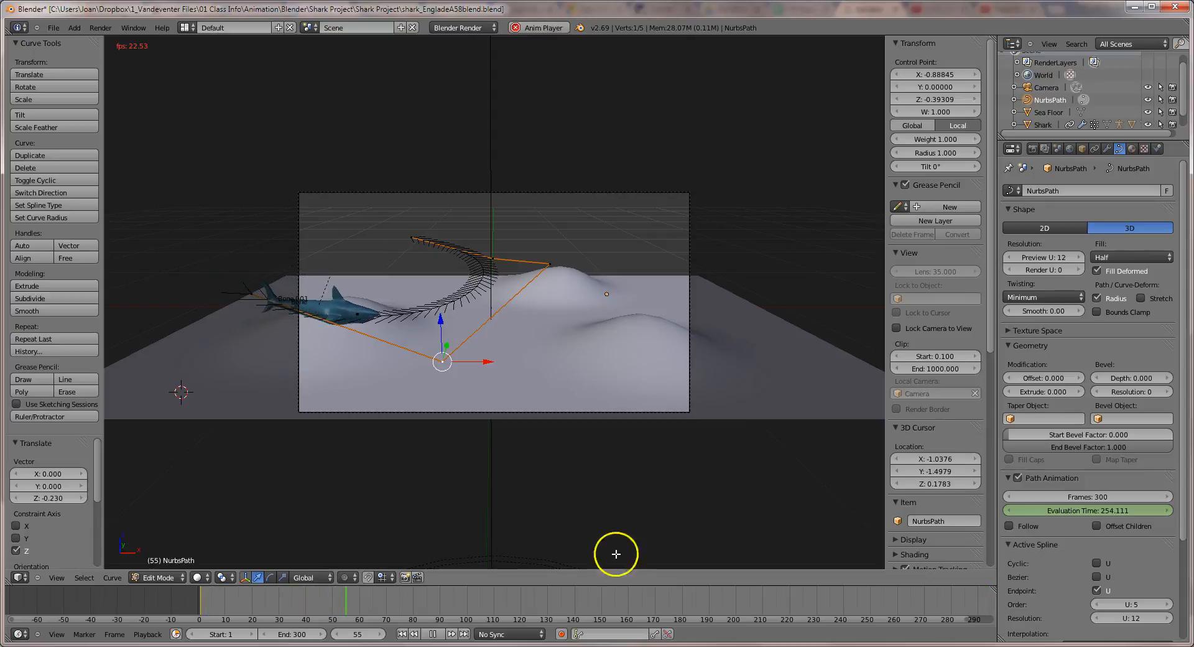
{"action": "left_click", "coordinate": [432, 633]}
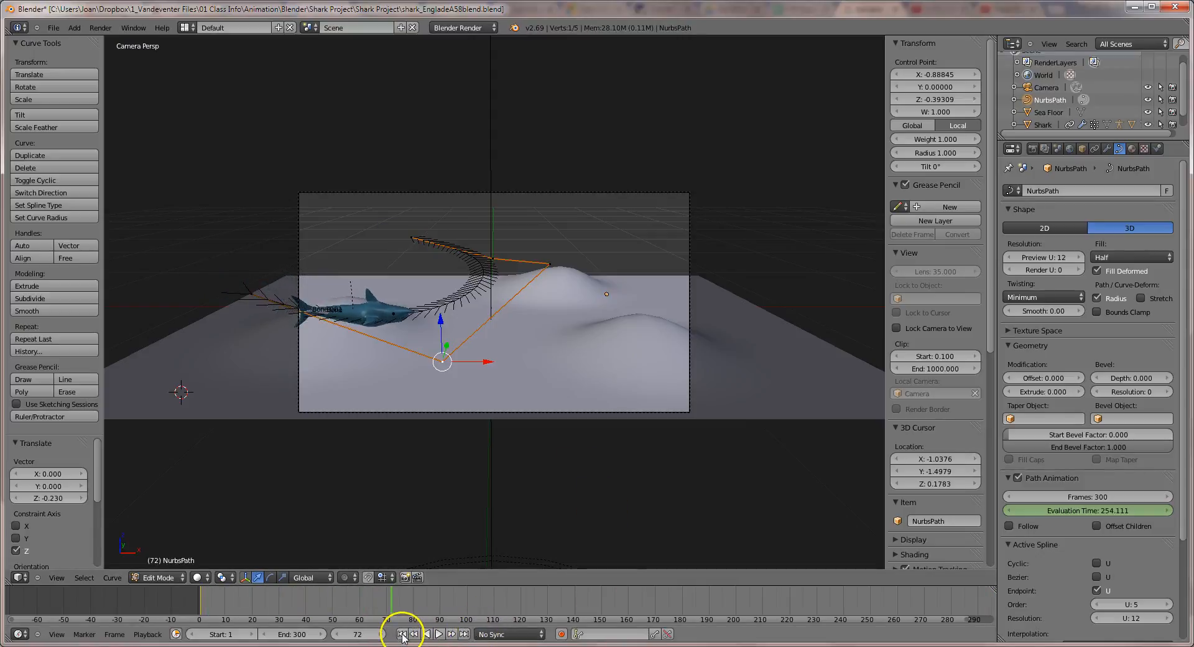
{"action": "left_click", "coordinate": [402, 633]}
{"action": "key", "text": "Tab"}
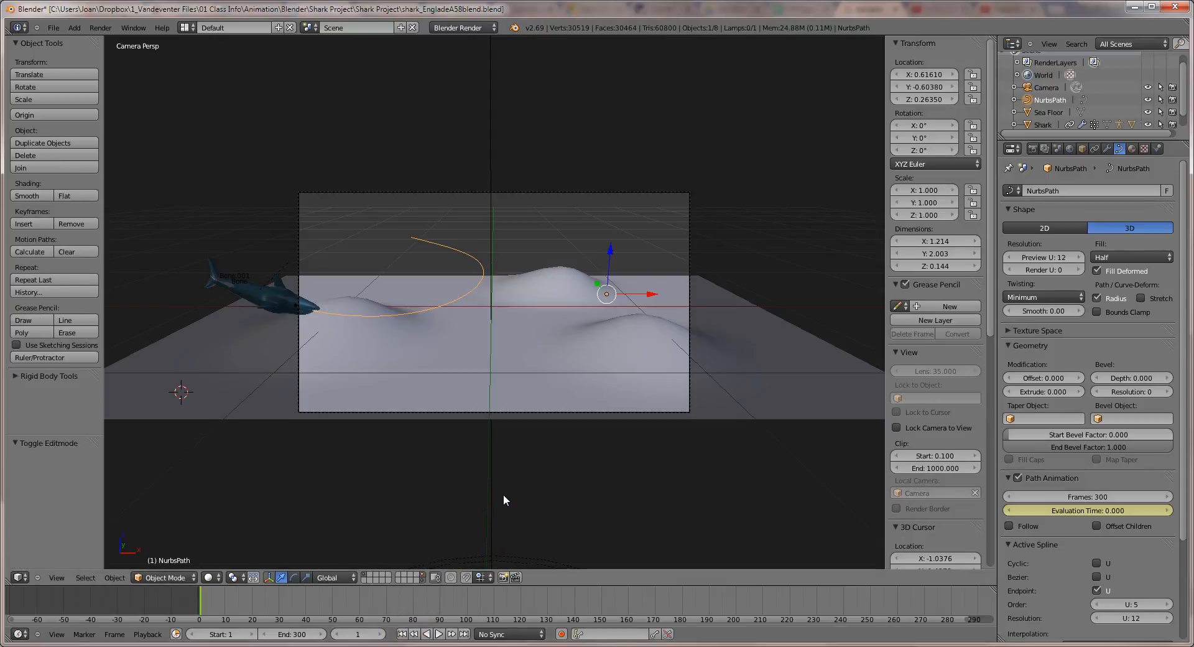
Step: Render a still image of frame 111 to check the shark's lighting, and close the render
{"action": "left_click", "coordinate": [365, 634]}
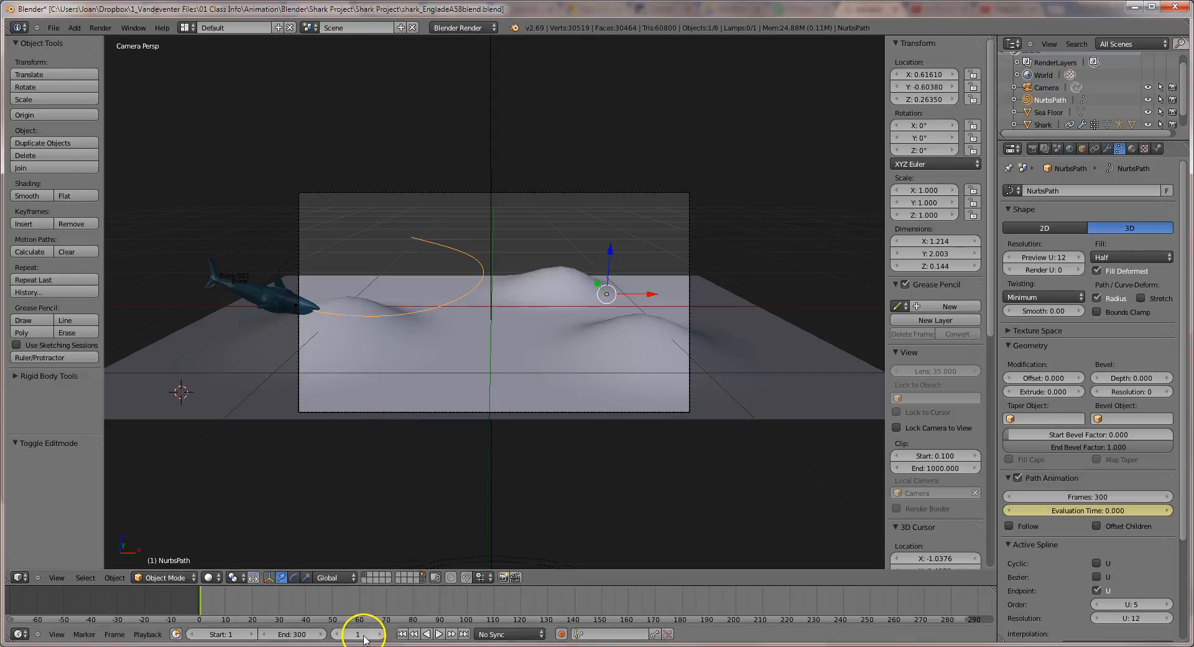
{"action": "type", "text": "111"}
{"action": "key", "text": "Return"}
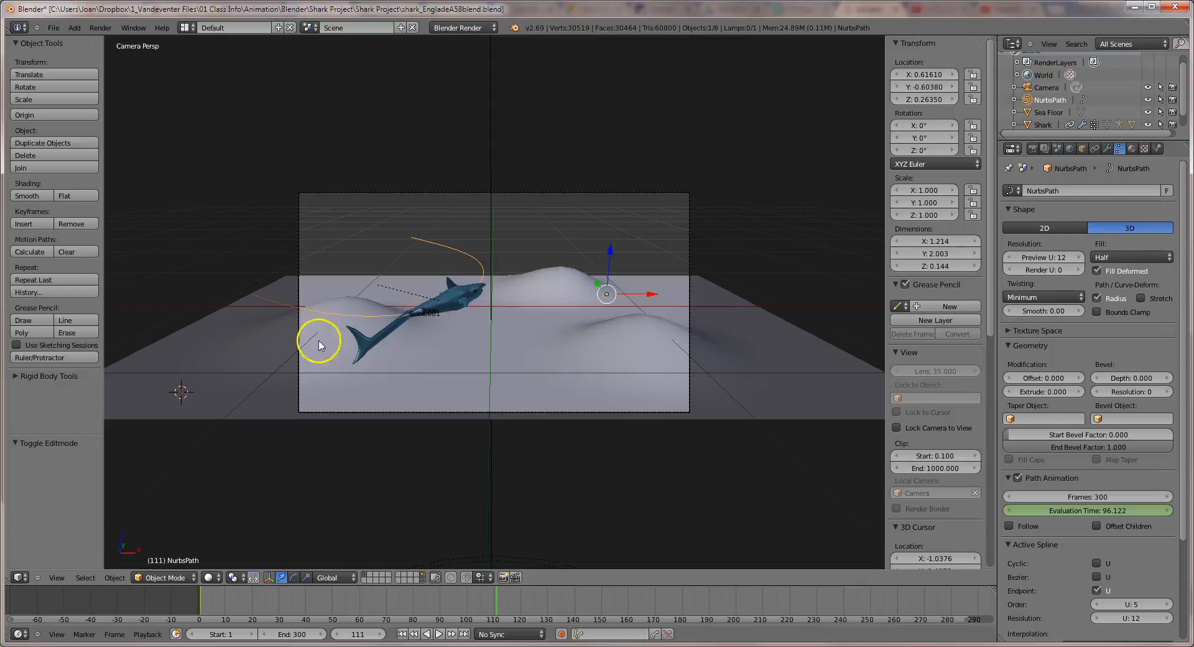
{"action": "left_click", "coordinate": [101, 27]}
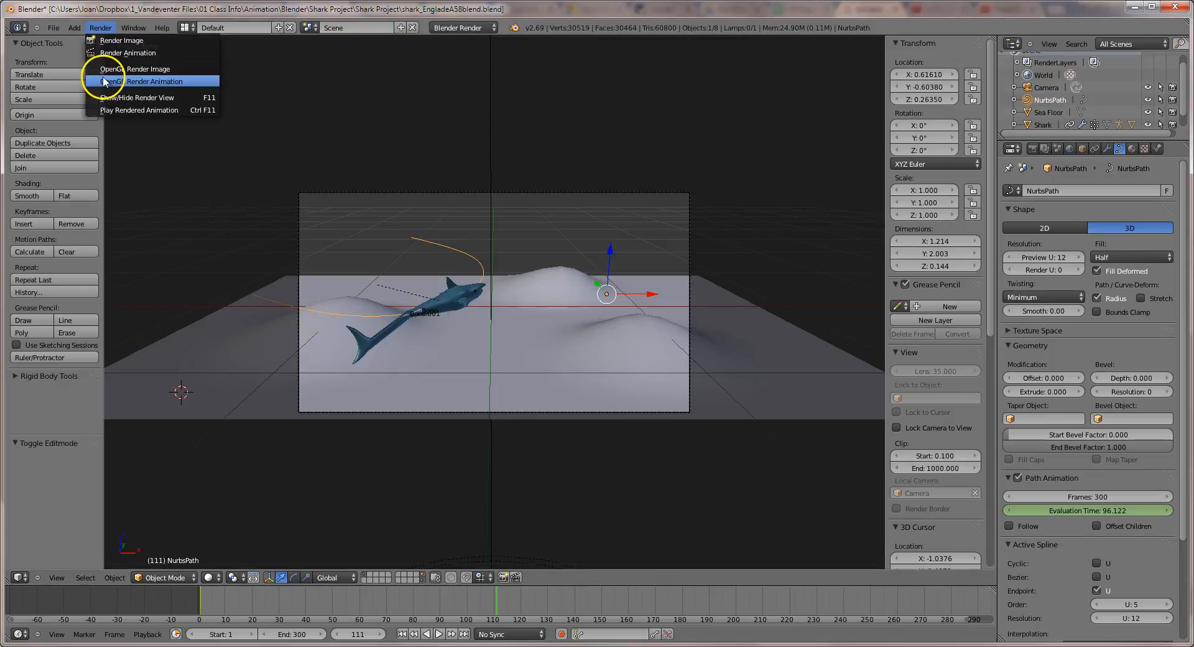
{"action": "left_click", "coordinate": [104, 39]}
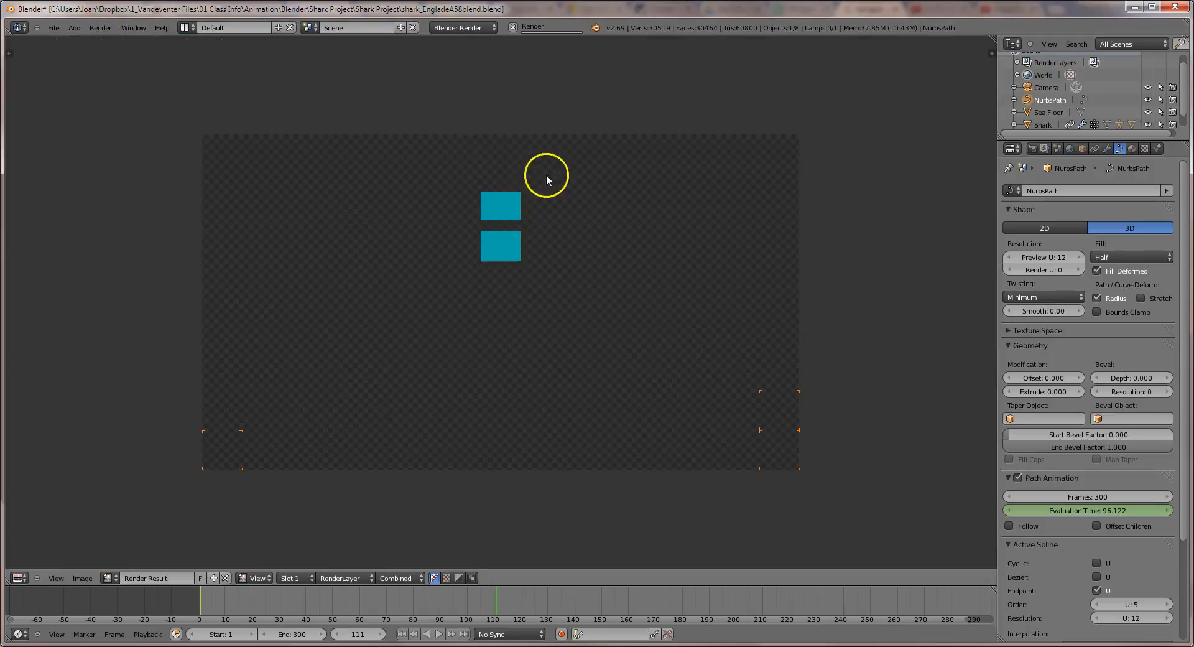
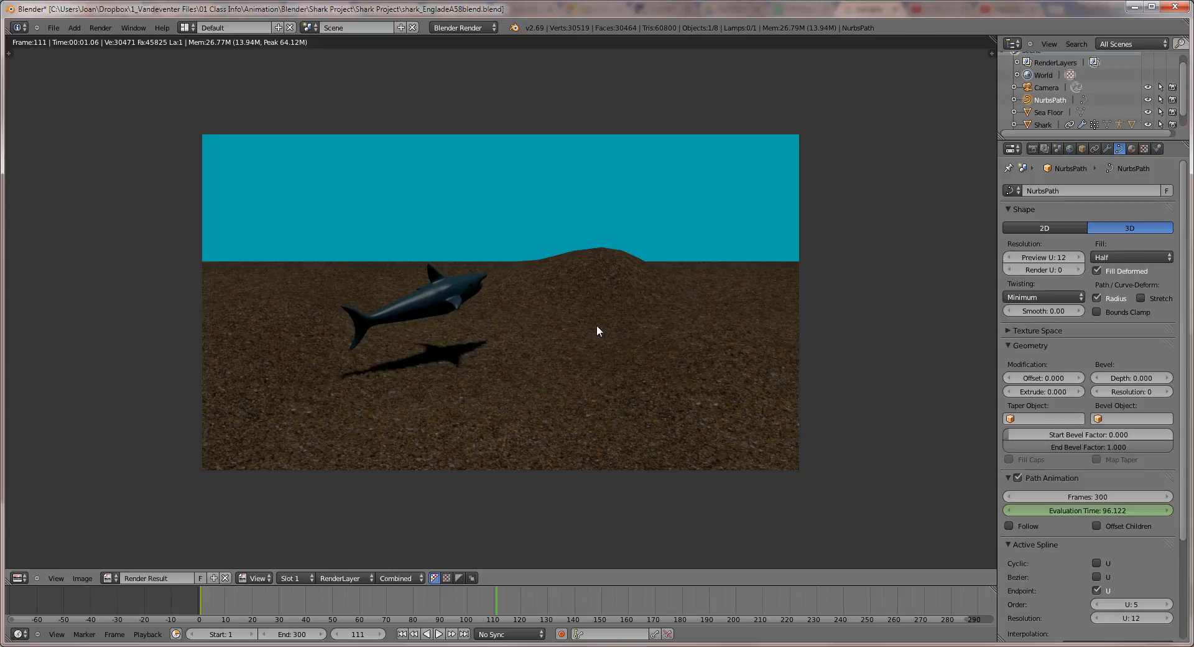
{"action": "key", "text": "Escape"}
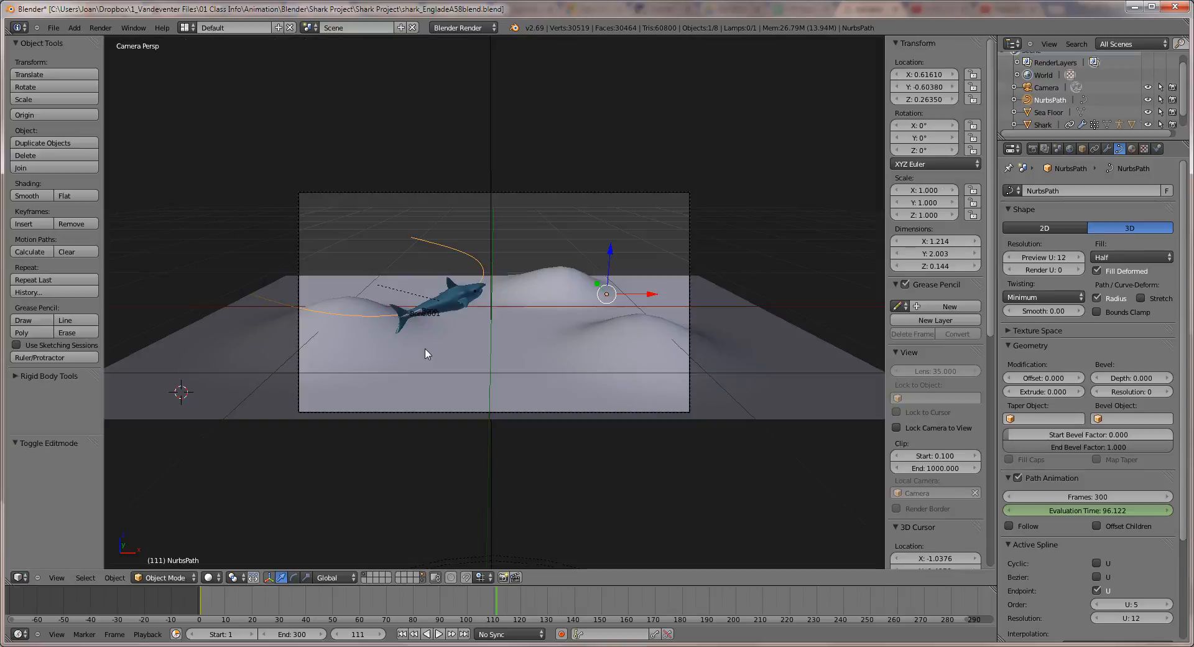
Step: Add a point lamp above the seafloor ahead of the shark, at about X 1.21 and Y -0.43
{"action": "key", "text": "KP_7"}
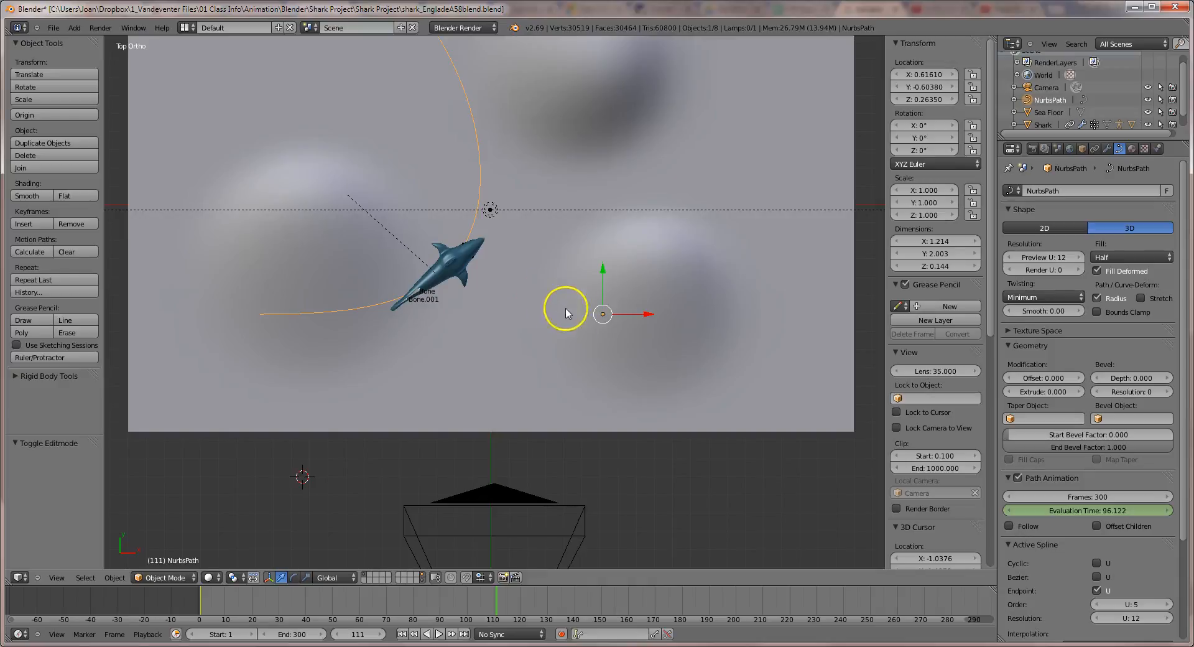
{"action": "left_click", "coordinate": [712, 281]}
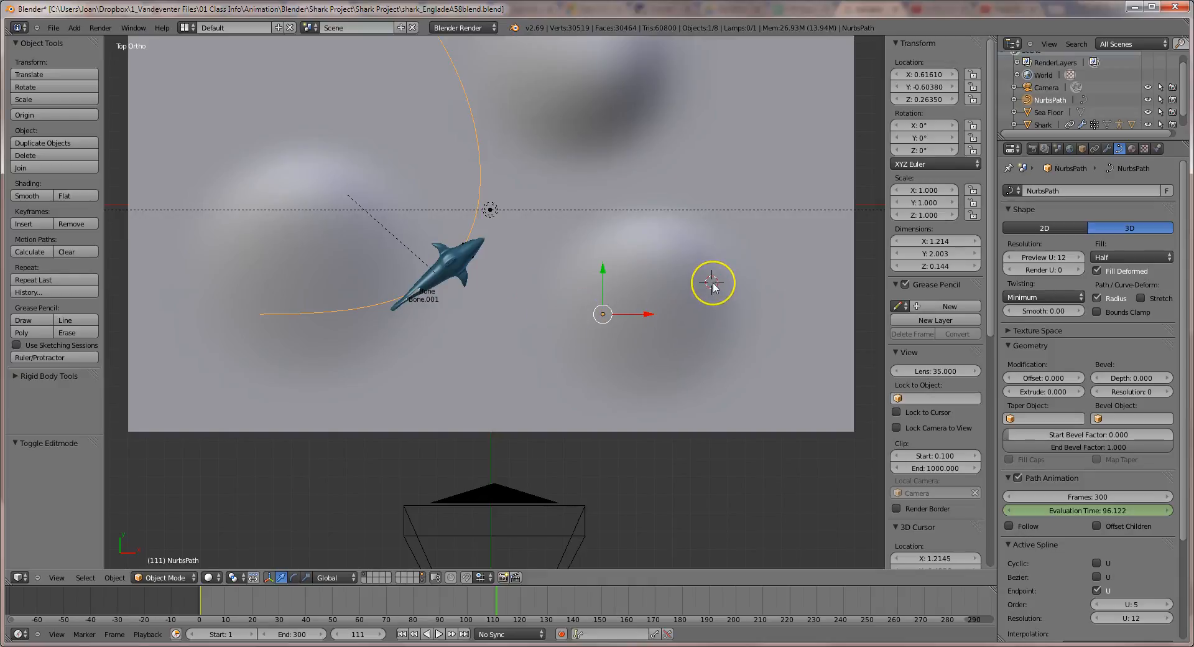
{"action": "key", "text": "shift+a"}
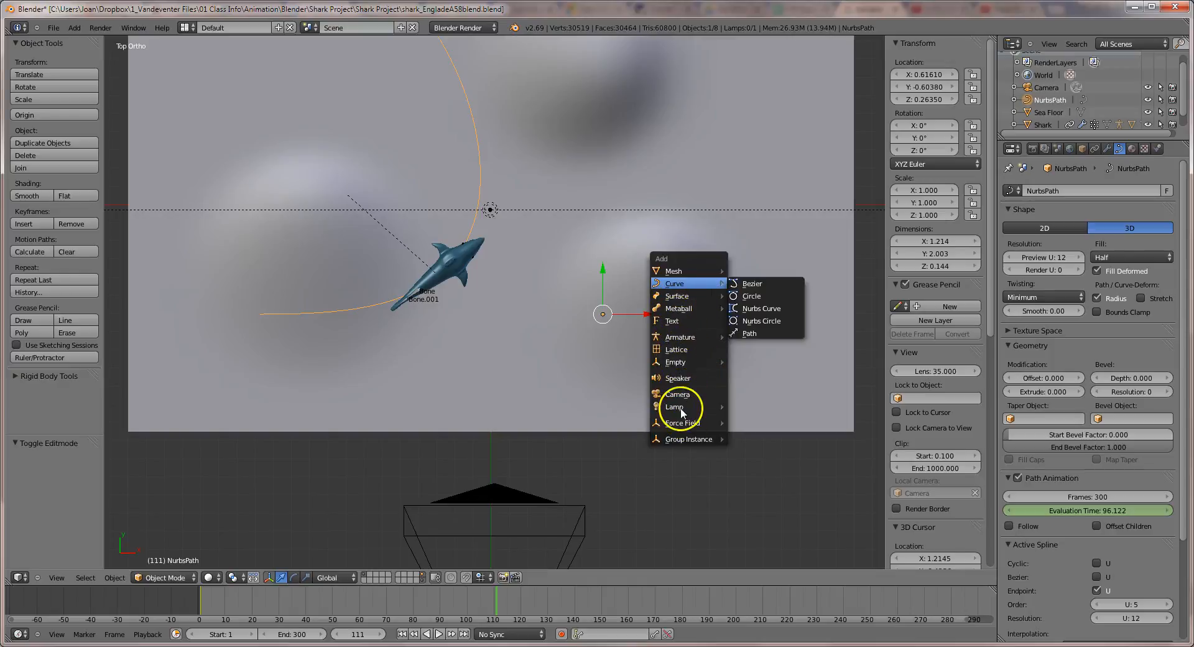
{"action": "mouse_move", "coordinate": [684, 411]}
{"action": "left_click", "coordinate": [764, 405]}
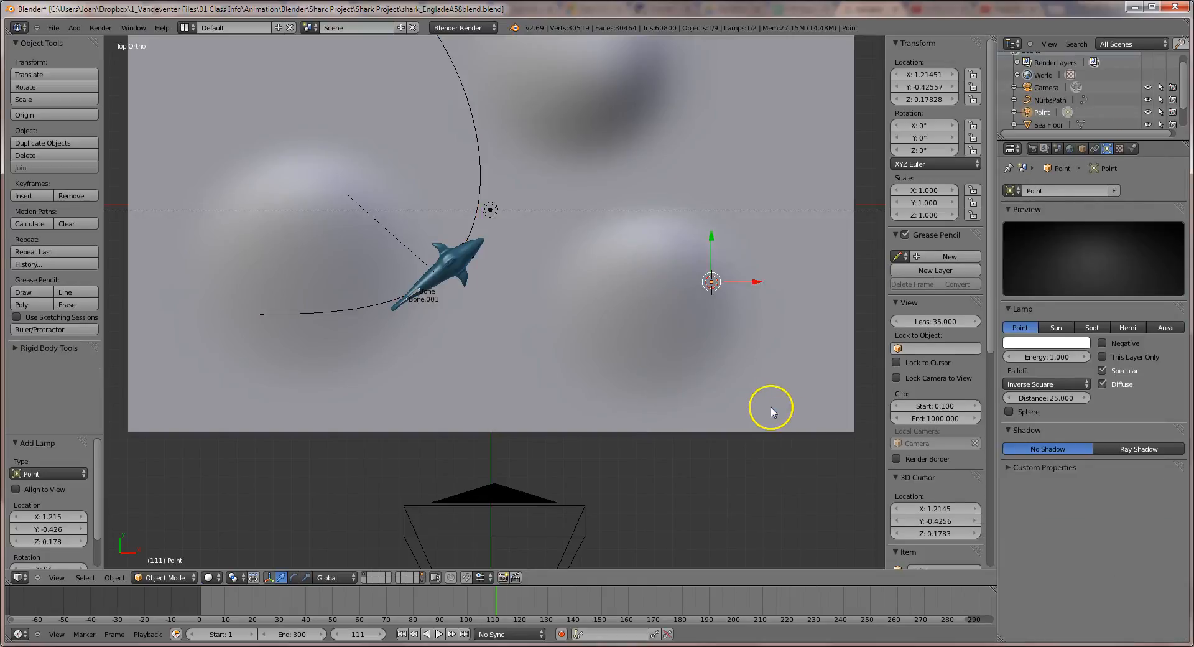
Step: Raise the new point lamp by about 0.71 along Z and rotate it about 63° in the front view
{"action": "key", "text": "KP_1"}
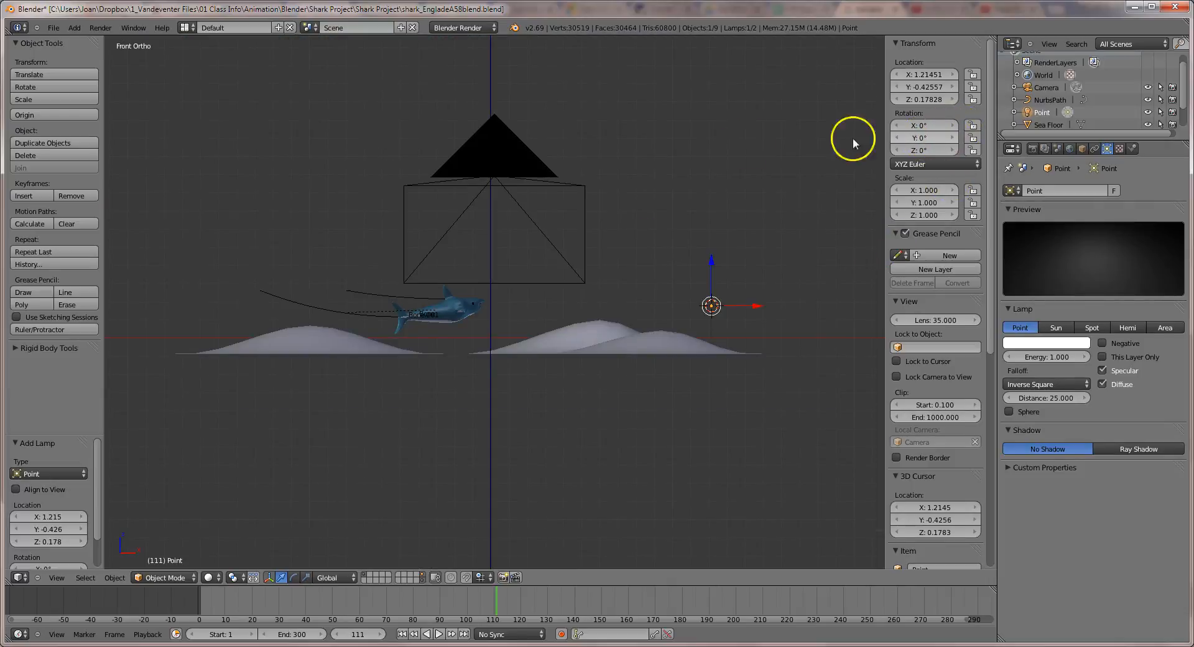
{"action": "left_click_drag", "start_coordinate": [710, 267], "coordinate": [714, 148]}
{"action": "key", "text": "r"}
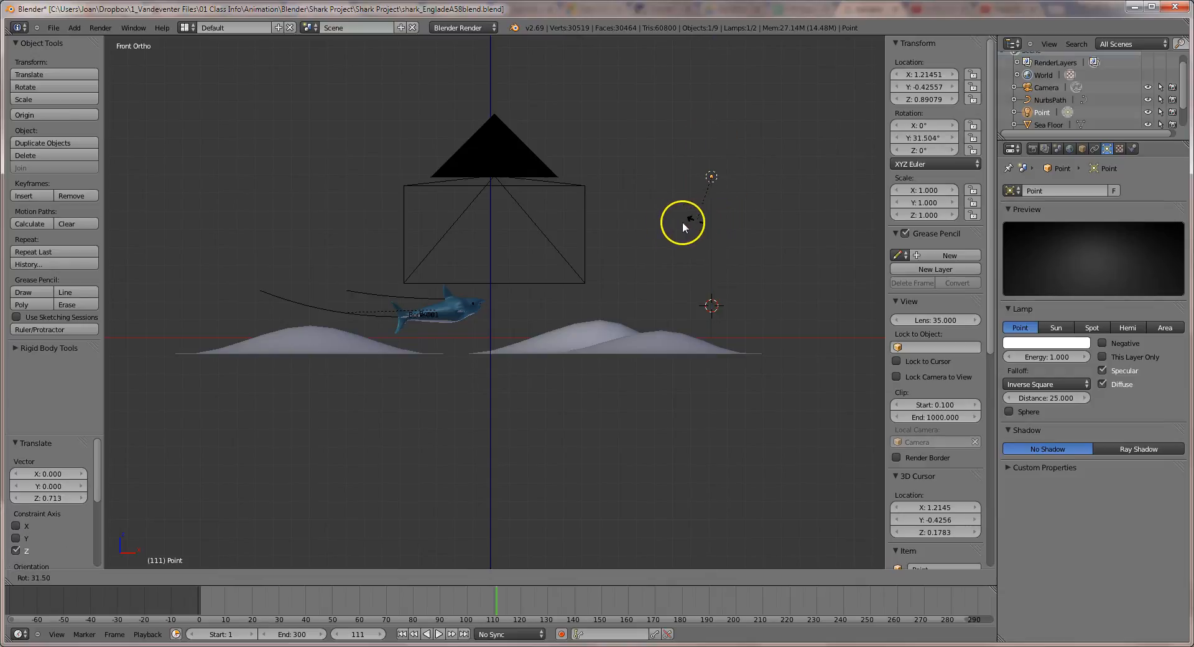
{"action": "left_click", "coordinate": [661, 220]}
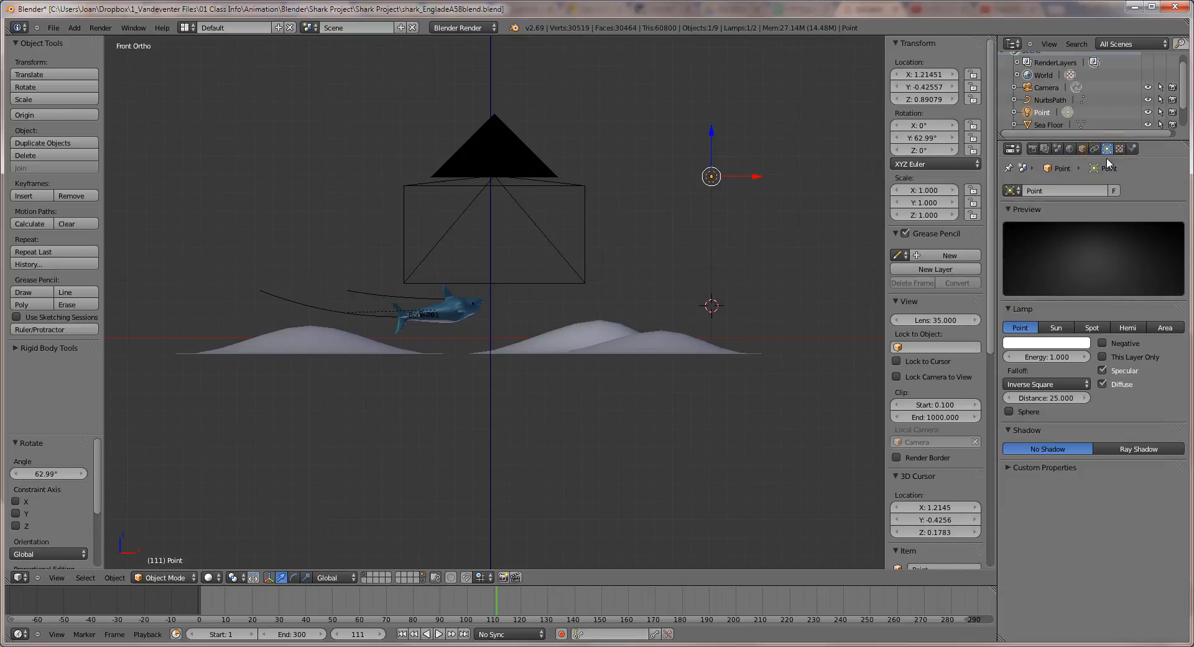
Step: Set the new point lamp's energy to 0.1 and render frame 111 to check the lighting
{"action": "left_click", "coordinate": [1052, 358]}
{"action": "type", "text": "0.1"}
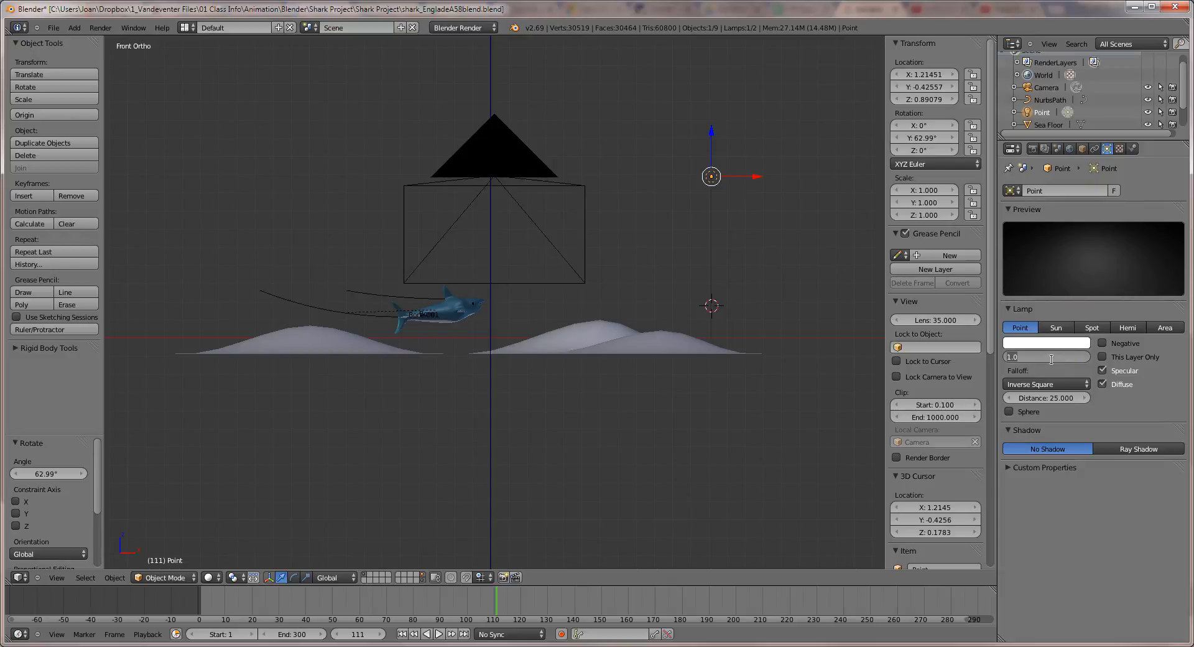
{"action": "key", "text": "Return"}
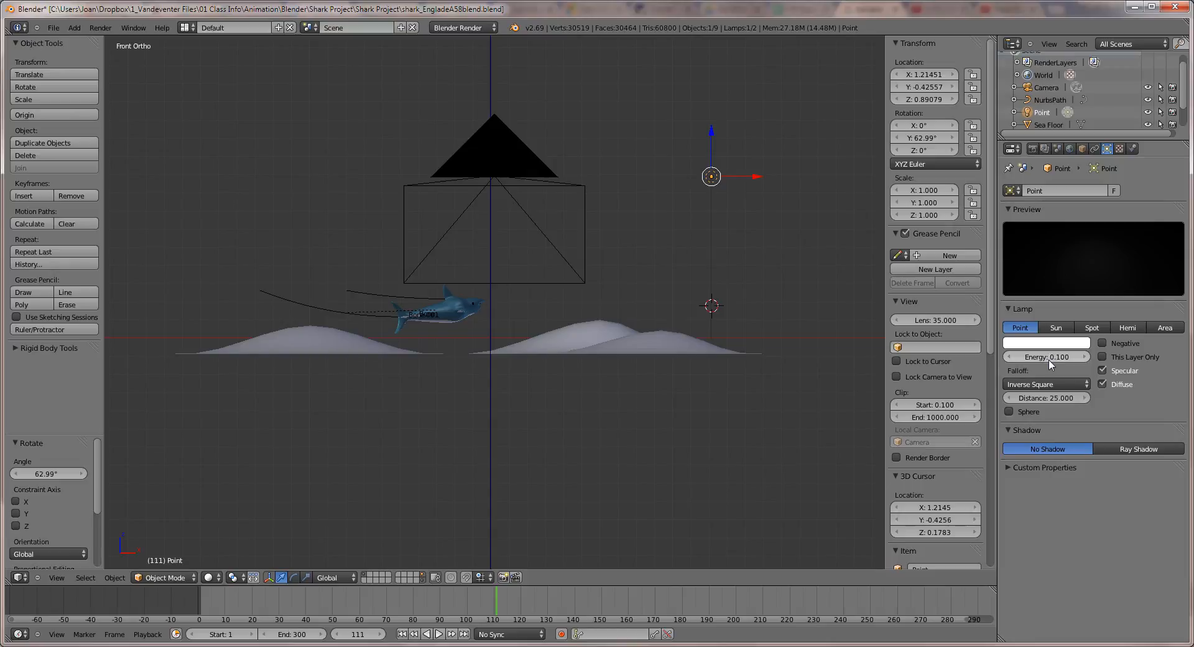
{"action": "key", "text": "F12"}
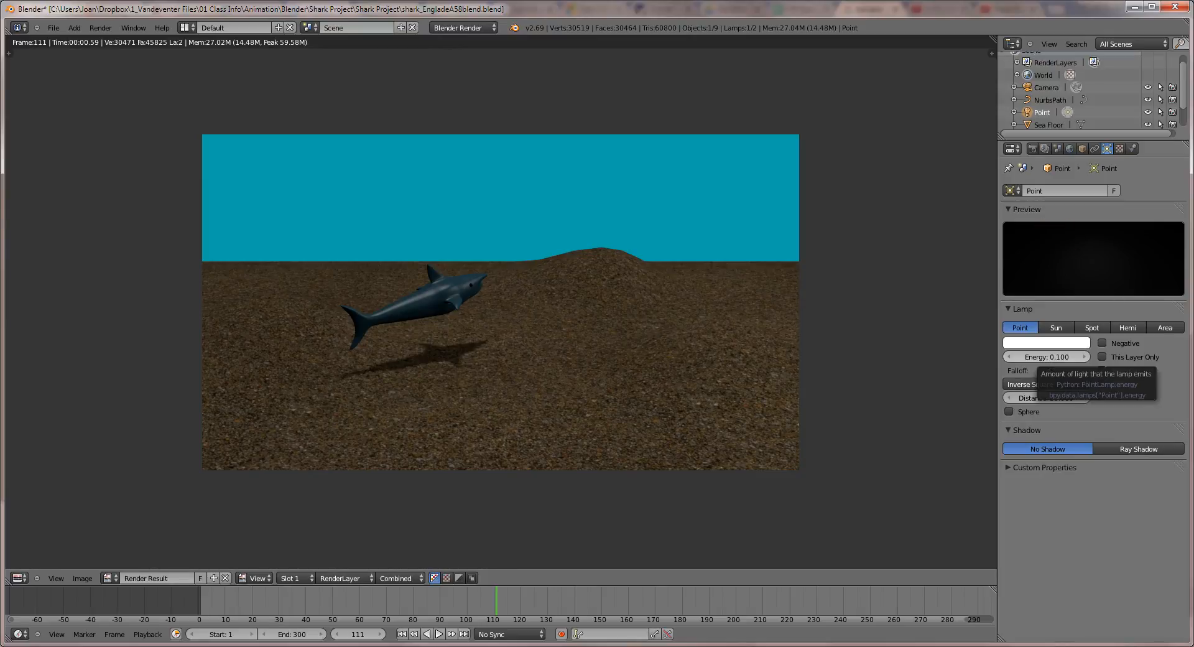
Step: Enable Mist in the world settings and render frame 111 to check the underwater effect
{"action": "left_click", "coordinate": [1070, 149]}
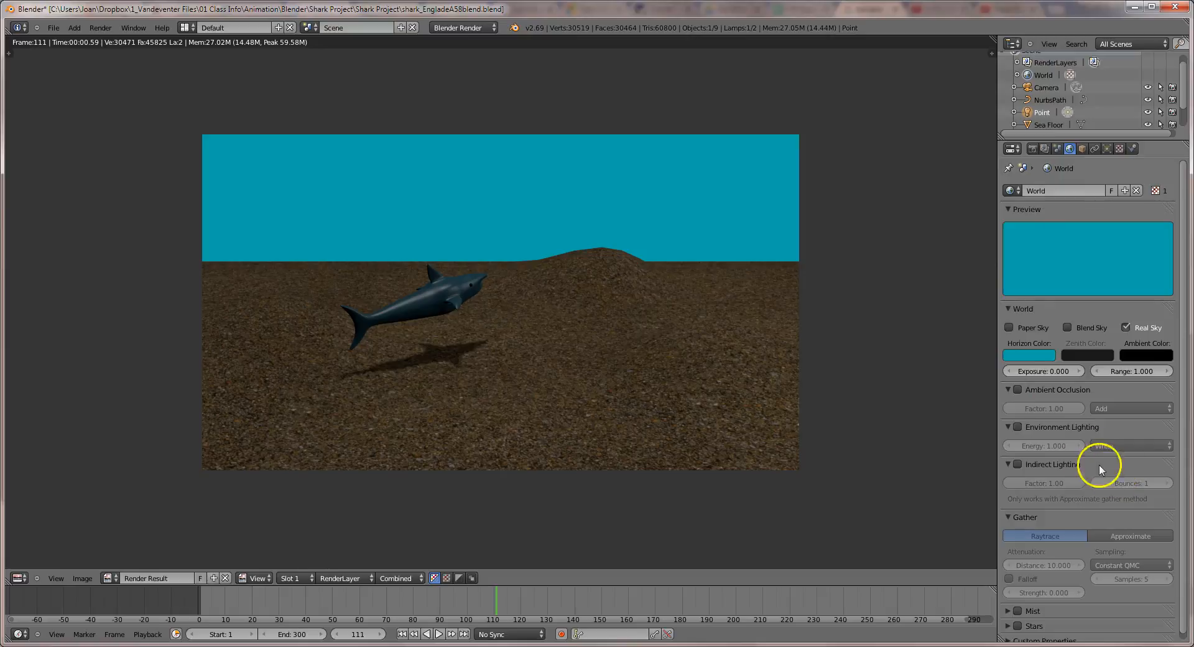
{"action": "scroll", "coordinate": [1084, 454], "scroll_direction": "down", "scroll_amount": 1}
{"action": "left_click", "coordinate": [1009, 603]}
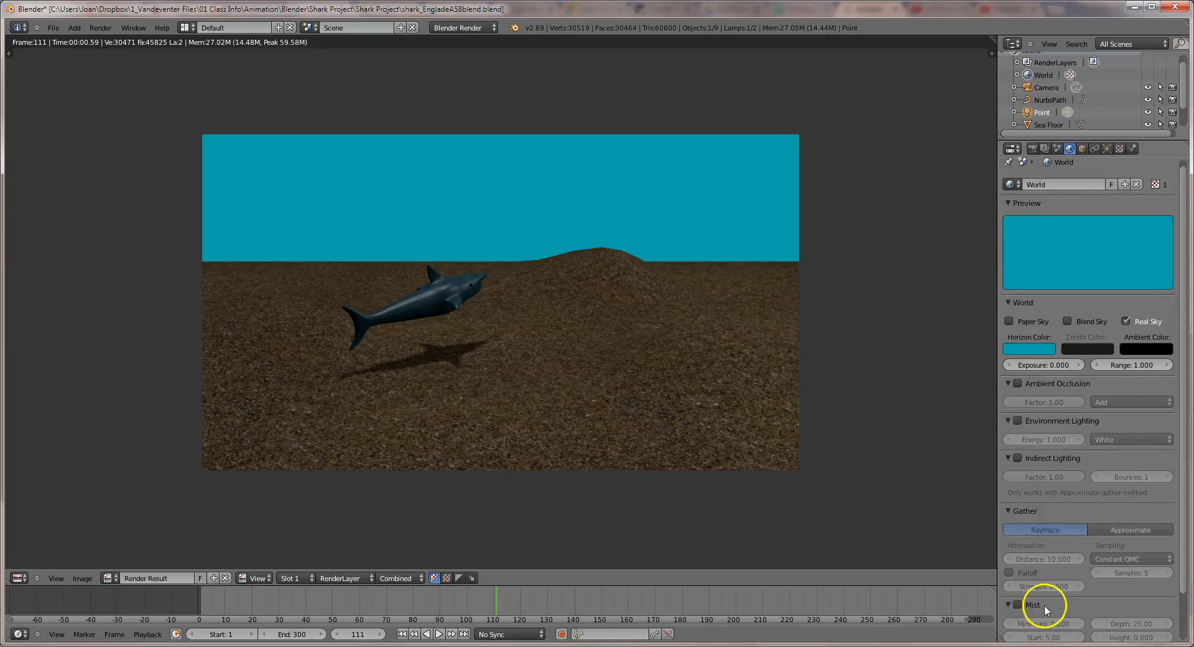
{"action": "left_click", "coordinate": [1017, 604]}
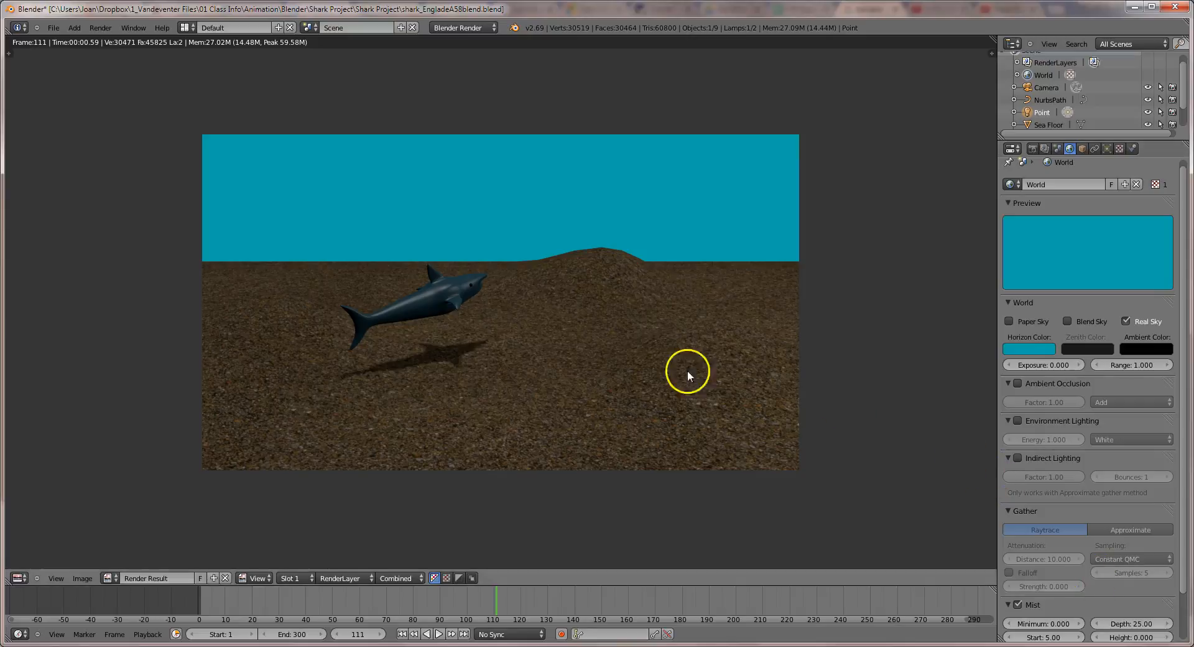
{"action": "key", "text": "F12"}
{"action": "scroll", "coordinate": [593, 326], "scroll_direction": "down", "scroll_amount": 2}
{"action": "scroll", "coordinate": [593, 323], "scroll_direction": "up", "scroll_amount": 3}
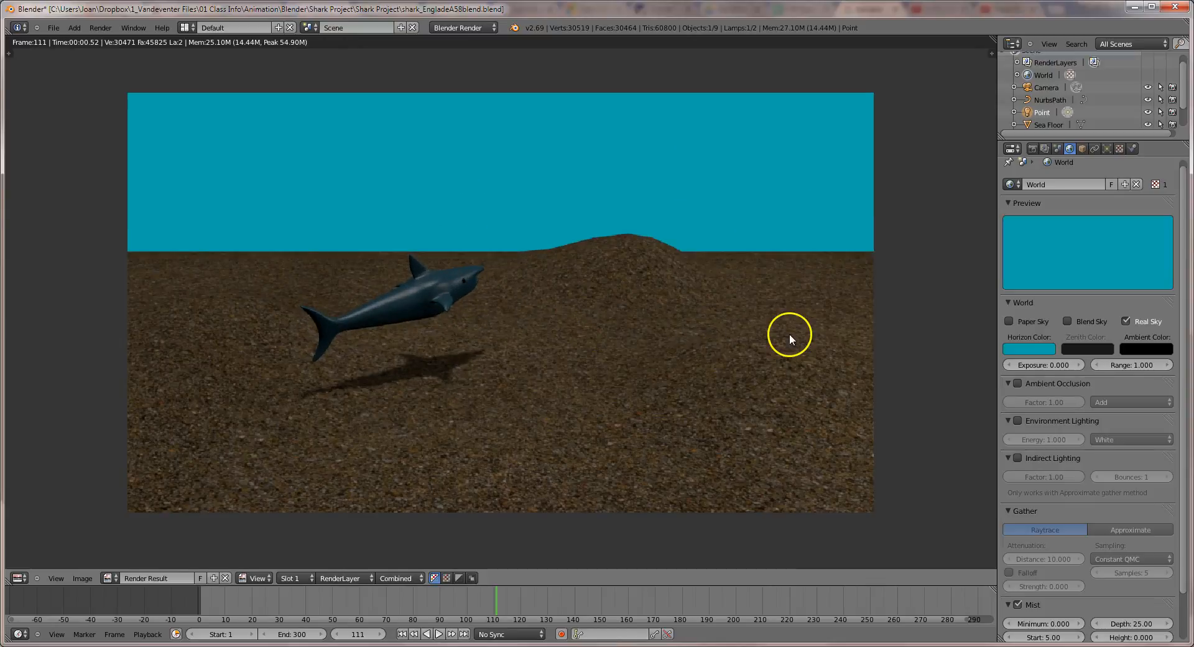
{"action": "key", "text": "F12"}
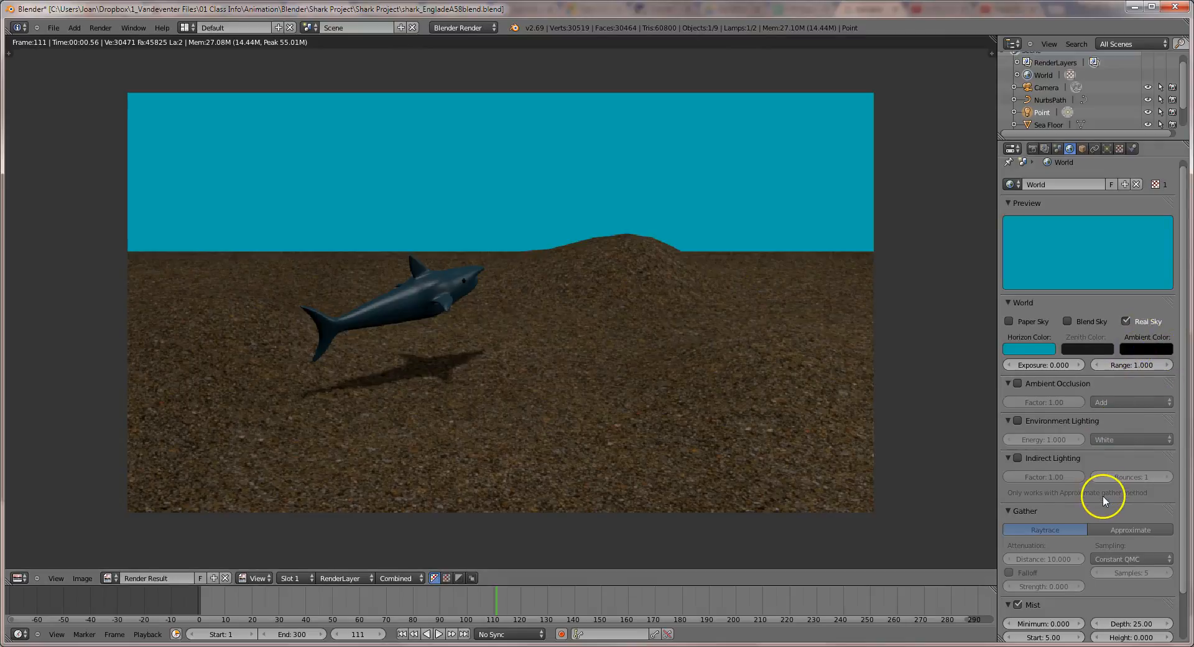
Step: Set the world mist's depth to 0 and render frame 111 again
{"action": "scroll", "coordinate": [1103, 494], "scroll_direction": "down", "scroll_amount": 1}
{"action": "scroll", "coordinate": [1172, 502], "scroll_direction": "down", "scroll_amount": 1}
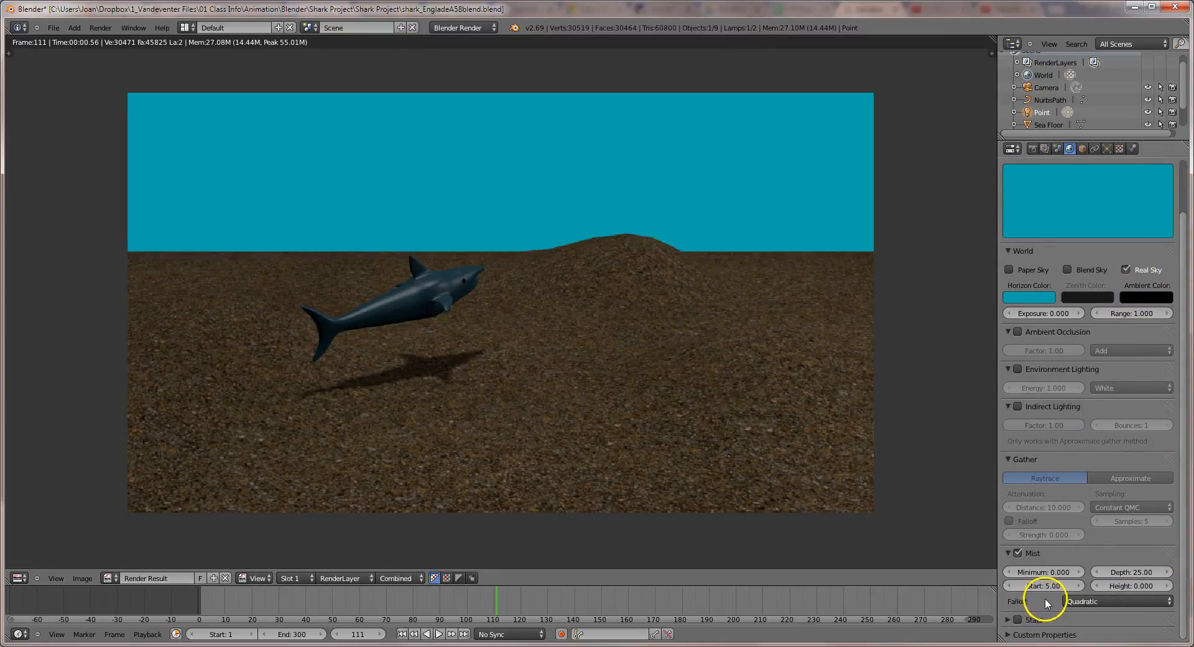
{"action": "left_click", "coordinate": [1166, 573]}
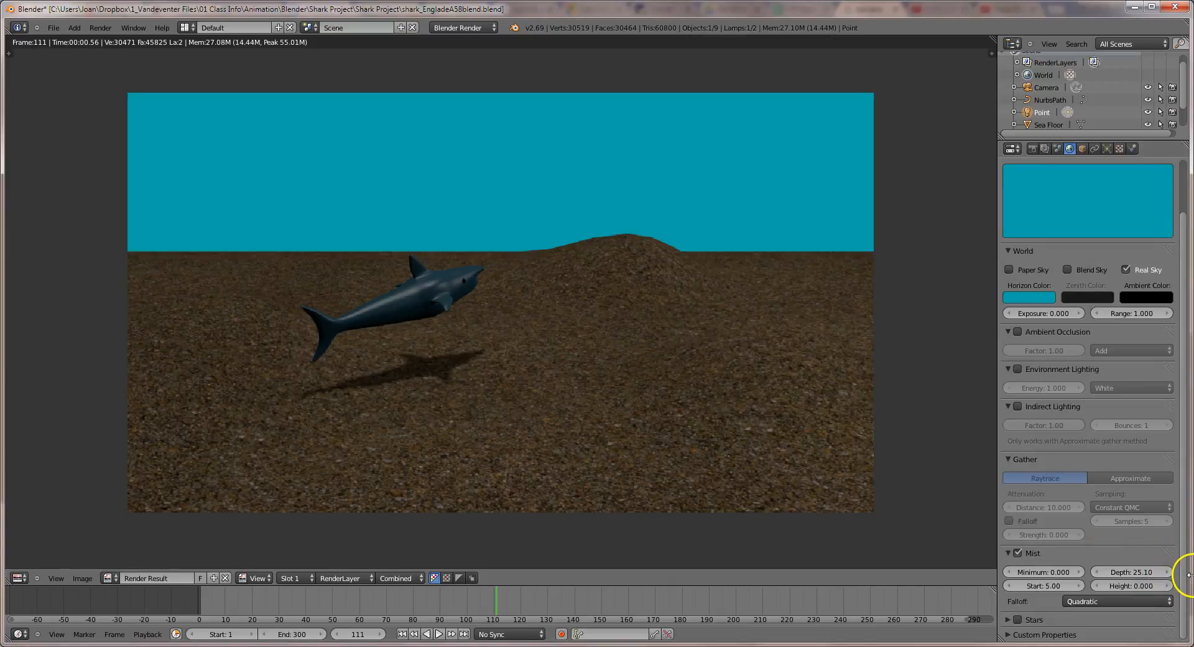
{"action": "left_click", "coordinate": [1135, 571]}
{"action": "type", "text": "0"}
{"action": "key", "text": "Return"}
{"action": "key", "text": "F12"}
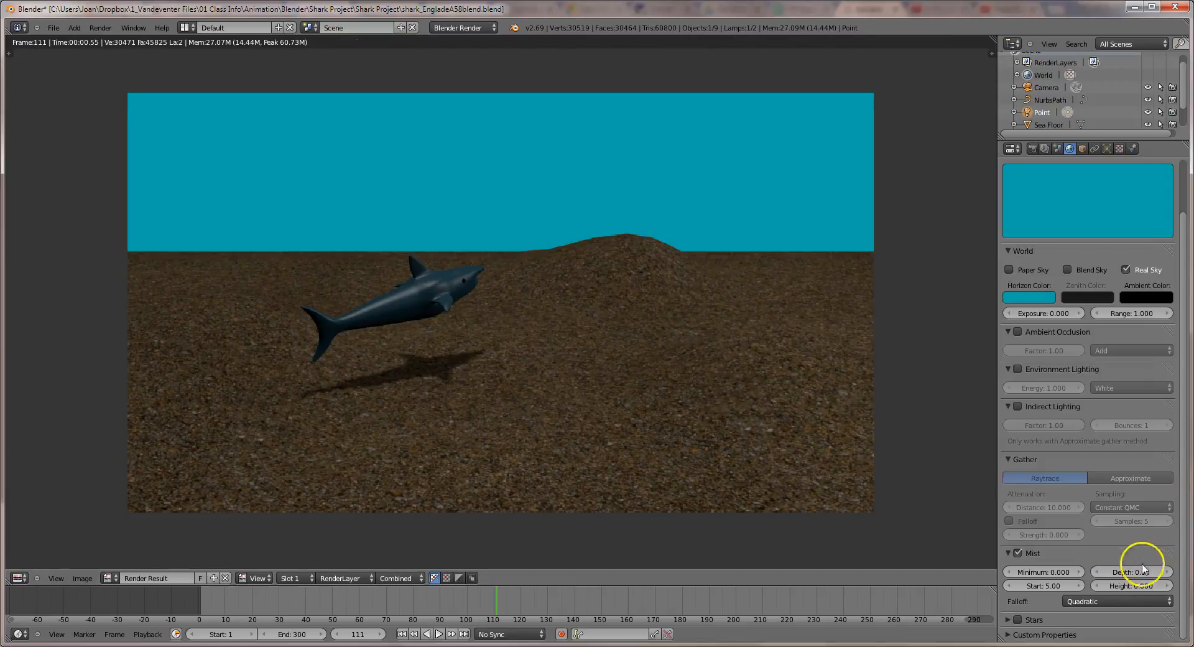
Step: Set the mist's minimum intensity to 0.1 and render frame 111 to check the haze
{"action": "left_click", "coordinate": [1059, 572]}
{"action": "type", "text": "0."}
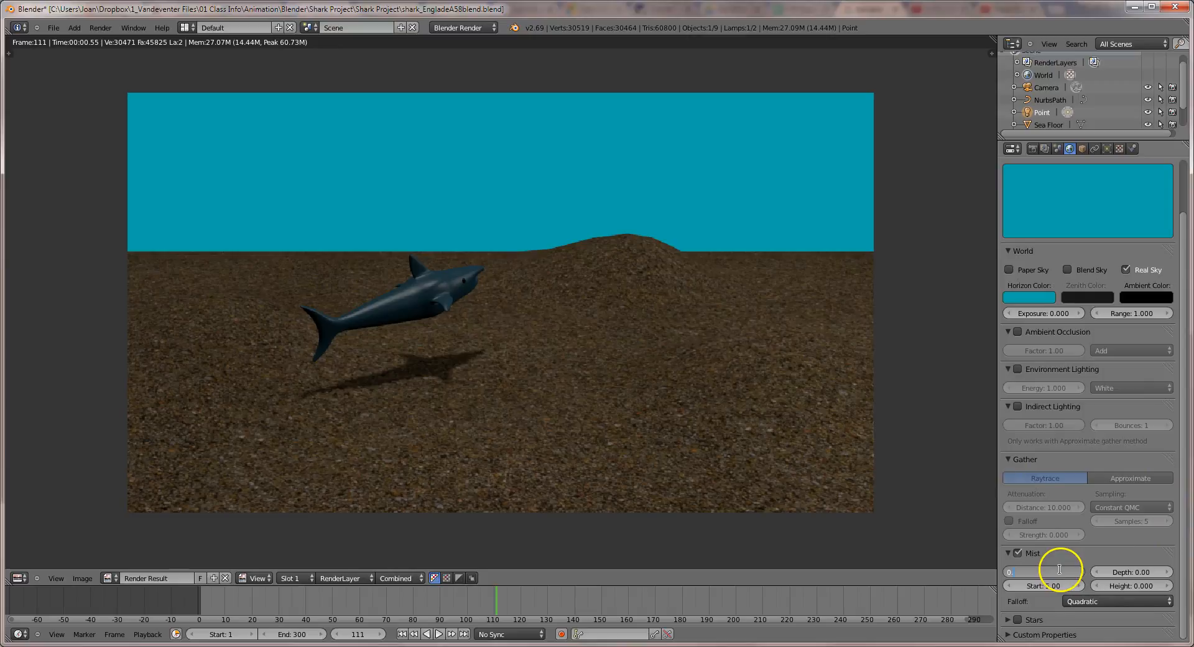
{"action": "type", "text": "1"}
{"action": "key", "text": "Return"}
{"action": "key", "text": "F12"}
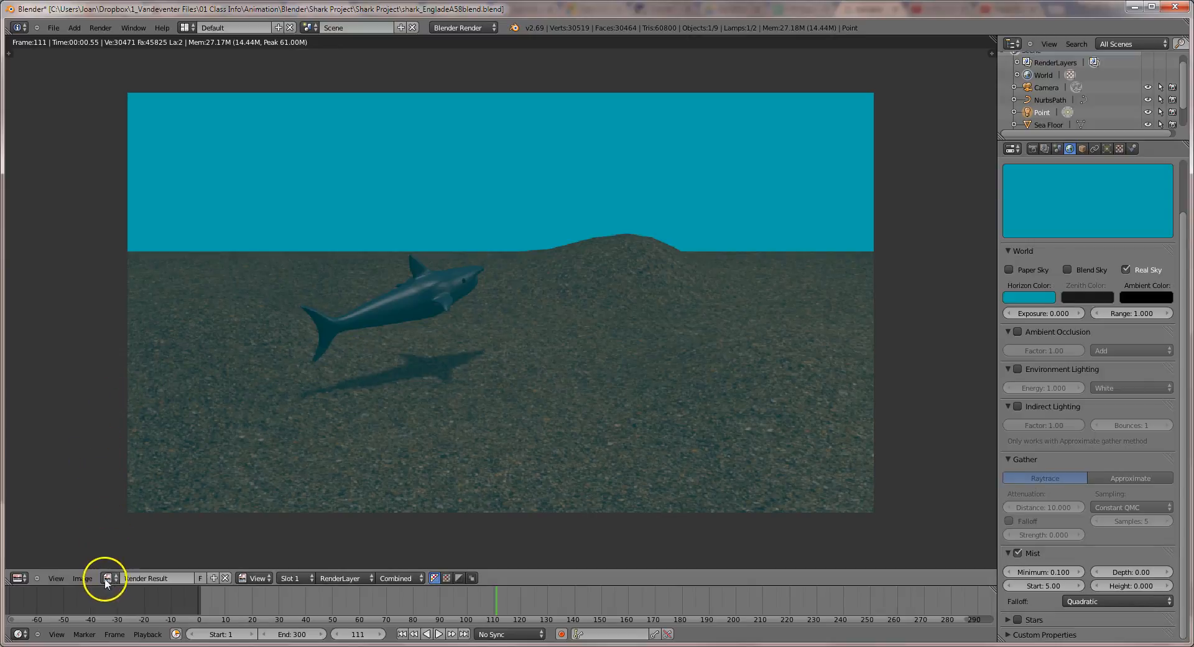
Step: Save the rendered frame as a PNG in the Shark Project folder, named "shark water_" plus the author's surname
{"action": "left_click", "coordinate": [77, 578]}
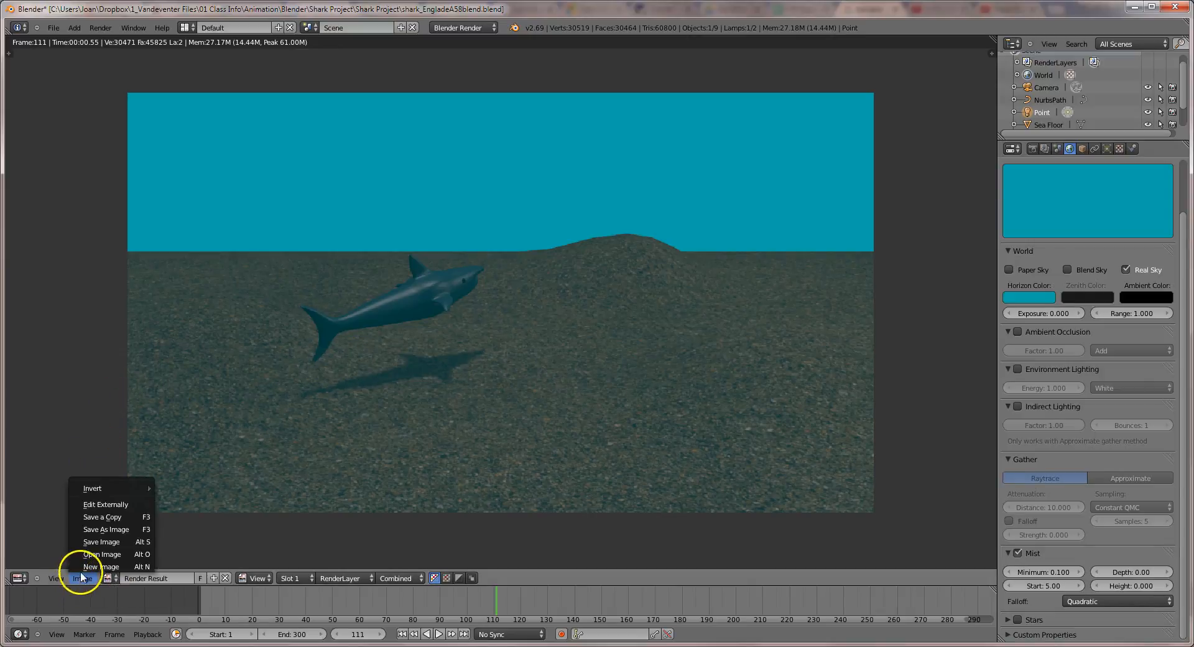
{"action": "left_click", "coordinate": [97, 529]}
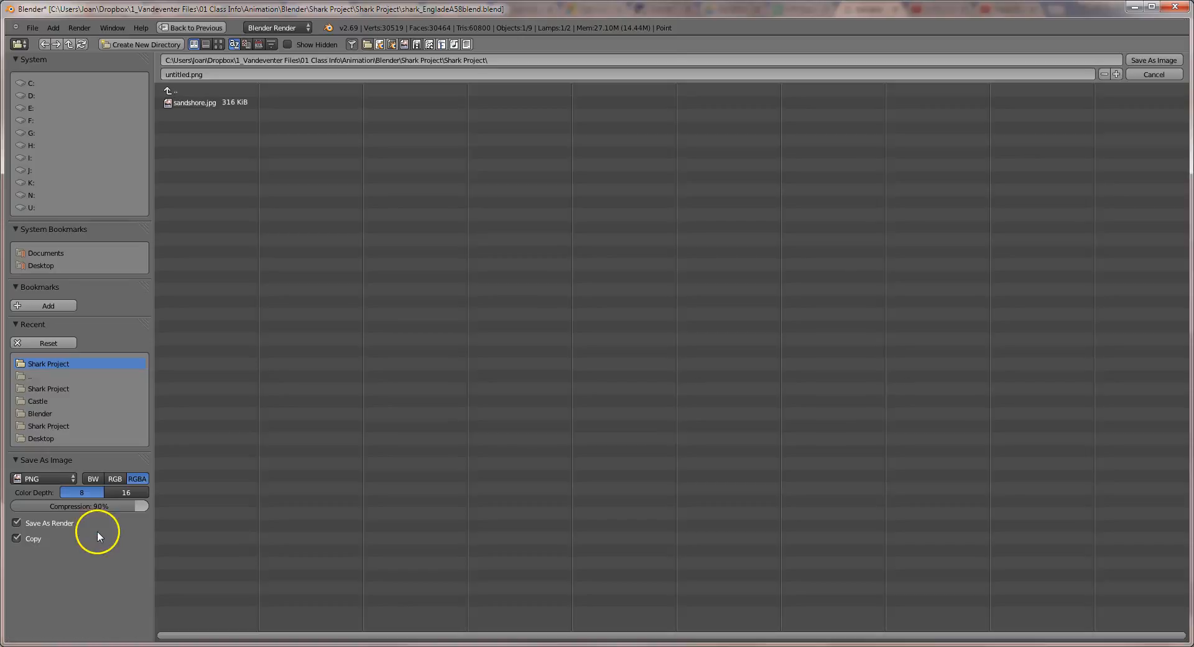
{"action": "double_click", "coordinate": [189, 73]}
{"action": "type", "text": "shark water_englade"}
{"action": "key", "text": "Return"}
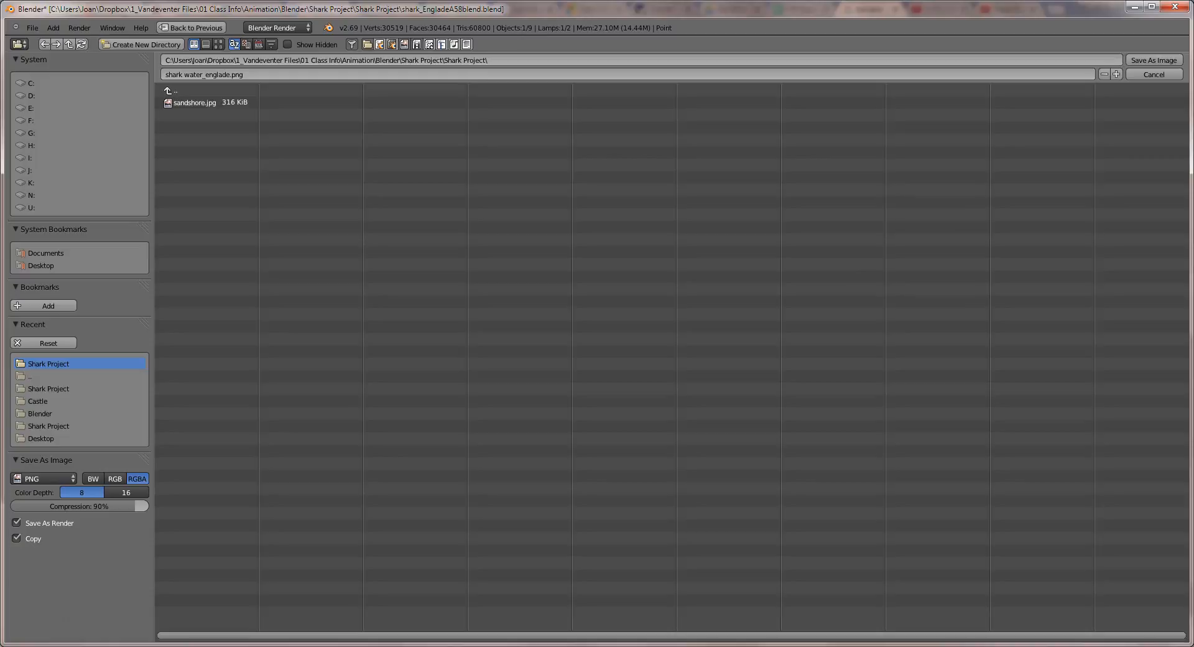
{"action": "left_click", "coordinate": [1156, 60]}
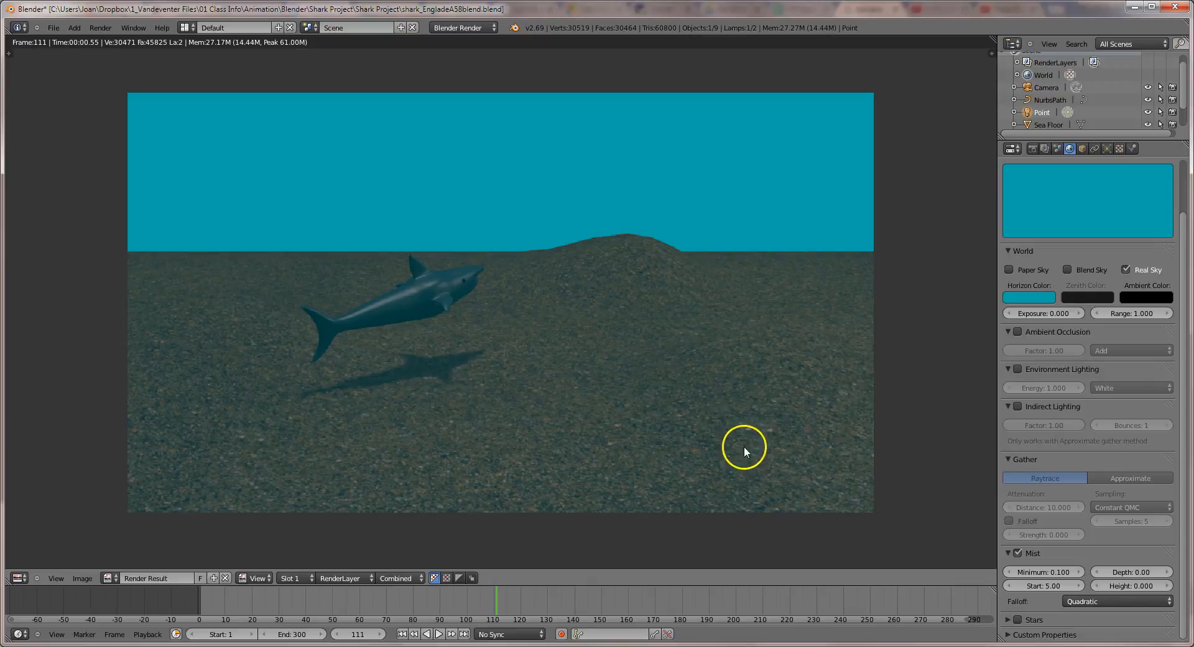
Step: Close the render and browse for the animation's output location to the inner Shark Project folder under Animation\Blender in Dropbox
{"action": "left_click", "coordinate": [1032, 149]}
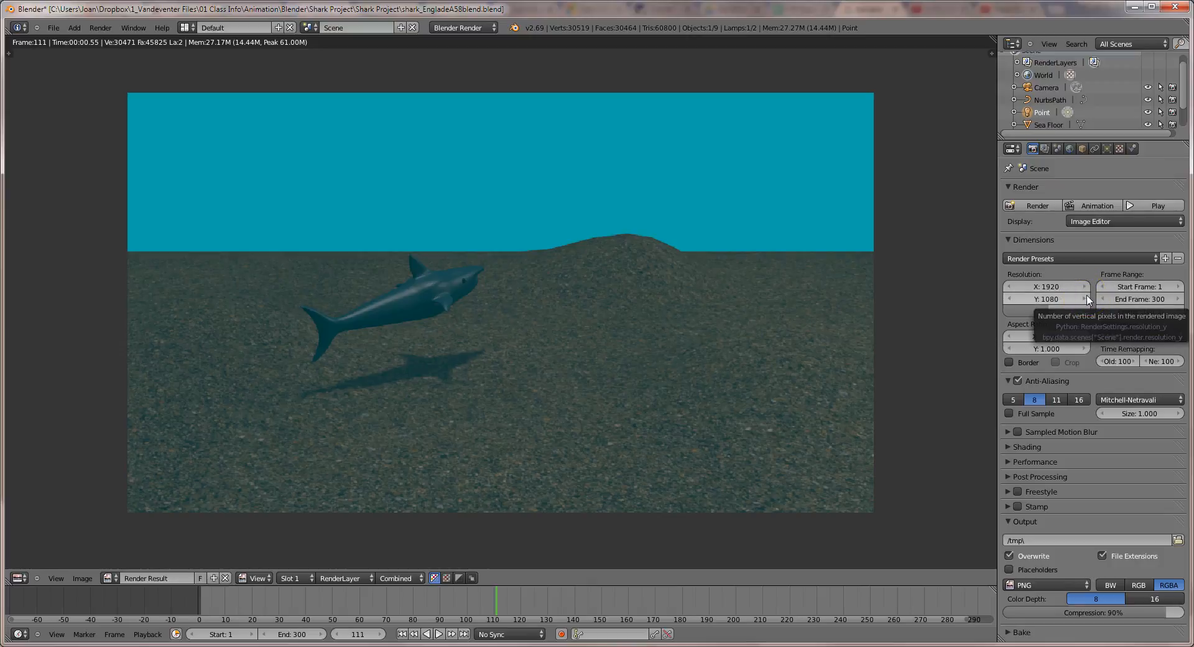
{"action": "key", "text": "Escape"}
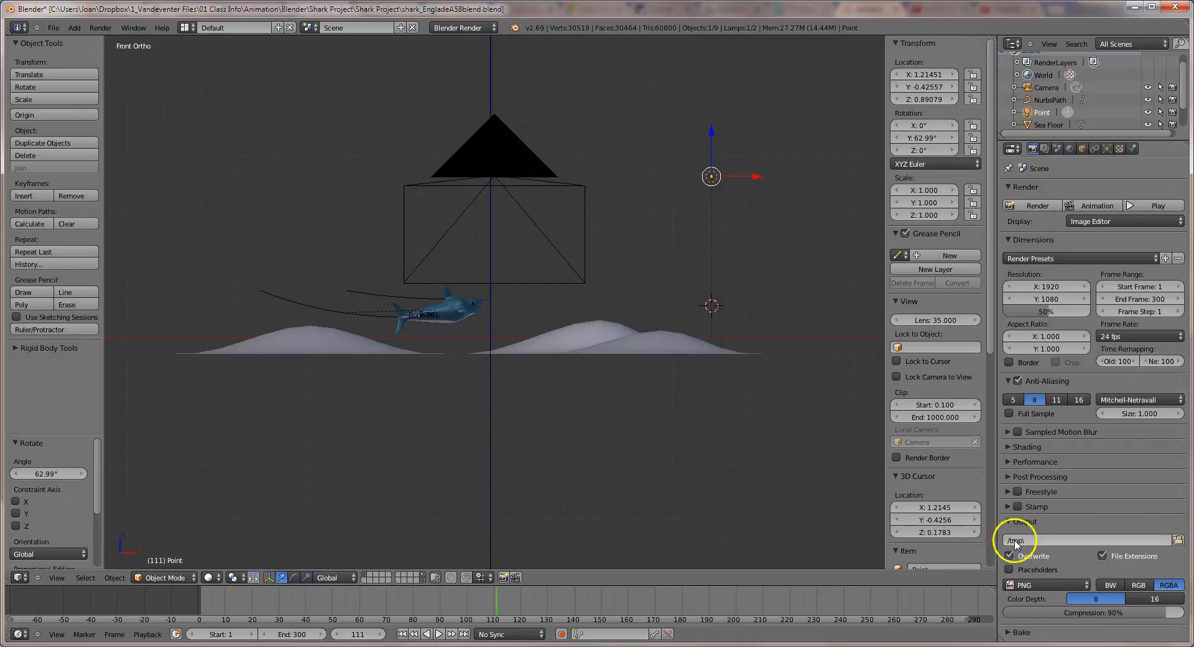
{"action": "left_click", "coordinate": [1177, 539]}
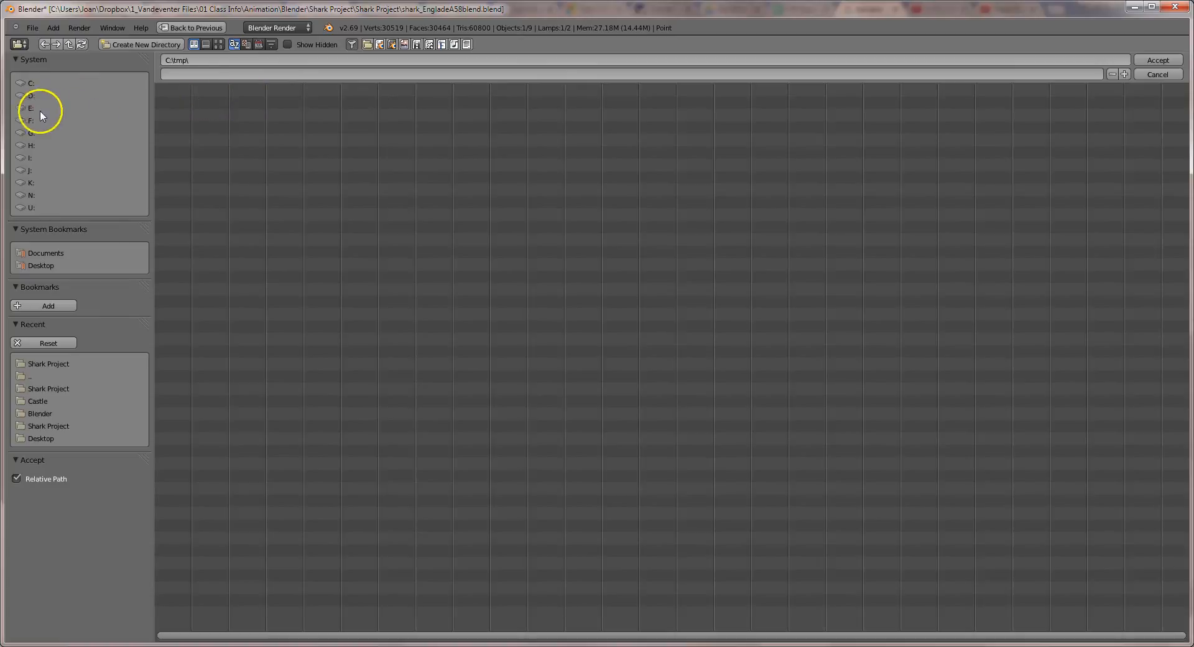
{"action": "left_click", "coordinate": [36, 81]}
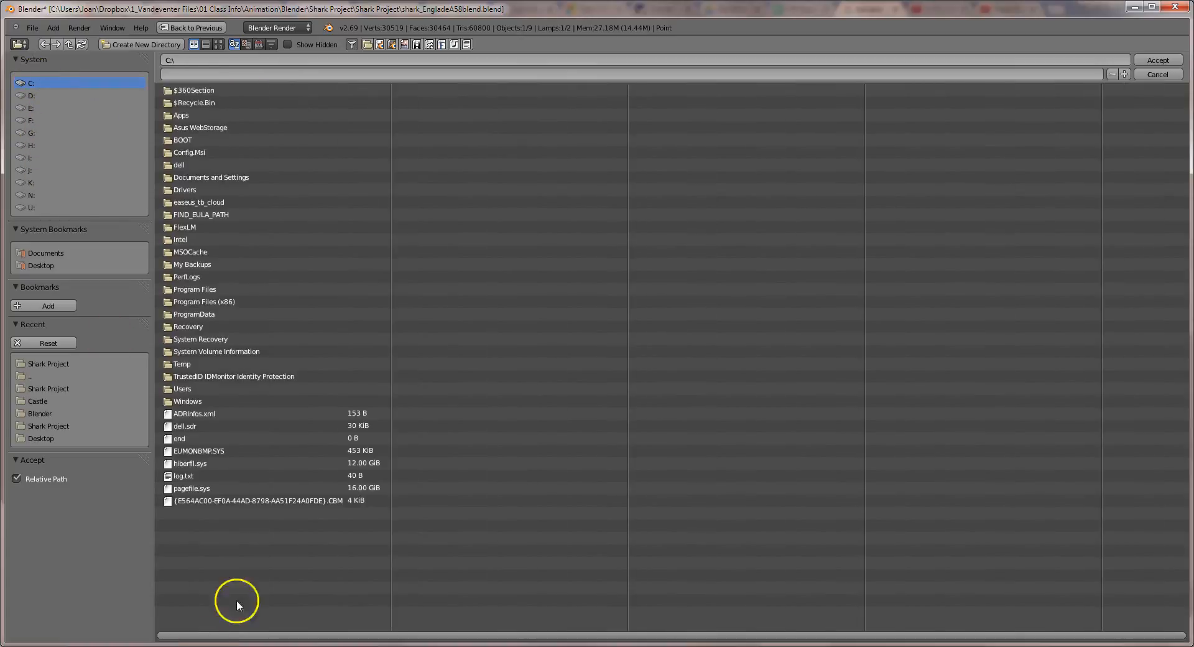
{"action": "left_click", "coordinate": [189, 390]}
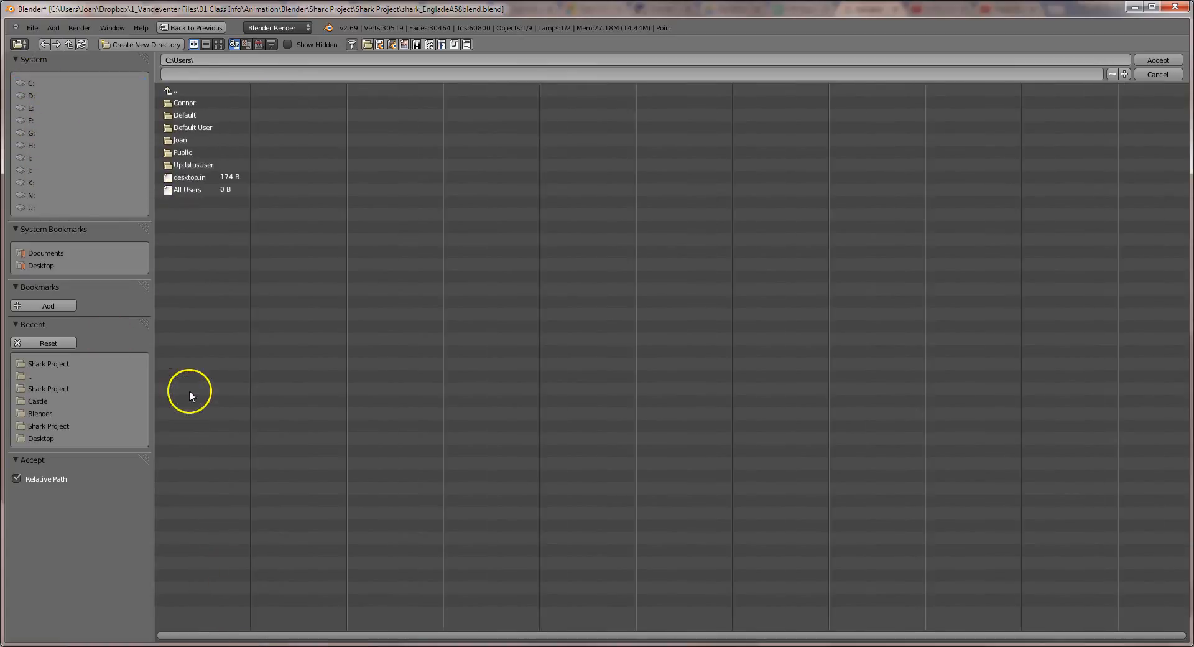
{"action": "left_click", "coordinate": [182, 140]}
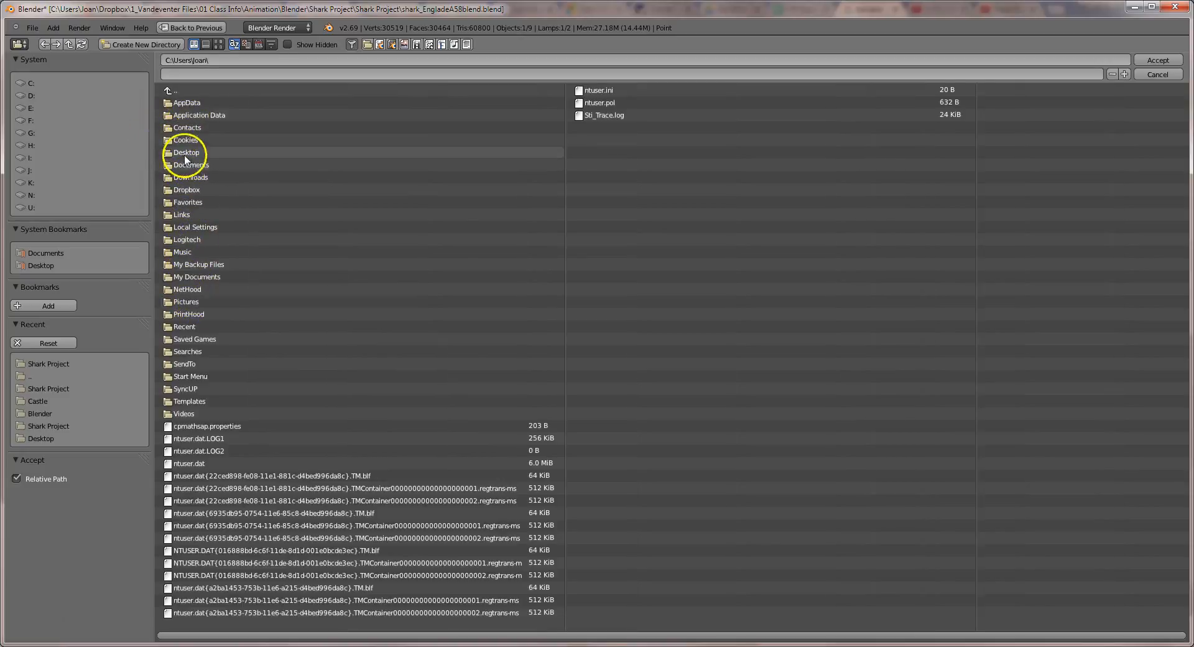
{"action": "left_click", "coordinate": [180, 193]}
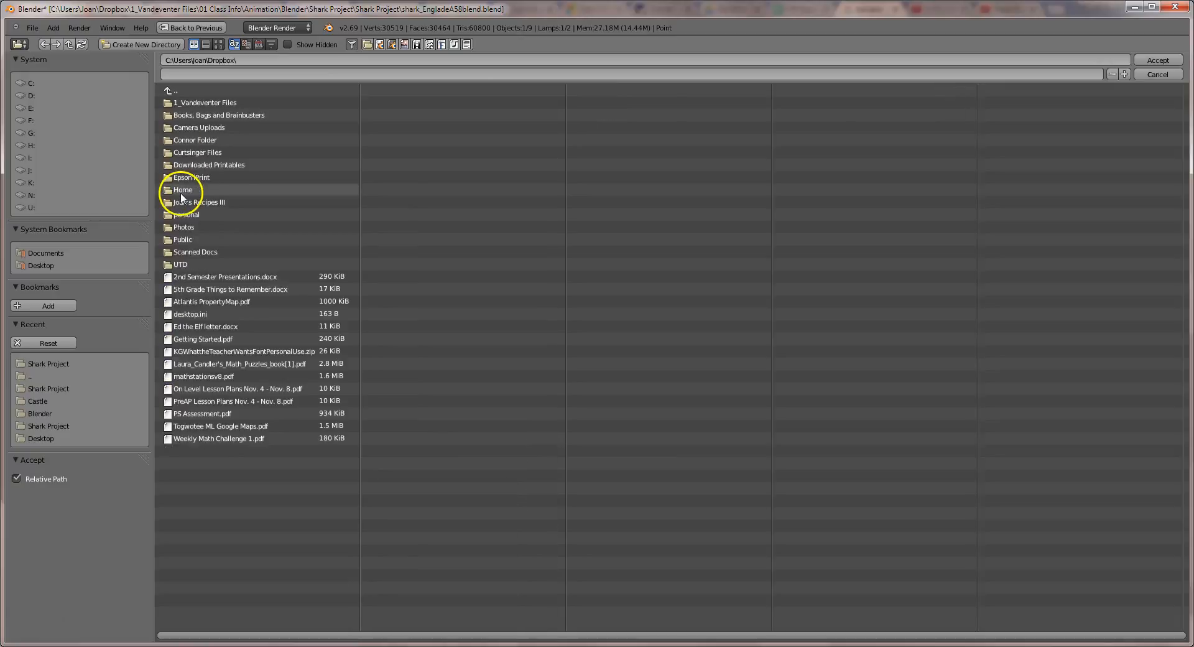
{"action": "left_click", "coordinate": [188, 101]}
{"action": "left_click", "coordinate": [188, 102]}
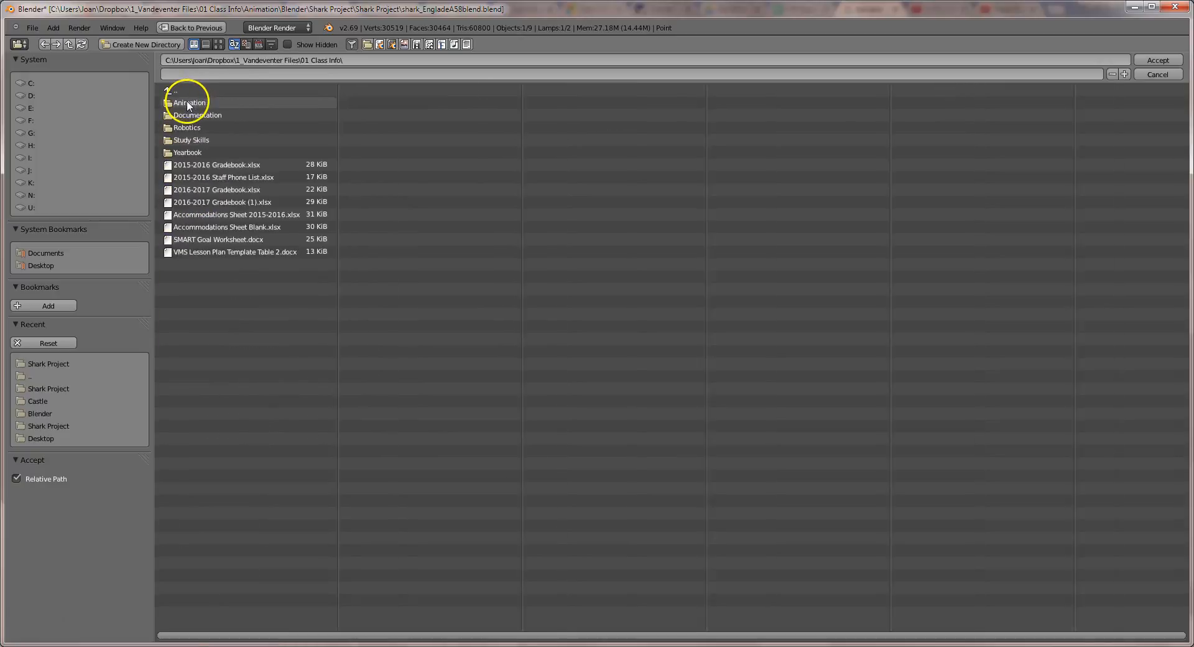
{"action": "left_click", "coordinate": [187, 103]}
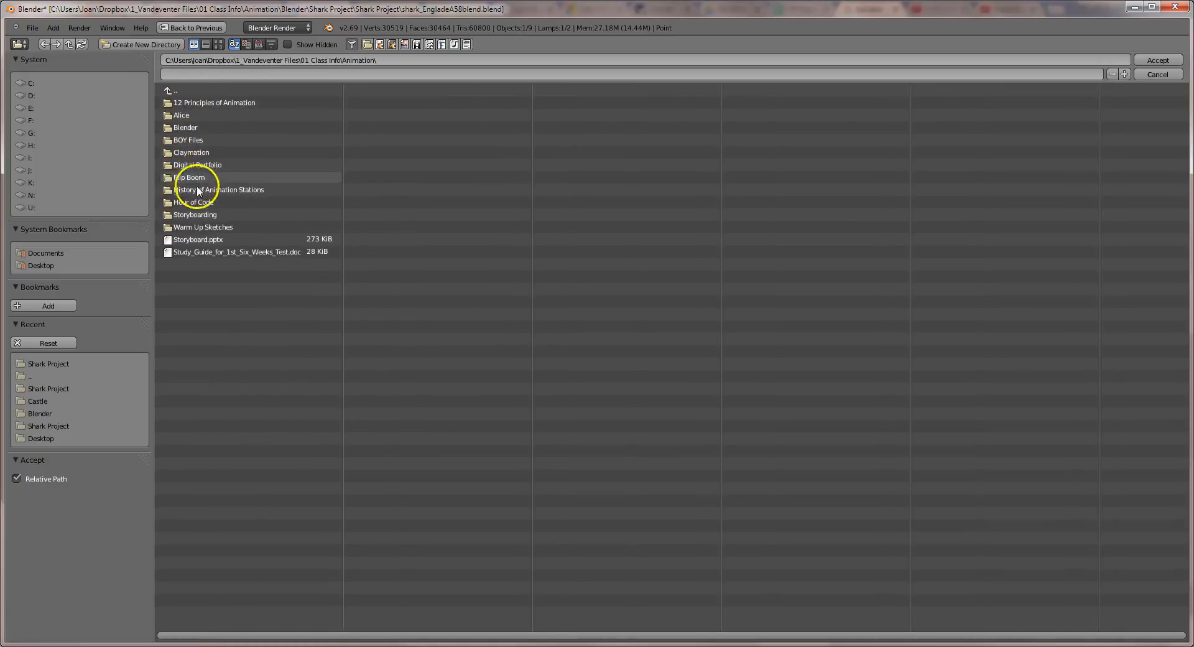
{"action": "left_click", "coordinate": [188, 128]}
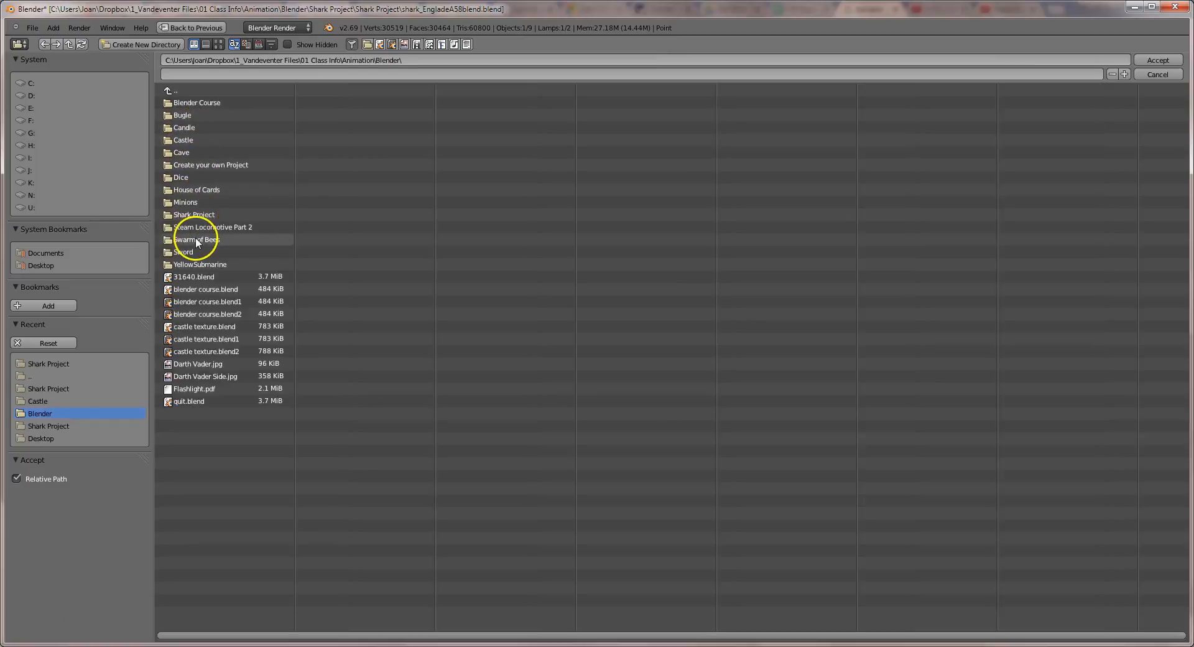
{"action": "left_click", "coordinate": [195, 214]}
{"action": "double_click", "coordinate": [195, 102]}
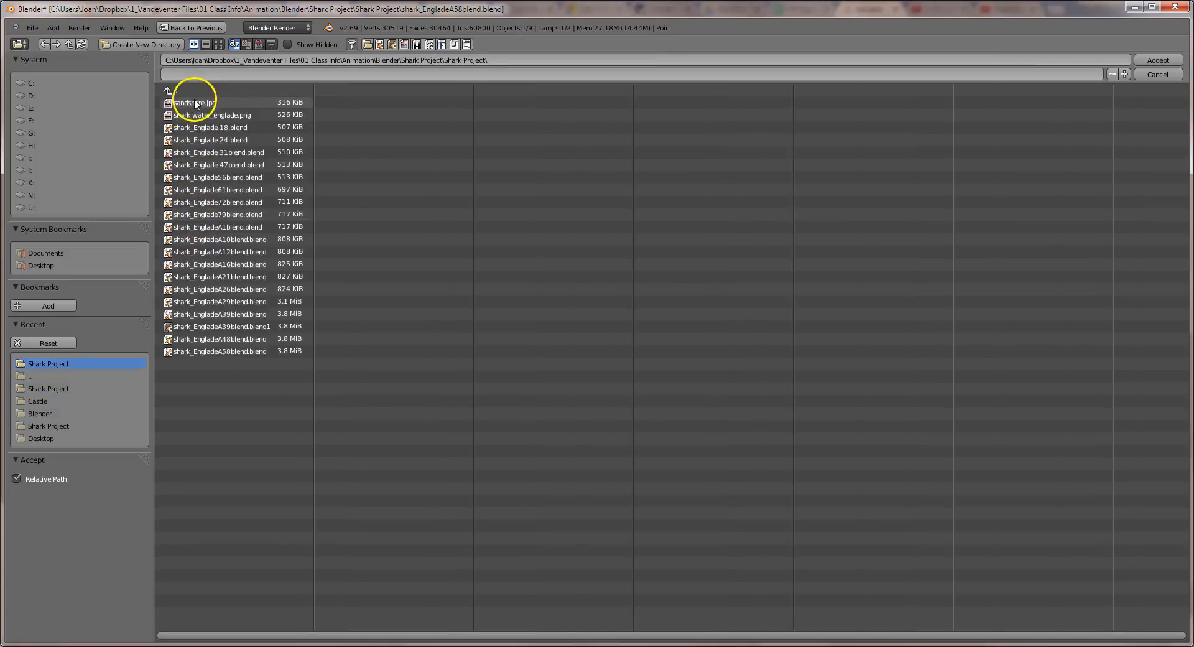
Step: Name the animation output file "Shark animation_" plus the author's surname and accept the output path
{"action": "left_click", "coordinate": [239, 75]}
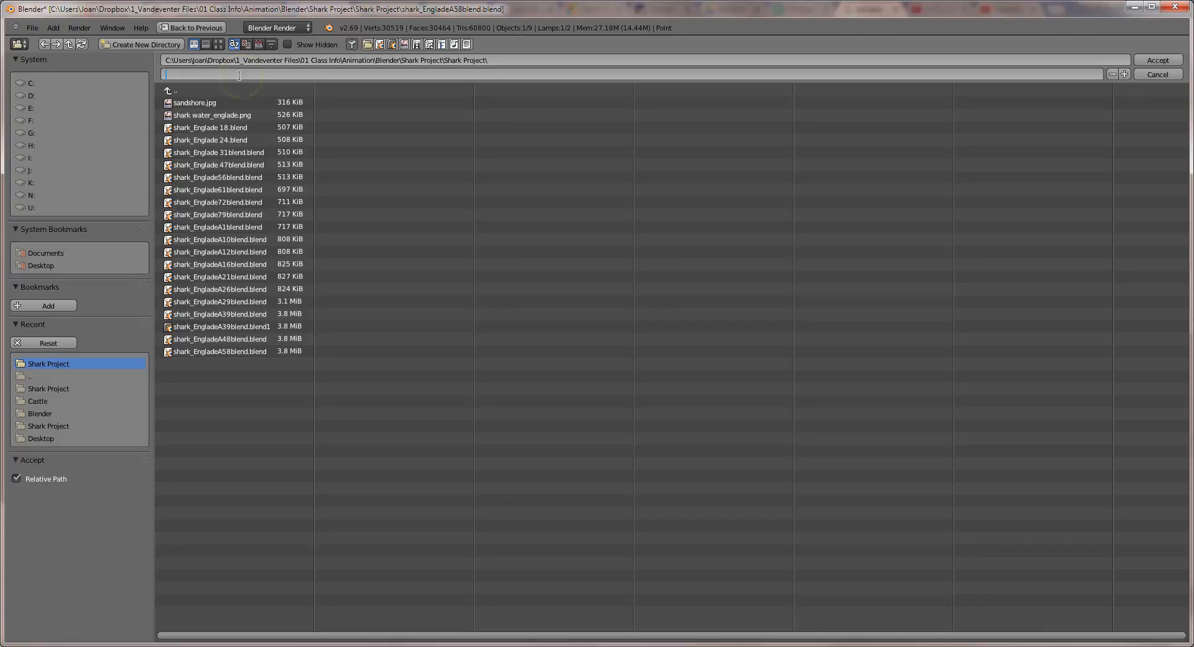
{"action": "type", "text": "Shark aNI"}
{"action": "key", "text": "BackSpace"}
{"action": "key", "text": "BackSpace"}
{"action": "type", "text": "animation_englade"}
{"action": "key", "text": "Return"}
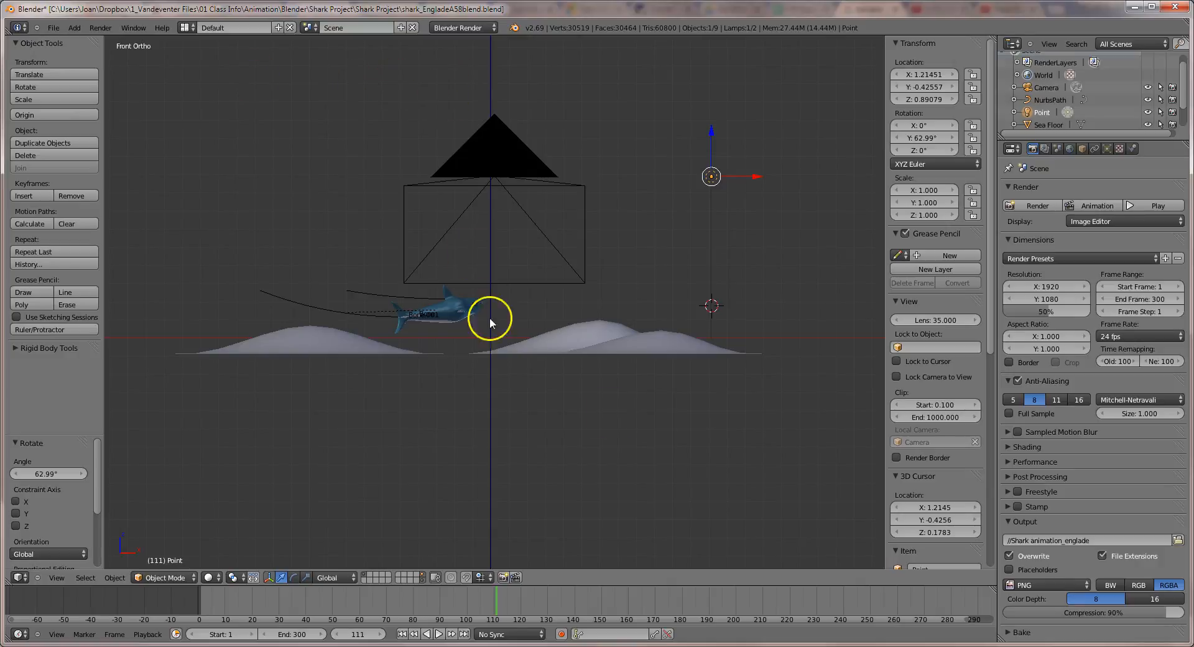
Step: Set the output file format to MPEG movie with MPEG-4 as the encoding format
{"action": "left_click", "coordinate": [1051, 586]}
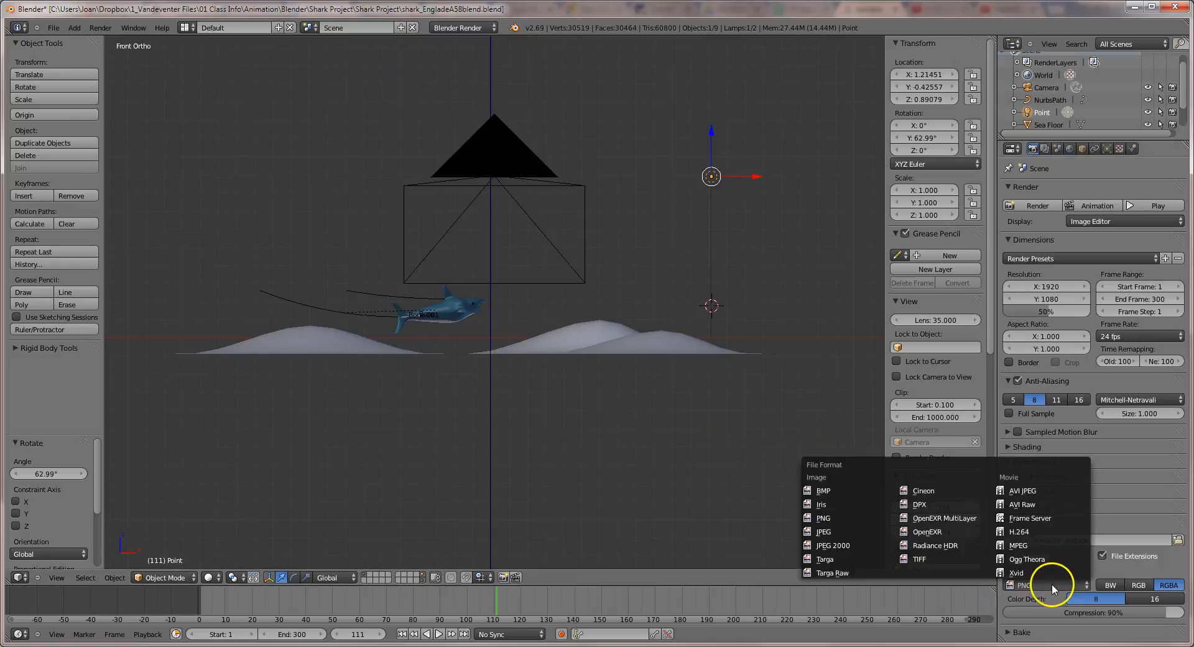
{"action": "left_click", "coordinate": [1022, 545]}
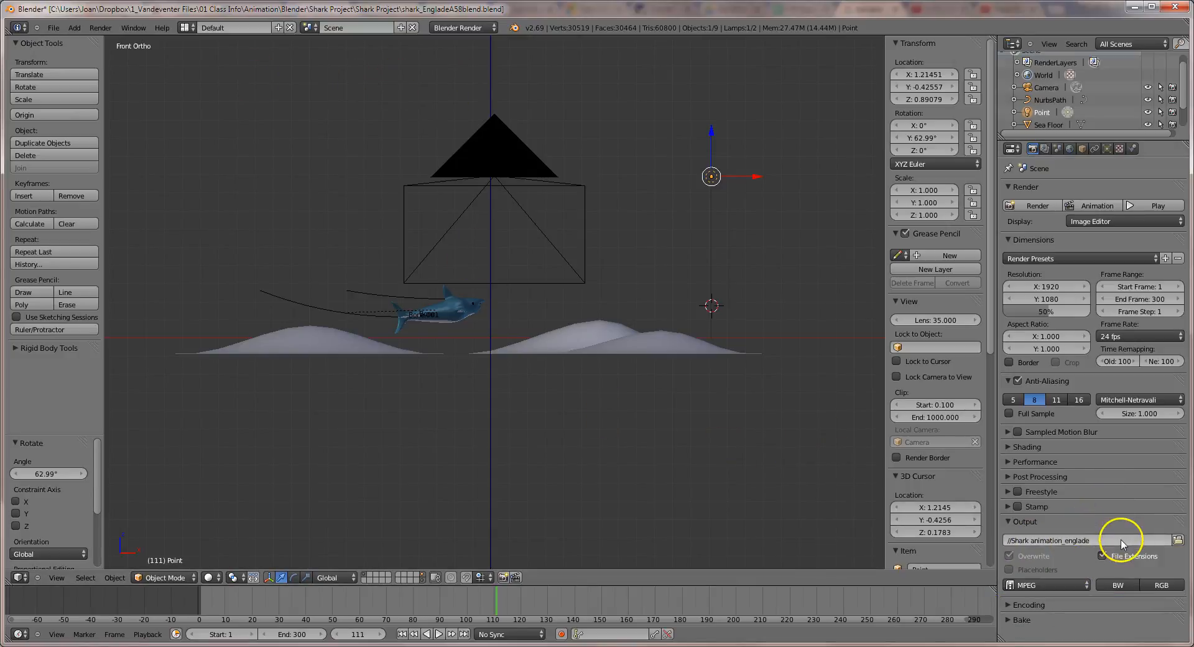
{"action": "left_click", "coordinate": [1009, 604]}
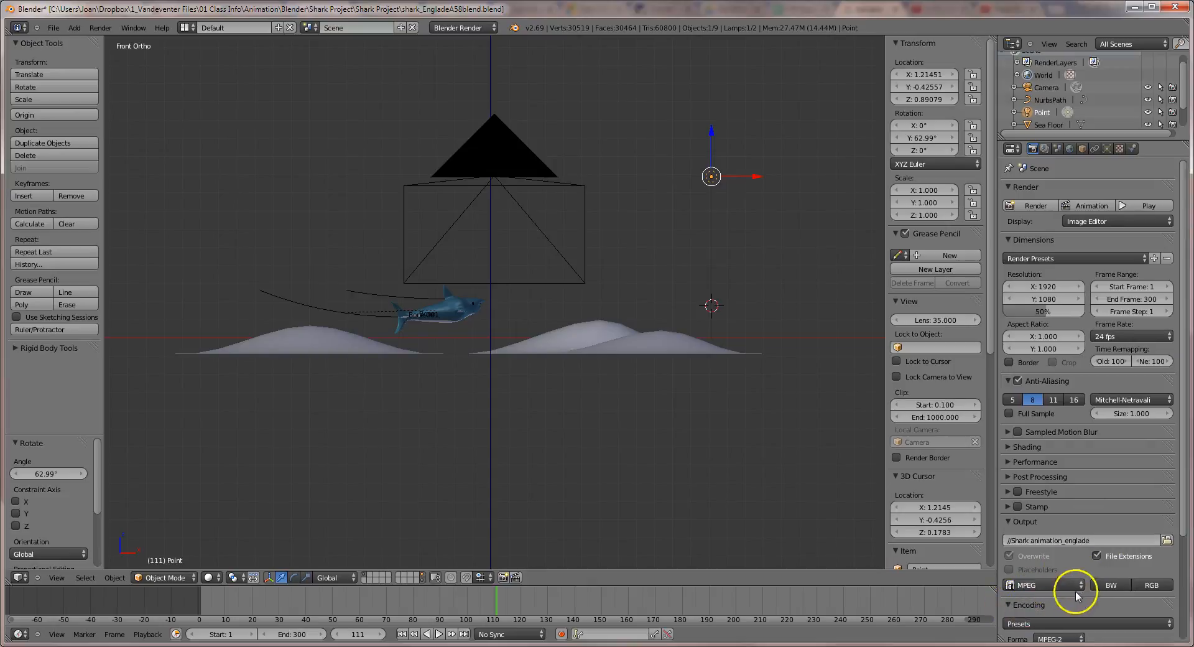
{"action": "scroll", "coordinate": [1074, 590], "scroll_direction": "down", "scroll_amount": 4}
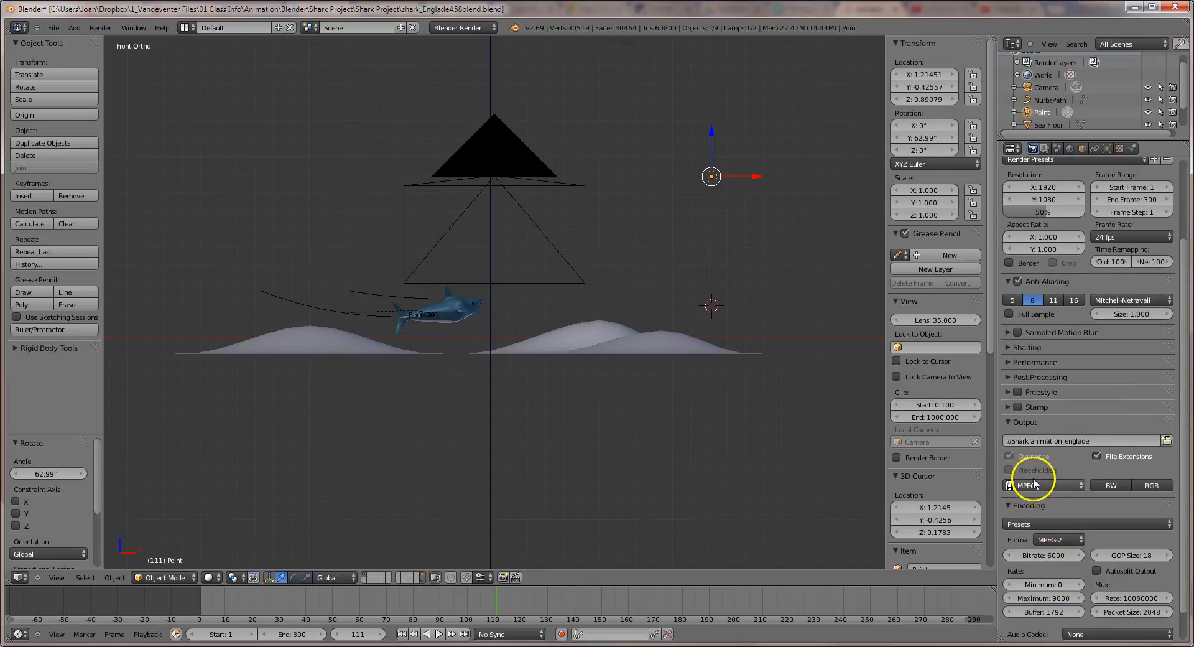
{"action": "left_click", "coordinate": [1057, 540]}
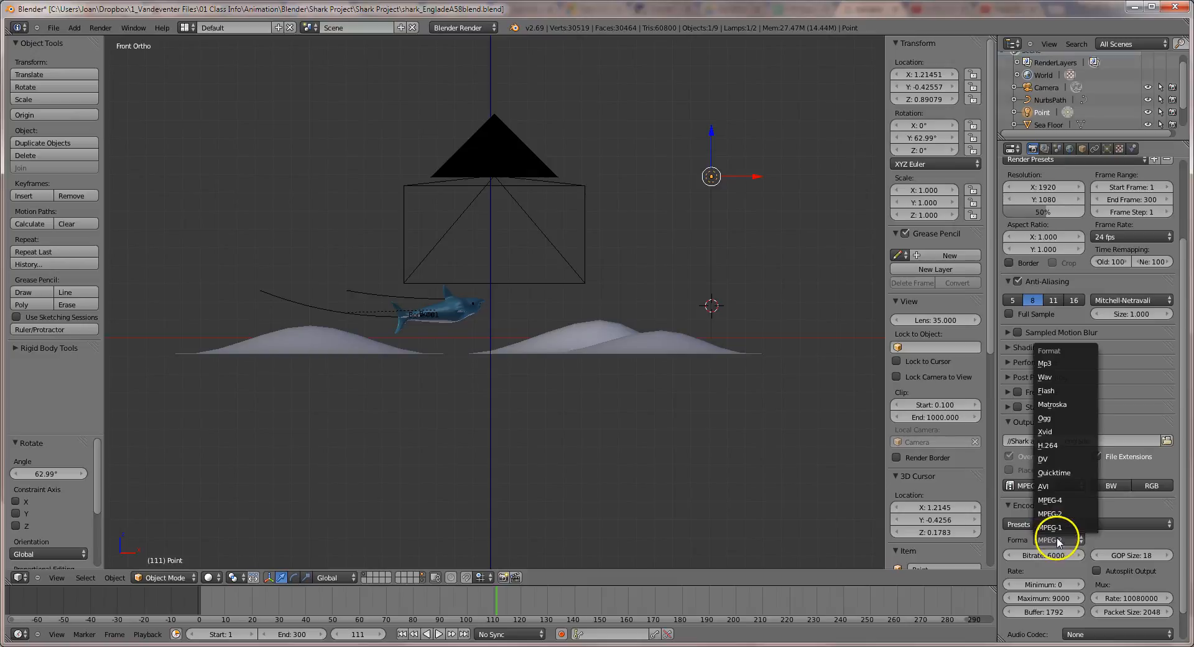
{"action": "left_click", "coordinate": [1060, 499]}
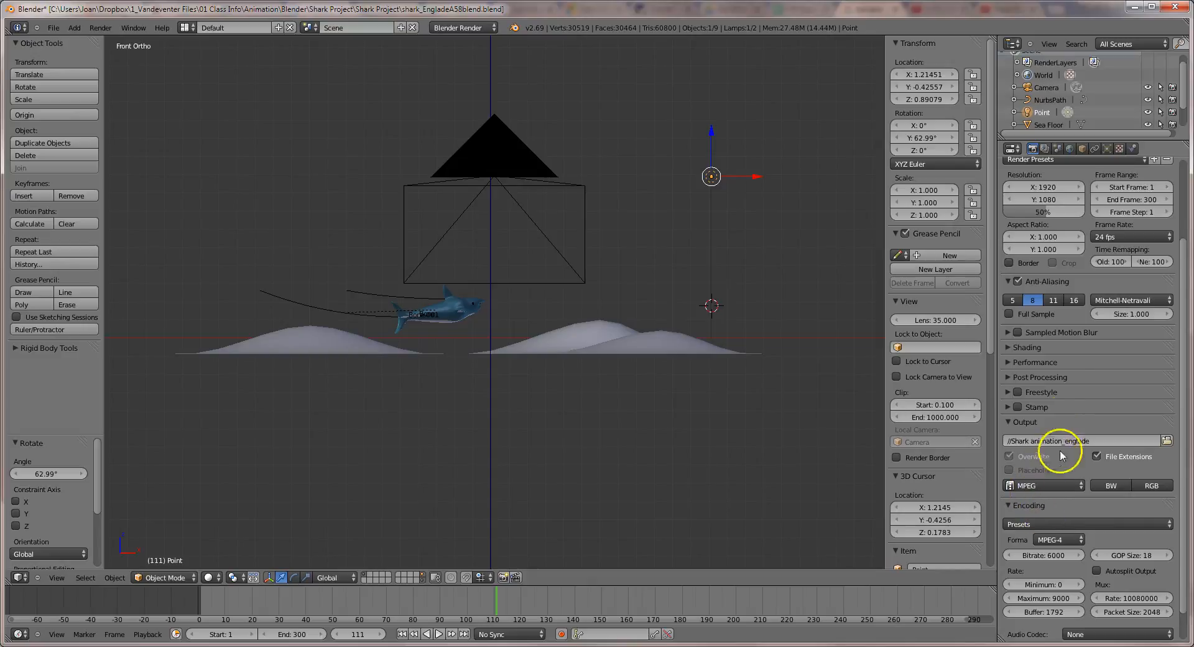
Step: Reduce the render resolution scale to 25%
{"action": "scroll", "coordinate": [1059, 404], "scroll_direction": "up", "scroll_amount": 3}
{"action": "scroll", "coordinate": [1058, 376], "scroll_direction": "up", "scroll_amount": 1}
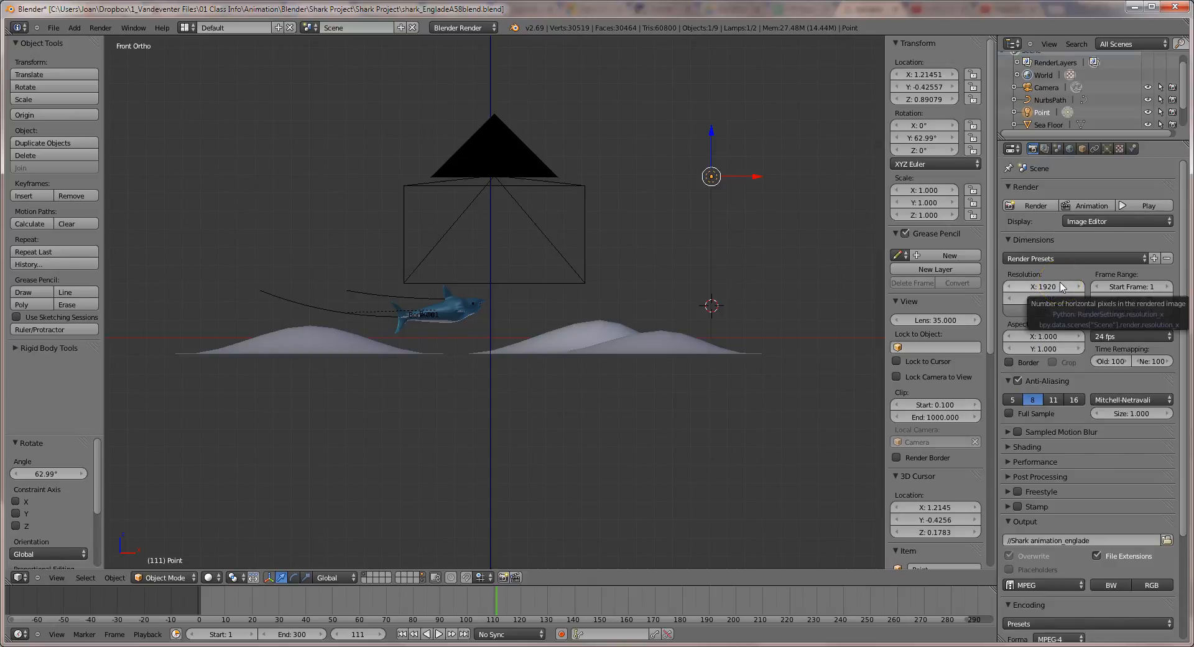
{"action": "left_click", "coordinate": [1055, 313]}
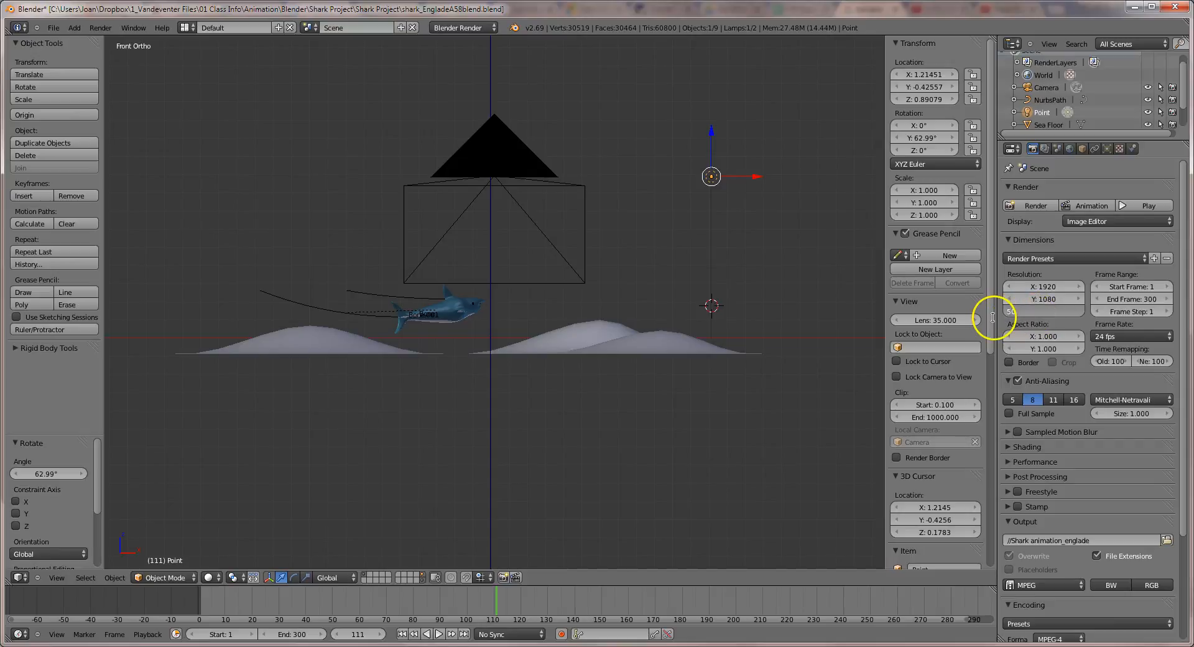
{"action": "key", "text": "Return"}
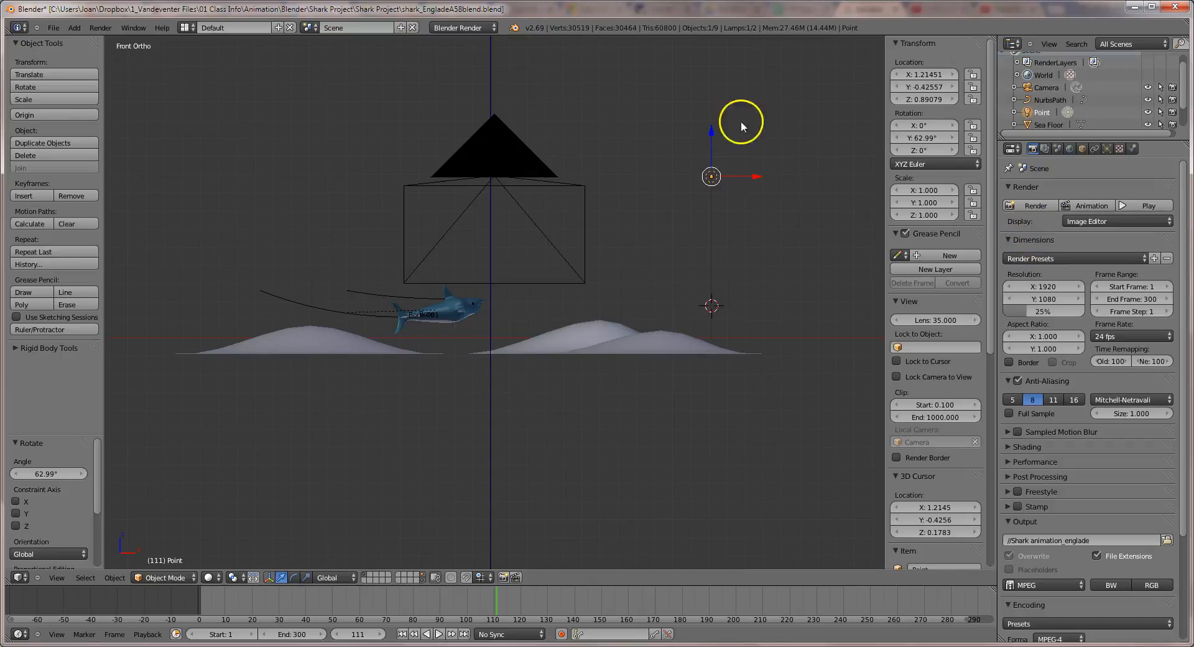
Step: Save the project as a new version in the same folder, changing the version in the file name to A69
{"action": "left_click", "coordinate": [53, 27]}
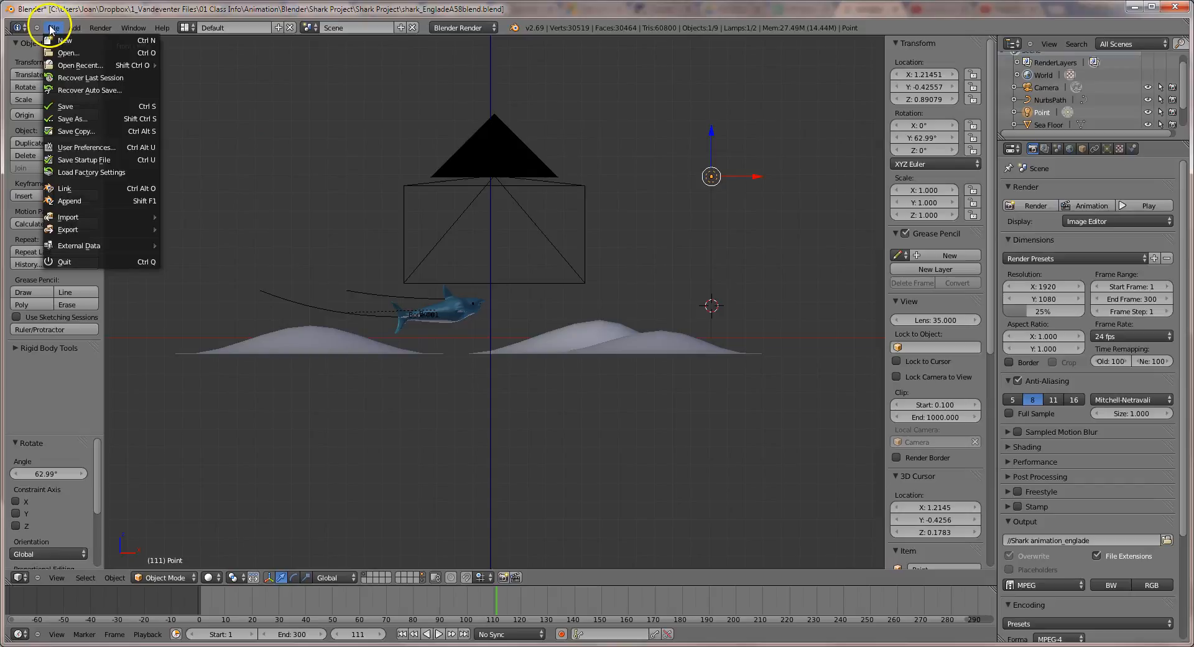
{"action": "left_click", "coordinate": [74, 118]}
{"action": "left_click", "coordinate": [219, 74]}
{"action": "key", "text": "BackSpace"}
{"action": "key", "text": "BackSpace"}
{"action": "type", "text": "69blend.blend"}
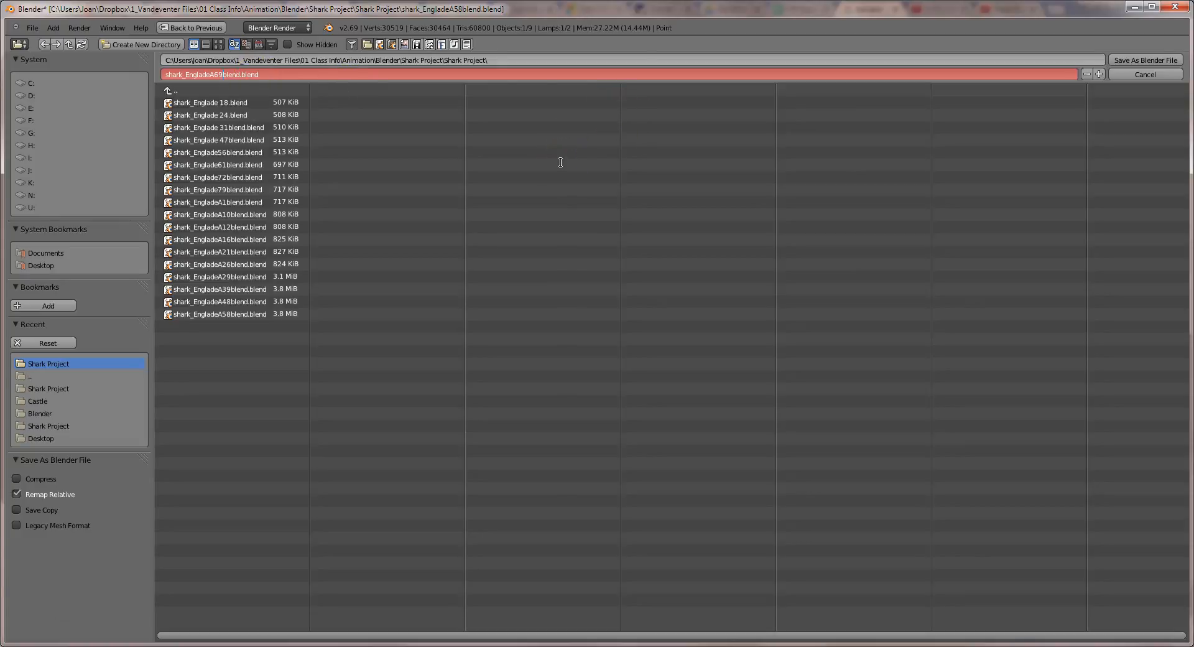
{"action": "key", "text": "Return"}
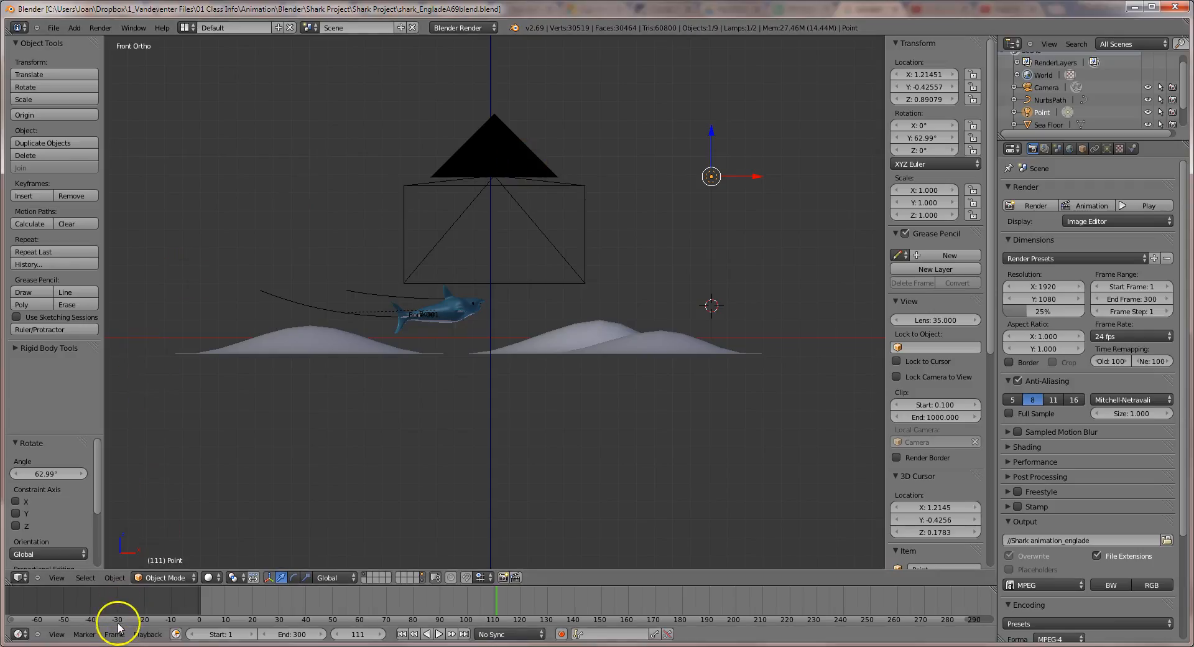